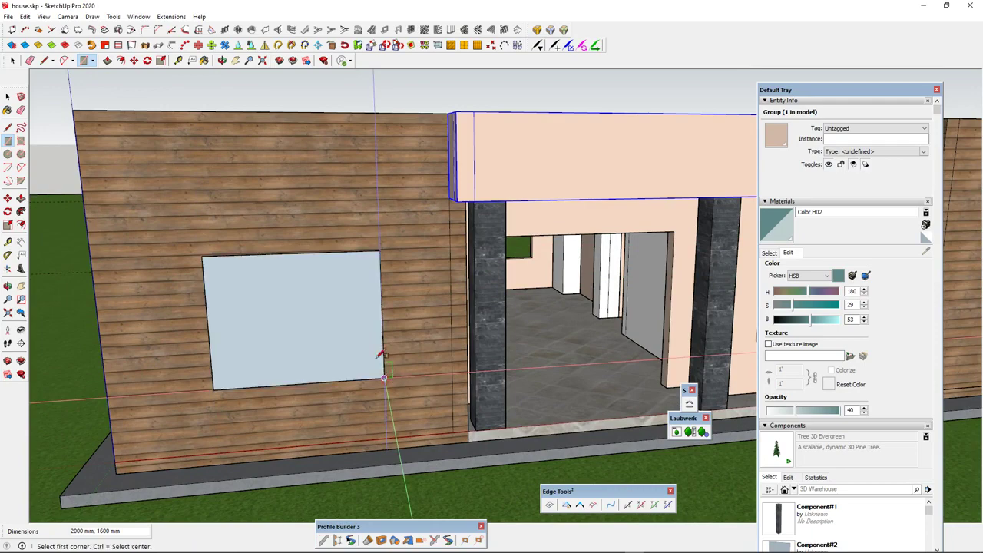
Step: Make a component from the rectangular window pane face in the front wood-clad wall
{"action": "middle_click_drag", "start_coordinate": [248, 281], "coordinate": [232, 237]}
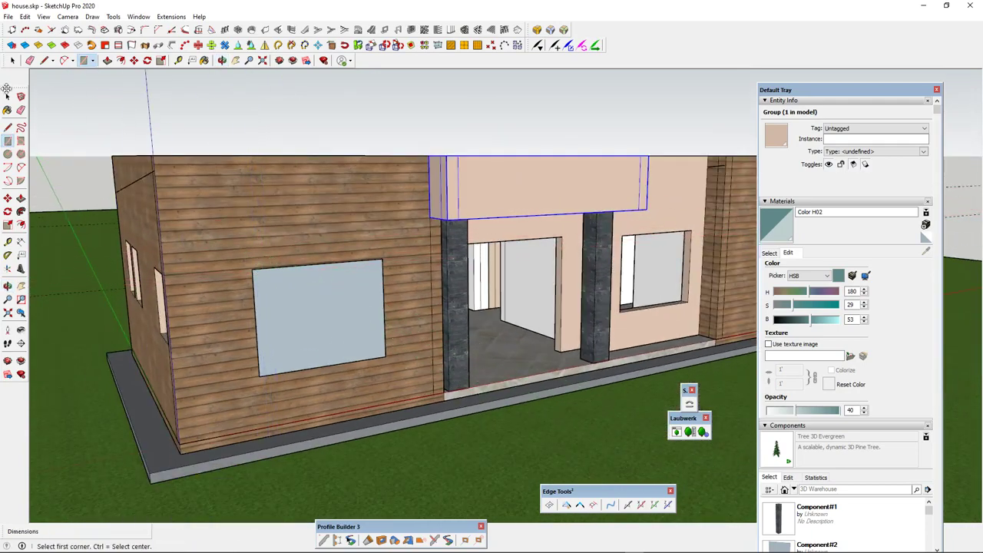
{"action": "left_click", "coordinate": [8, 98]}
{"action": "left_click", "coordinate": [314, 293]}
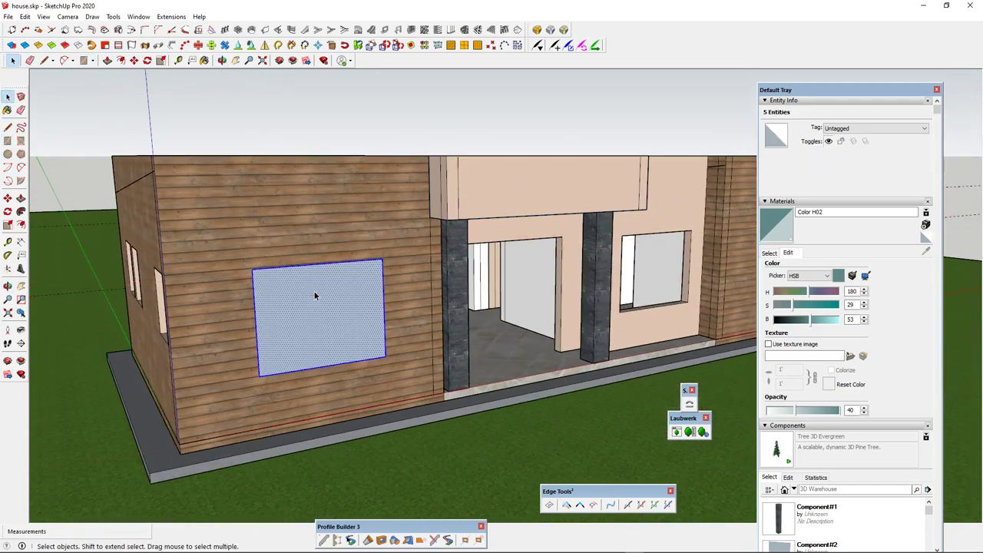
{"action": "right_click", "coordinate": [314, 292]}
{"action": "left_click", "coordinate": [358, 369]}
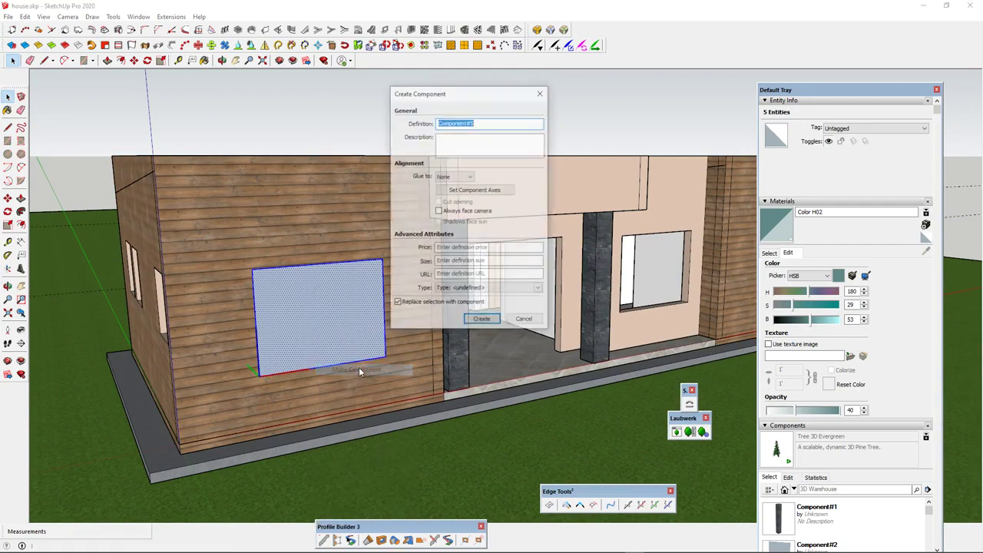
{"action": "left_click", "coordinate": [481, 321]}
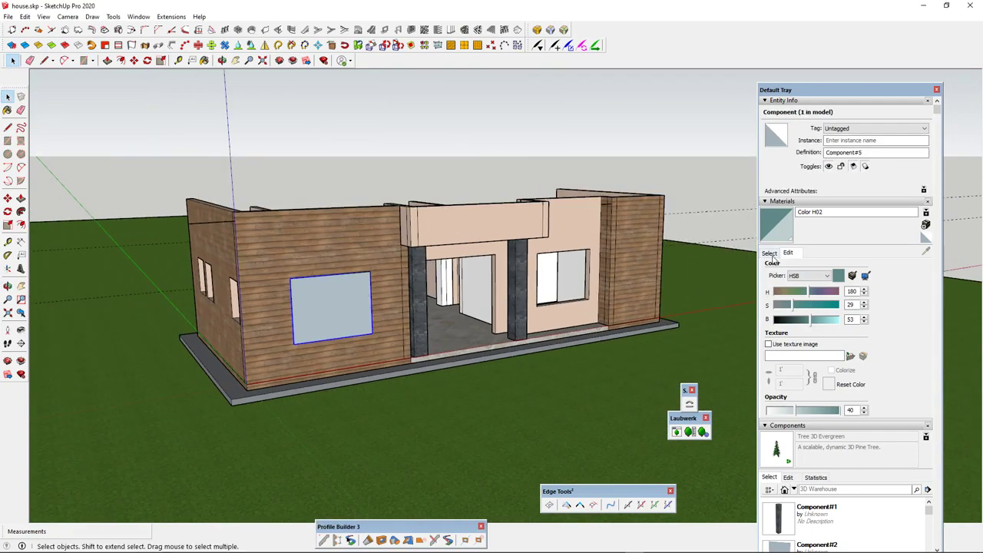
Step: Paint the window pane component with Color H05 from the Colors library
{"action": "left_click", "coordinate": [769, 253]}
{"action": "left_click", "coordinate": [775, 308]}
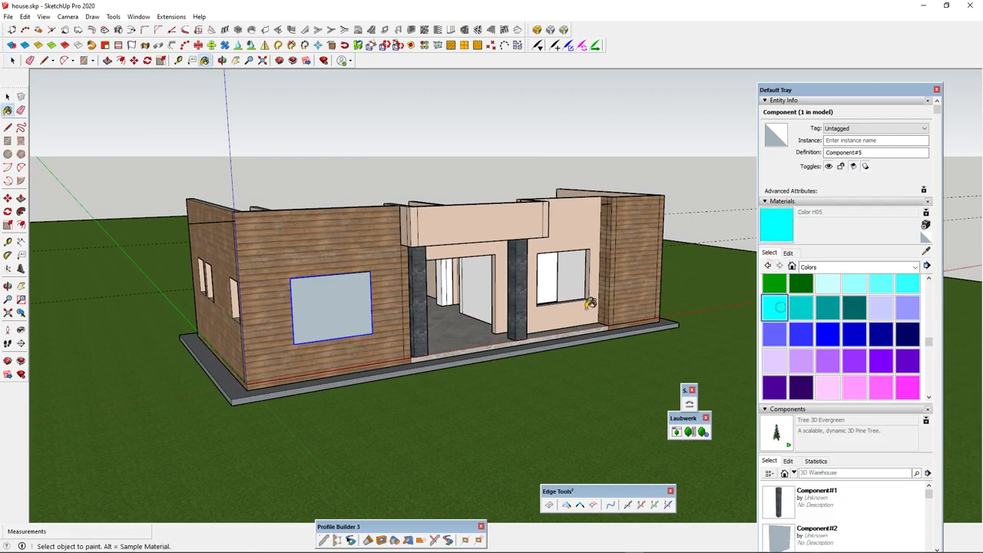
{"action": "left_click", "coordinate": [341, 305]}
Step: Edit Color H05 into tinted glass with opacity 52, saturation 40 and brightness 47
{"action": "scroll", "coordinate": [344, 290], "scroll_direction": "up", "scroll_amount": 5}
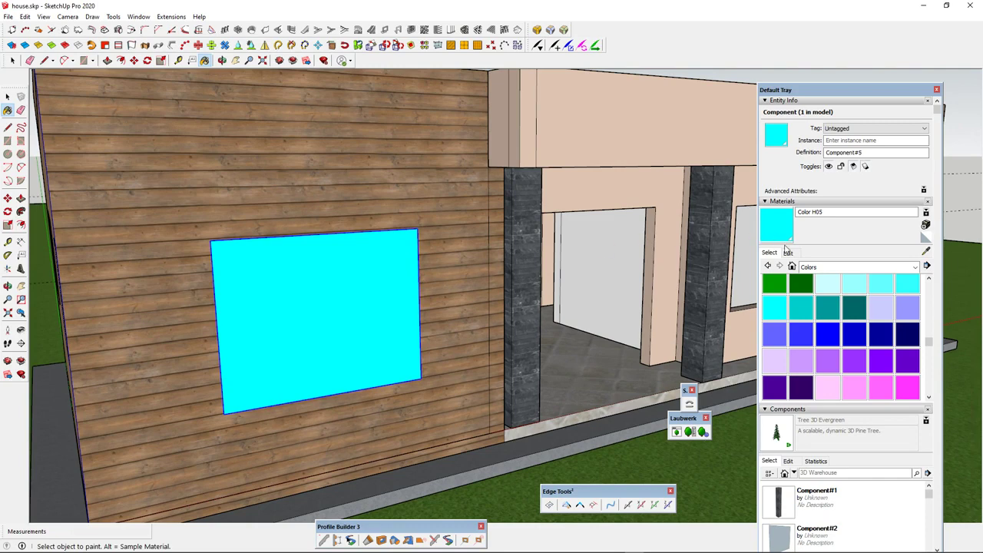
{"action": "left_click", "coordinate": [790, 253]}
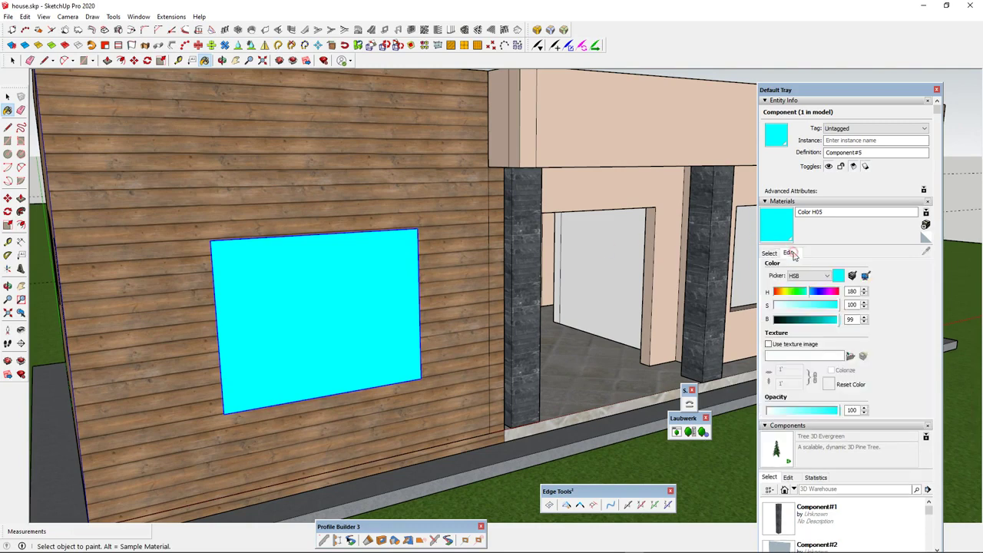
{"action": "left_click", "coordinate": [806, 411]}
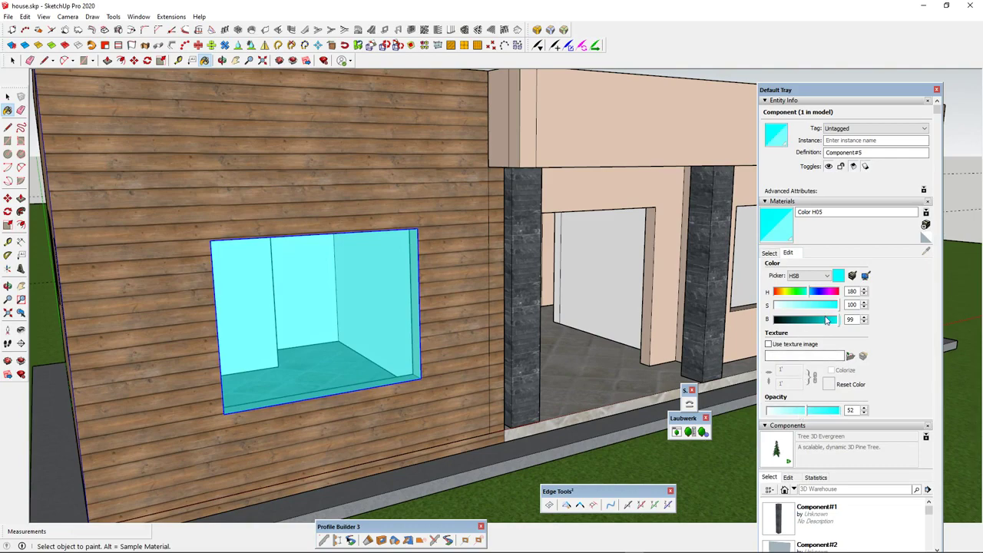
{"action": "left_click_drag", "start_coordinate": [827, 319], "coordinate": [807, 325]}
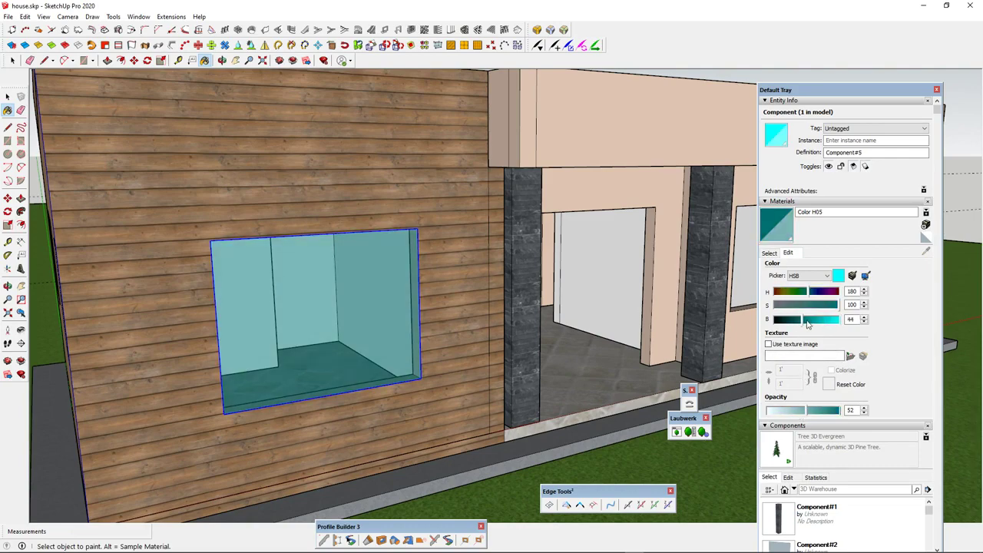
{"action": "left_click", "coordinate": [801, 306]}
{"action": "scroll", "coordinate": [694, 309], "scroll_direction": "down", "scroll_amount": 5}
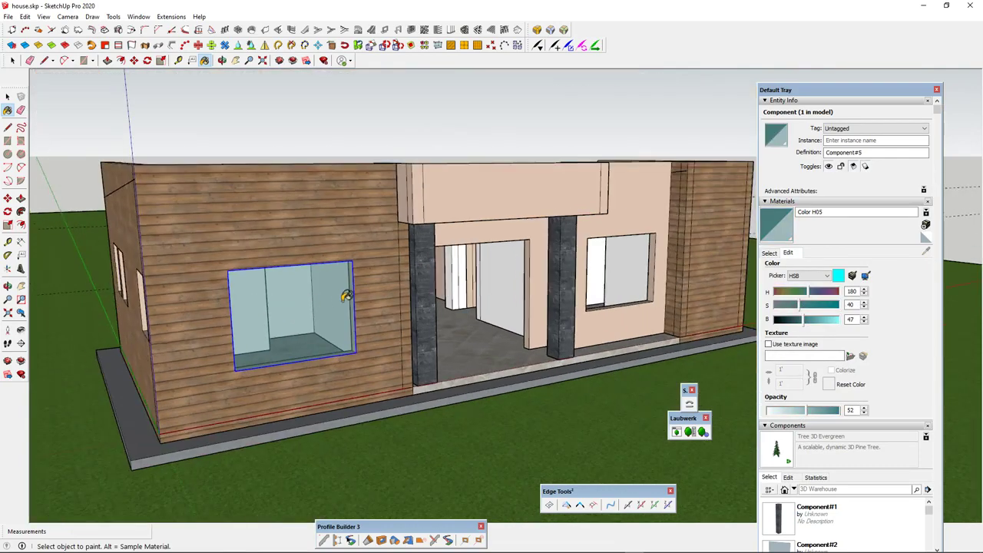
Step: Copy the glass pane from its lower corner to the matching corner of the front window opening beyond the porch columns
{"action": "scroll", "coordinate": [345, 287], "scroll_direction": "up", "scroll_amount": 5}
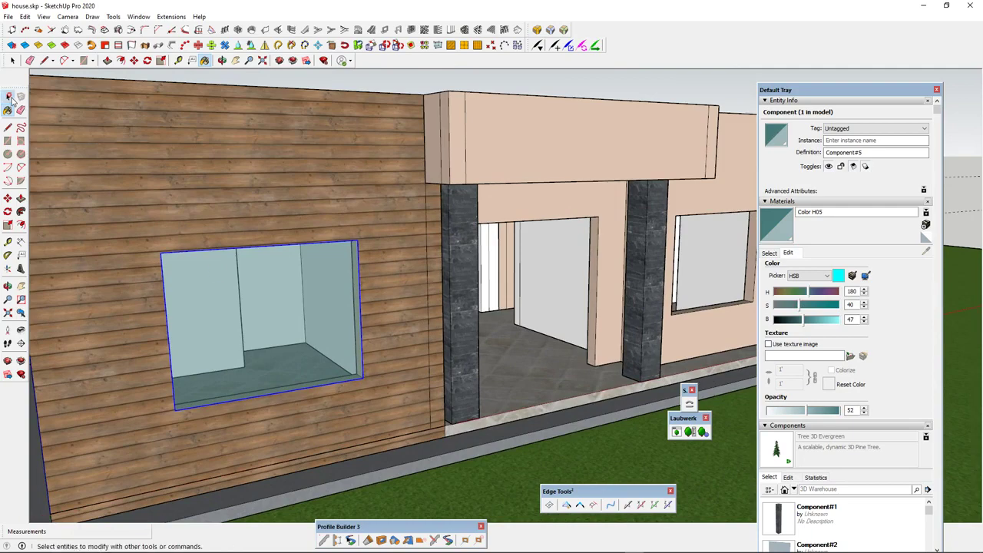
{"action": "left_click", "coordinate": [11, 99]}
{"action": "scroll", "coordinate": [310, 296], "scroll_direction": "down", "scroll_amount": 4}
{"action": "middle_click_drag", "start_coordinate": [311, 296], "coordinate": [252, 346]}
{"action": "key", "text": "m"}
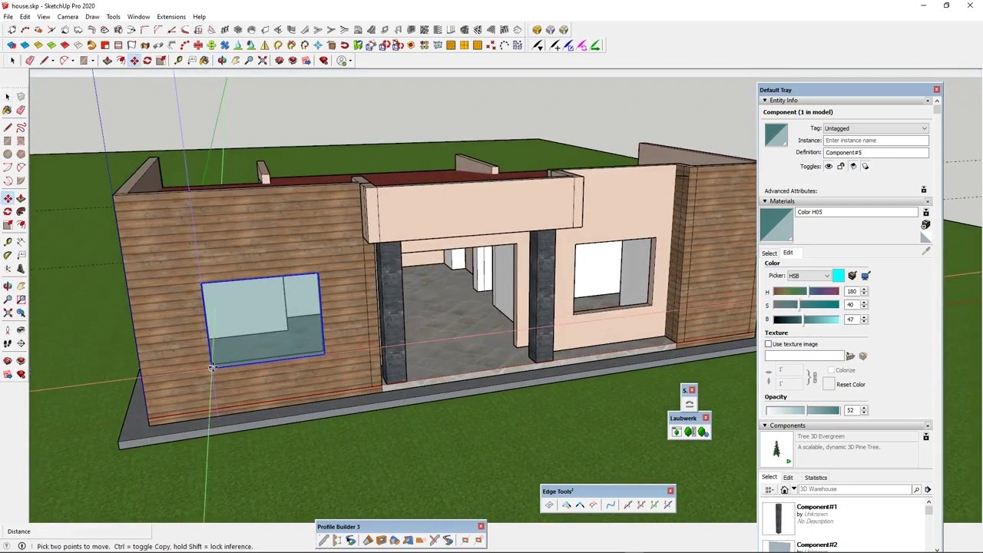
{"action": "left_click", "coordinate": [216, 364]}
{"action": "key", "text": "ctrl"}
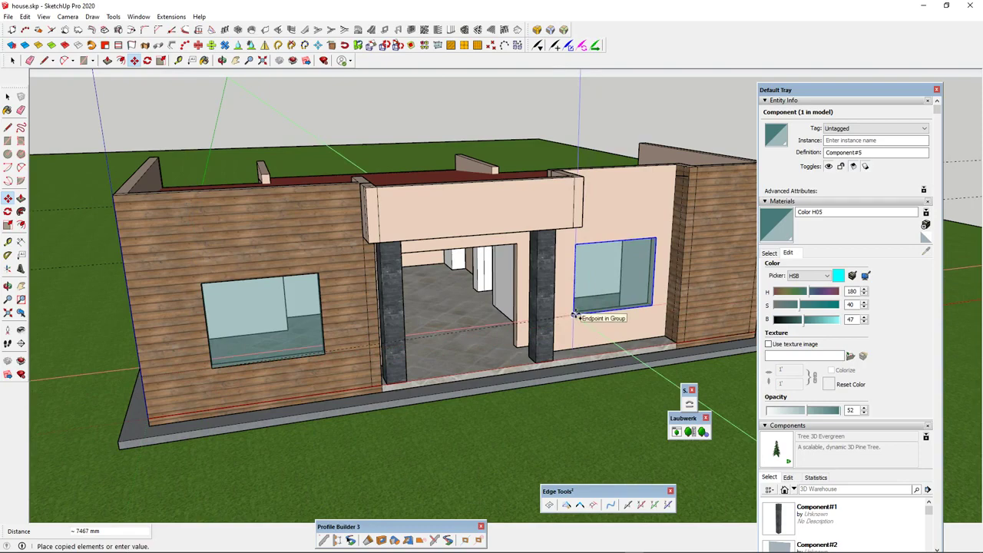
{"action": "left_click", "coordinate": [574, 315]}
Step: Examine the house corner and the open windows in the wood-clad side wall
{"action": "middle_click_drag", "start_coordinate": [307, 361], "coordinate": [463, 394]}
{"action": "scroll", "coordinate": [416, 348], "scroll_direction": "down", "scroll_amount": 2}
{"action": "scroll", "coordinate": [456, 360], "scroll_direction": "up", "scroll_amount": 3}
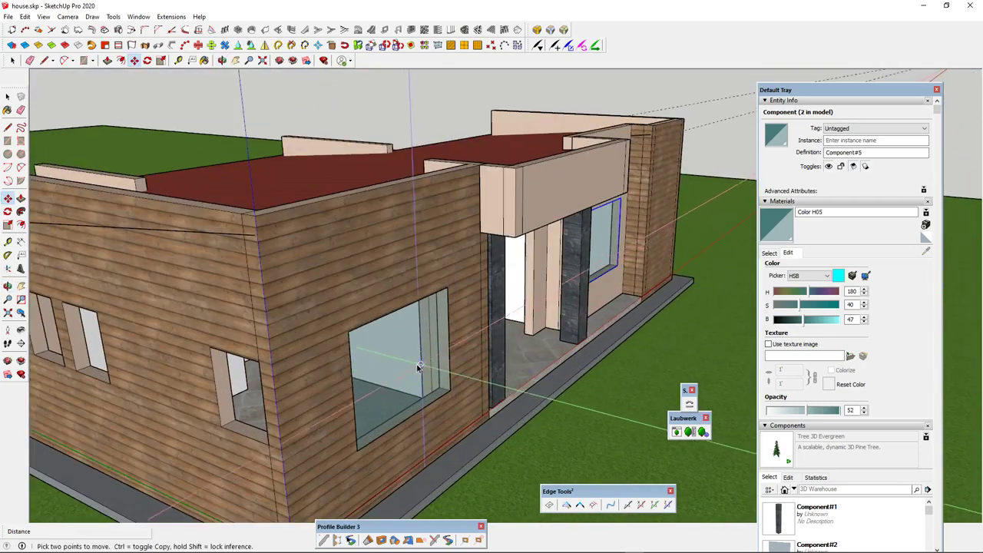
{"action": "key", "text": "space"}
{"action": "scroll", "coordinate": [418, 367], "scroll_direction": "down", "scroll_amount": 3}
{"action": "middle_click_drag", "start_coordinate": [402, 358], "coordinate": [384, 379]}
{"action": "scroll", "coordinate": [379, 371], "scroll_direction": "up", "scroll_amount": 3}
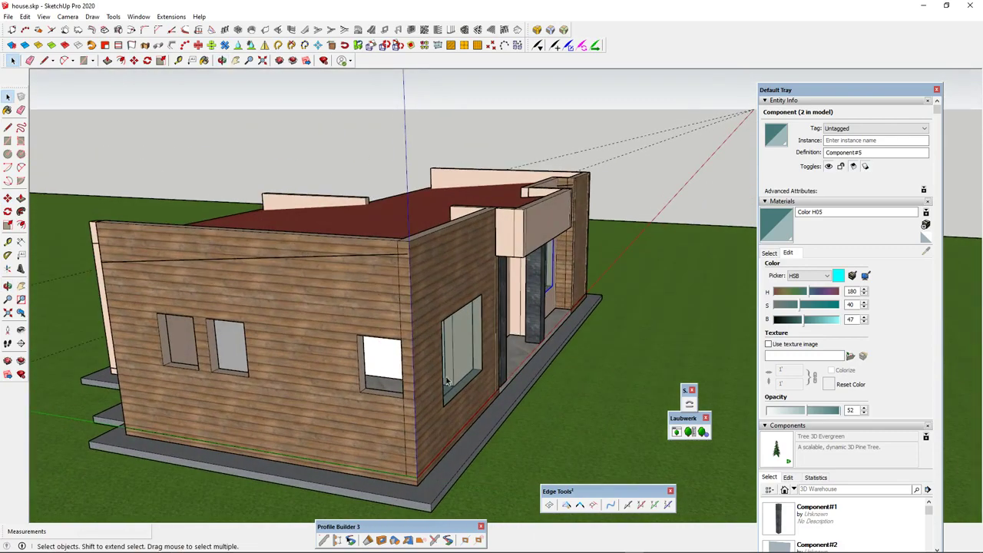
{"action": "scroll", "coordinate": [448, 380], "scroll_direction": "down", "scroll_amount": 3}
{"action": "middle_click_drag", "start_coordinate": [447, 380], "coordinate": [388, 376]}
{"action": "scroll", "coordinate": [389, 377], "scroll_direction": "up", "scroll_amount": 3}
{"action": "scroll", "coordinate": [376, 399], "scroll_direction": "down", "scroll_amount": 3}
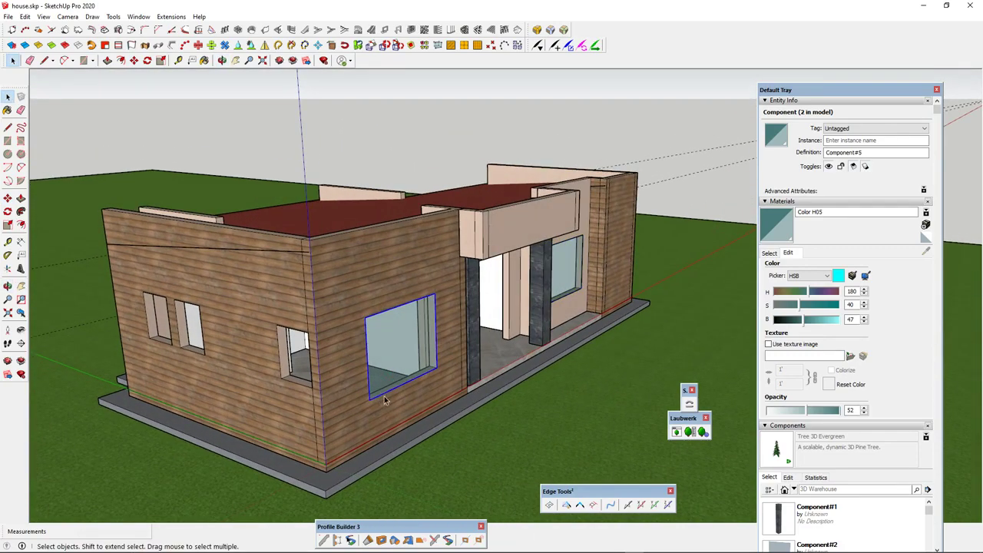
{"action": "key", "text": "m"}
{"action": "scroll", "coordinate": [370, 399], "scroll_direction": "up", "scroll_amount": 3}
{"action": "left_click", "coordinate": [370, 400]}
{"action": "scroll", "coordinate": [370, 400], "scroll_direction": "down", "scroll_amount": 3}
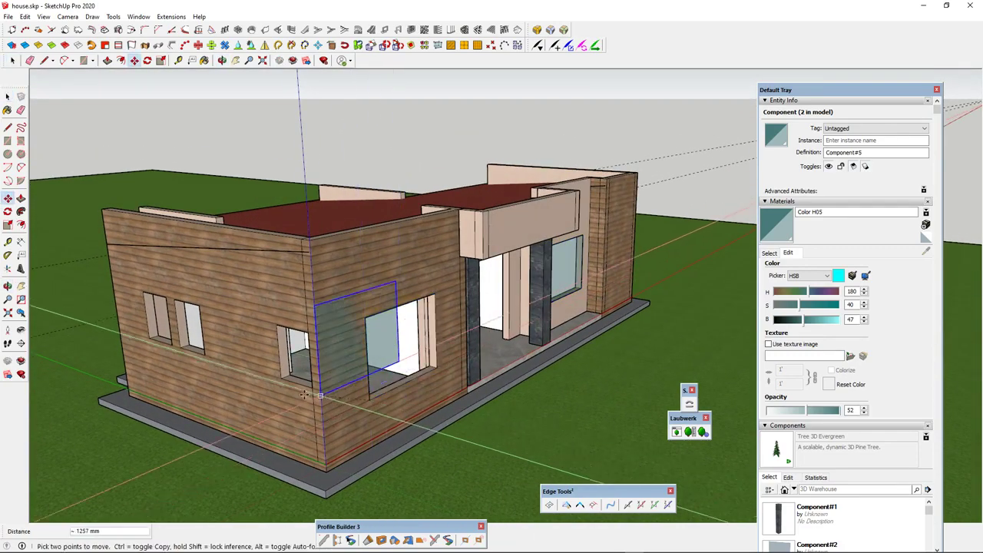
{"action": "scroll", "coordinate": [397, 386], "scroll_direction": "up", "scroll_amount": 3}
{"action": "scroll", "coordinate": [397, 385], "scroll_direction": "down", "scroll_amount": 3}
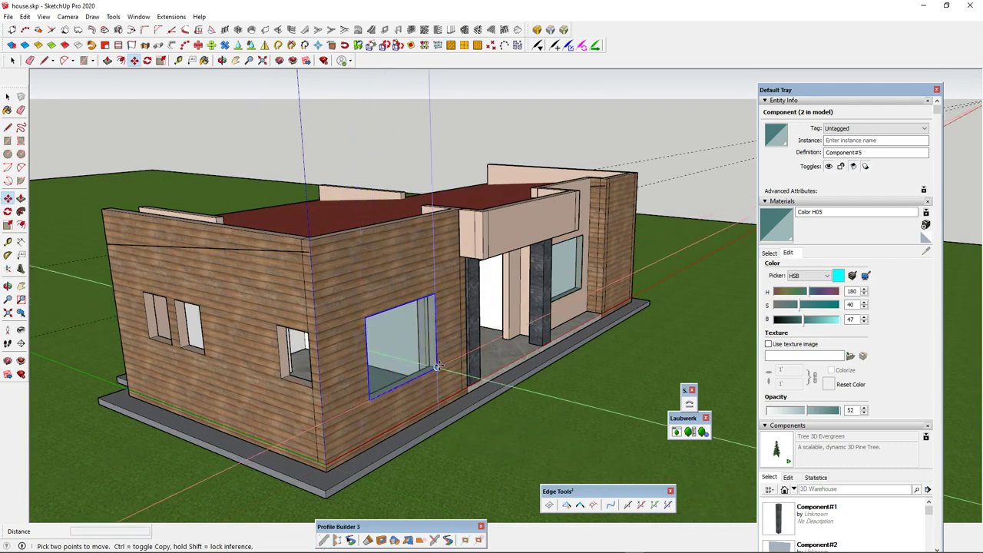
Step: Copy the glass pane from the wood-clad front wall to the lower corner of the nearest side-wall window opening
{"action": "scroll", "coordinate": [311, 388], "scroll_direction": "up", "scroll_amount": 3}
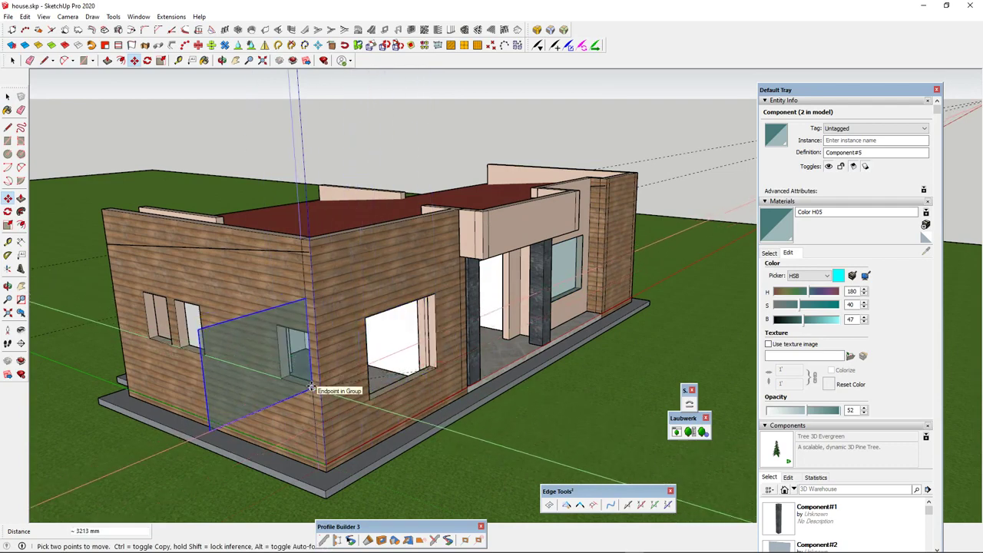
{"action": "key", "text": "ctrl"}
{"action": "left_click", "coordinate": [311, 388]}
Step: Rotate the copied pane 90 degrees about a vertical axis at its lower corner so it lies along the side wall
{"action": "middle_click_drag", "start_coordinate": [311, 388], "coordinate": [254, 334]}
{"action": "scroll", "coordinate": [253, 334], "scroll_direction": "up", "scroll_amount": 2}
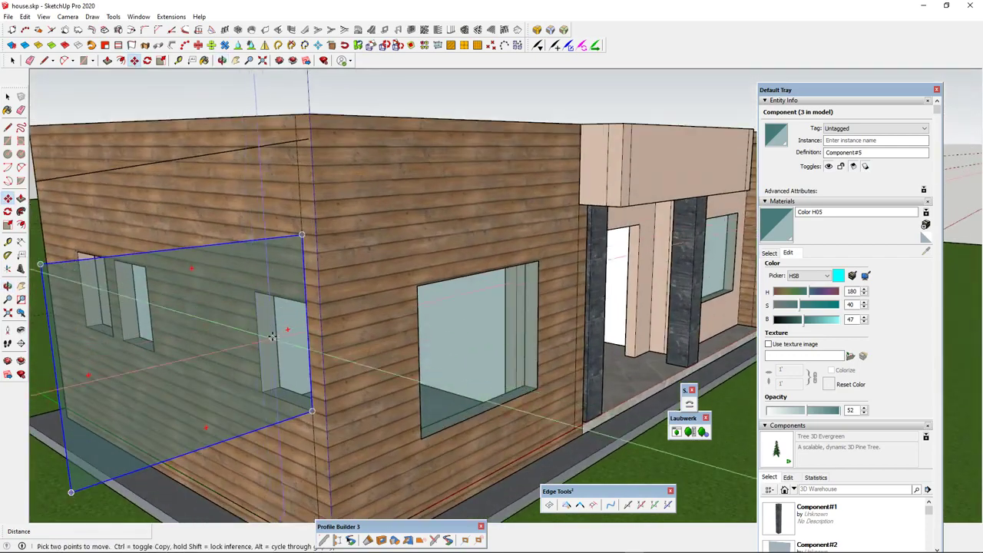
{"action": "scroll", "coordinate": [314, 344], "scroll_direction": "down", "scroll_amount": 2}
{"action": "scroll", "coordinate": [312, 347], "scroll_direction": "up", "scroll_amount": 1}
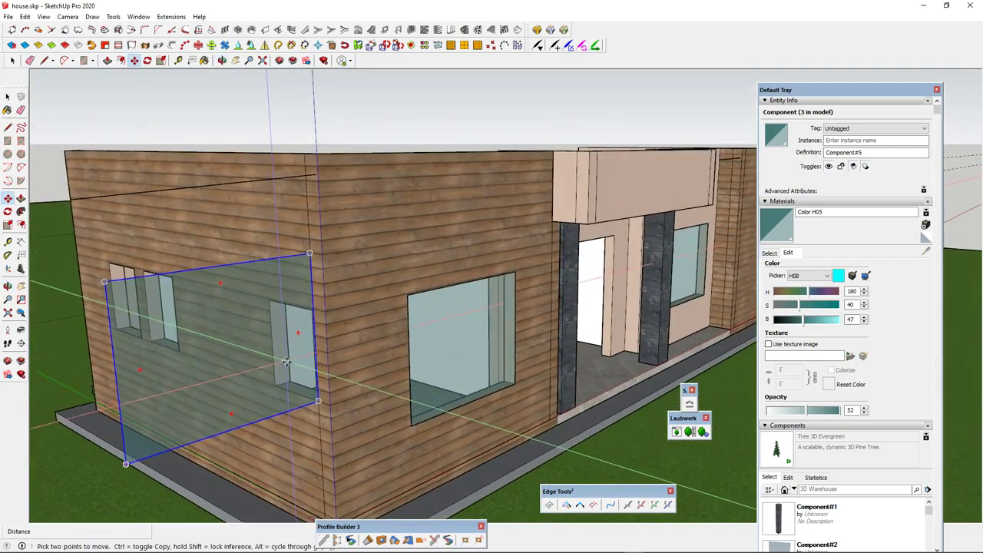
{"action": "middle_click_drag", "start_coordinate": [311, 361], "coordinate": [326, 408]}
{"action": "key", "text": "q"}
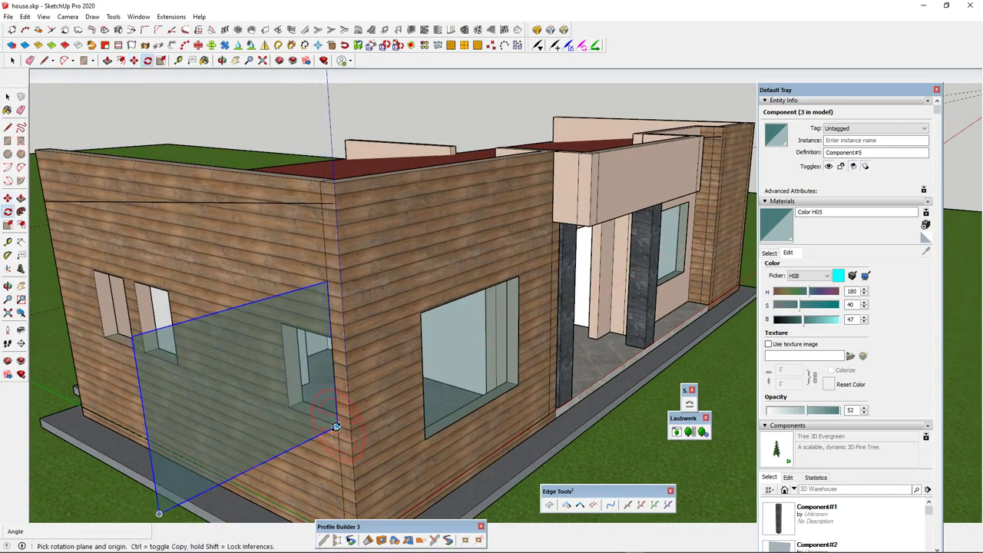
{"action": "left_click", "coordinate": [335, 427]}
{"action": "left_click", "coordinate": [314, 437]}
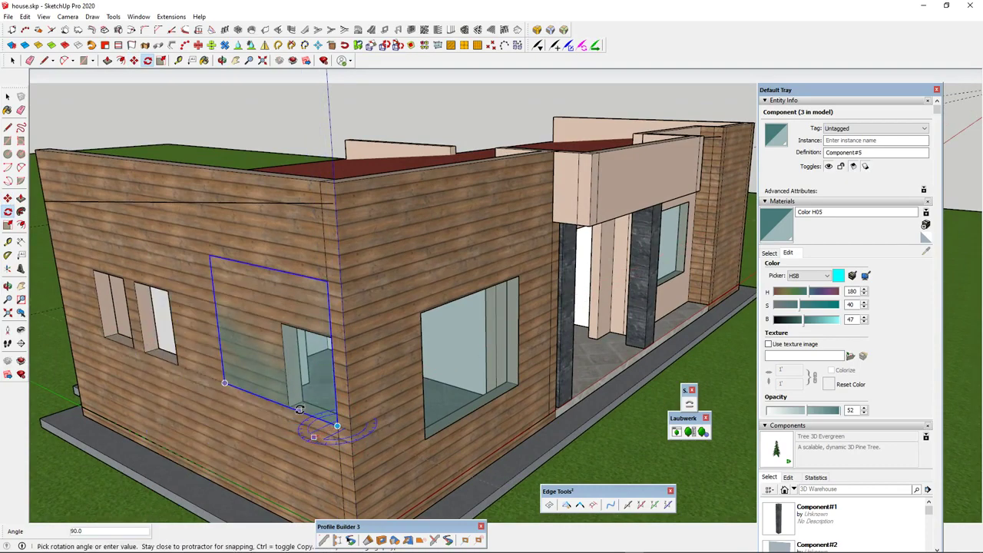
{"action": "left_click", "coordinate": [294, 409]}
Step: Make the rotated side-wall pane a unique component
{"action": "middle_click_drag", "start_coordinate": [293, 410], "coordinate": [412, 322]}
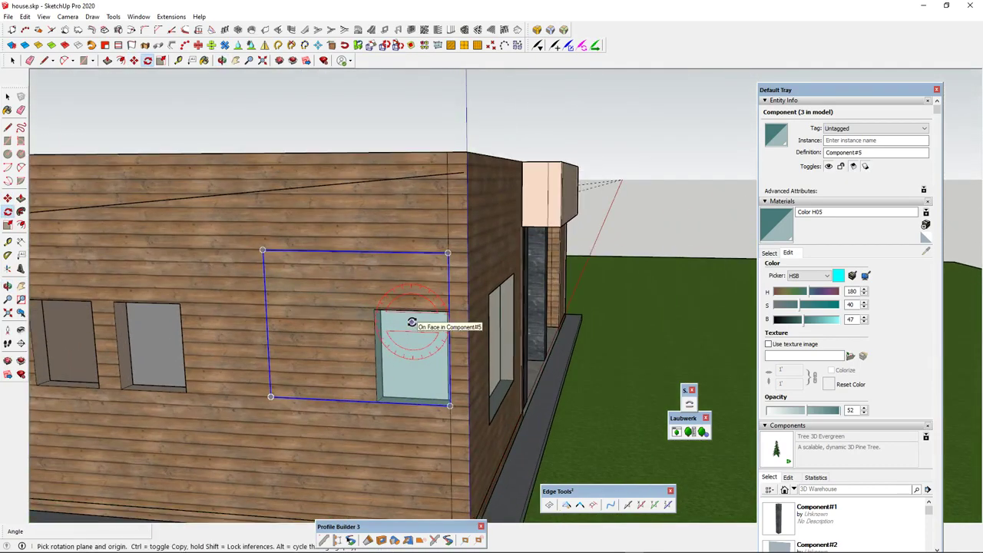
{"action": "key", "text": "space"}
{"action": "right_click", "coordinate": [406, 347]}
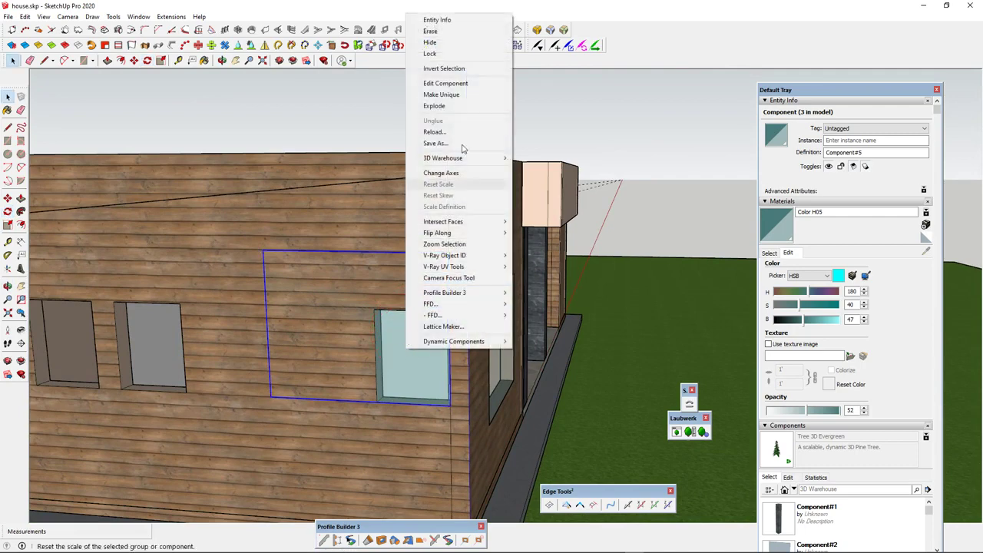
{"action": "left_click", "coordinate": [454, 95]}
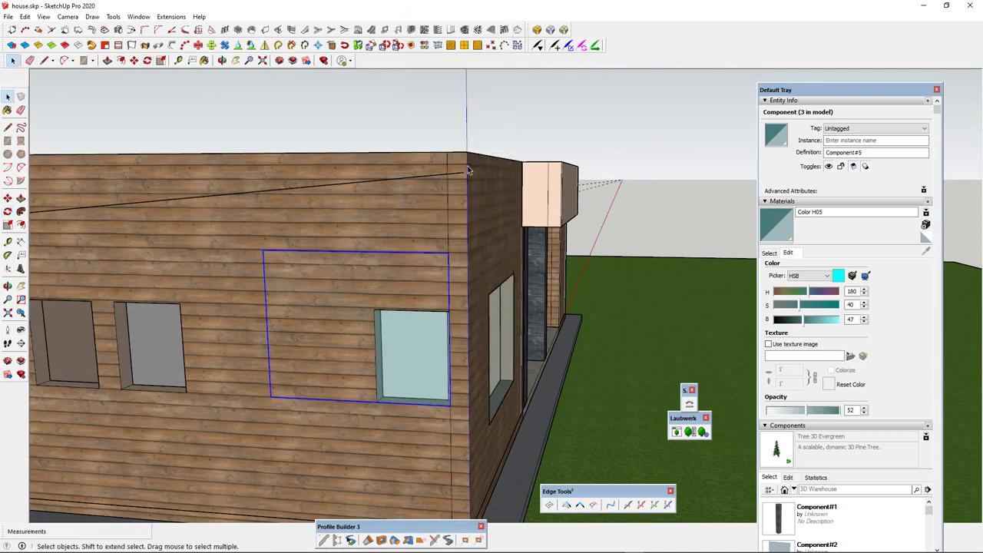
{"action": "middle_click_drag", "start_coordinate": [393, 321], "coordinate": [301, 321]}
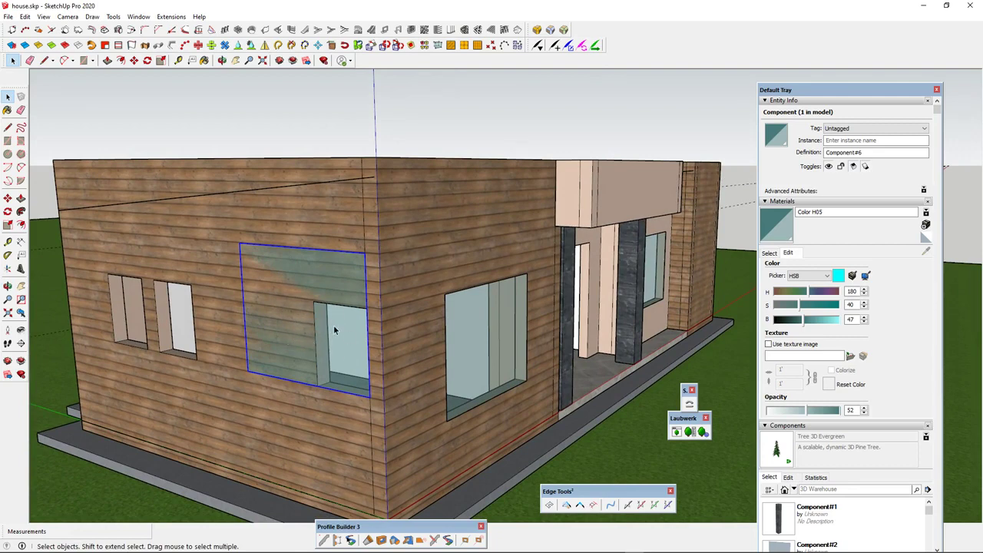
{"action": "key", "text": "s"}
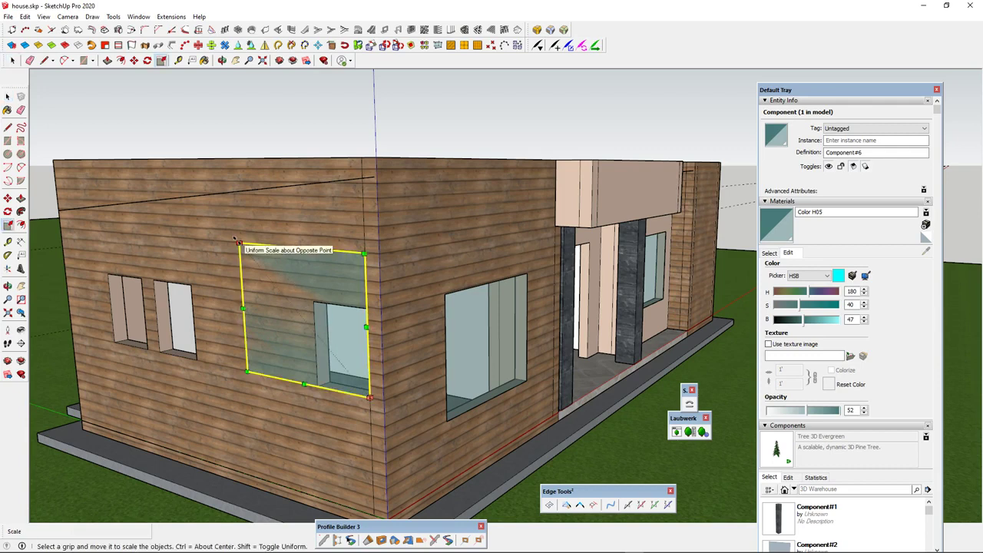
{"action": "left_click_drag", "start_coordinate": [239, 242], "coordinate": [313, 331]}
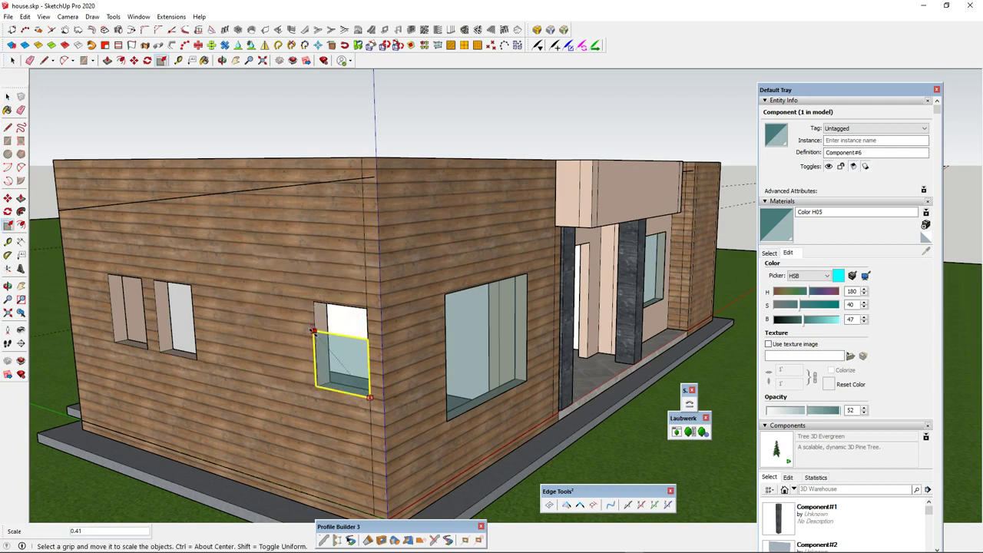
{"action": "key", "text": "Escape"}
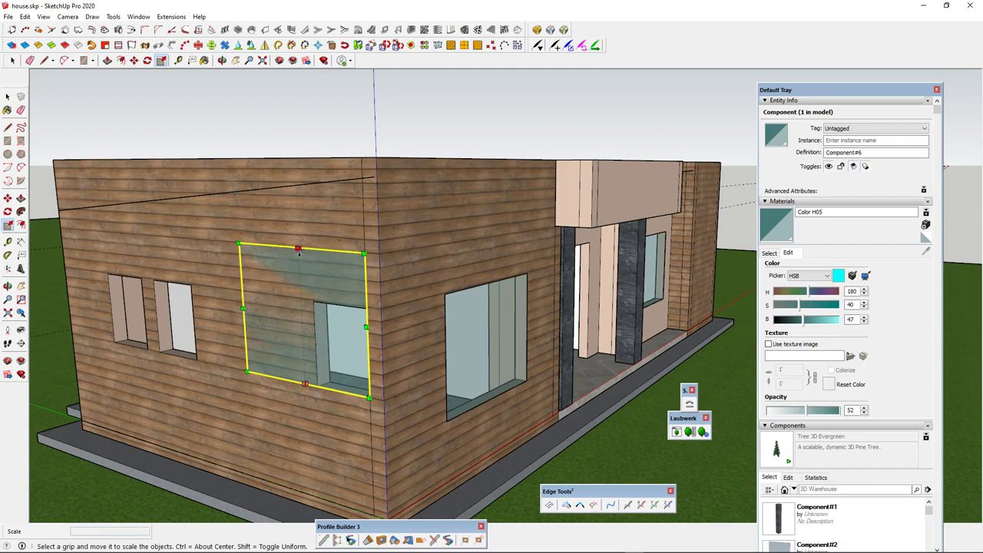
Step: Scale the unique pane down in height and width to fit the side window opening nearest the house corner
{"action": "left_click_drag", "start_coordinate": [298, 251], "coordinate": [319, 307]}
{"action": "left_click_drag", "start_coordinate": [244, 334], "coordinate": [283, 325]}
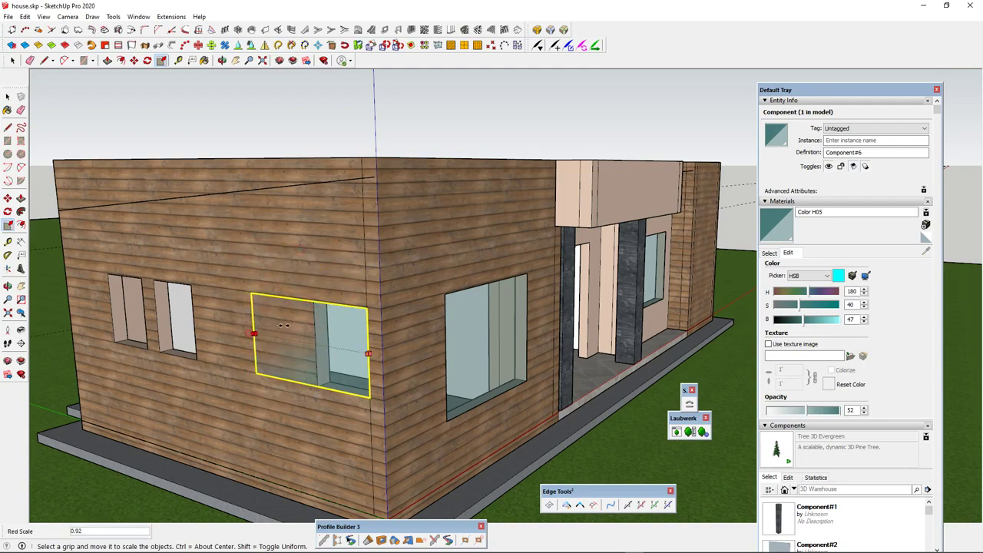
{"action": "middle_click_drag", "start_coordinate": [266, 335], "coordinate": [434, 308]}
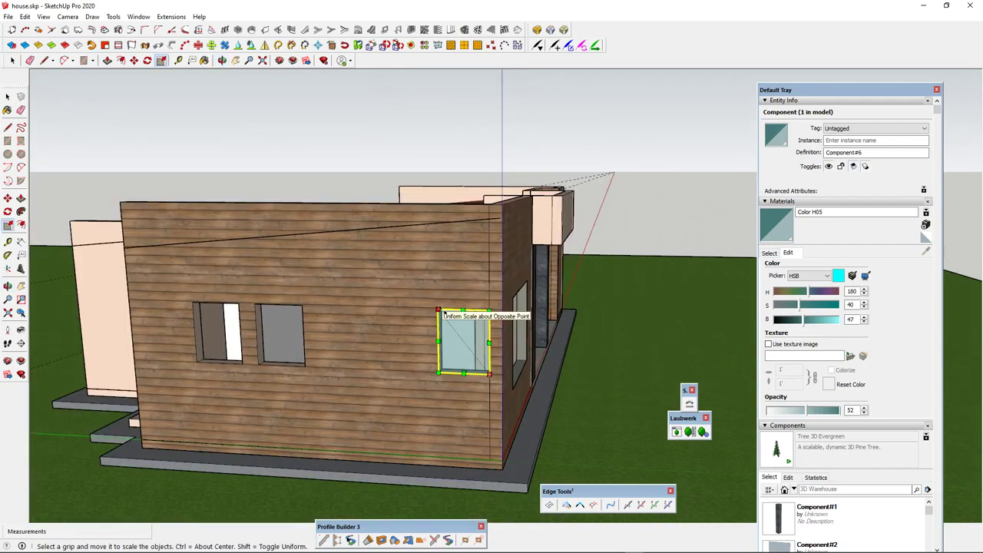
Step: Copy the fitted pane 3000 mm along the side wall into the middle window opening
{"action": "key", "text": "m"}
{"action": "left_click", "coordinate": [487, 313]}
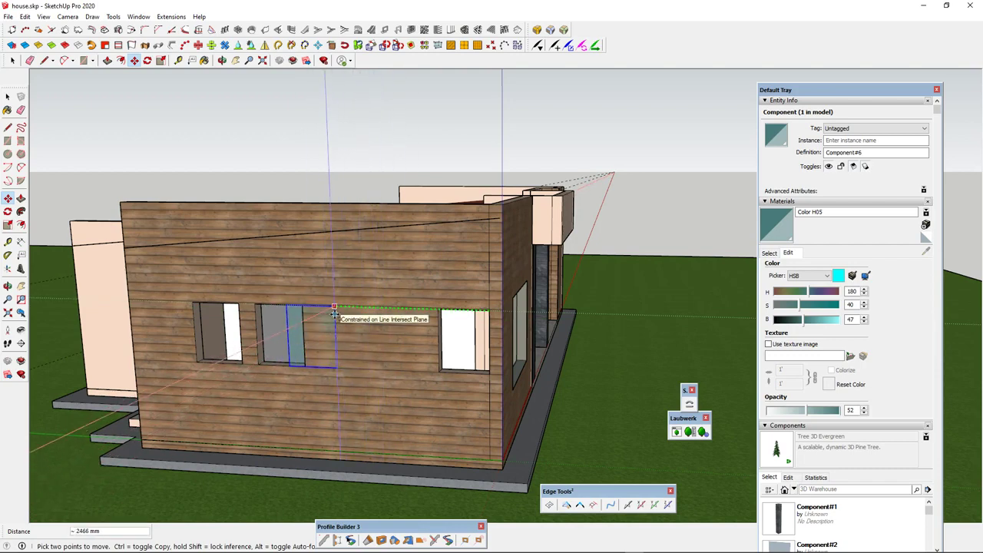
{"action": "type", "text": "3000"}
{"action": "key", "text": "Return"}
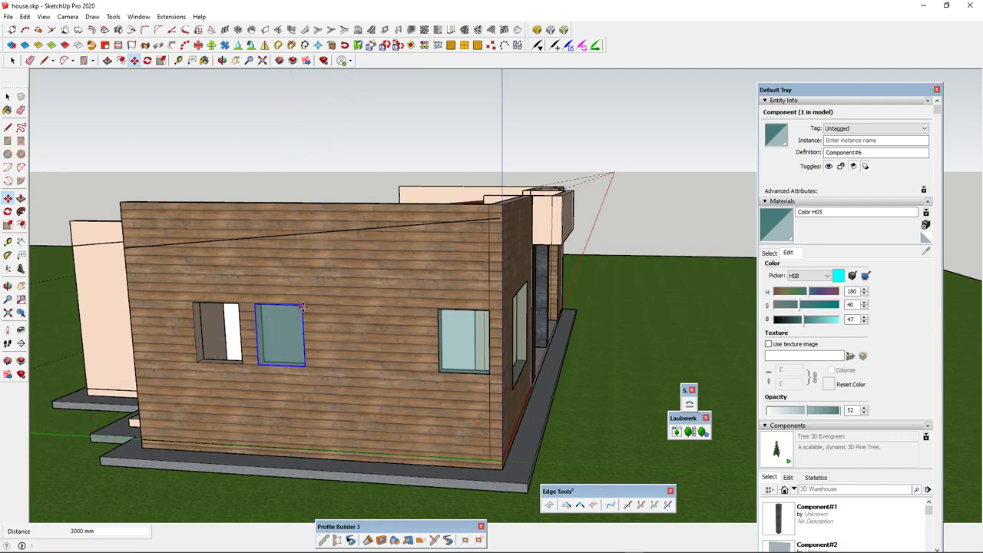
Step: Copy the middle side pane from its upper corner into the farthest window opening of the side wall
{"action": "left_click", "coordinate": [302, 305]}
{"action": "key", "text": "ctrl"}
{"action": "left_click", "coordinate": [239, 304]}
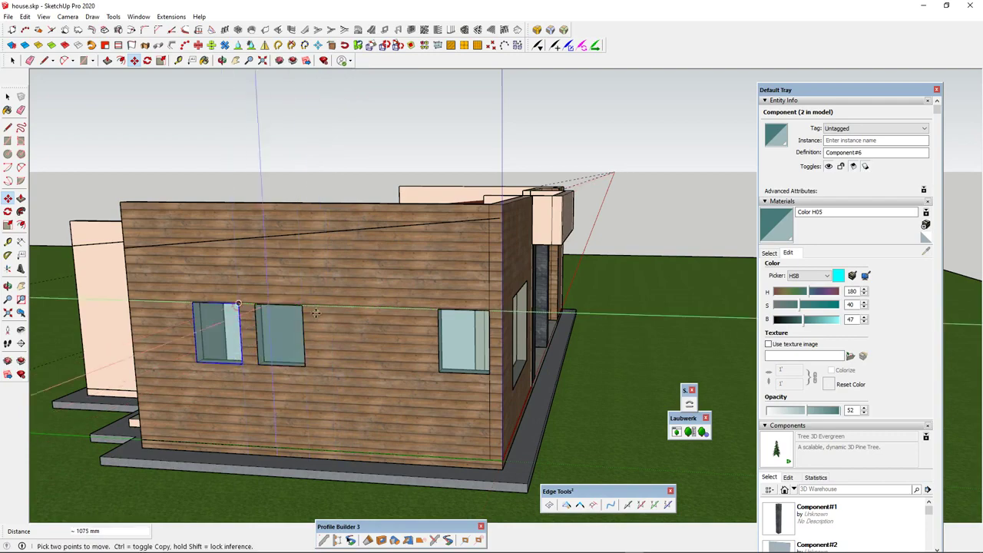
Step: Push/pull the glass face inside the side-wall pane component to give the side window panes thickness
{"action": "scroll", "coordinate": [316, 315], "scroll_direction": "down", "scroll_amount": 3}
{"action": "middle_click_drag", "start_coordinate": [322, 322], "coordinate": [364, 328]}
{"action": "key", "text": "space"}
{"action": "double_click", "coordinate": [298, 343]}
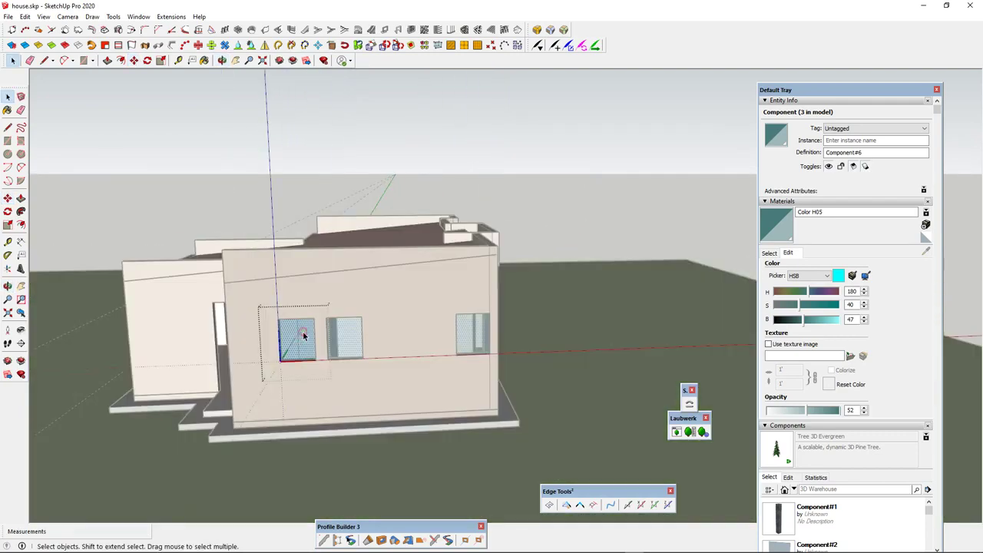
{"action": "left_click", "coordinate": [303, 336]}
{"action": "key", "text": "p"}
{"action": "left_click", "coordinate": [303, 336]}
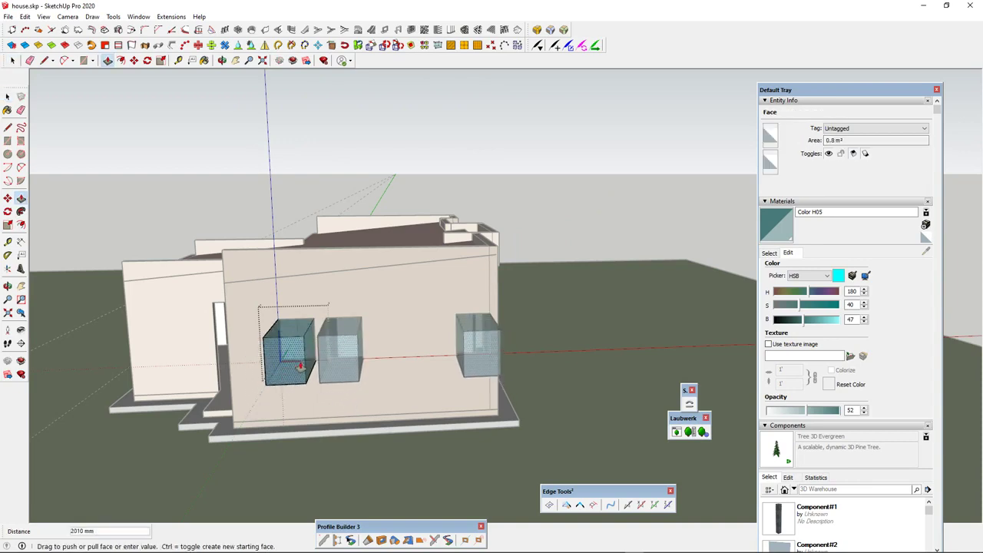
{"action": "middle_click_drag", "start_coordinate": [300, 367], "coordinate": [131, 387]}
{"action": "left_click", "coordinate": [213, 369]}
Step: Push/pull the glass face inside the large front window pane component to give it thickness
{"action": "key", "text": "space"}
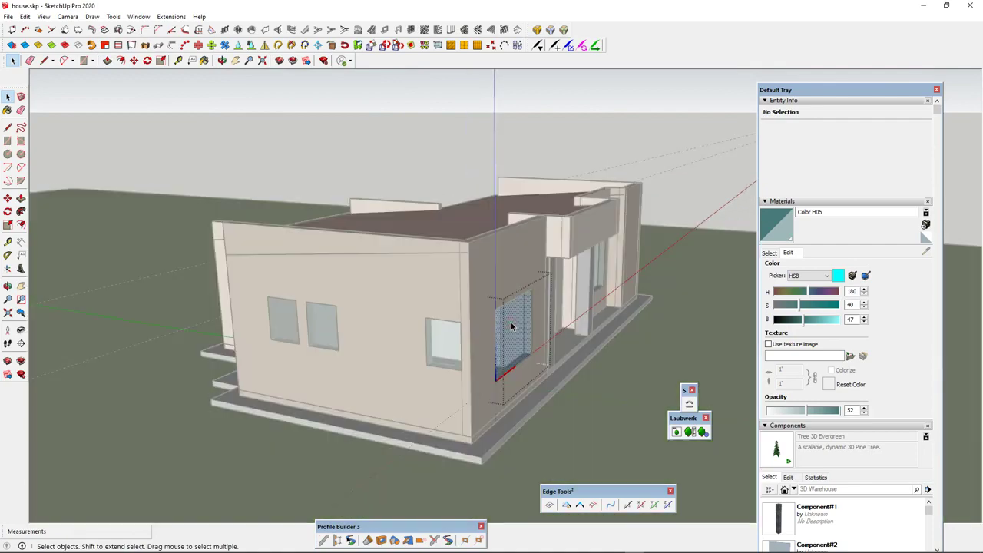
{"action": "key", "text": "p"}
{"action": "left_click", "coordinate": [513, 327]}
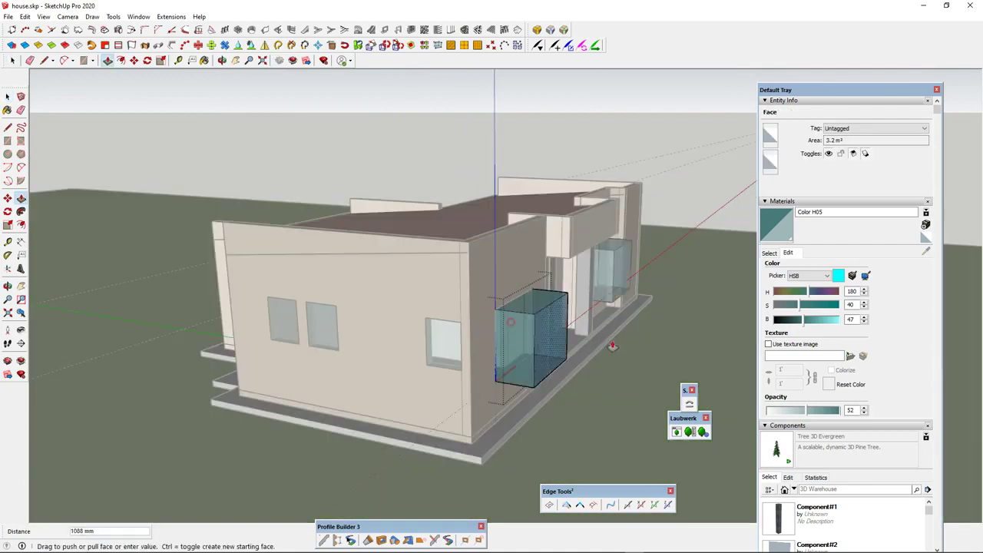
{"action": "left_click", "coordinate": [502, 344]}
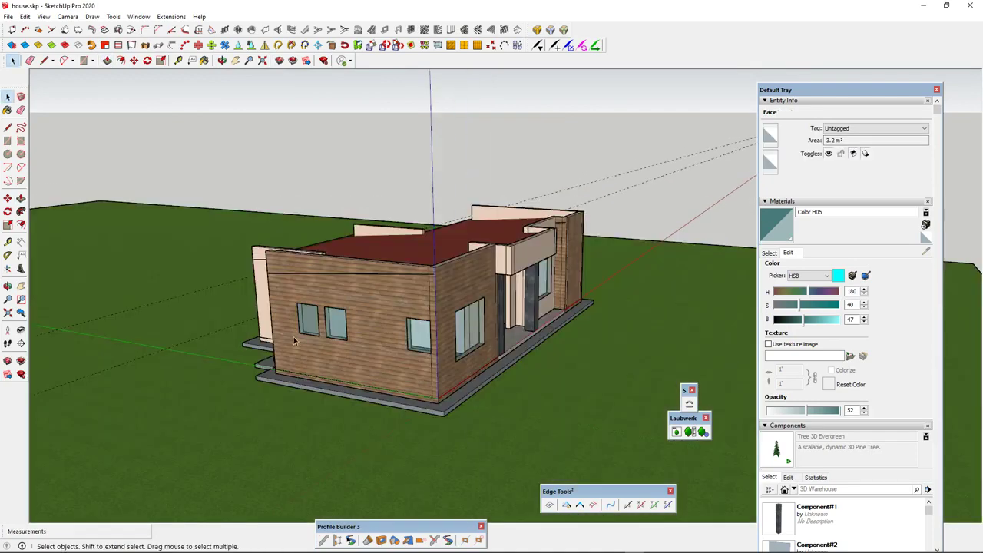
Step: Copy the side-wall pane nearest the rear to the lower corner of the closest window opening in the plain rear wall
{"action": "middle_click_drag", "start_coordinate": [384, 323], "coordinate": [419, 357]}
{"action": "scroll", "coordinate": [572, 338], "scroll_direction": "down", "scroll_amount": 3}
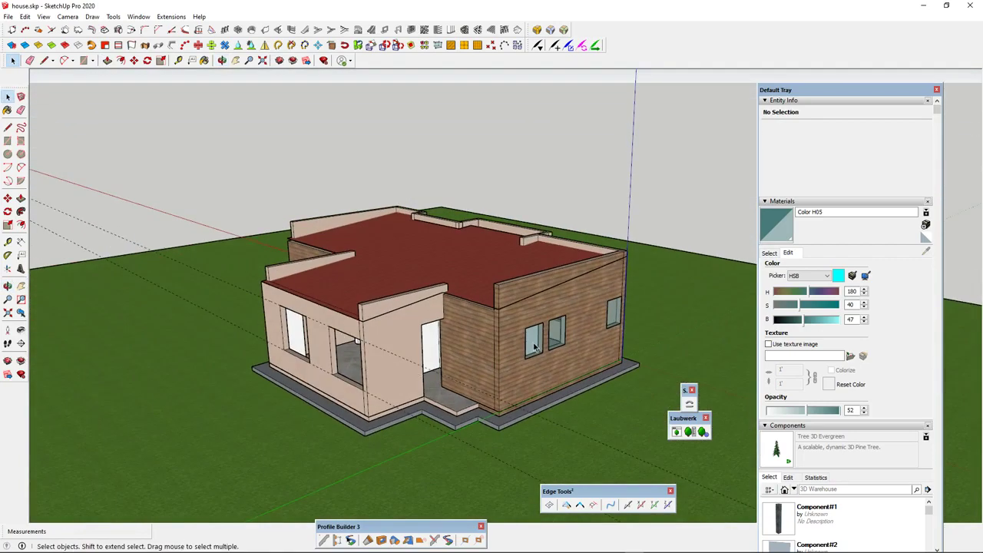
{"action": "scroll", "coordinate": [536, 352], "scroll_direction": "up", "scroll_amount": 4}
{"action": "left_click", "coordinate": [537, 356]}
{"action": "key", "text": "m"}
{"action": "key", "text": "ctrl"}
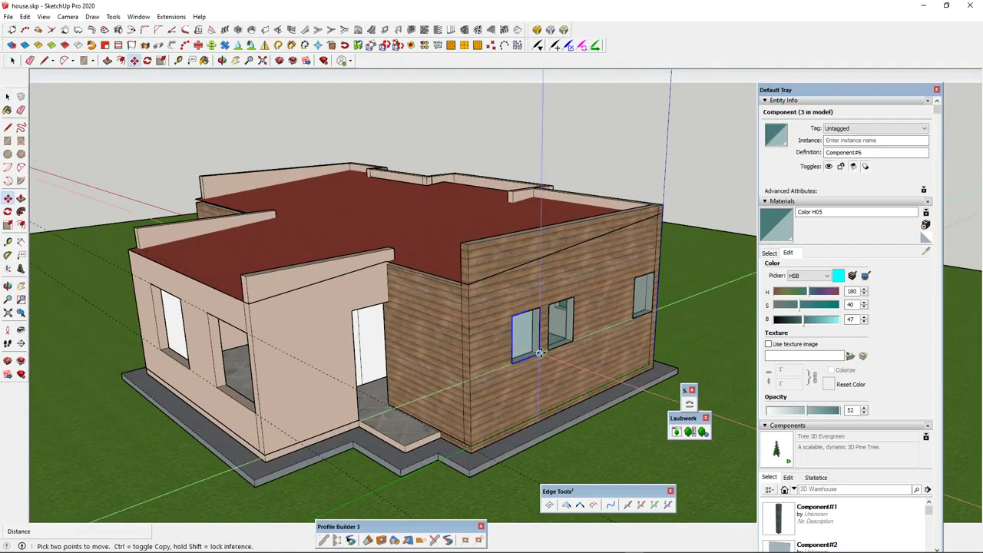
{"action": "left_click", "coordinate": [537, 355]}
{"action": "scroll", "coordinate": [215, 422], "scroll_direction": "up", "scroll_amount": 3}
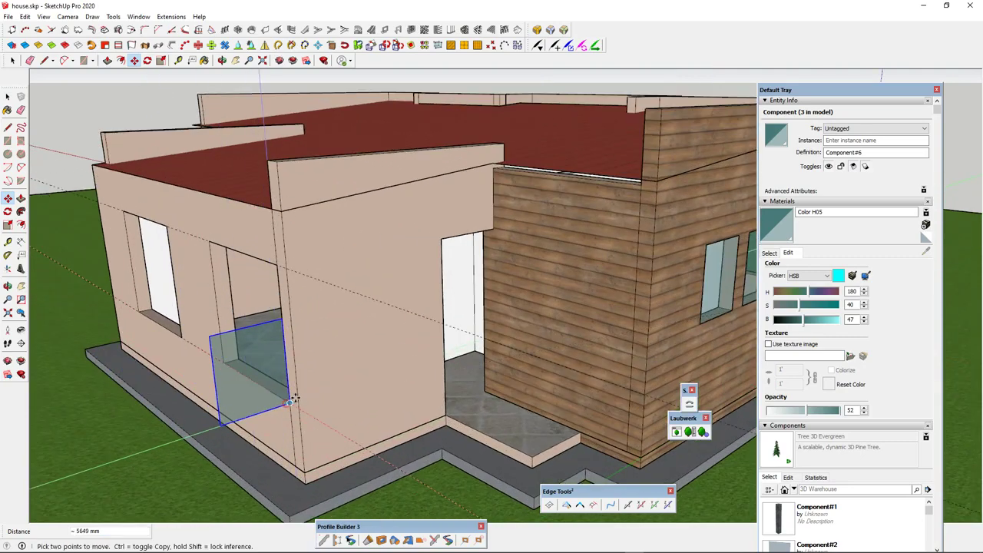
{"action": "left_click", "coordinate": [291, 401]}
Step: Rotate the copied pane about its lower corner into the plane of the rear wall and make it a unique component
{"action": "key", "text": "q"}
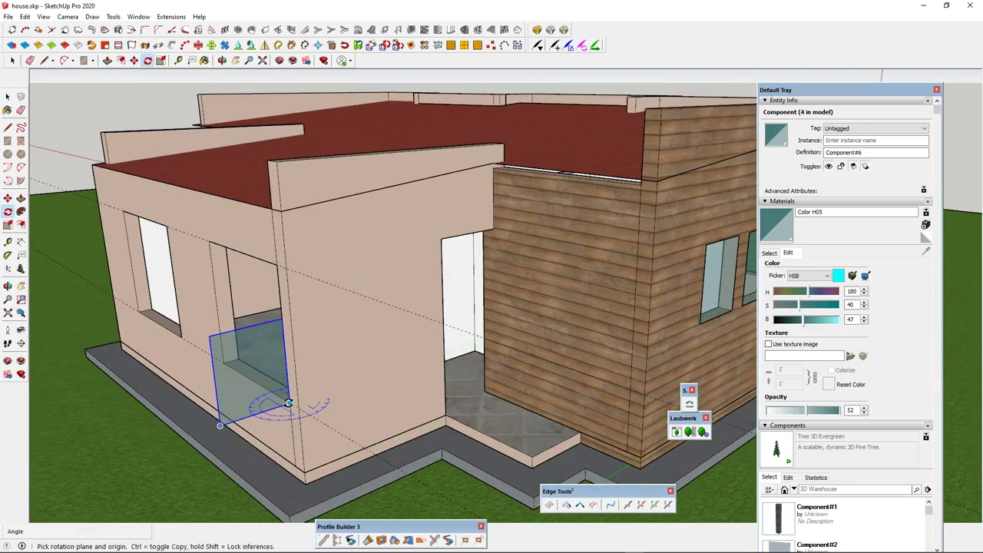
{"action": "left_click", "coordinate": [288, 402]}
{"action": "left_click", "coordinate": [248, 415]}
{"action": "left_click", "coordinate": [209, 380]}
{"action": "middle_click_drag", "start_coordinate": [209, 381], "coordinate": [351, 356]}
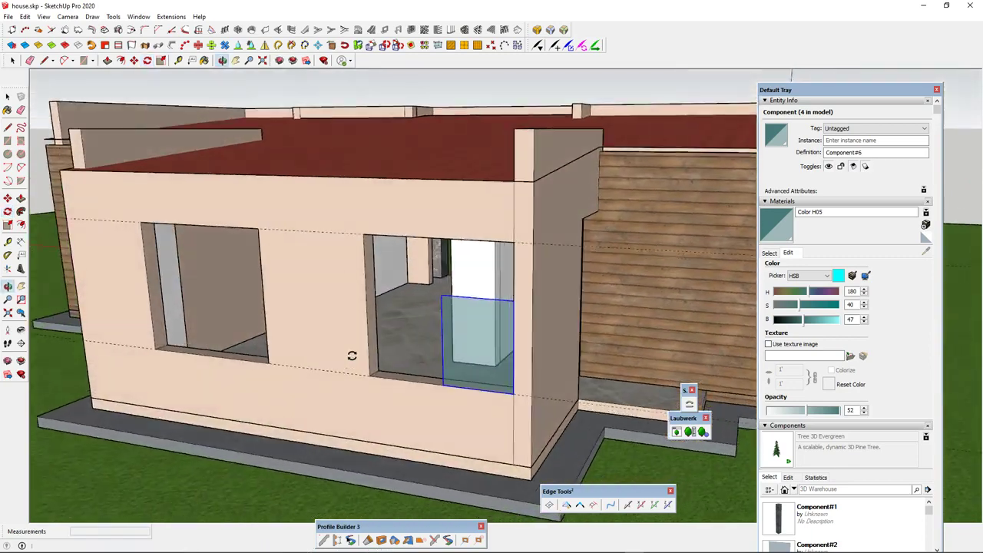
{"action": "key", "text": "space"}
{"action": "right_click", "coordinate": [460, 302]}
{"action": "left_click", "coordinate": [474, 303]}
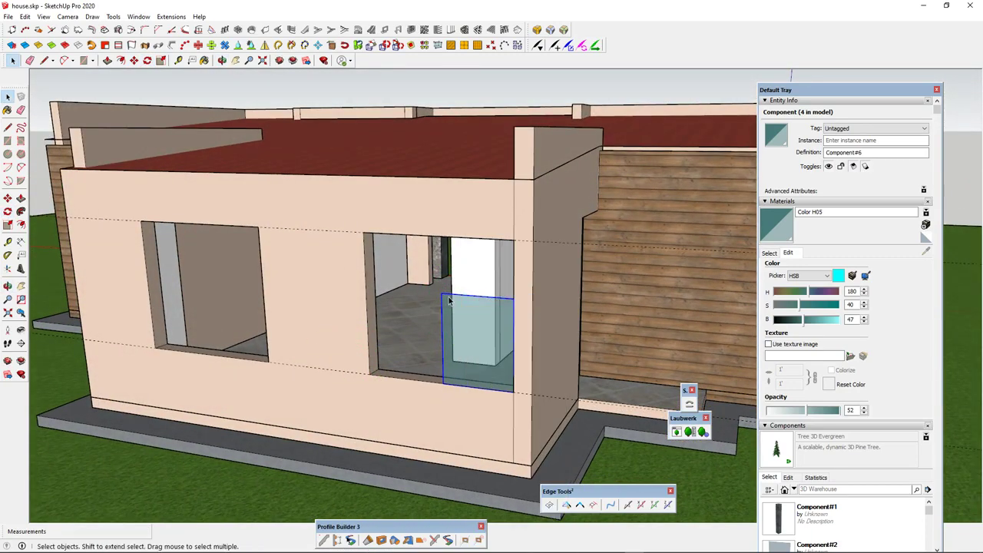
Step: Scale the unique rear pane up in height and width to fill its window opening
{"action": "key", "text": "s"}
{"action": "left_click", "coordinate": [441, 293]}
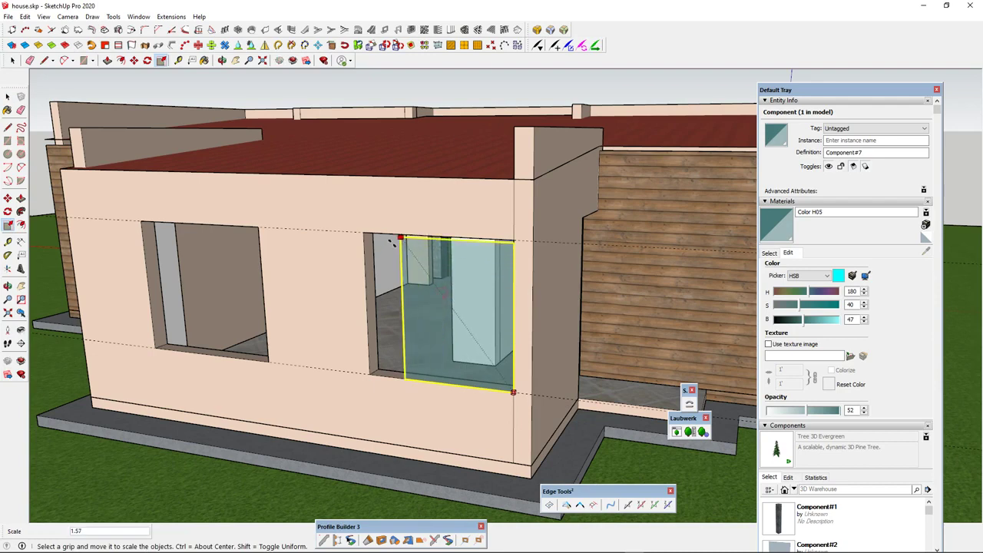
{"action": "key", "text": "Escape"}
{"action": "left_click_drag", "start_coordinate": [476, 295], "coordinate": [509, 246]}
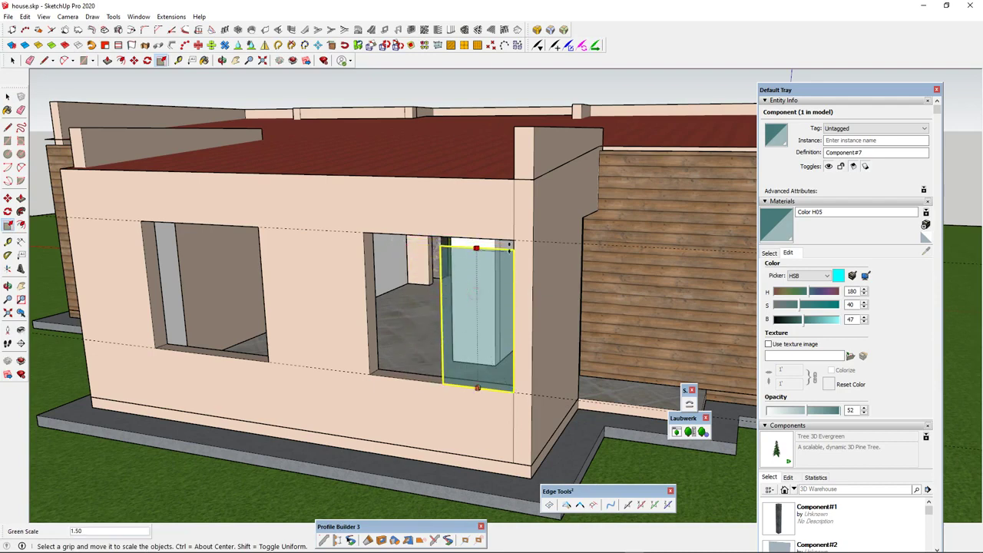
{"action": "left_click_drag", "start_coordinate": [441, 311], "coordinate": [362, 313]}
{"action": "middle_click_drag", "start_coordinate": [362, 313], "coordinate": [507, 358]}
{"action": "scroll", "coordinate": [406, 344], "scroll_direction": "up", "scroll_amount": 3}
{"action": "left_click", "coordinate": [389, 313]}
{"action": "left_click", "coordinate": [388, 320]}
{"action": "scroll", "coordinate": [418, 338], "scroll_direction": "down", "scroll_amount": 3}
Step: Copy the fitted rear pane 3050 mm along the wall into the other window opening
{"action": "key", "text": "m"}
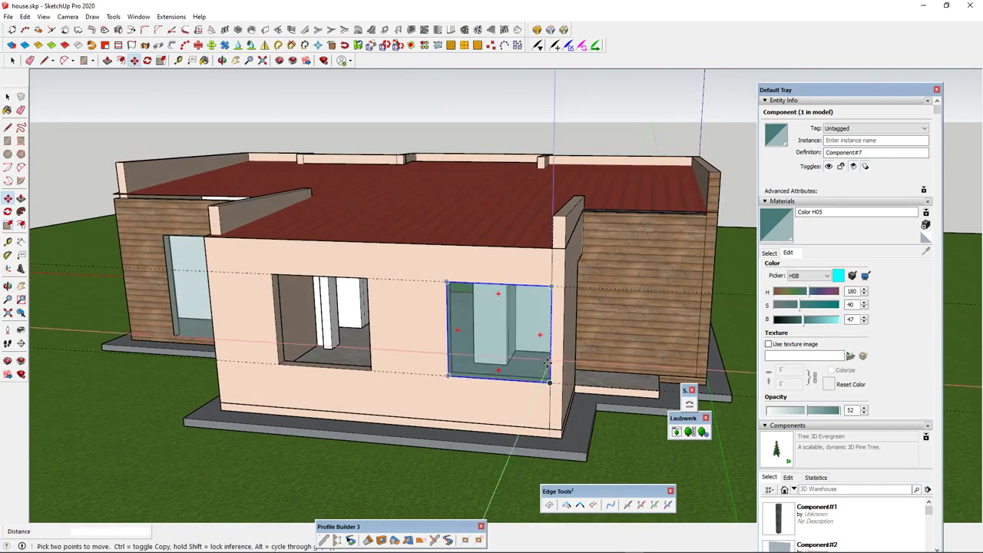
{"action": "left_click", "coordinate": [550, 382]}
{"action": "key", "text": "ctrl"}
{"action": "left_click", "coordinate": [372, 370]}
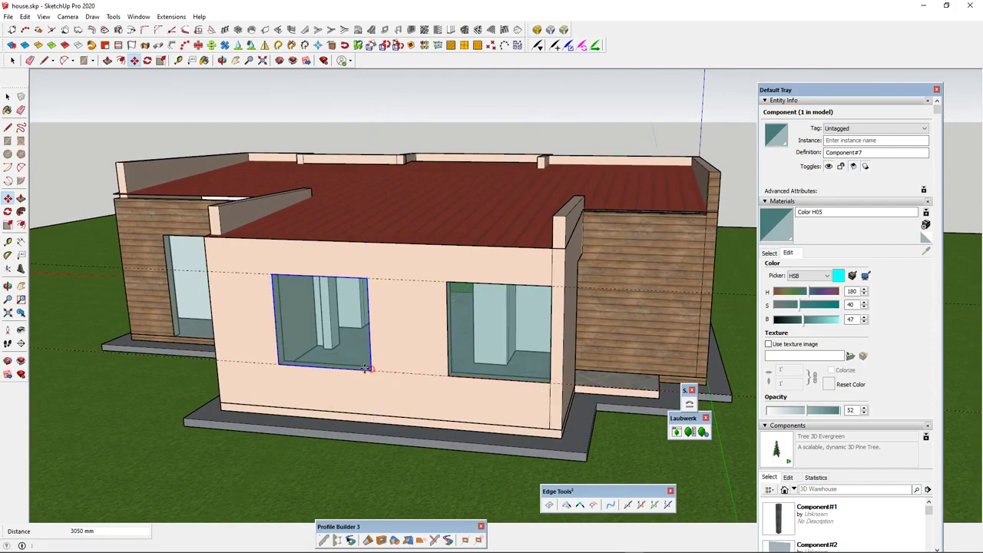
Step: Draw a 900 mm by 2400 mm rectangle across the side door opening beside the small raised step
{"action": "scroll", "coordinate": [370, 369], "scroll_direction": "down", "scroll_amount": 3}
{"action": "middle_click_drag", "start_coordinate": [365, 364], "coordinate": [377, 314]}
{"action": "scroll", "coordinate": [377, 314], "scroll_direction": "up", "scroll_amount": 4}
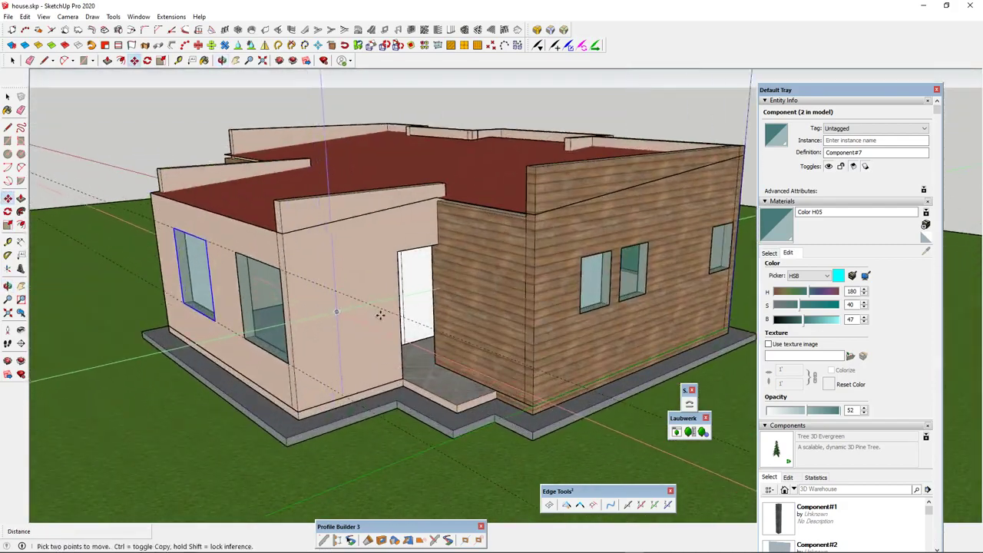
{"action": "scroll", "coordinate": [386, 282], "scroll_direction": "up", "scroll_amount": 4}
{"action": "key", "text": "r"}
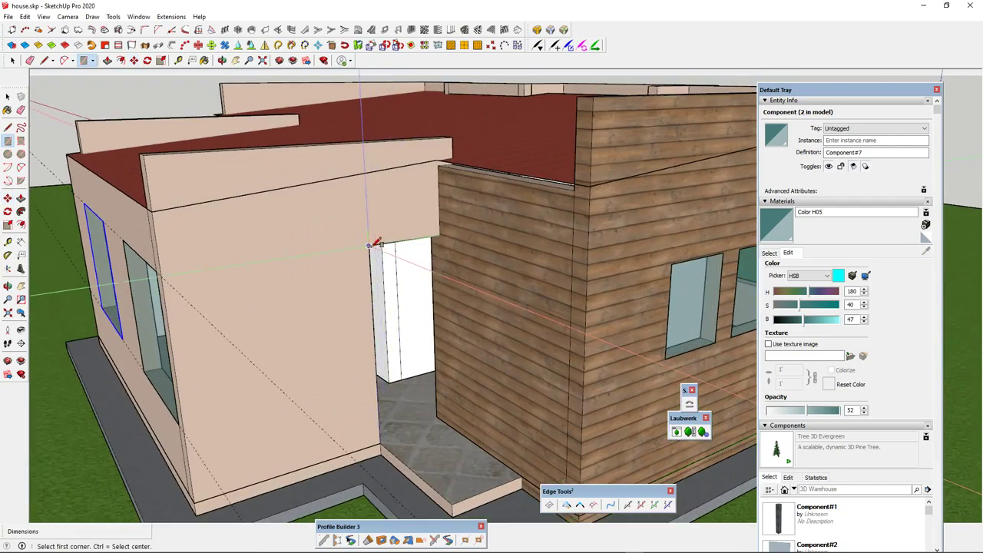
{"action": "left_click", "coordinate": [369, 246]}
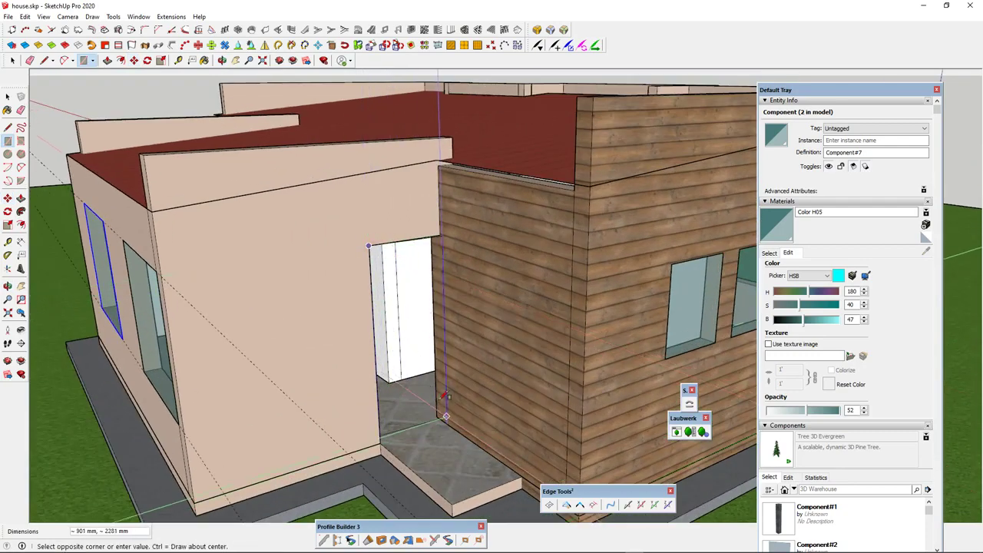
{"action": "key", "text": "Escape"}
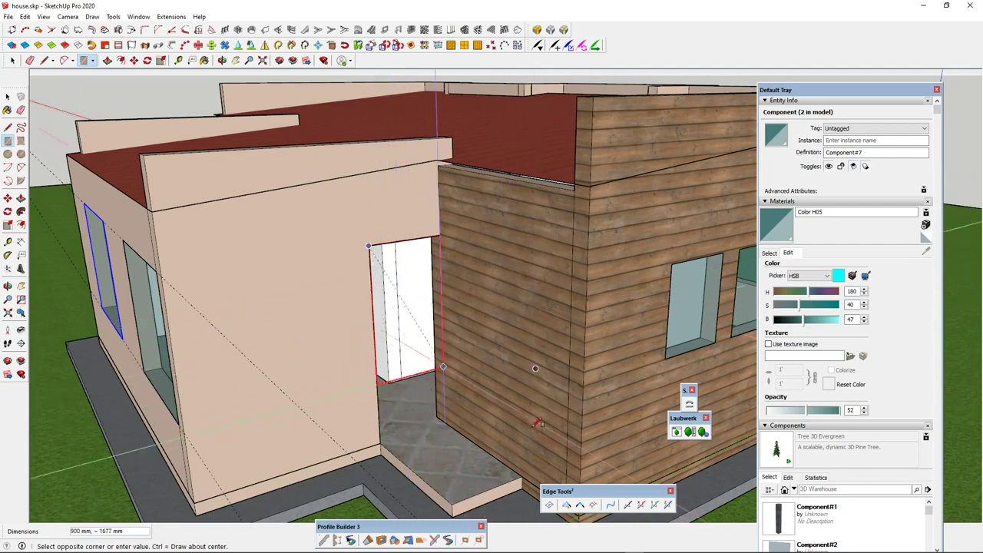
{"action": "left_click", "coordinate": [445, 412]}
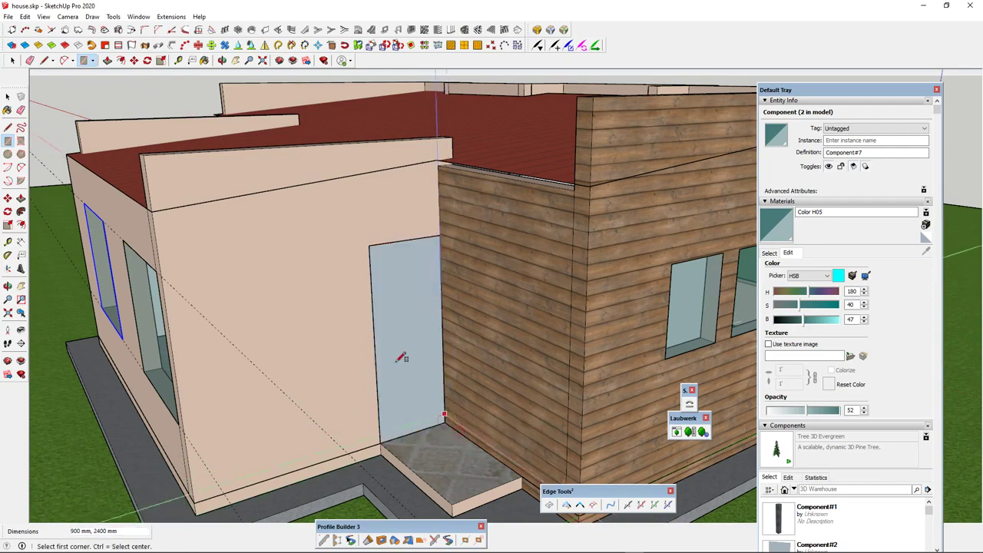
Step: Group the new door rectangle's face and edges
{"action": "scroll", "coordinate": [430, 369], "scroll_direction": "down", "scroll_amount": 5}
{"action": "scroll", "coordinate": [399, 322], "scroll_direction": "up", "scroll_amount": 5}
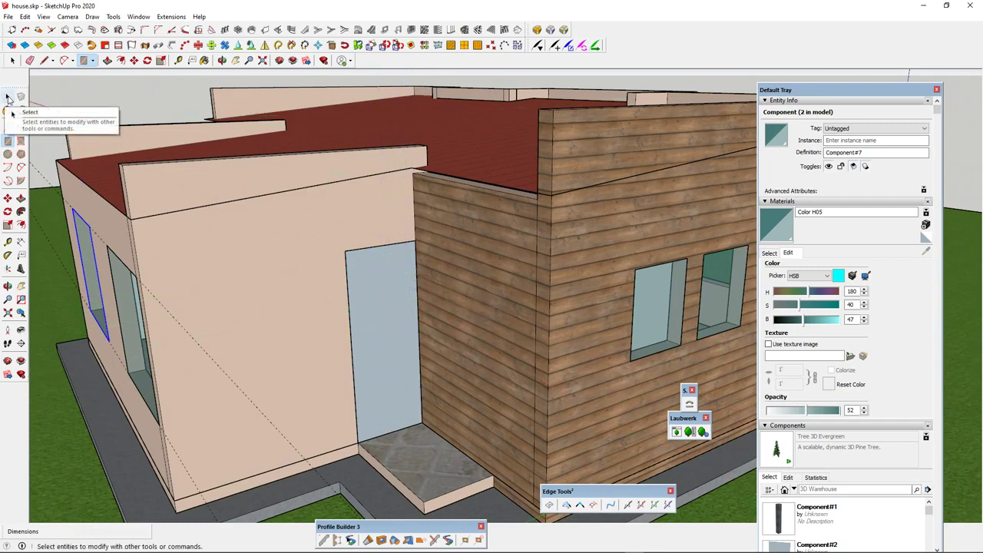
{"action": "left_click", "coordinate": [8, 97]}
{"action": "double_click", "coordinate": [390, 296]}
{"action": "right_click", "coordinate": [390, 296]}
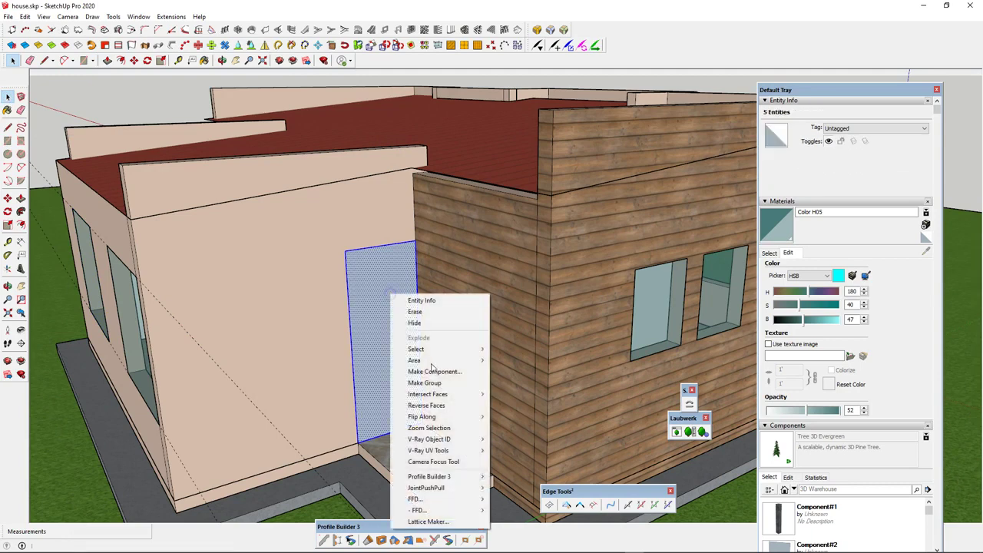
{"action": "left_click", "coordinate": [413, 380]}
Step: Paint the door group with the translucent glass material Color H05 sampled from a side window pane
{"action": "key", "text": "b"}
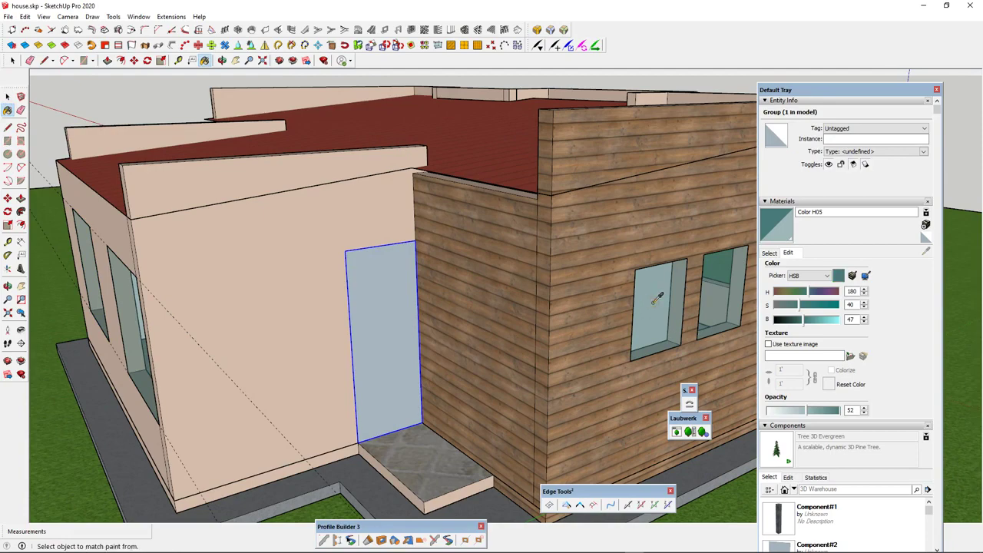
{"action": "middle_click_drag", "start_coordinate": [384, 326], "coordinate": [188, 311]}
{"action": "scroll", "coordinate": [439, 285], "scroll_direction": "up", "scroll_amount": 3}
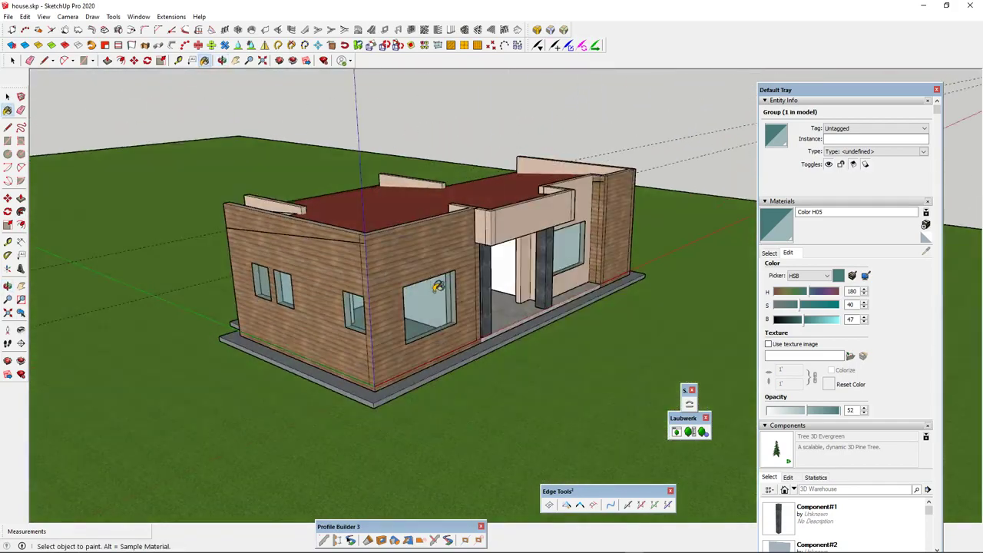
Step: Examine the window and door openings around the house for missing glass
{"action": "middle_click_drag", "start_coordinate": [614, 290], "coordinate": [526, 294]}
{"action": "scroll", "coordinate": [516, 288], "scroll_direction": "down", "scroll_amount": 2}
{"action": "scroll", "coordinate": [488, 272], "scroll_direction": "up", "scroll_amount": 6}
{"action": "middle_click_drag", "start_coordinate": [453, 285], "coordinate": [592, 288]}
{"action": "scroll", "coordinate": [389, 285], "scroll_direction": "down", "scroll_amount": 3}
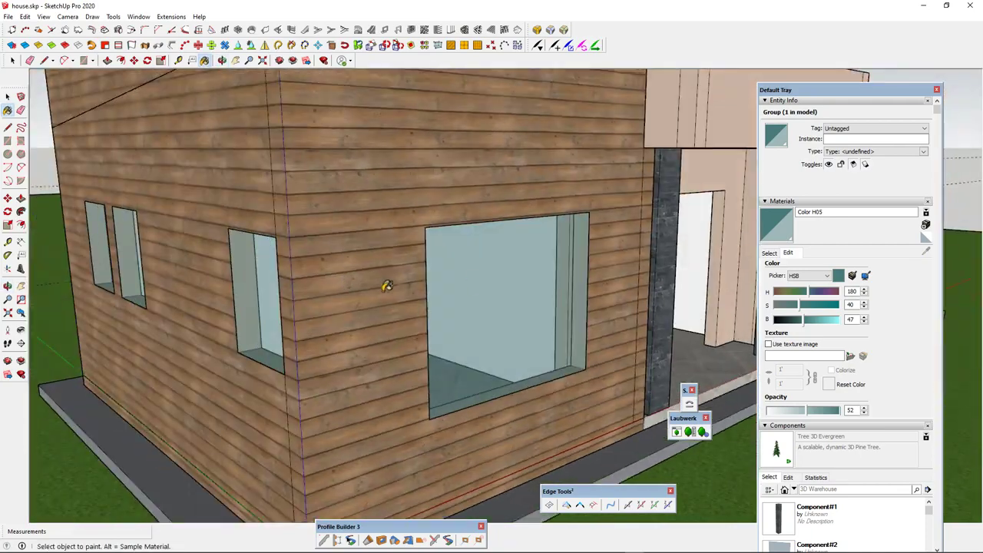
{"action": "middle_click_drag", "start_coordinate": [389, 285], "coordinate": [738, 301]}
{"action": "scroll", "coordinate": [457, 272], "scroll_direction": "down", "scroll_amount": 2}
{"action": "middle_click_drag", "start_coordinate": [456, 271], "coordinate": [326, 321]}
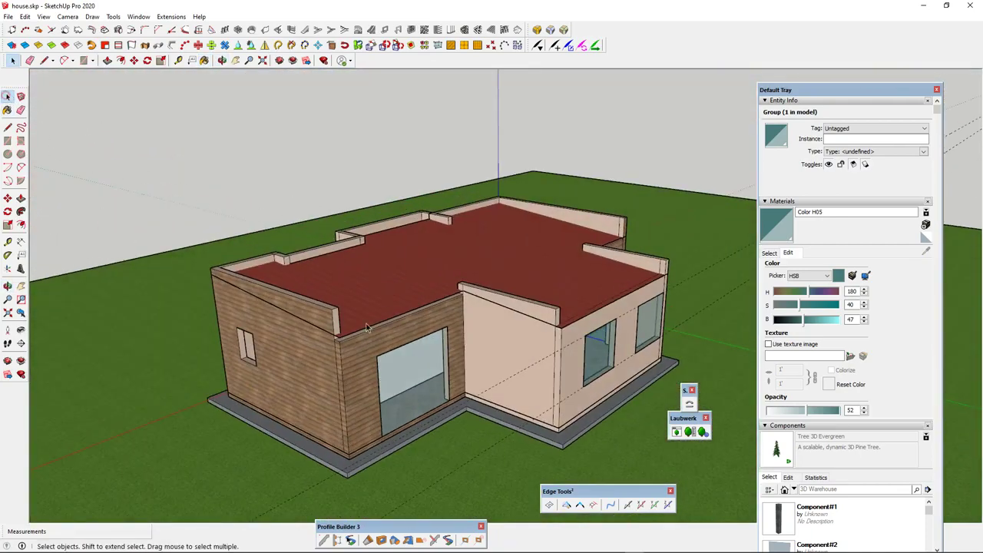
{"action": "scroll", "coordinate": [442, 367], "scroll_direction": "up", "scroll_amount": 5}
{"action": "key", "text": "m"}
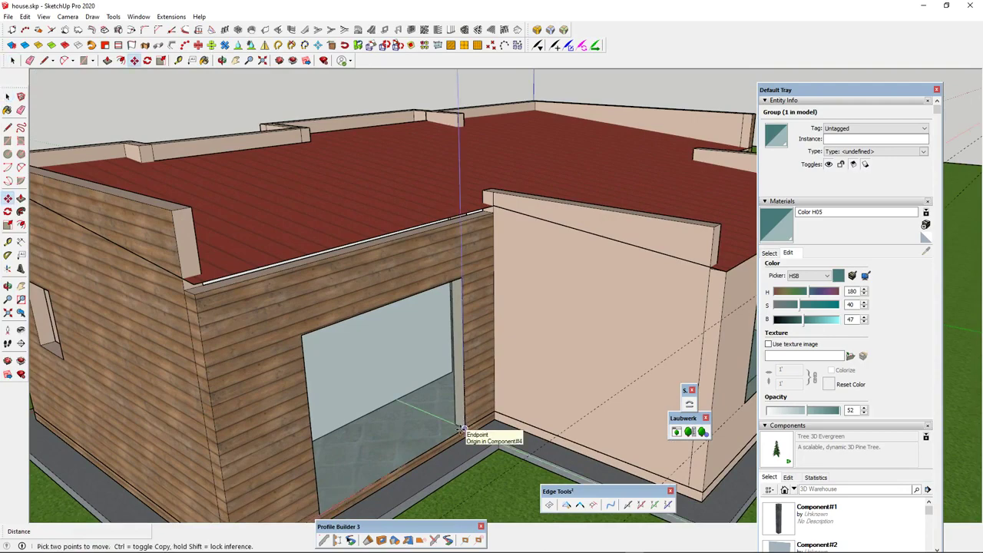
{"action": "scroll", "coordinate": [459, 428], "scroll_direction": "down", "scroll_amount": 8}
{"action": "key", "text": "space"}
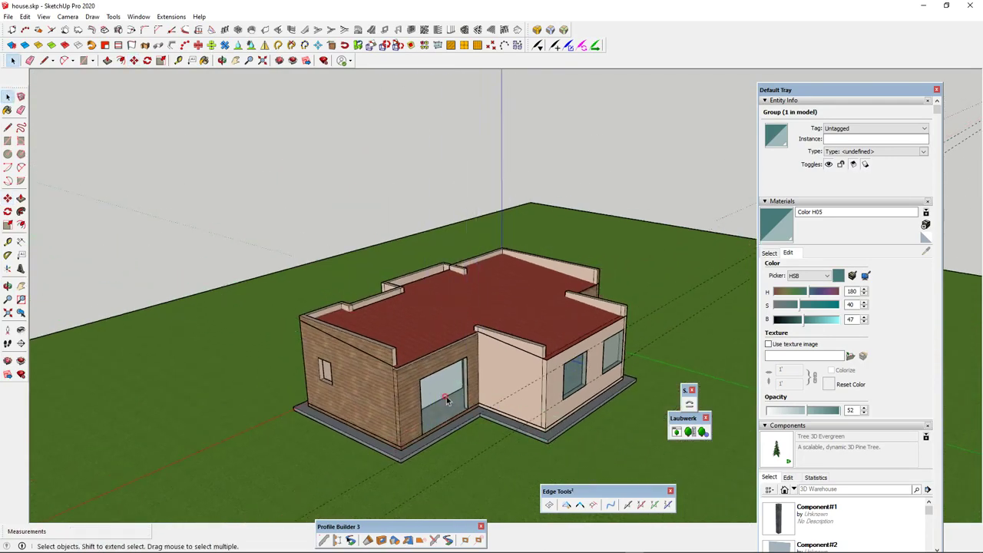
Step: Copy the large rear glass pane from its lower corner to the lower corner of the front entrance opening between the stone columns
{"action": "scroll", "coordinate": [447, 399], "scroll_direction": "up", "scroll_amount": 3}
{"action": "left_click", "coordinate": [447, 400]}
{"action": "key", "text": "m"}
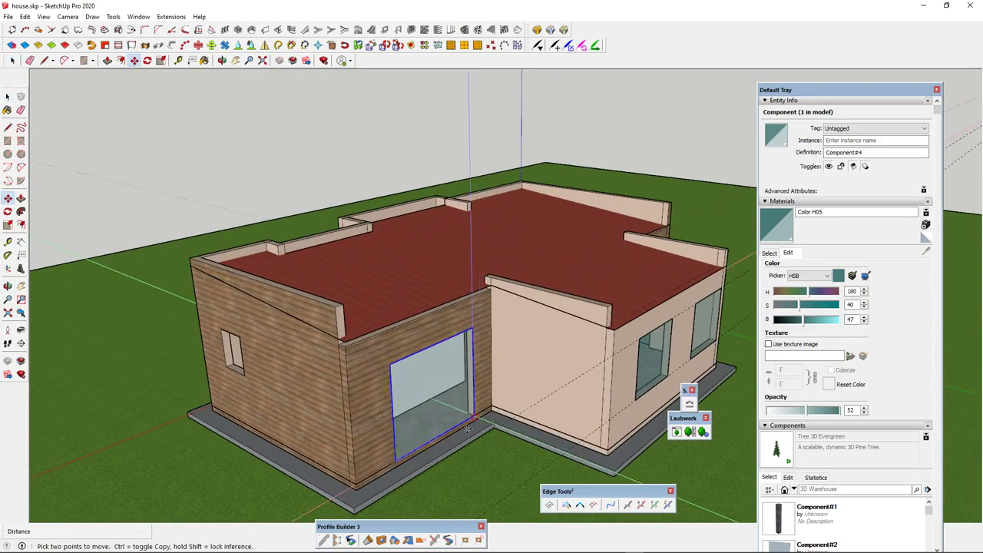
{"action": "left_click", "coordinate": [472, 420]}
{"action": "scroll", "coordinate": [253, 399], "scroll_direction": "down", "scroll_amount": 3}
{"action": "middle_click_drag", "start_coordinate": [244, 395], "coordinate": [623, 351]}
{"action": "scroll", "coordinate": [597, 430], "scroll_direction": "up", "scroll_amount": 6}
{"action": "middle_click_drag", "start_coordinate": [597, 433], "coordinate": [695, 430]}
{"action": "scroll", "coordinate": [626, 347], "scroll_direction": "up", "scroll_amount": 4}
{"action": "key", "text": "ctrl"}
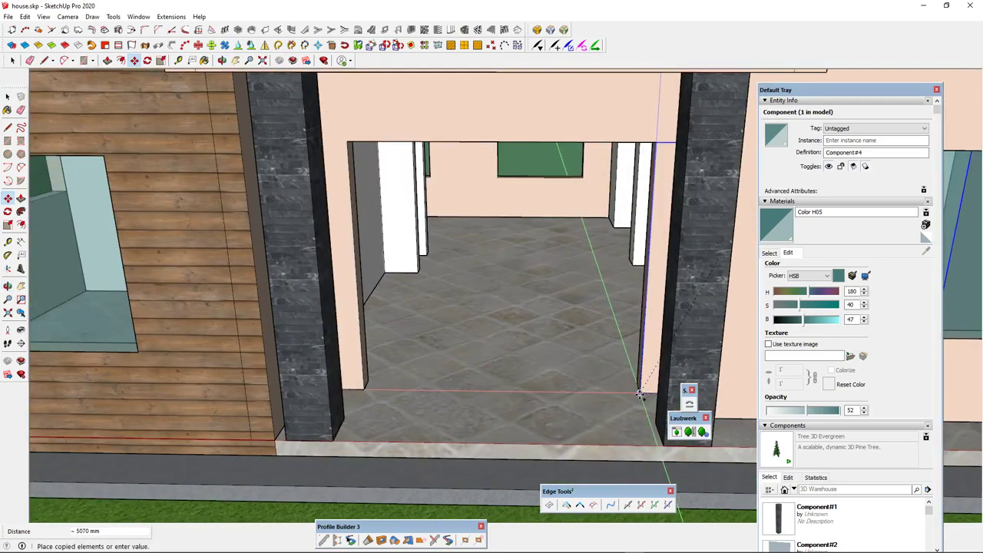
{"action": "left_click", "coordinate": [659, 392]}
Step: Rotate the copied entrance pane 180 degrees about its lower corner so it spans the entrance opening
{"action": "key", "text": "q"}
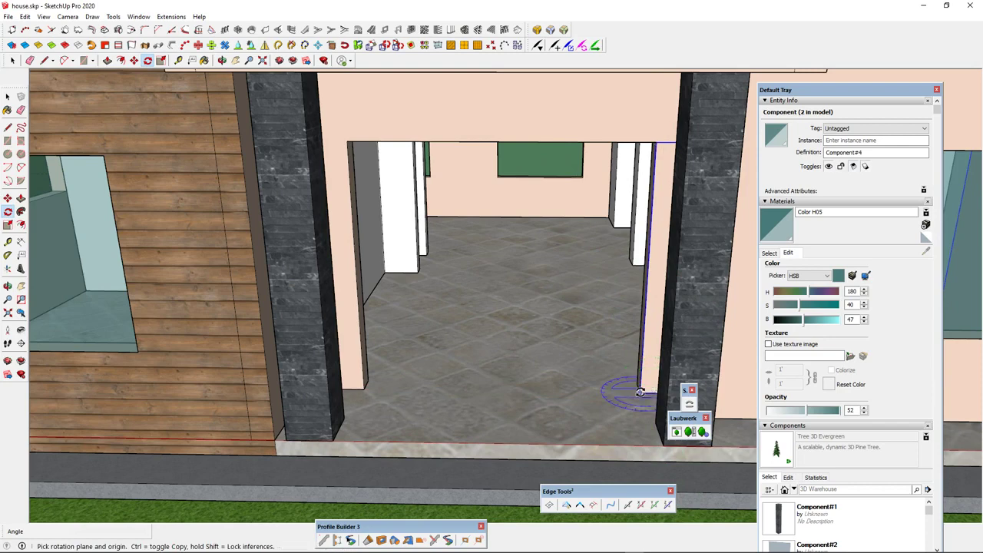
{"action": "left_click", "coordinate": [651, 391]}
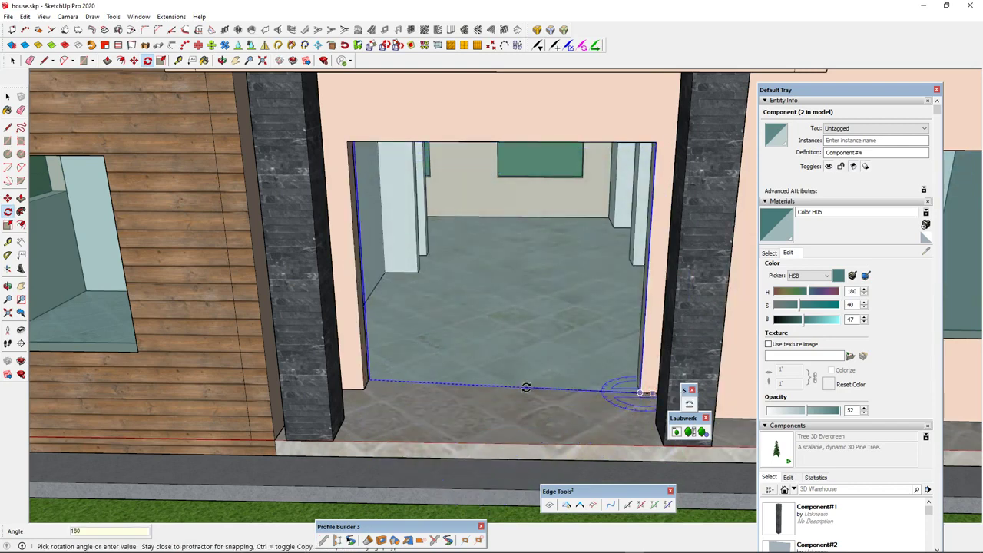
{"action": "left_click", "coordinate": [526, 387]}
Step: Examine the front facade with its entrance glass and window panes
{"action": "scroll", "coordinate": [507, 369], "scroll_direction": "down", "scroll_amount": 6}
{"action": "middle_click_drag", "start_coordinate": [430, 361], "coordinate": [341, 364]}
{"action": "scroll", "coordinate": [458, 330], "scroll_direction": "up", "scroll_amount": 2}
{"action": "key", "text": "space"}
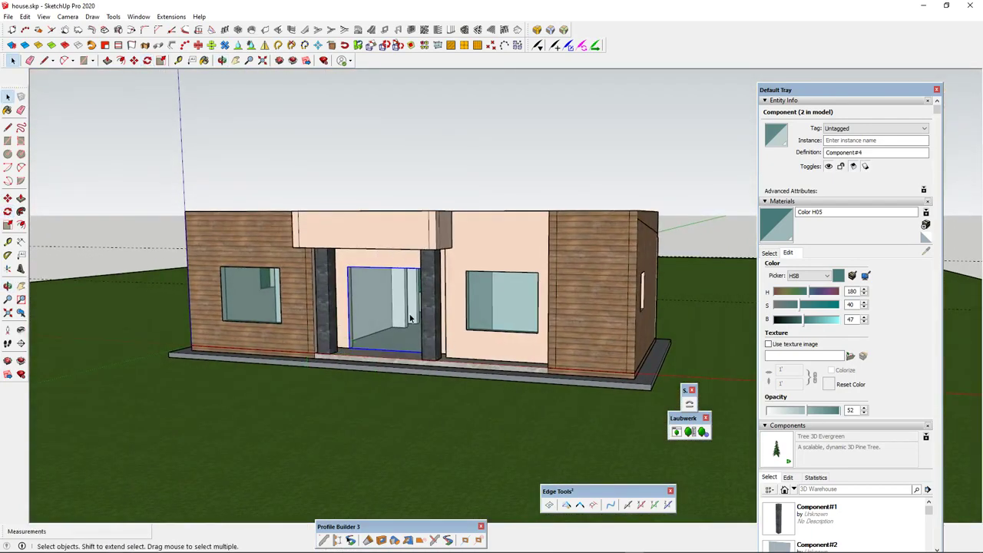
{"action": "scroll", "coordinate": [409, 317], "scroll_direction": "down", "scroll_amount": 5}
{"action": "scroll", "coordinate": [430, 346], "scroll_direction": "up", "scroll_amount": 5}
{"action": "middle_click_drag", "start_coordinate": [453, 411], "coordinate": [366, 331]}
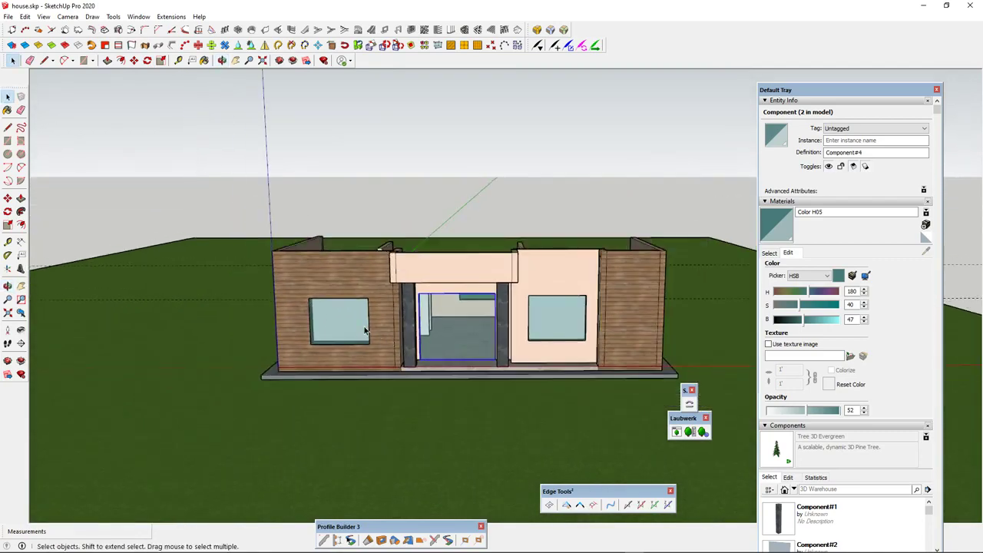
{"action": "scroll", "coordinate": [365, 330], "scroll_direction": "up", "scroll_amount": 2}
{"action": "scroll", "coordinate": [306, 327], "scroll_direction": "up", "scroll_amount": 2}
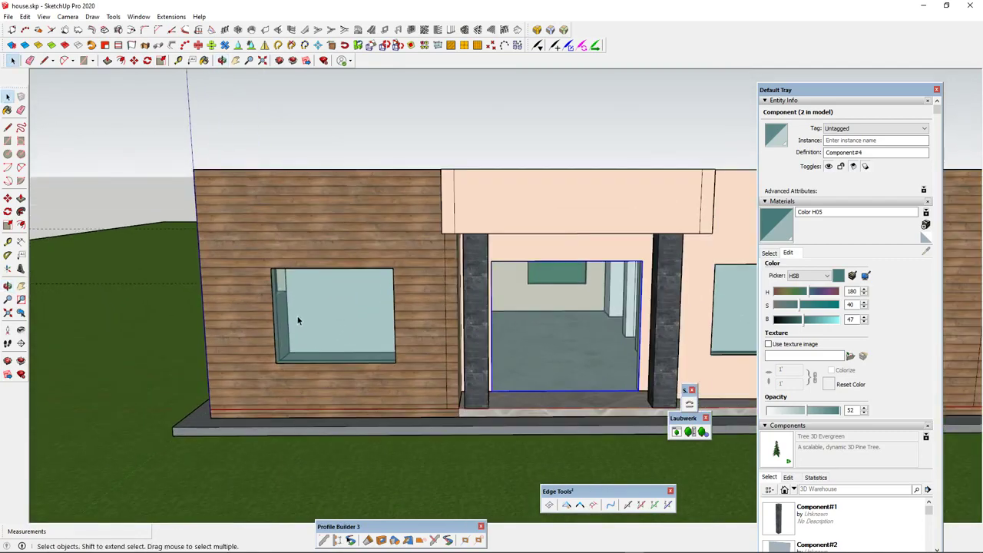
Step: Copy the entrance glass and the wood-clad front wall's window pane about 8944 mm along the green axis, onto the lawn before the house
{"action": "scroll", "coordinate": [358, 278], "scroll_direction": "down", "scroll_amount": 3}
{"action": "middle_click_drag", "start_coordinate": [471, 325], "coordinate": [278, 390]}
{"action": "scroll", "coordinate": [383, 305], "scroll_direction": "down", "scroll_amount": 2}
{"action": "scroll", "coordinate": [375, 308], "scroll_direction": "up", "scroll_amount": 2}
{"action": "middle_click_drag", "start_coordinate": [376, 308], "coordinate": [518, 324]}
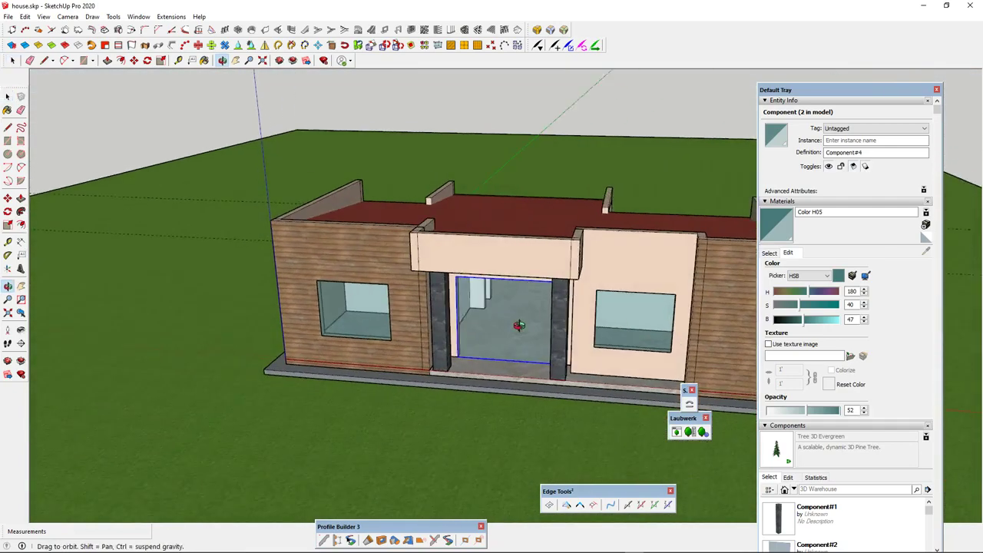
{"action": "left_click", "coordinate": [369, 323], "text": "shift"}
{"action": "scroll", "coordinate": [369, 323], "scroll_direction": "down", "scroll_amount": 3}
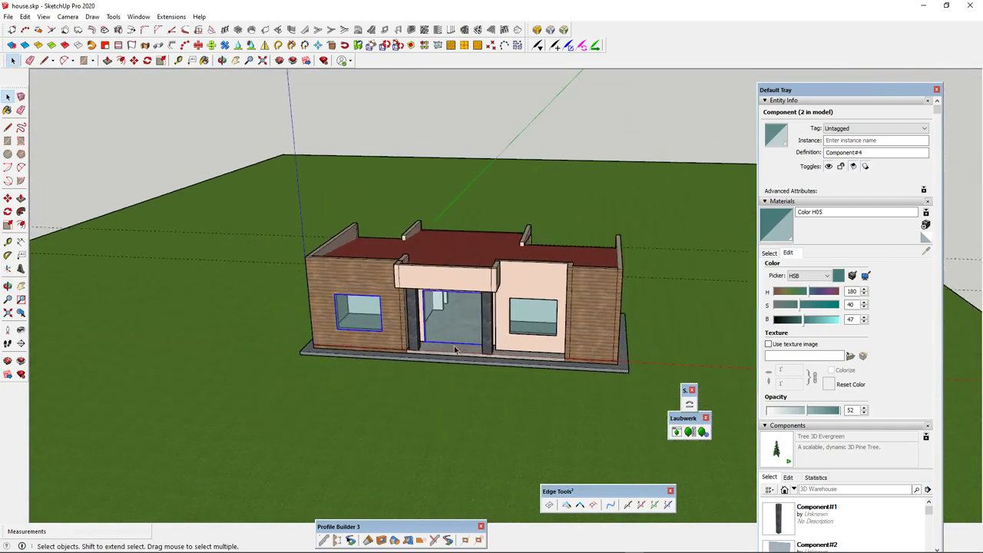
{"action": "middle_click_drag", "start_coordinate": [369, 323], "coordinate": [368, 372]}
{"action": "key", "text": "m"}
{"action": "left_click", "coordinate": [388, 380]}
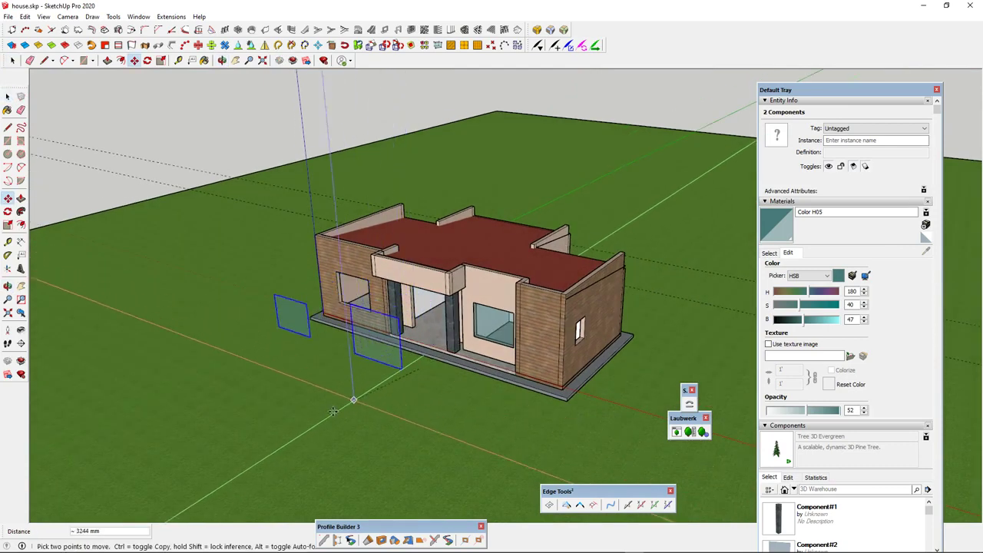
{"action": "key", "text": "ctrl"}
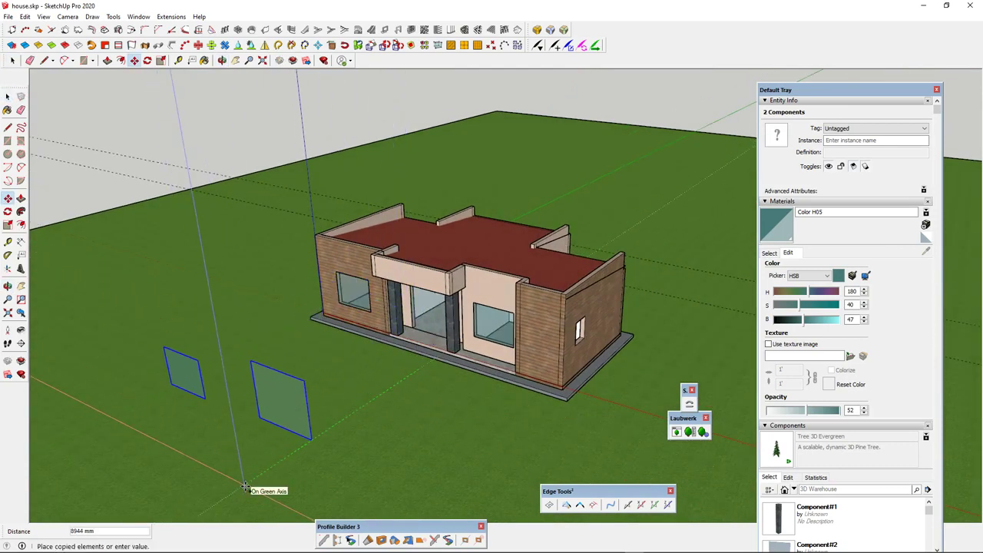
{"action": "left_click", "coordinate": [244, 485]}
{"action": "key", "text": "space"}
Step: Copy the small side-wall window pane nearest the front corner about 9360 mm out, beside the other copied panes
{"action": "middle_click_drag", "start_coordinate": [430, 338], "coordinate": [451, 335]}
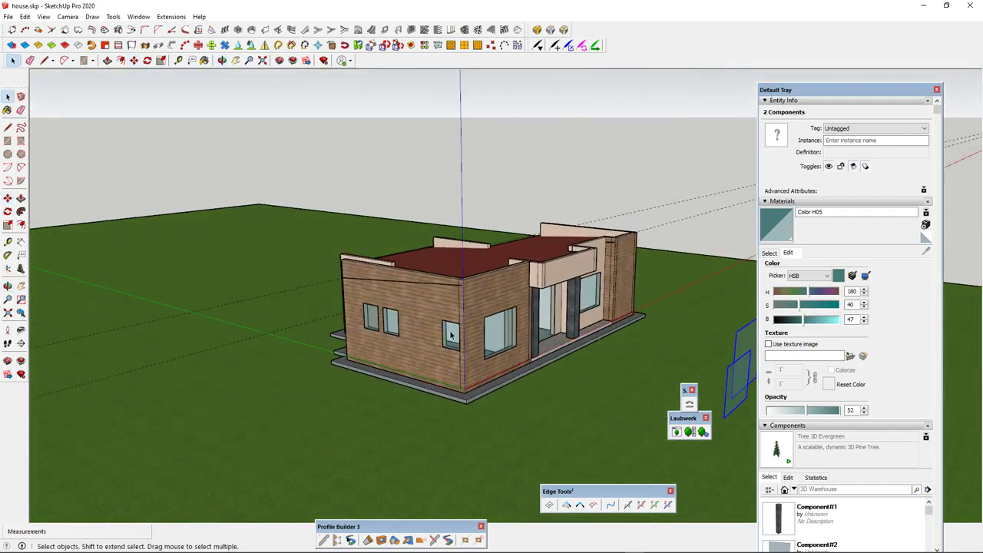
{"action": "left_click", "coordinate": [462, 350]}
{"action": "key", "text": "m"}
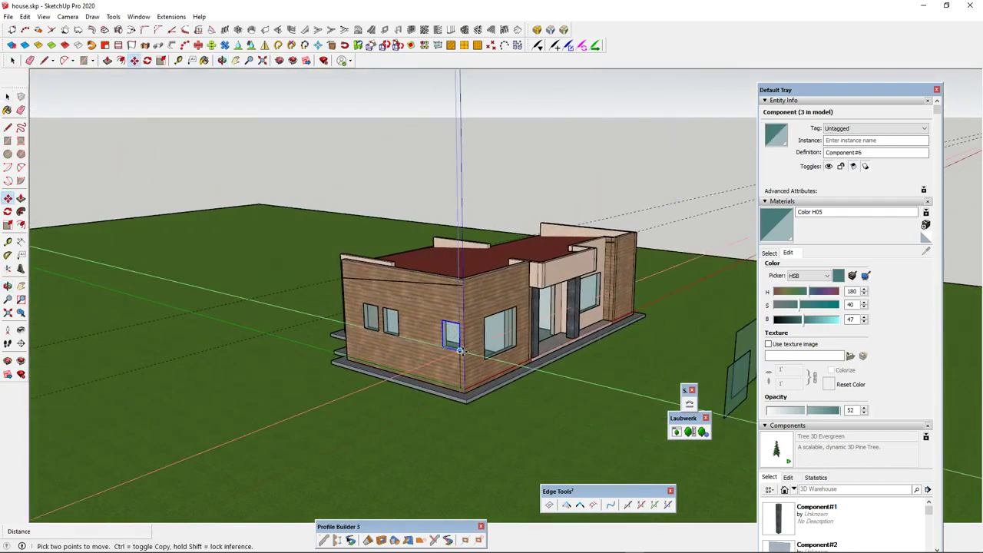
{"action": "scroll", "coordinate": [466, 349], "scroll_direction": "down", "scroll_amount": 4}
{"action": "key", "text": "ctrl"}
{"action": "left_click", "coordinate": [499, 360]}
{"action": "left_click", "coordinate": [635, 400]}
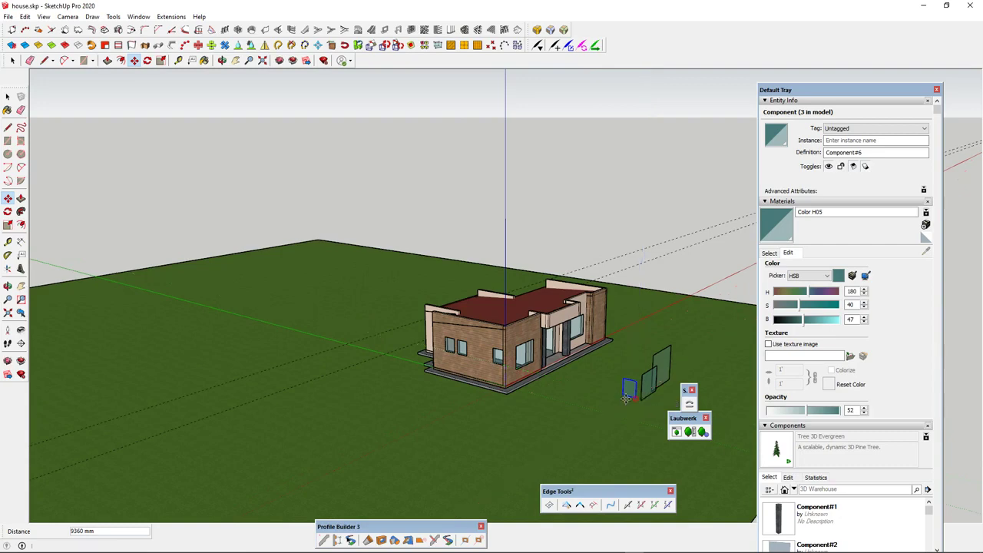
Step: Copy the rear wall's window pane nearest the side door about 22755 mm away to the panes on the front lawn
{"action": "middle_click_drag", "start_coordinate": [635, 399], "coordinate": [478, 371]}
{"action": "key", "text": "space"}
{"action": "left_click", "coordinate": [484, 366]}
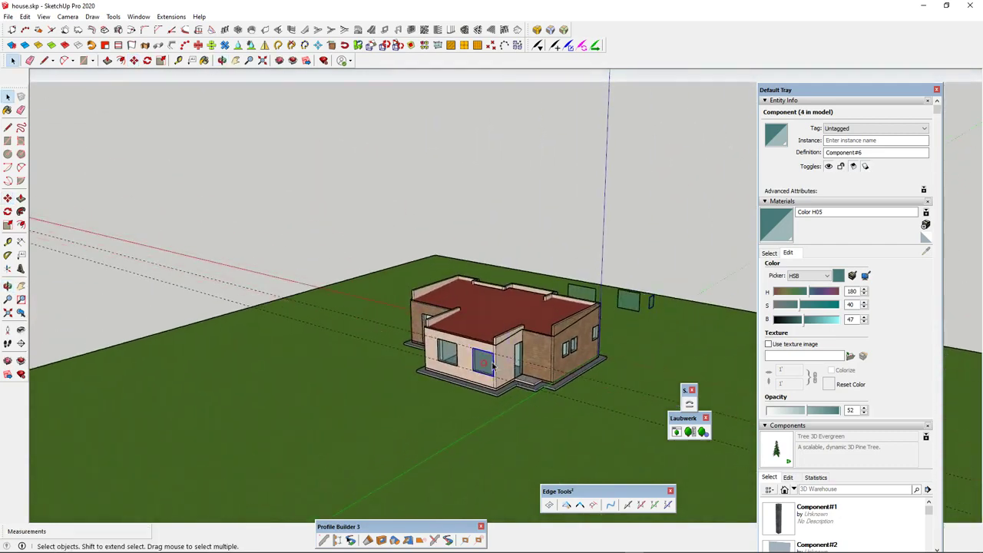
{"action": "scroll", "coordinate": [496, 369], "scroll_direction": "up", "scroll_amount": 2}
{"action": "key", "text": "m"}
{"action": "key", "text": "ctrl"}
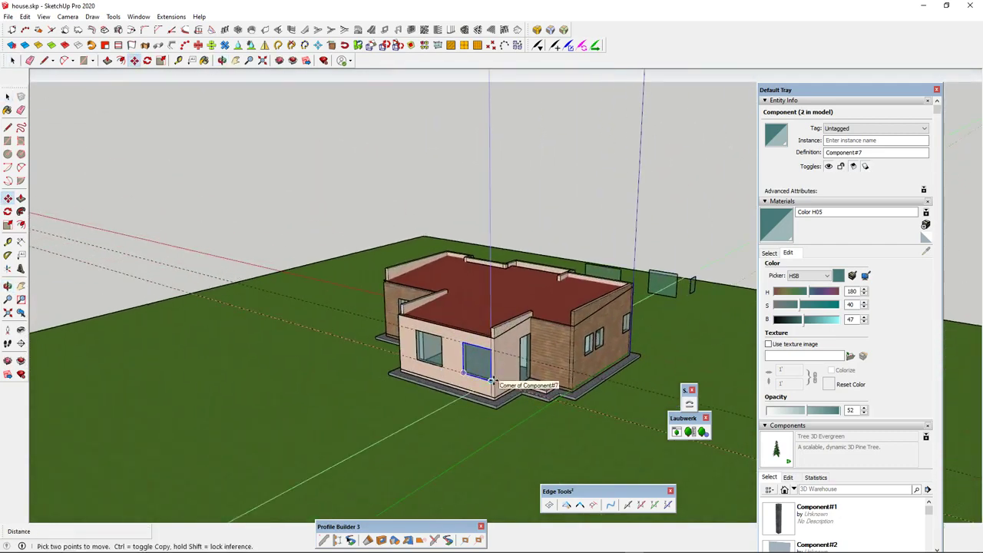
{"action": "left_click", "coordinate": [496, 376]}
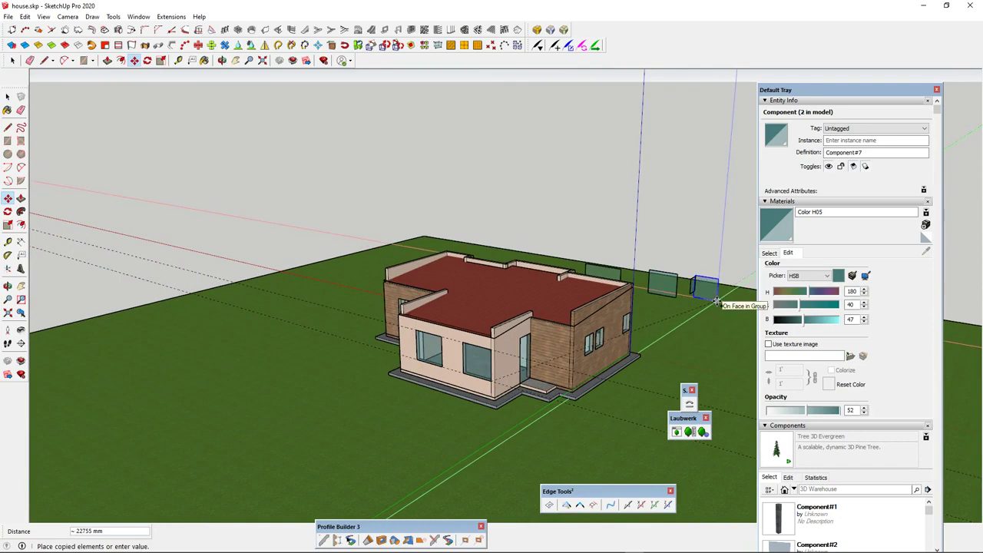
{"action": "left_click", "coordinate": [716, 301]}
Step: Copy the tall side-door glass from its lower corner about 19199 mm away to the other panes on the front lawn
{"action": "scroll", "coordinate": [541, 355], "scroll_direction": "up", "scroll_amount": 2}
{"action": "middle_click_drag", "start_coordinate": [538, 356], "coordinate": [454, 364]}
{"action": "key", "text": "space"}
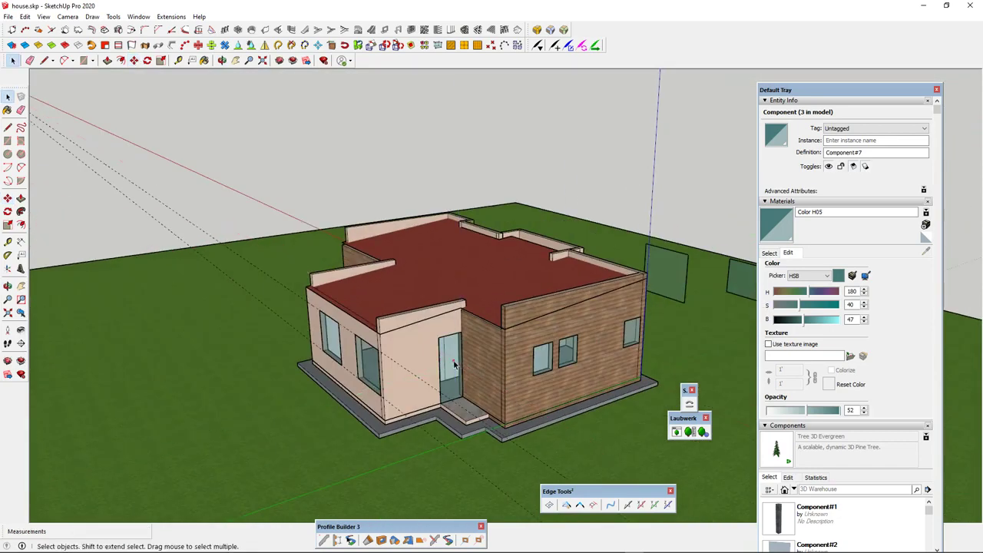
{"action": "left_click", "coordinate": [463, 397]}
{"action": "key", "text": "m"}
{"action": "left_click", "coordinate": [461, 391]}
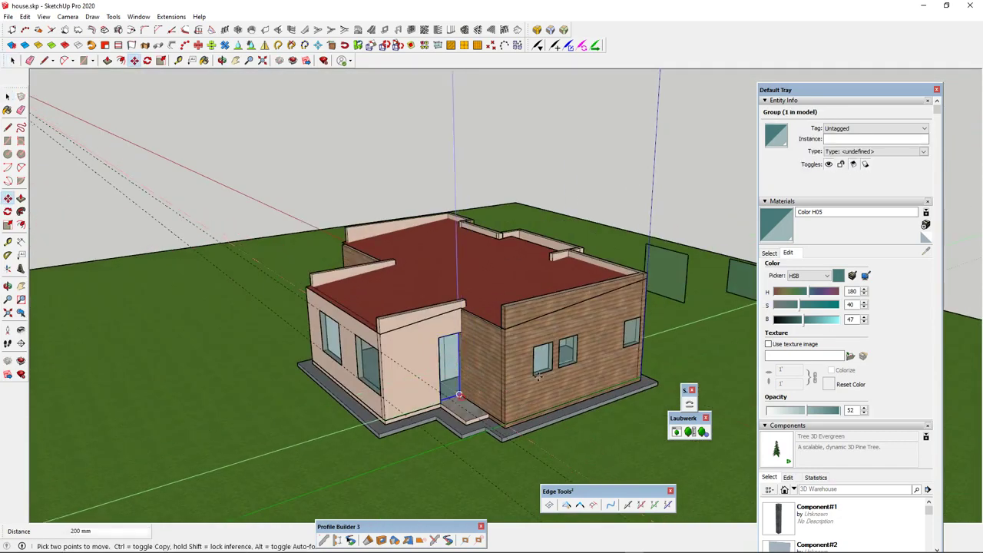
{"action": "scroll", "coordinate": [485, 326], "scroll_direction": "down", "scroll_amount": 2}
{"action": "middle_click_drag", "start_coordinate": [486, 326], "coordinate": [430, 328]}
{"action": "key", "text": "ctrl"}
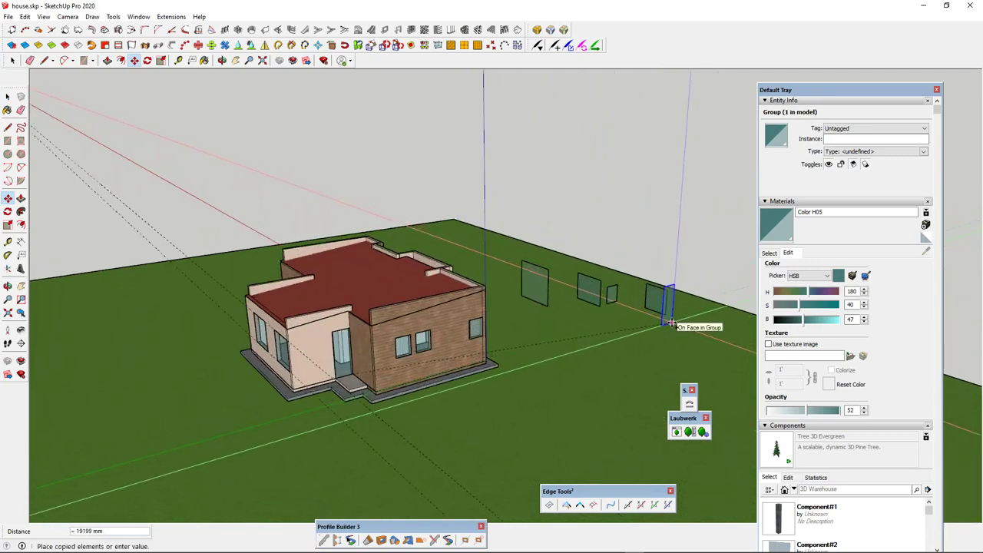
{"action": "left_click", "coordinate": [666, 324]}
Step: Open the large copied entrance pane on the front lawn for editing
{"action": "middle_click_drag", "start_coordinate": [542, 329], "coordinate": [147, 294]}
{"action": "key", "text": "m"}
{"action": "scroll", "coordinate": [377, 278], "scroll_direction": "up", "scroll_amount": 4}
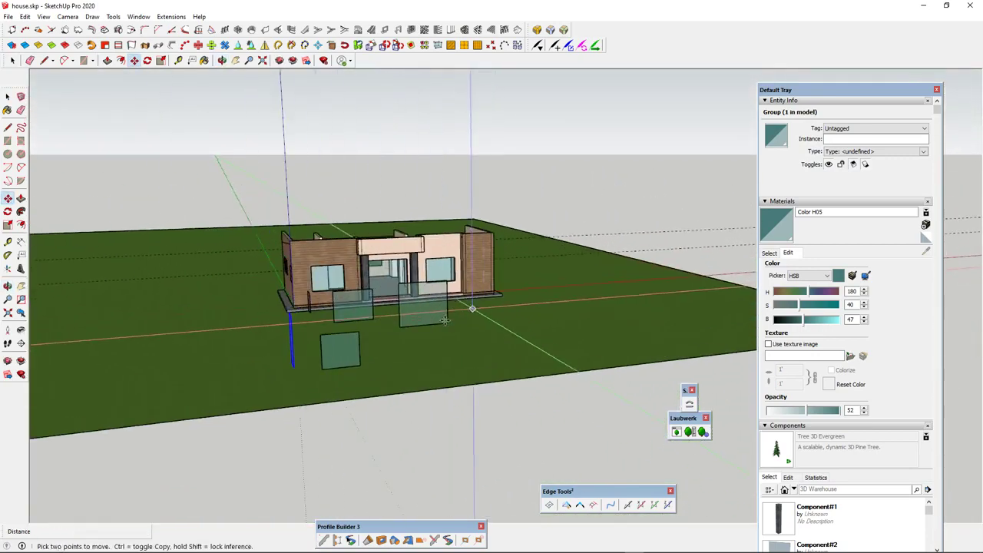
{"action": "key", "text": "space"}
{"action": "scroll", "coordinate": [413, 288], "scroll_direction": "down", "scroll_amount": 3}
{"action": "middle_click_drag", "start_coordinate": [414, 289], "coordinate": [252, 319]}
{"action": "scroll", "coordinate": [314, 296], "scroll_direction": "down", "scroll_amount": 2}
{"action": "scroll", "coordinate": [331, 306], "scroll_direction": "up", "scroll_amount": 4}
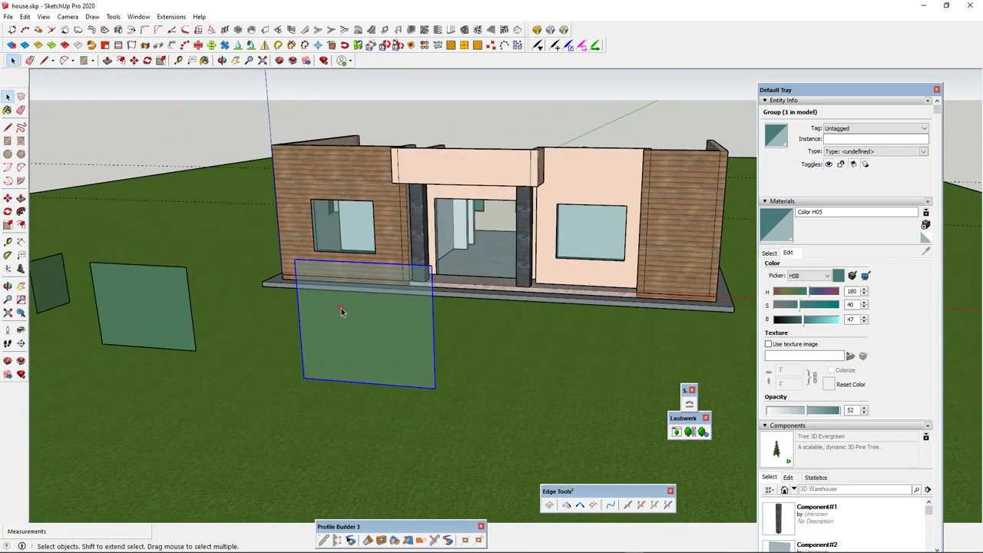
{"action": "double_click", "coordinate": [335, 295]}
{"action": "scroll", "coordinate": [329, 289], "scroll_direction": "up", "scroll_amount": 2}
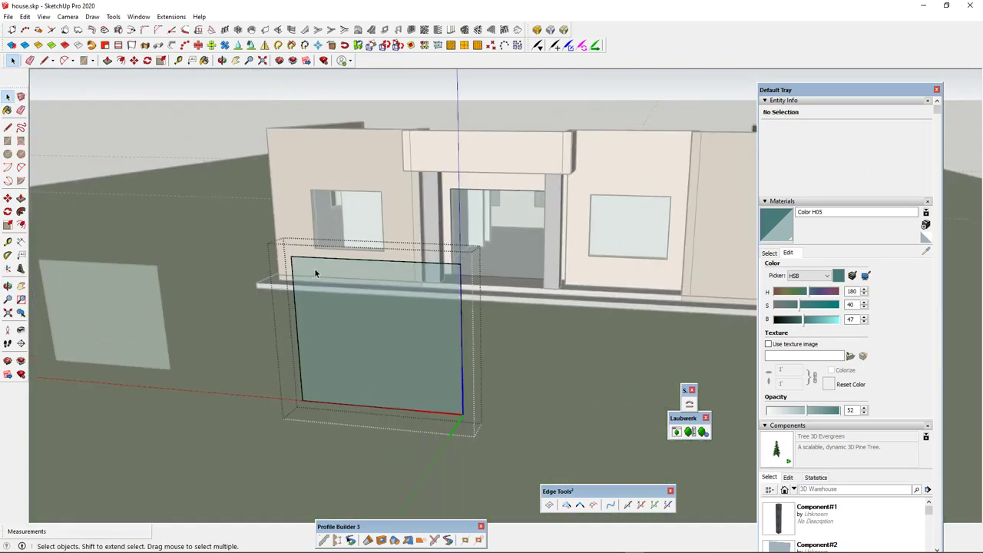
{"action": "key", "text": "r"}
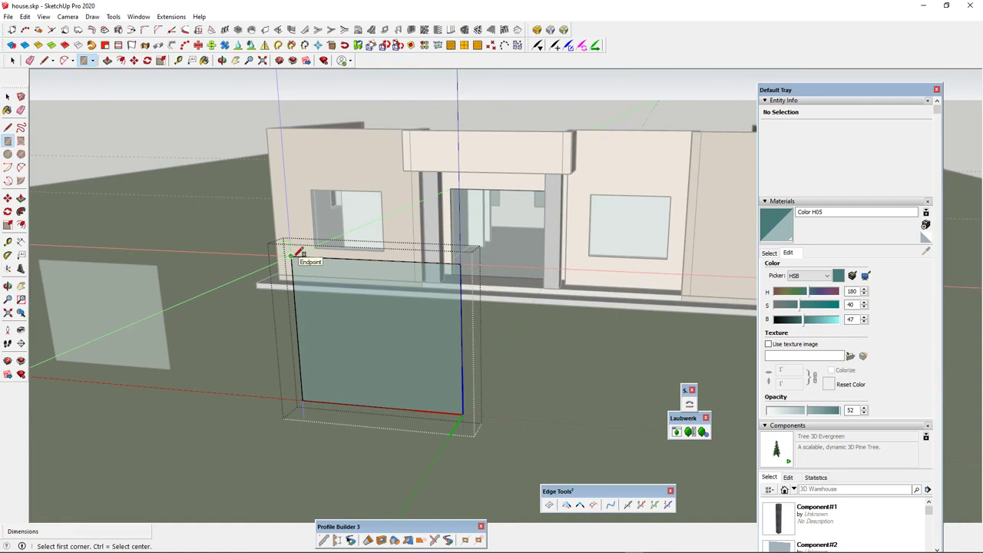
{"action": "middle_click_drag", "start_coordinate": [291, 255], "coordinate": [376, 280]}
{"action": "scroll", "coordinate": [367, 260], "scroll_direction": "up", "scroll_amount": 2}
{"action": "left_click", "coordinate": [367, 258]}
{"action": "scroll", "coordinate": [413, 392], "scroll_direction": "down", "scroll_amount": 1}
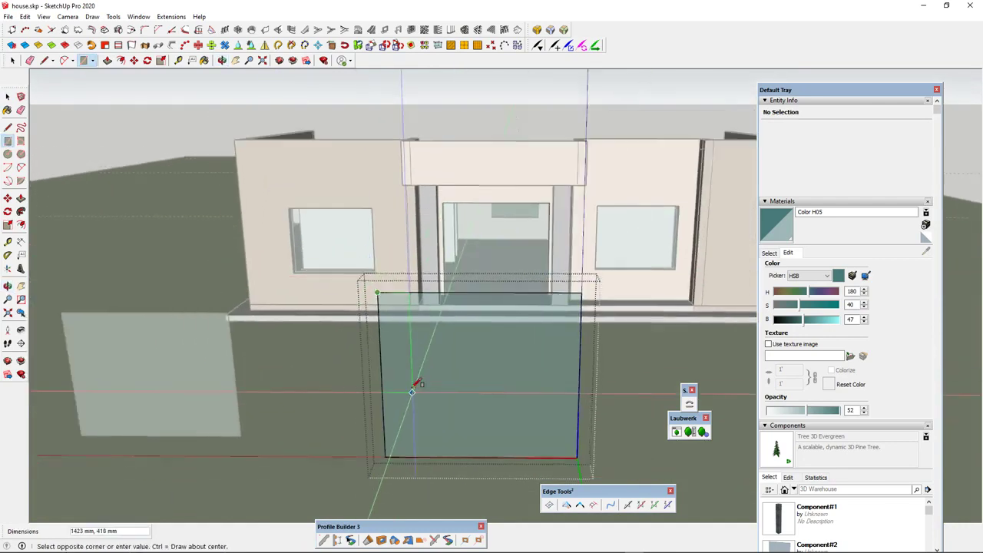
{"action": "left_click", "coordinate": [412, 391]}
{"action": "scroll", "coordinate": [413, 391], "scroll_direction": "down", "scroll_amount": 2}
{"action": "key", "text": "space"}
Step: Offset the outline of the large pane's face 50 mm inward to form a frame border
{"action": "scroll", "coordinate": [431, 329], "scroll_direction": "down", "scroll_amount": 3}
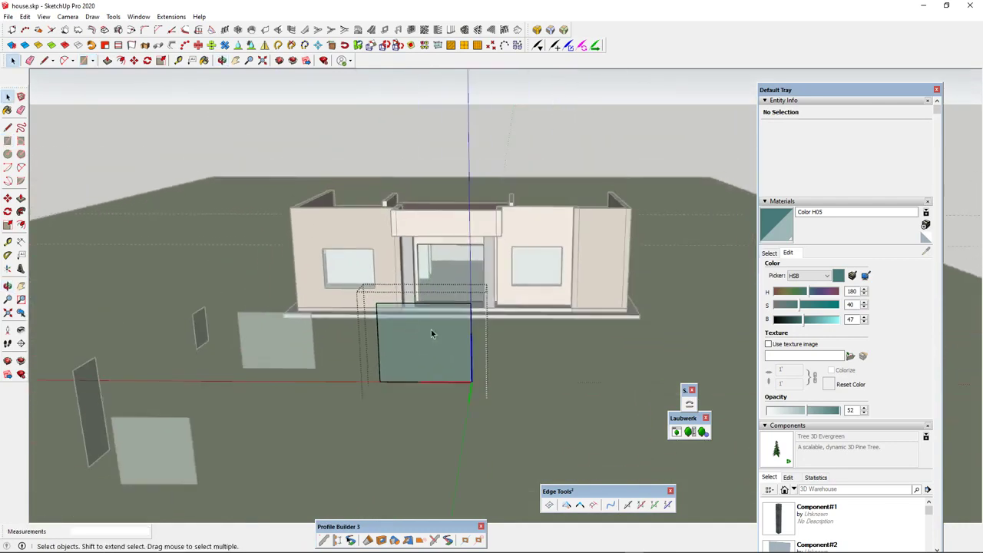
{"action": "scroll", "coordinate": [437, 330], "scroll_direction": "up", "scroll_amount": 3}
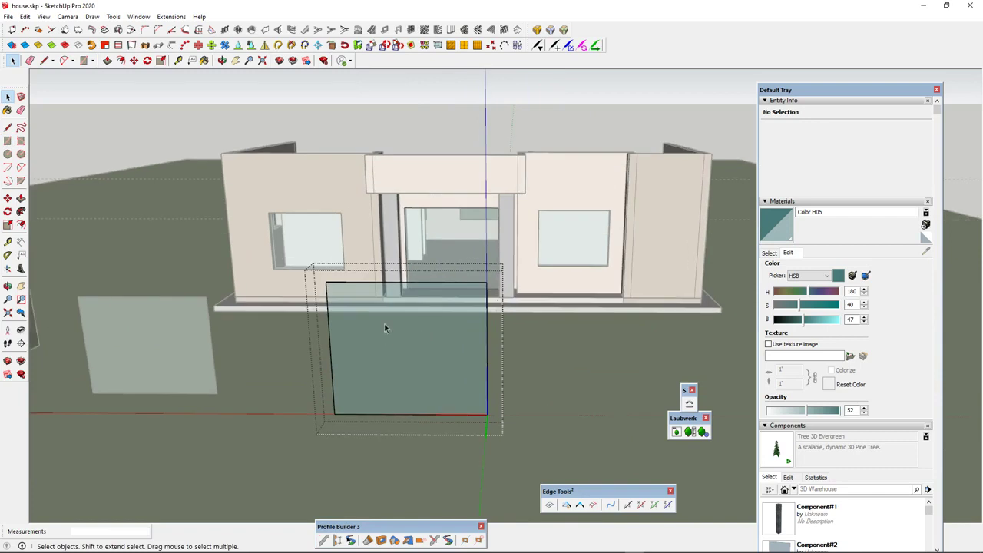
{"action": "scroll", "coordinate": [408, 307], "scroll_direction": "down", "scroll_amount": 3}
{"action": "scroll", "coordinate": [404, 322], "scroll_direction": "up", "scroll_amount": 3}
{"action": "middle_click_drag", "start_coordinate": [441, 356], "coordinate": [388, 293]}
{"action": "left_click", "coordinate": [343, 283]}
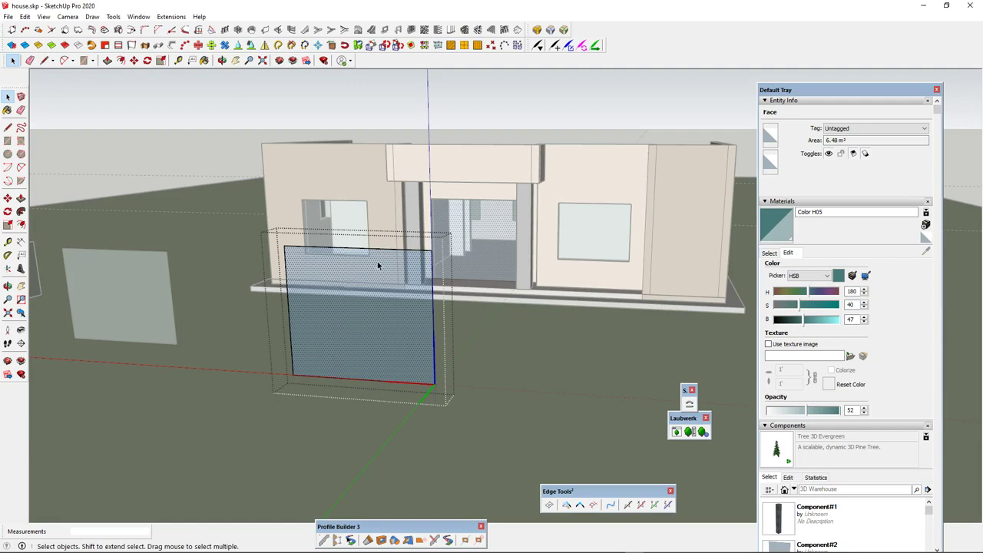
{"action": "scroll", "coordinate": [384, 258], "scroll_direction": "up", "scroll_amount": 1}
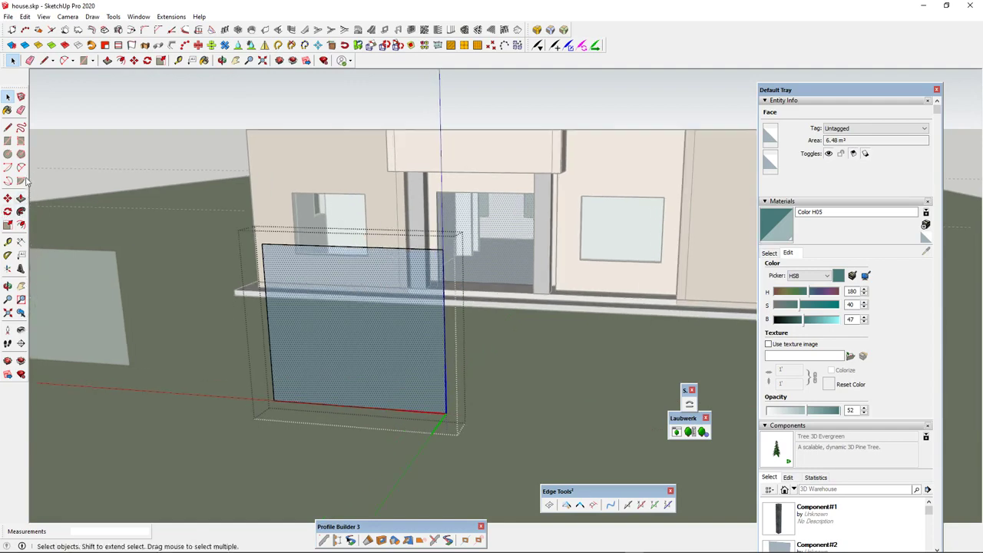
{"action": "left_click", "coordinate": [22, 224]}
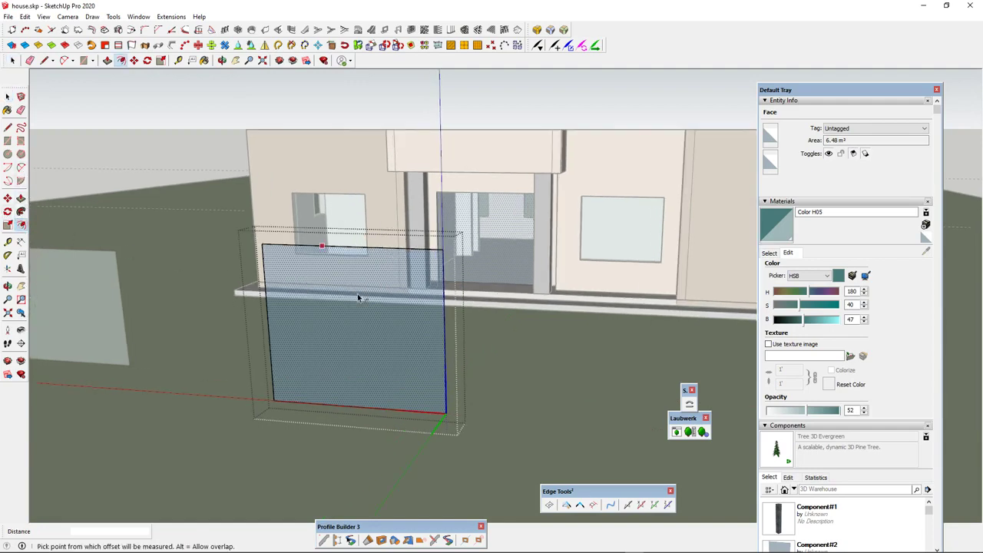
{"action": "left_click", "coordinate": [409, 256]}
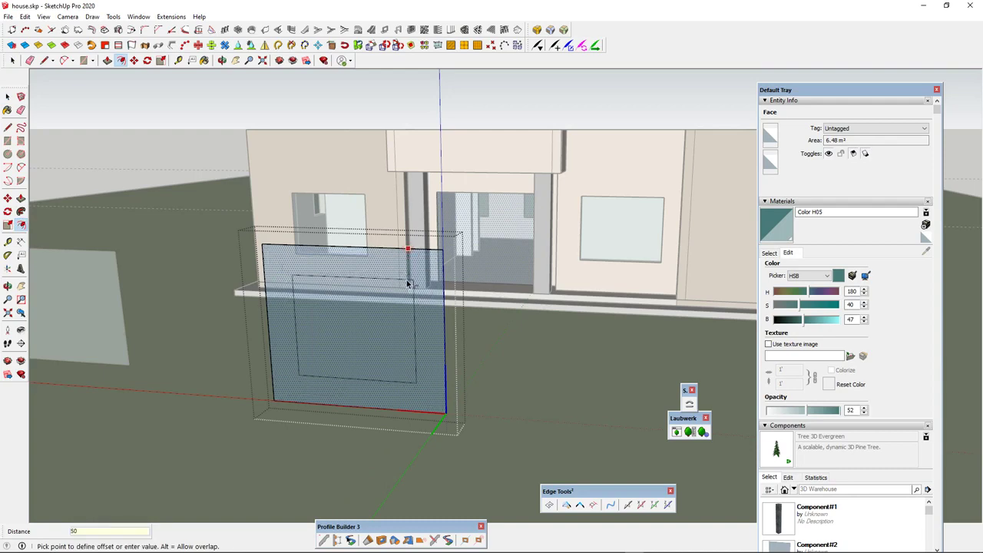
{"action": "type", "text": "50"}
{"action": "key", "text": "Return"}
{"action": "scroll", "coordinate": [435, 252], "scroll_direction": "up", "scroll_amount": 2}
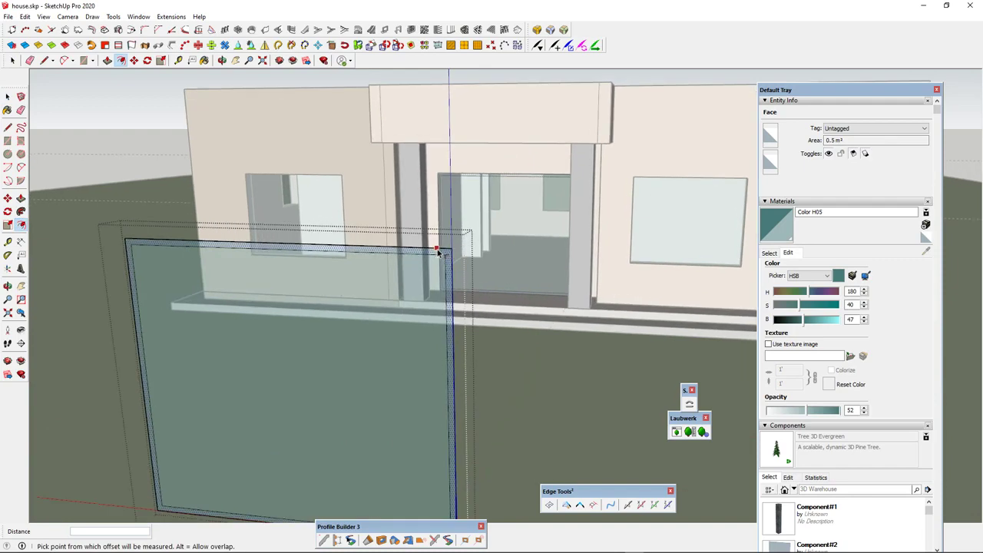
{"action": "key", "text": "space"}
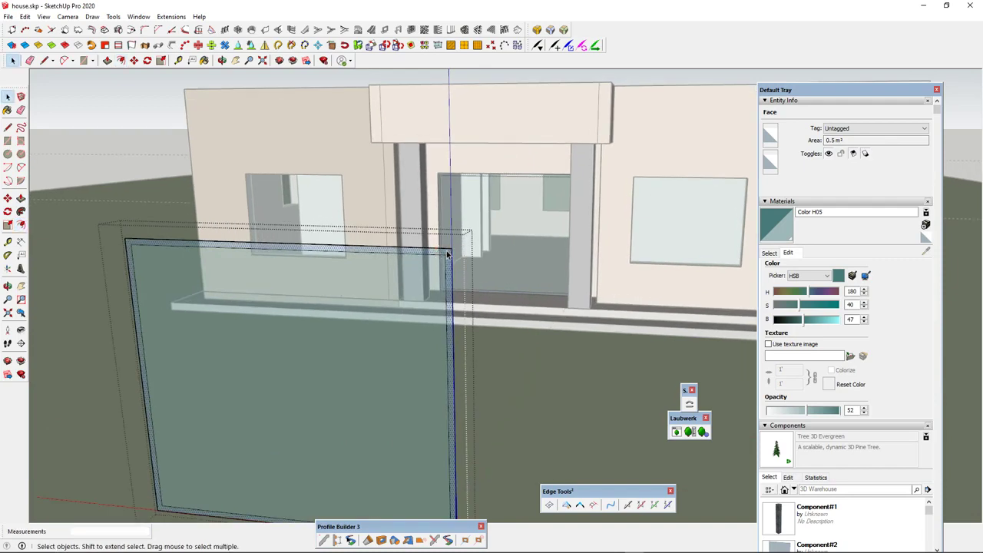
Step: Push/Pull the border face of the large pane 50 mm to give the frame thickness
{"action": "scroll", "coordinate": [447, 254], "scroll_direction": "down", "scroll_amount": 1}
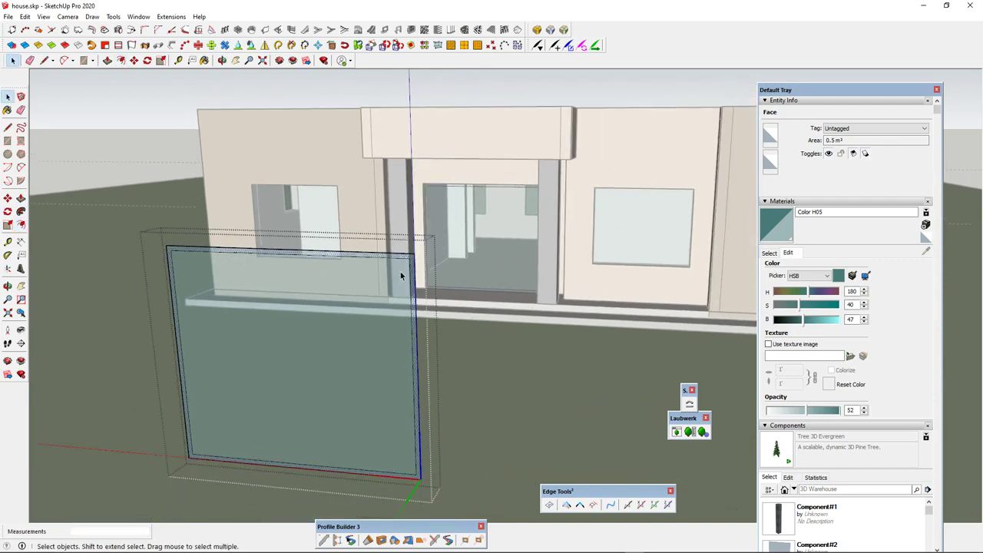
{"action": "middle_click_drag", "start_coordinate": [401, 275], "coordinate": [327, 269]}
{"action": "scroll", "coordinate": [323, 265], "scroll_direction": "up", "scroll_amount": 1}
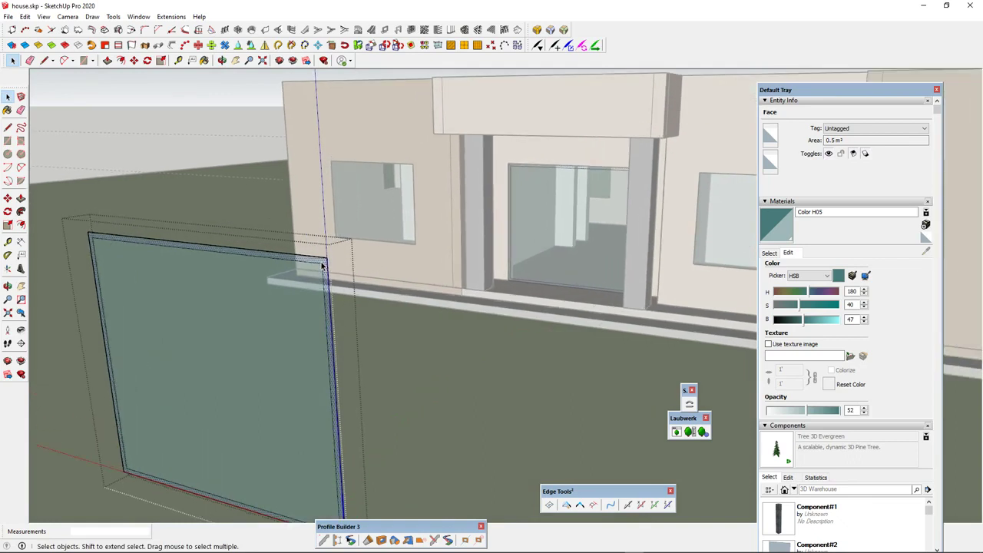
{"action": "key", "text": "p"}
{"action": "left_click", "coordinate": [321, 267]}
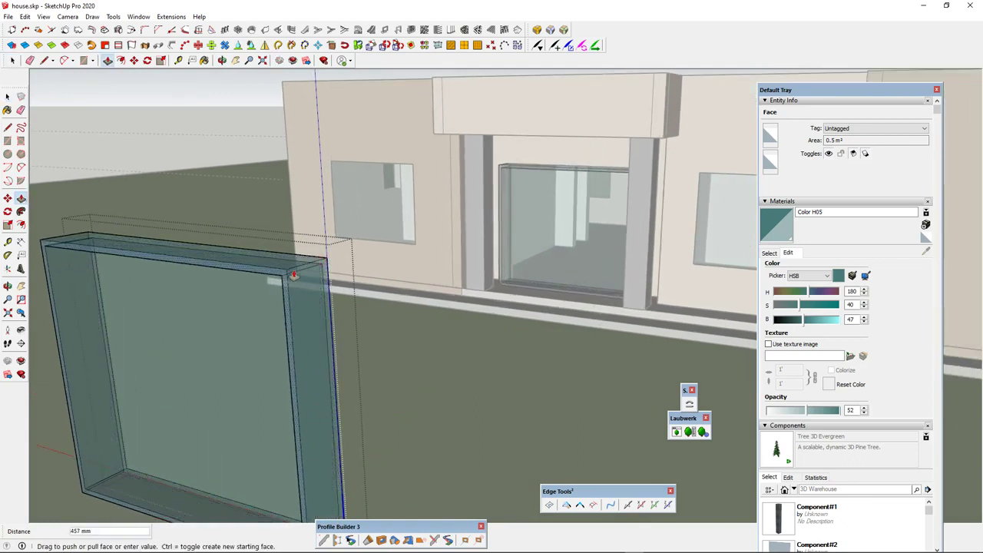
{"action": "key", "text": "Escape"}
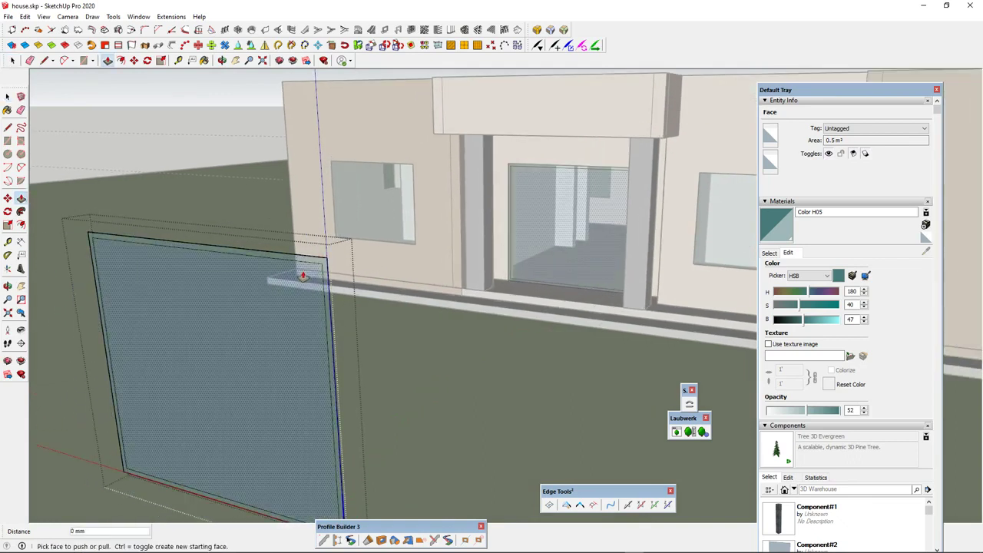
{"action": "left_click", "coordinate": [314, 264]}
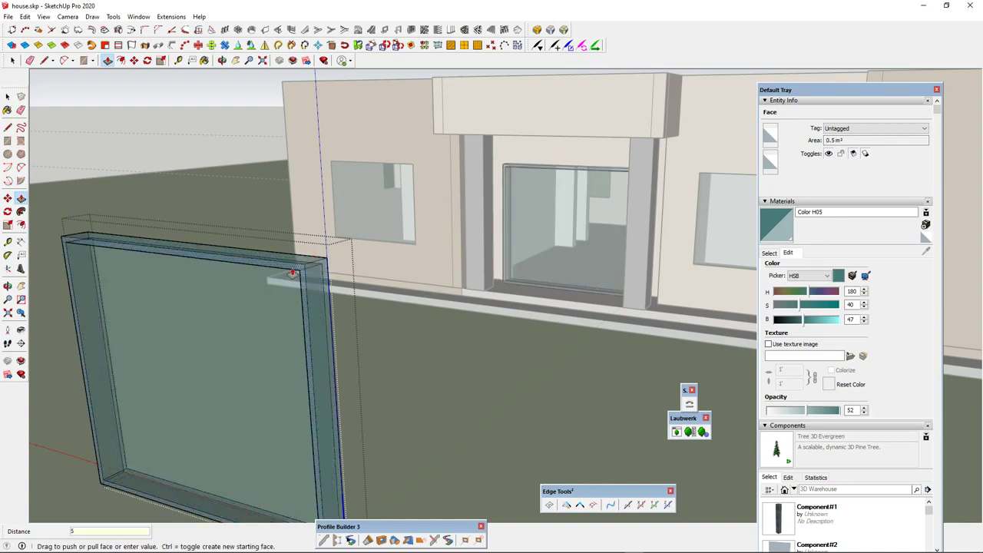
{"action": "key", "text": "Return"}
Step: Delete the inner glass face of the large pane, leaving only the frame
{"action": "middle_click_drag", "start_coordinate": [222, 313], "coordinate": [326, 331]}
{"action": "key", "text": "space"}
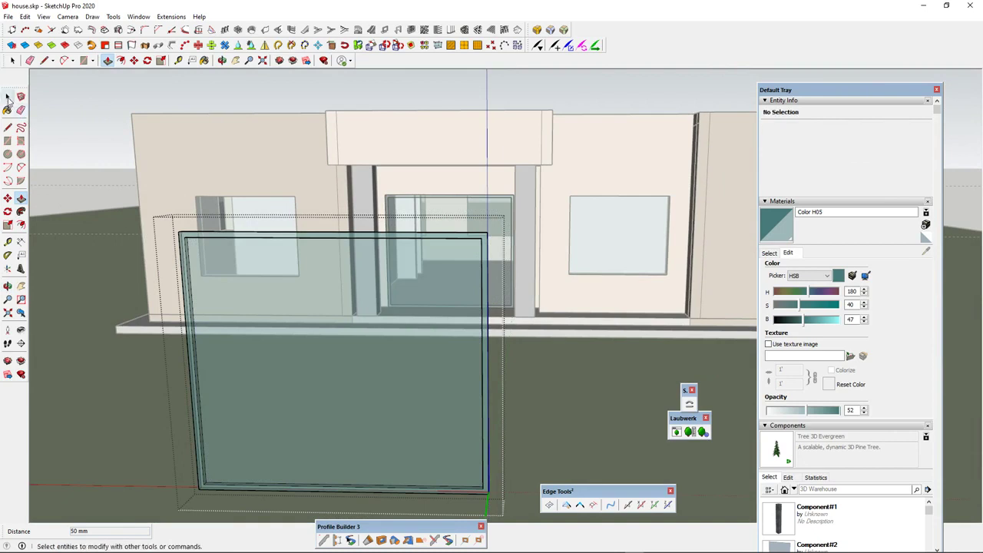
{"action": "left_click", "coordinate": [316, 331]}
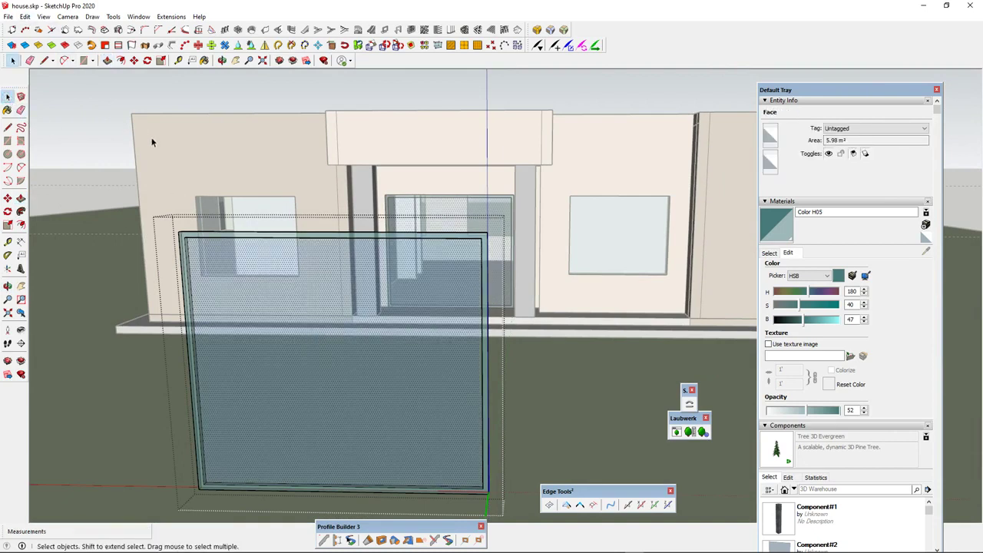
{"action": "left_click", "coordinate": [24, 16]}
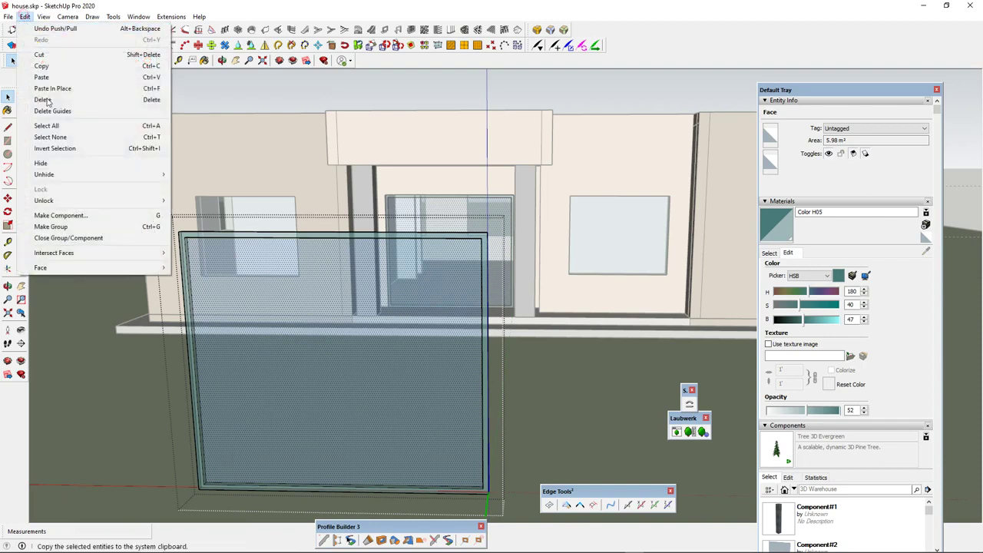
{"action": "left_click", "coordinate": [42, 129]}
{"action": "scroll", "coordinate": [471, 255], "scroll_direction": "up", "scroll_amount": 3}
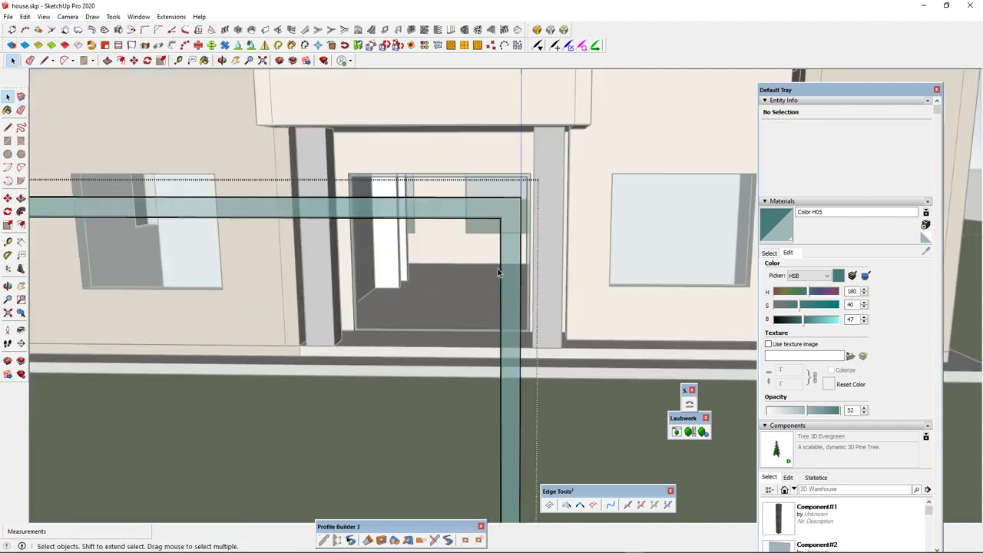
Step: Remove the bottom bar of the large entrance frame with Push/Pull, leaving only the two side posts and the top bar
{"action": "triple_click", "coordinate": [511, 266]}
{"action": "scroll", "coordinate": [473, 261], "scroll_direction": "down", "scroll_amount": 6}
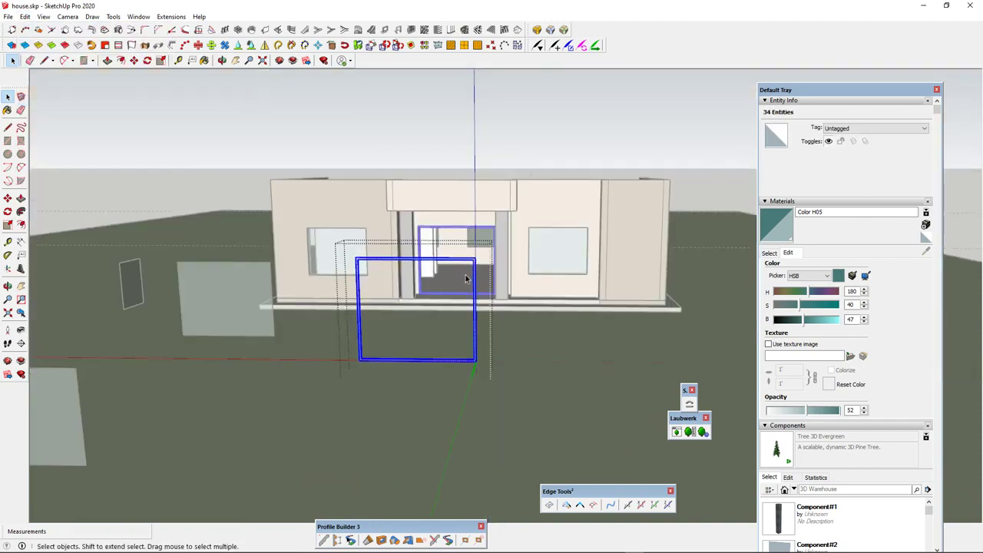
{"action": "scroll", "coordinate": [464, 279], "scroll_direction": "up", "scroll_amount": 3}
{"action": "scroll", "coordinate": [453, 280], "scroll_direction": "down", "scroll_amount": 2}
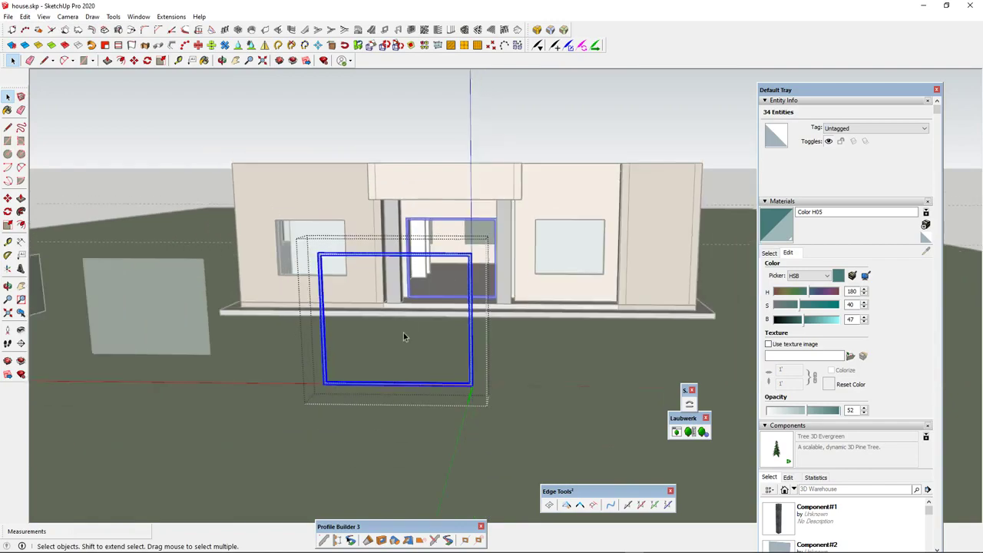
{"action": "middle_click_drag", "start_coordinate": [403, 337], "coordinate": [399, 389]}
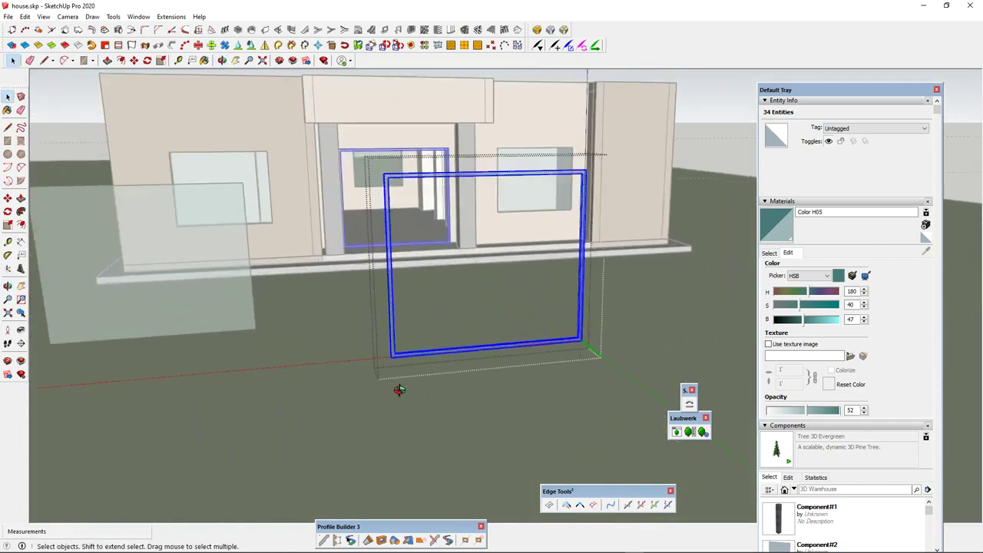
{"action": "scroll", "coordinate": [230, 398], "scroll_direction": "up", "scroll_amount": 6}
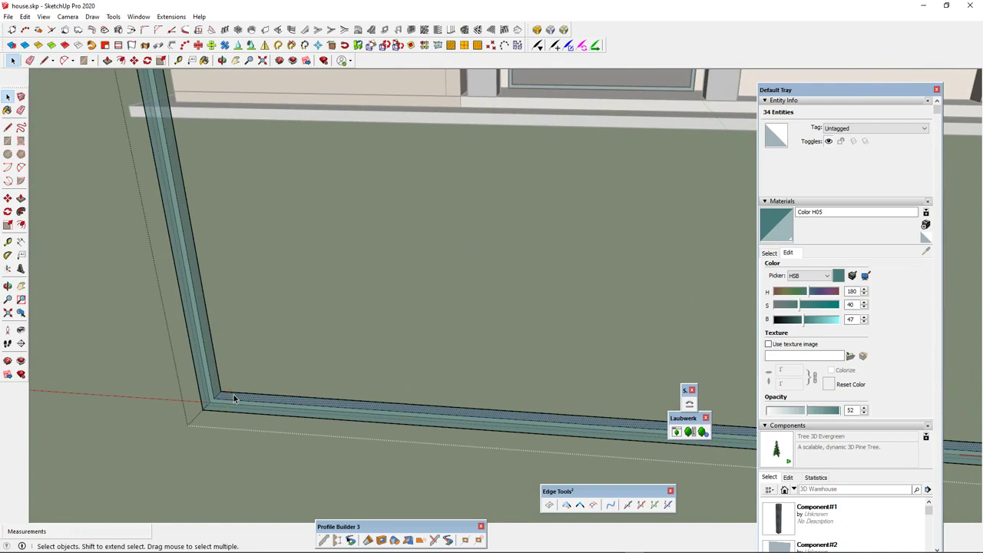
{"action": "left_click", "coordinate": [235, 398]}
{"action": "key", "text": "p"}
{"action": "left_click_drag", "start_coordinate": [229, 400], "coordinate": [299, 427]}
{"action": "scroll", "coordinate": [276, 415], "scroll_direction": "down", "scroll_amount": 1}
{"action": "key", "text": "e"}
{"action": "scroll", "coordinate": [355, 408], "scroll_direction": "down", "scroll_amount": 5}
Step: Select all geometry of the three-sided entrance frame and paint it with the purple Color J03
{"action": "middle_click_drag", "start_coordinate": [400, 385], "coordinate": [490, 276]}
{"action": "scroll", "coordinate": [492, 273], "scroll_direction": "down", "scroll_amount": 2}
{"action": "scroll", "coordinate": [544, 242], "scroll_direction": "up", "scroll_amount": 6}
{"action": "key", "text": "space"}
{"action": "double_click", "coordinate": [588, 224]}
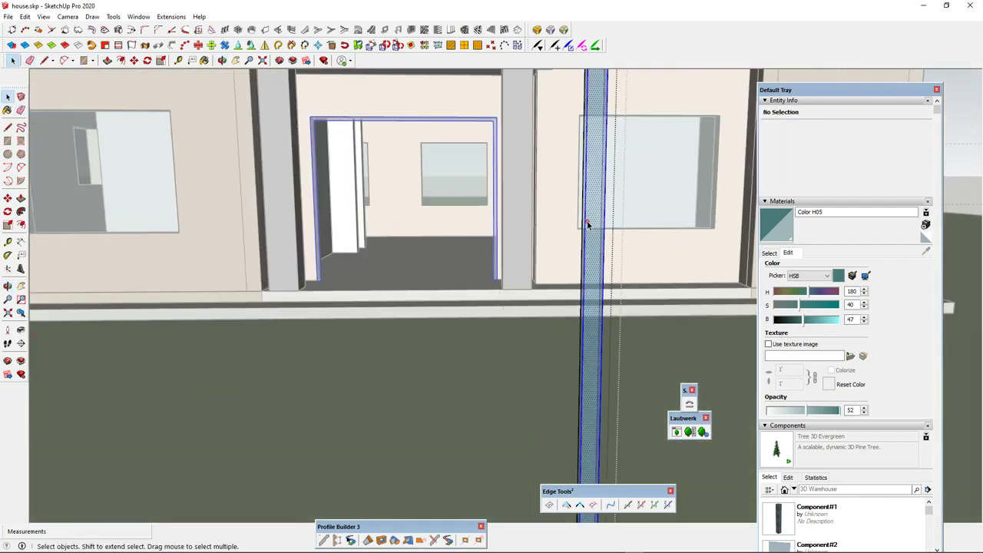
{"action": "scroll", "coordinate": [476, 362], "scroll_direction": "down", "scroll_amount": 4}
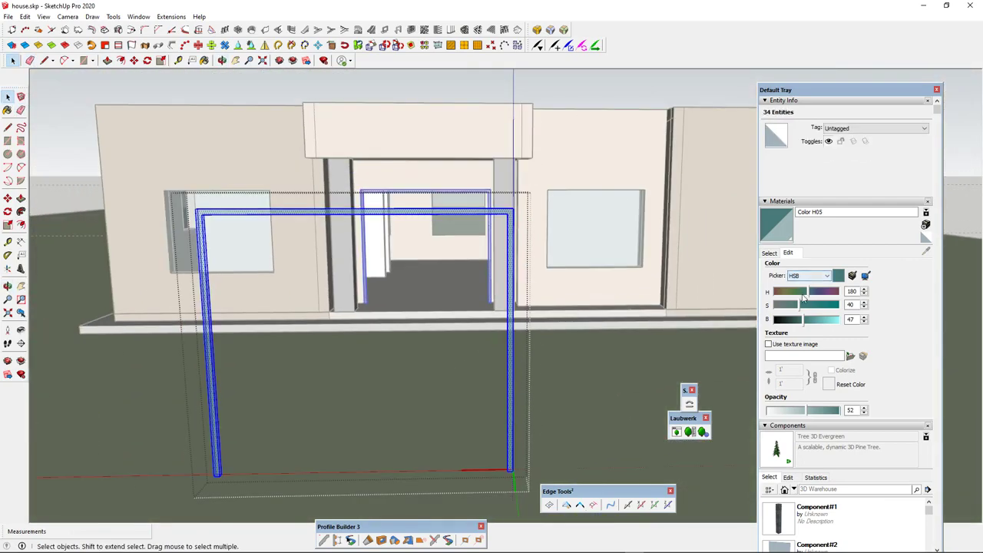
{"action": "left_click", "coordinate": [769, 254]}
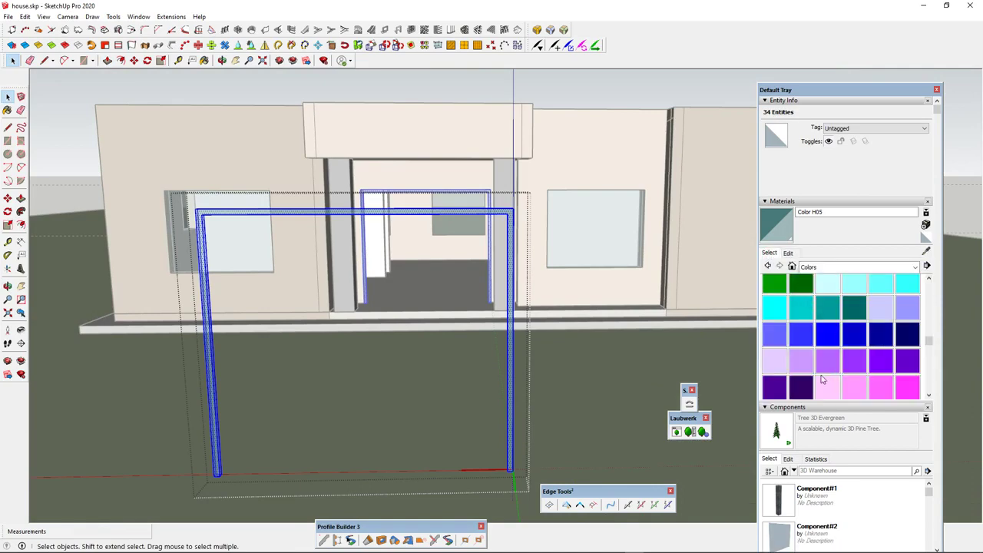
{"action": "left_click", "coordinate": [829, 364]}
{"action": "scroll", "coordinate": [487, 217], "scroll_direction": "up", "scroll_amount": 2}
{"action": "scroll", "coordinate": [523, 241], "scroll_direction": "up", "scroll_amount": 1}
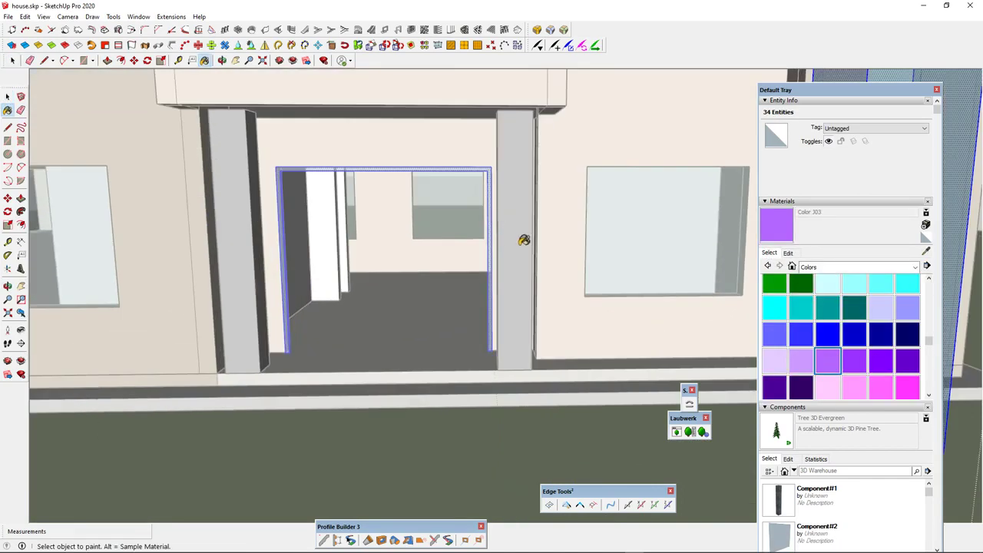
{"action": "scroll", "coordinate": [564, 235], "scroll_direction": "down", "scroll_amount": 2}
{"action": "left_click", "coordinate": [562, 233]}
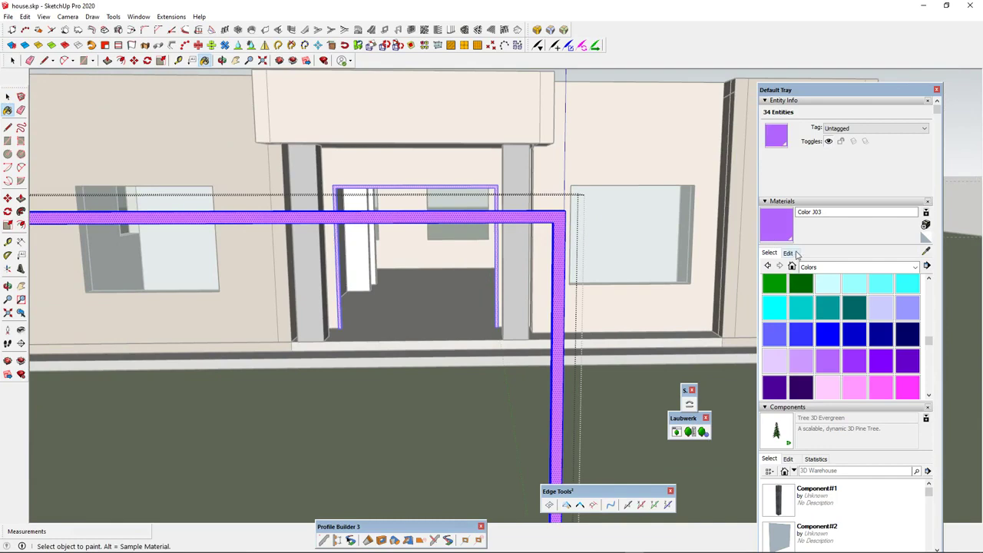
Step: Darken the frame's material to near-black with hue 300, saturation 7 and brightness 15
{"action": "left_click", "coordinate": [789, 253]}
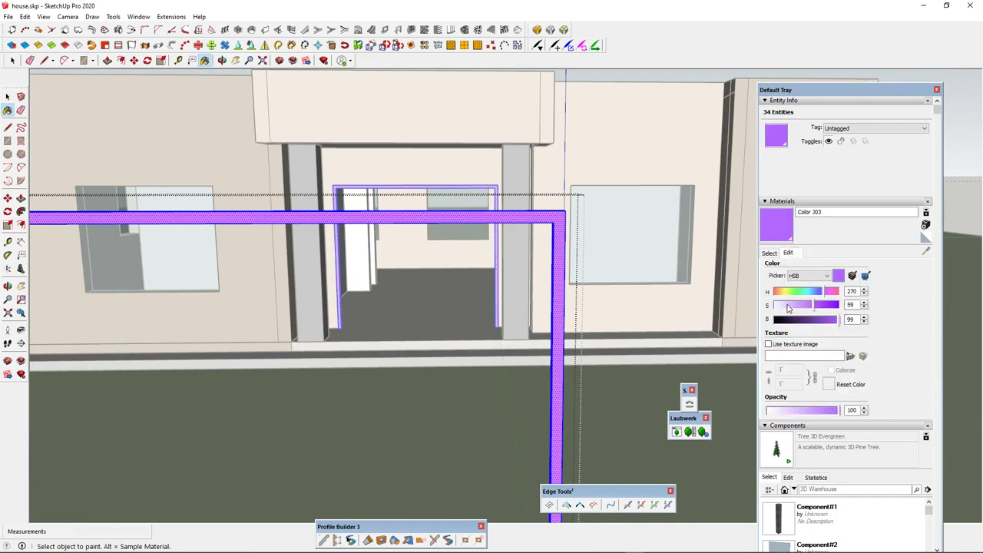
{"action": "left_click_drag", "start_coordinate": [788, 307], "coordinate": [779, 306]}
{"action": "left_click", "coordinate": [786, 321]}
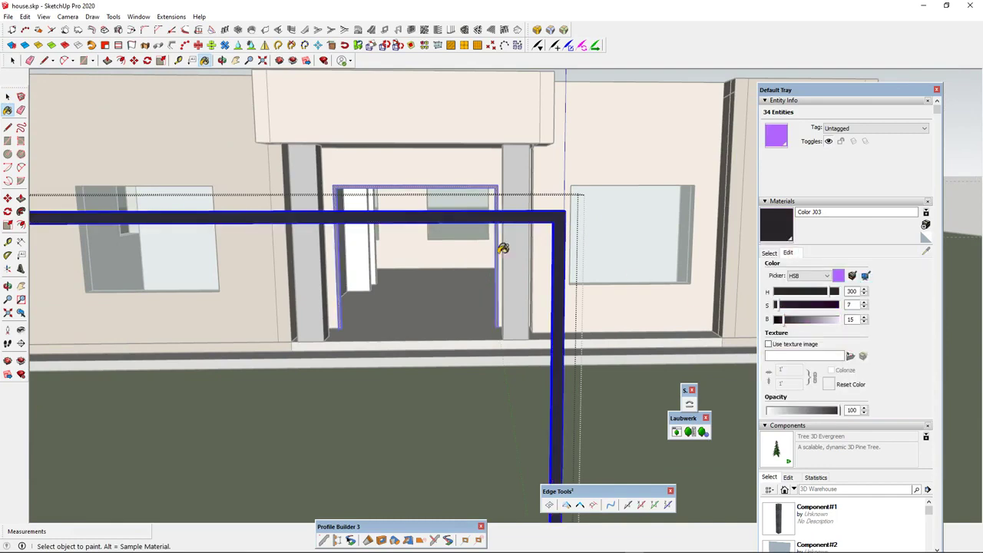
Step: Make a group from the selected geometry of the dark entrance frame
{"action": "scroll", "coordinate": [502, 248], "scroll_direction": "down", "scroll_amount": 5}
{"action": "left_click", "coordinate": [7, 97]}
{"action": "scroll", "coordinate": [434, 265], "scroll_direction": "up", "scroll_amount": 3}
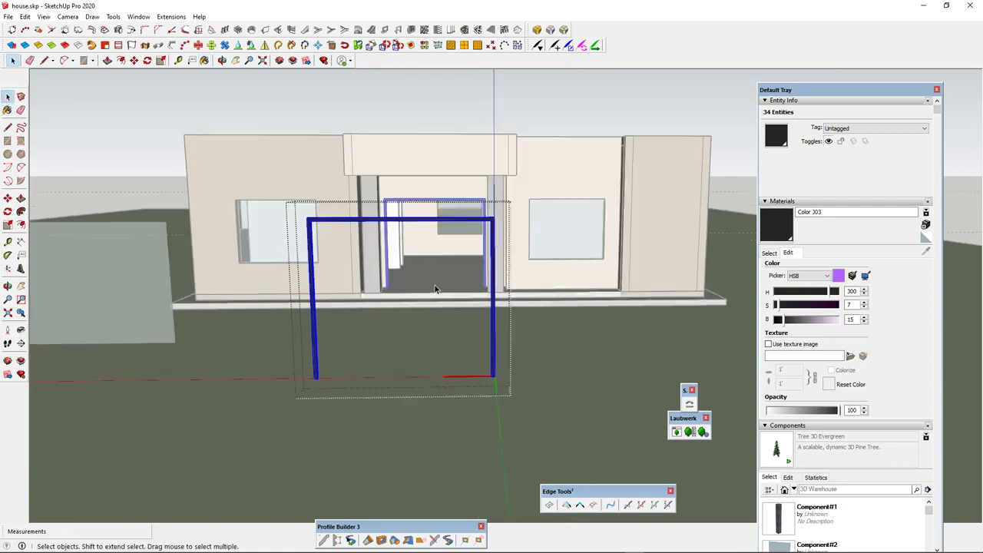
{"action": "scroll", "coordinate": [467, 241], "scroll_direction": "down", "scroll_amount": 4}
{"action": "scroll", "coordinate": [468, 235], "scroll_direction": "up", "scroll_amount": 5}
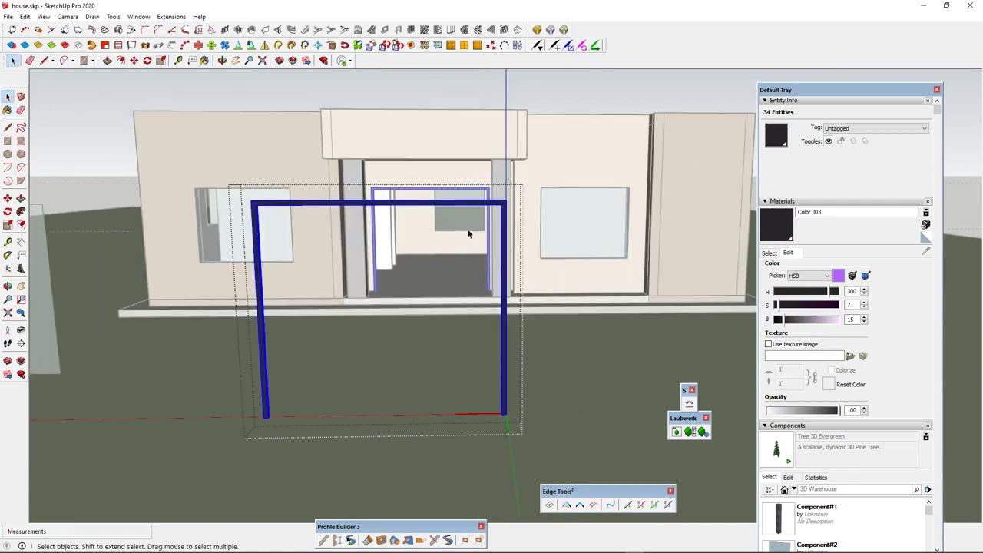
{"action": "right_click", "coordinate": [504, 214]}
{"action": "left_click", "coordinate": [537, 289]}
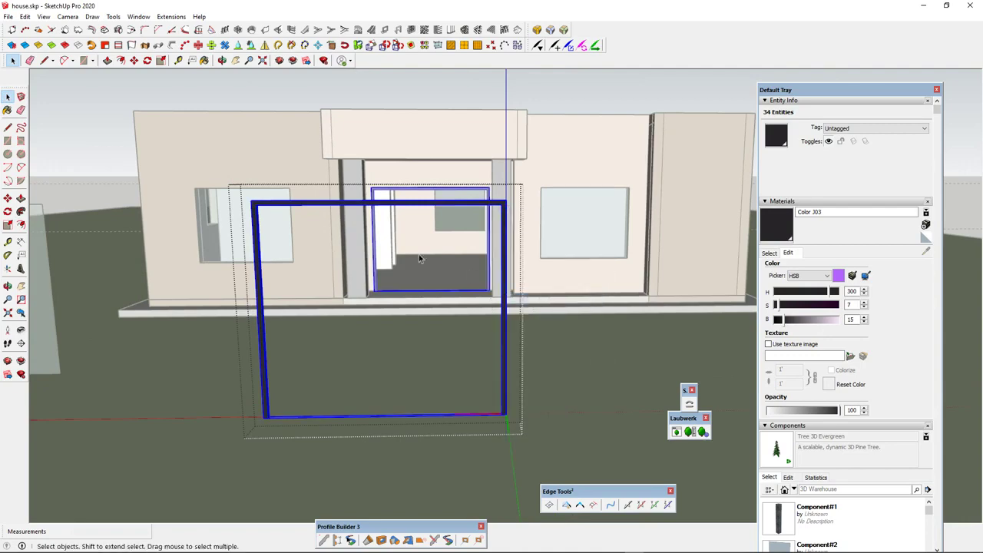
{"action": "scroll", "coordinate": [272, 217], "scroll_direction": "up", "scroll_amount": 4}
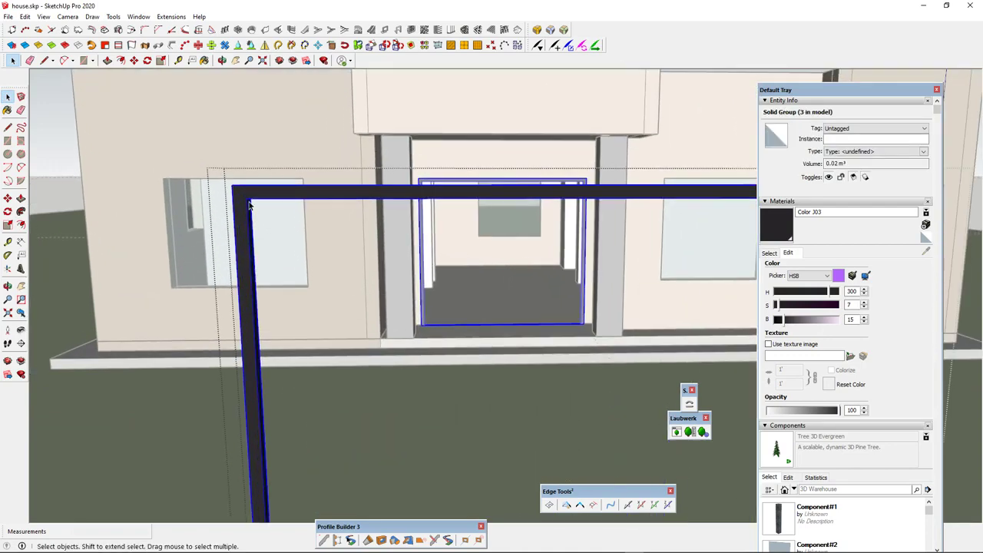
{"action": "scroll", "coordinate": [255, 205], "scroll_direction": "down", "scroll_amount": 3}
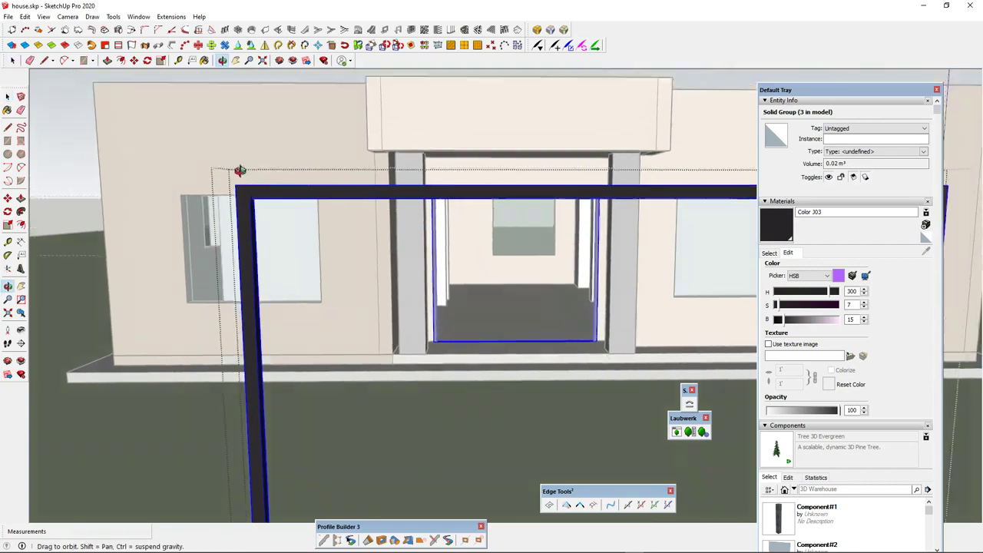
{"action": "key", "text": "g"}
{"action": "left_click", "coordinate": [523, 320]}
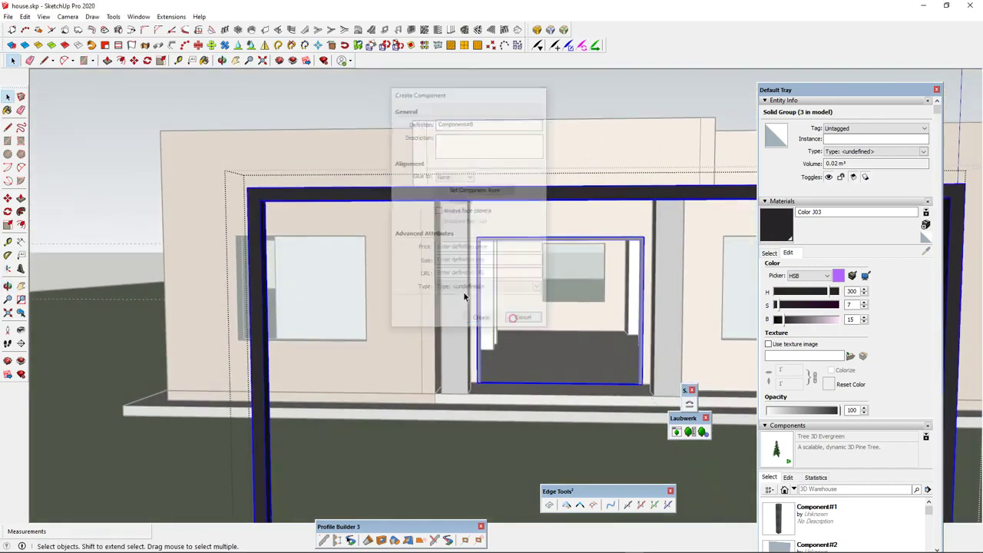
Step: Draw a rectangular glass face across the entrance frame's opening, from its upper inner corner to the diagonally opposite lower corner
{"action": "key", "text": "r"}
{"action": "scroll", "coordinate": [319, 280], "scroll_direction": "down", "scroll_amount": 7}
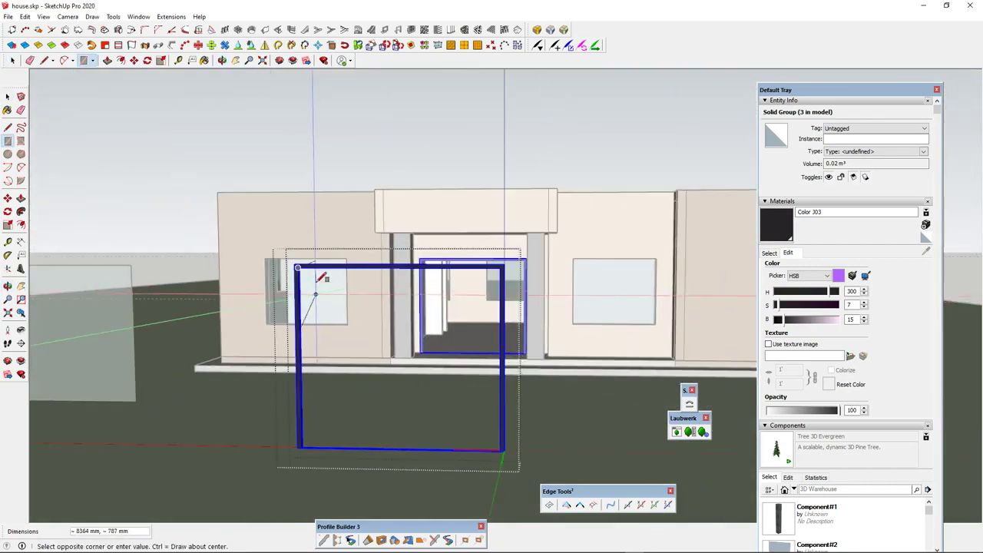
{"action": "scroll", "coordinate": [399, 348], "scroll_direction": "up", "scroll_amount": 5}
{"action": "middle_click_drag", "start_coordinate": [408, 400], "coordinate": [405, 327]}
{"action": "scroll", "coordinate": [405, 328], "scroll_direction": "down", "scroll_amount": 5}
{"action": "scroll", "coordinate": [532, 412], "scroll_direction": "up", "scroll_amount": 5}
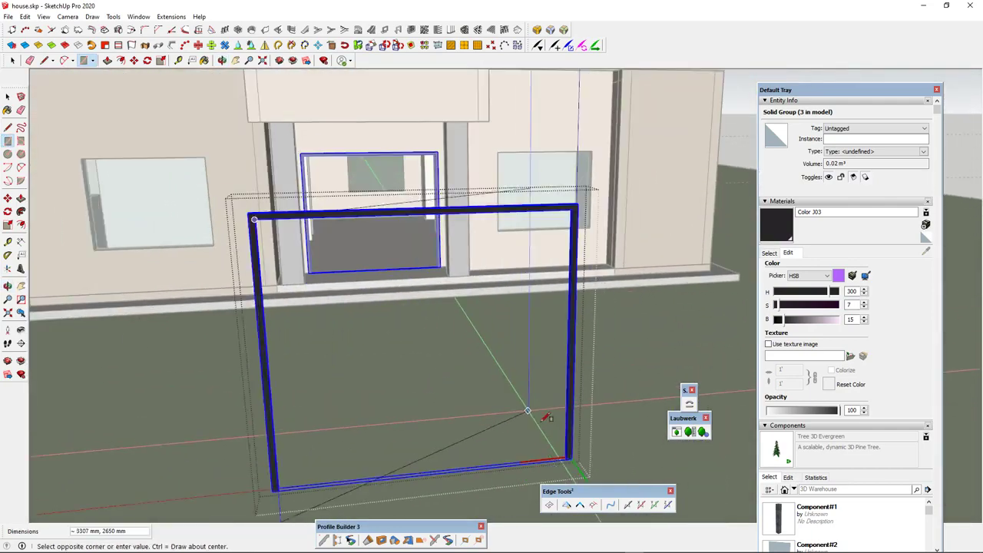
{"action": "left_click", "coordinate": [573, 467]}
{"action": "scroll", "coordinate": [455, 397], "scroll_direction": "down", "scroll_amount": 3}
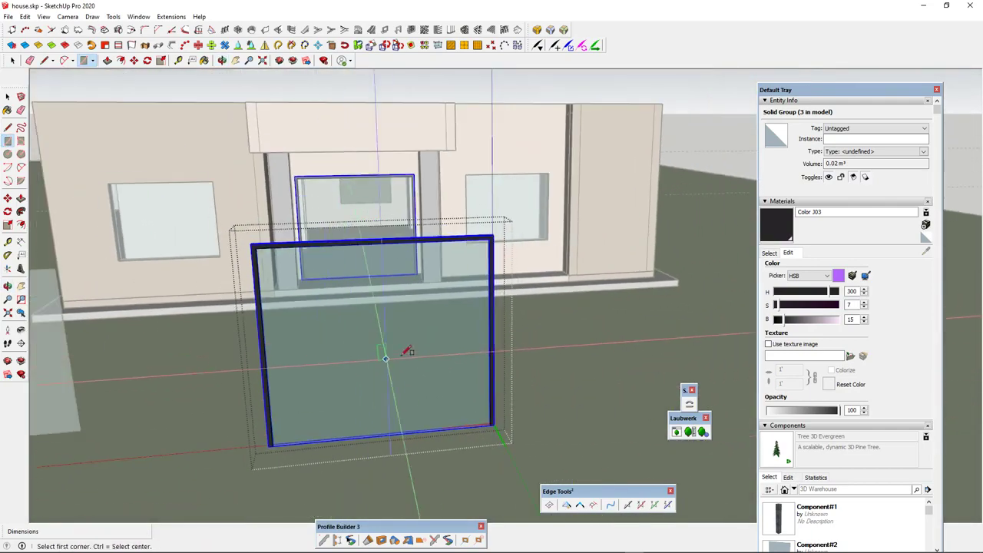
Step: Make a group from the new glass face and its boundary edges
{"action": "middle_click_drag", "start_coordinate": [310, 307], "coordinate": [417, 248]}
{"action": "key", "text": "space"}
{"action": "left_click", "coordinate": [508, 340]}
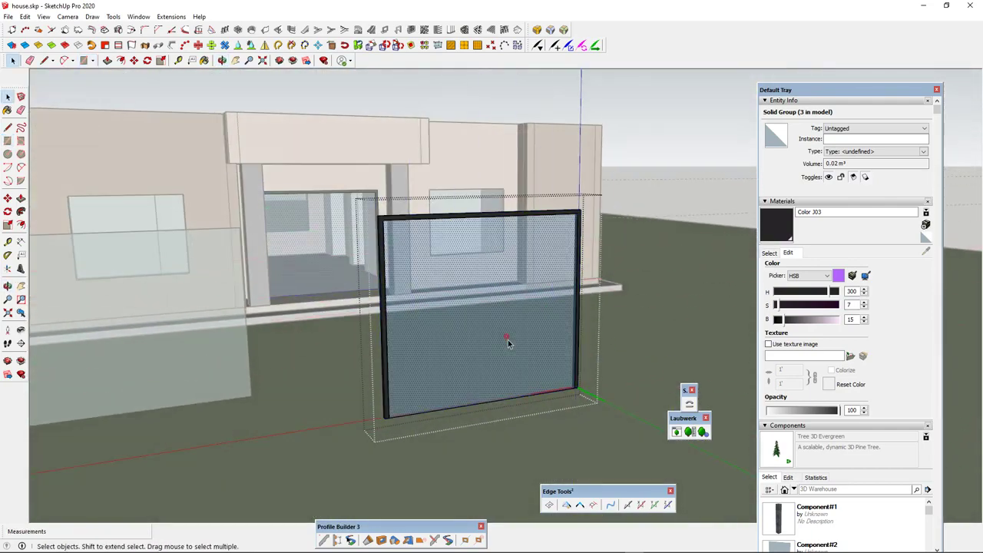
{"action": "right_click", "coordinate": [508, 339]}
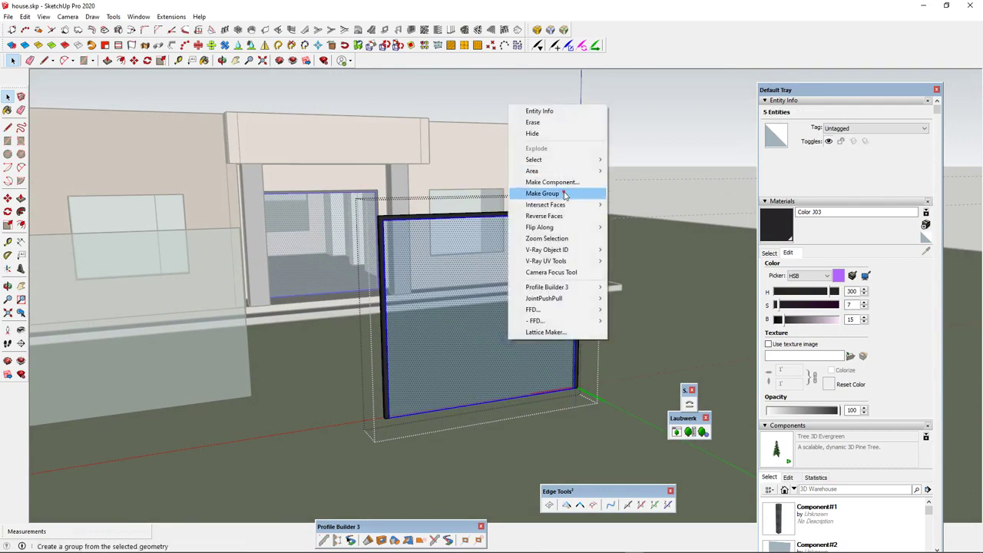
{"action": "left_click", "coordinate": [538, 193]}
Step: Move the glass pane group 25 mm back to the middle of the frame's thickness
{"action": "scroll", "coordinate": [595, 363], "scroll_direction": "up", "scroll_amount": 6}
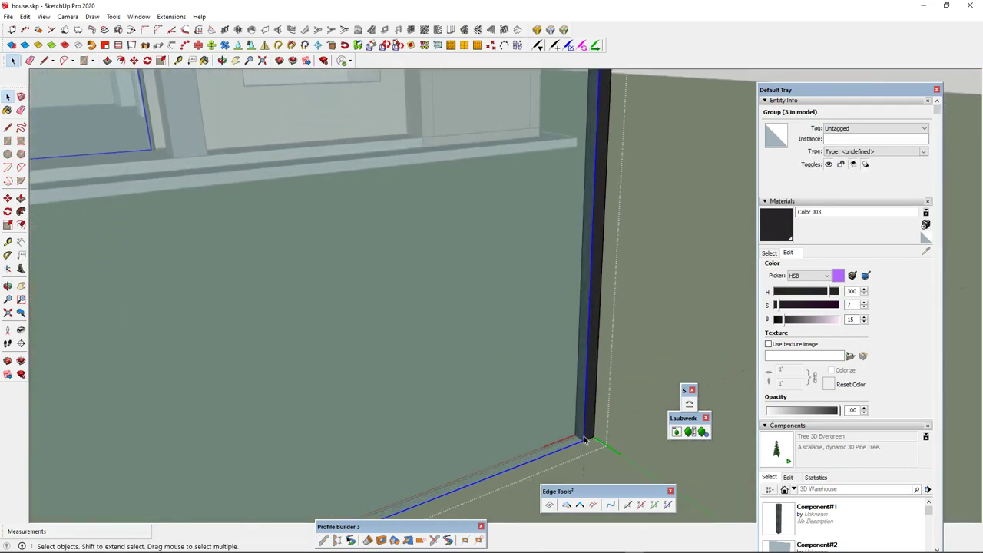
{"action": "key", "text": "m"}
{"action": "left_click", "coordinate": [586, 440]}
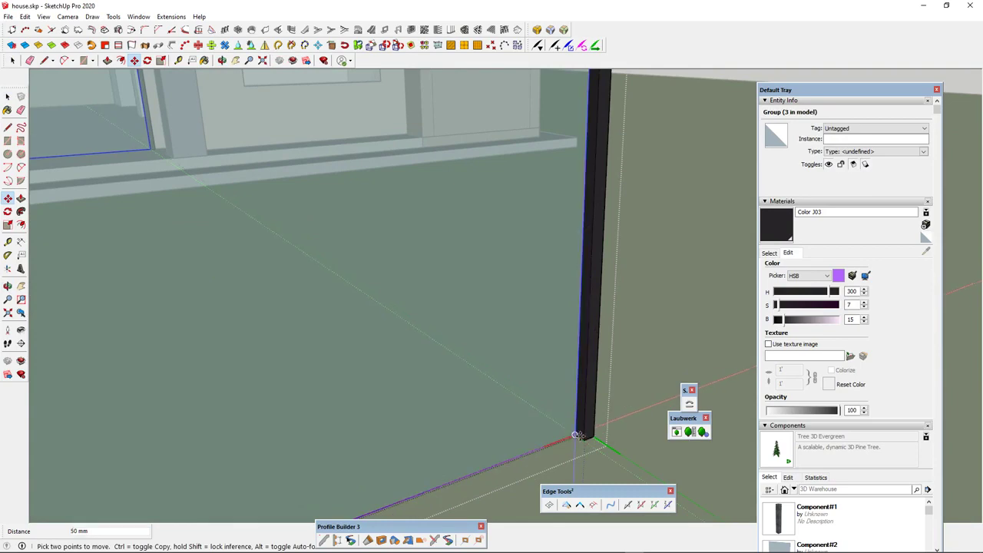
{"action": "scroll", "coordinate": [580, 437], "scroll_direction": "up", "scroll_amount": 2}
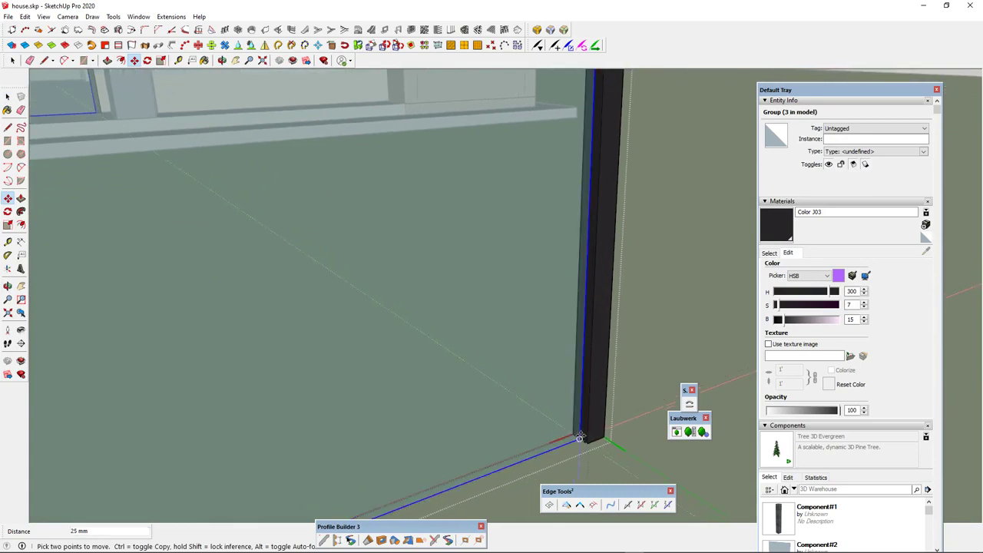
{"action": "left_click", "coordinate": [577, 436]}
Step: Examine the entrance frame and how the glass pane sits inside it from several angles
{"action": "scroll", "coordinate": [577, 436], "scroll_direction": "down", "scroll_amount": 8}
{"action": "scroll", "coordinate": [421, 188], "scroll_direction": "up", "scroll_amount": 4}
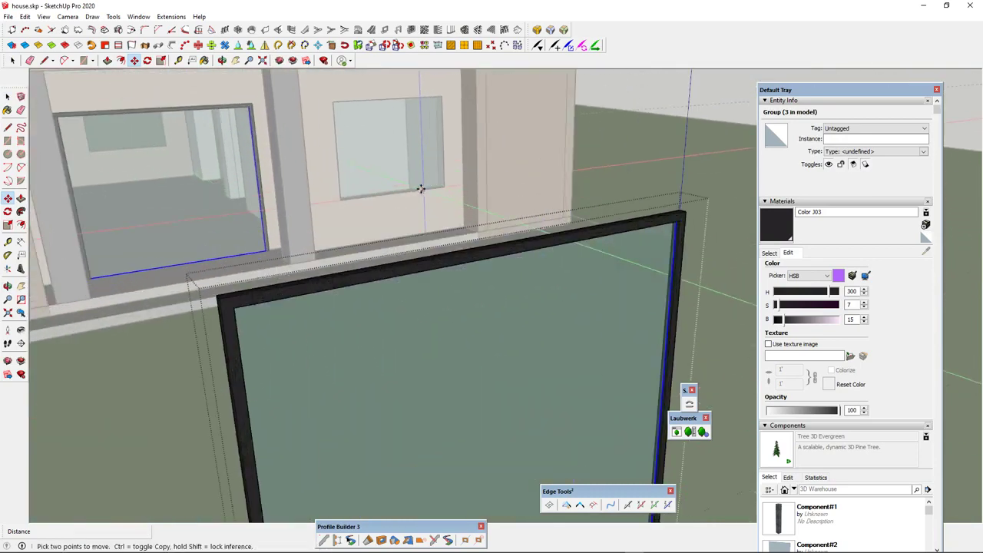
{"action": "middle_click_drag", "start_coordinate": [420, 188], "coordinate": [296, 186]}
{"action": "scroll", "coordinate": [420, 232], "scroll_direction": "down", "scroll_amount": 7}
{"action": "scroll", "coordinate": [282, 208], "scroll_direction": "up", "scroll_amount": 6}
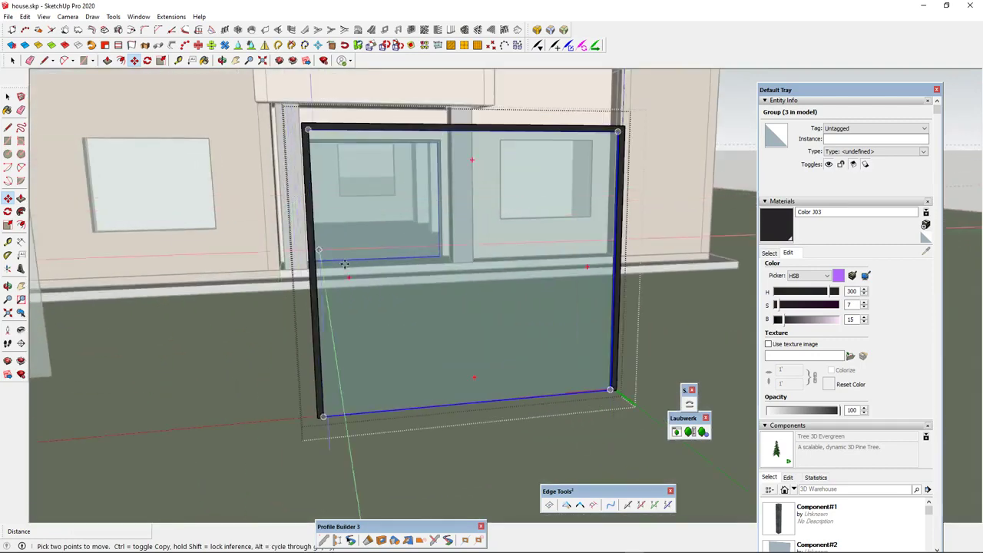
{"action": "scroll", "coordinate": [342, 267], "scroll_direction": "down", "scroll_amount": 2}
{"action": "scroll", "coordinate": [379, 214], "scroll_direction": "up", "scroll_amount": 2}
{"action": "middle_click_drag", "start_coordinate": [380, 214], "coordinate": [268, 300]}
{"action": "scroll", "coordinate": [283, 189], "scroll_direction": "up", "scroll_amount": 2}
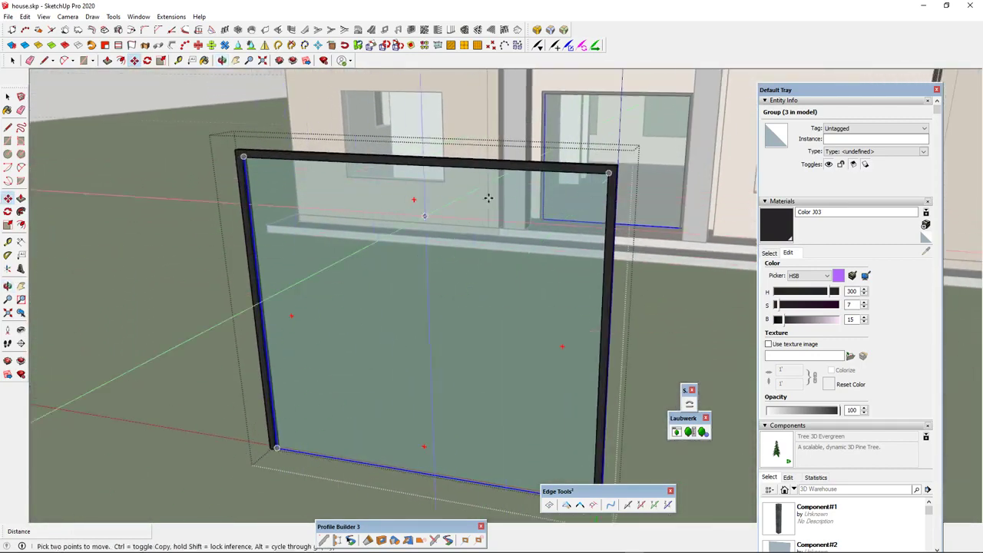
{"action": "scroll", "coordinate": [489, 199], "scroll_direction": "down", "scroll_amount": 2}
{"action": "scroll", "coordinate": [476, 241], "scroll_direction": "up", "scroll_amount": 2}
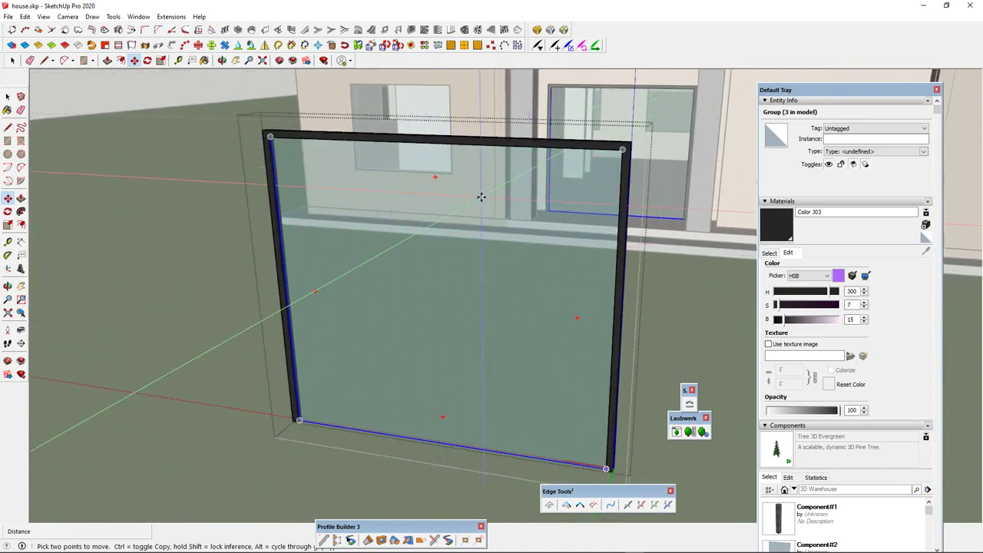
{"action": "scroll", "coordinate": [423, 230], "scroll_direction": "down", "scroll_amount": 2}
{"action": "scroll", "coordinate": [334, 210], "scroll_direction": "up", "scroll_amount": 2}
{"action": "middle_click_drag", "start_coordinate": [323, 219], "coordinate": [291, 229]}
{"action": "scroll", "coordinate": [311, 215], "scroll_direction": "down", "scroll_amount": 3}
{"action": "scroll", "coordinate": [306, 178], "scroll_direction": "up", "scroll_amount": 5}
{"action": "scroll", "coordinate": [307, 205], "scroll_direction": "down", "scroll_amount": 4}
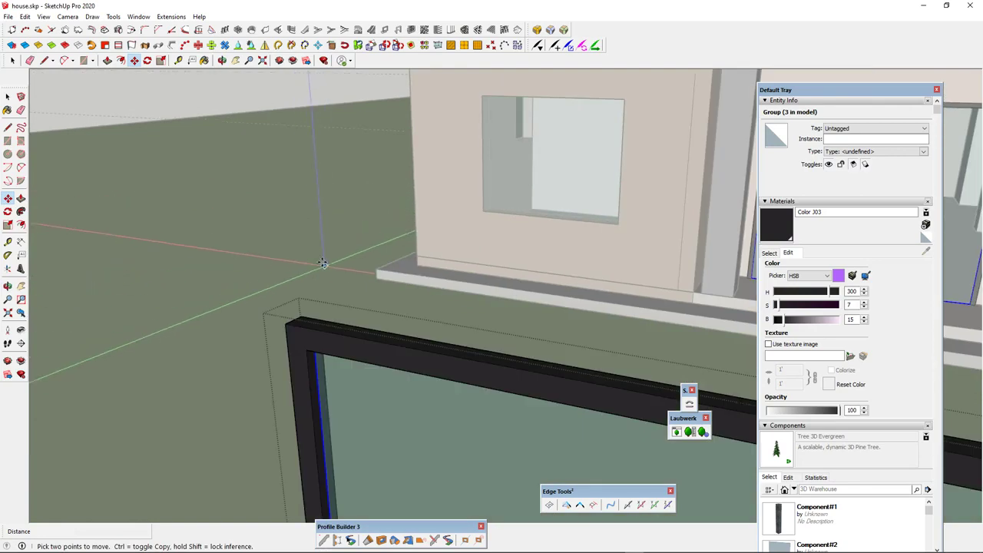
{"action": "scroll", "coordinate": [325, 265], "scroll_direction": "up", "scroll_amount": 2}
Step: Draw a 50 × 2600 mm rectangle directly beneath the top bar of the entrance frame, between the two side posts
{"action": "key", "text": "space"}
{"action": "left_click", "coordinate": [321, 271]}
{"action": "scroll", "coordinate": [304, 267], "scroll_direction": "up", "scroll_amount": 2}
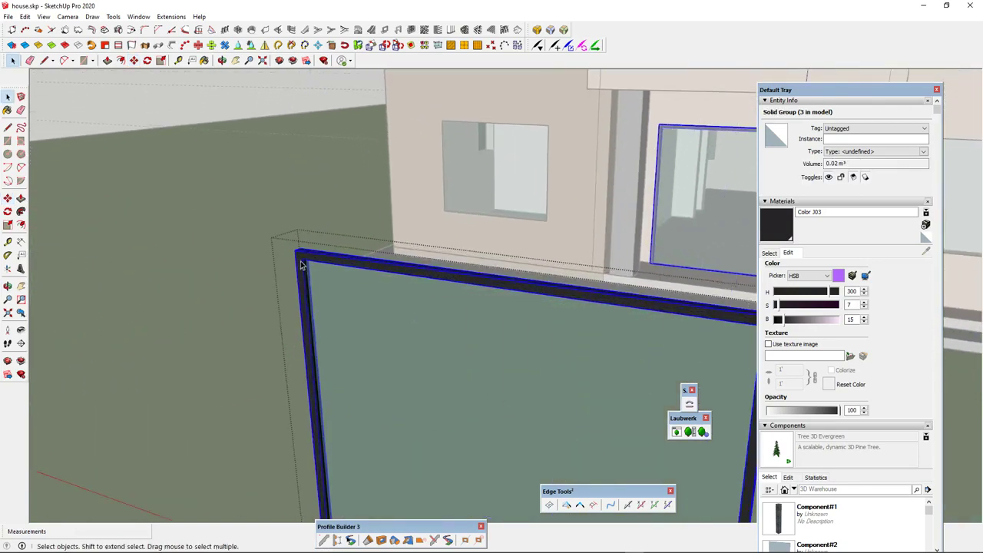
{"action": "key", "text": "r"}
{"action": "left_click", "coordinate": [301, 253]}
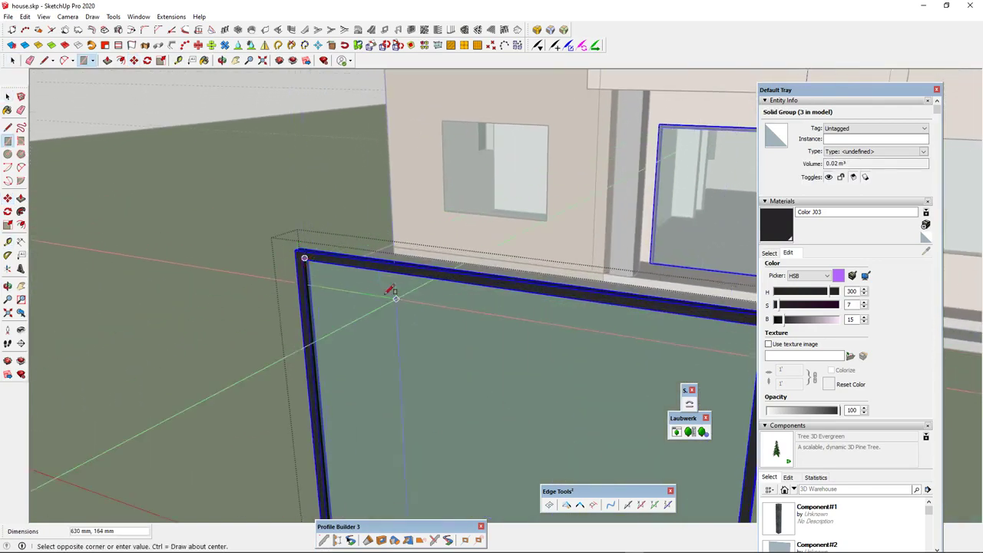
{"action": "scroll", "coordinate": [492, 322], "scroll_direction": "down", "scroll_amount": 2}
{"action": "scroll", "coordinate": [586, 330], "scroll_direction": "up", "scroll_amount": 2}
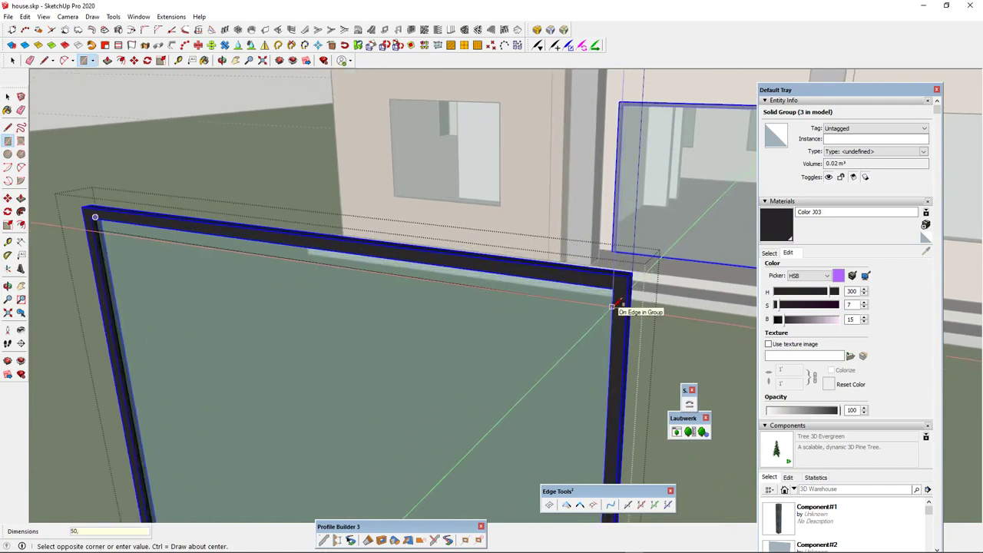
{"action": "left_click", "coordinate": [614, 306]}
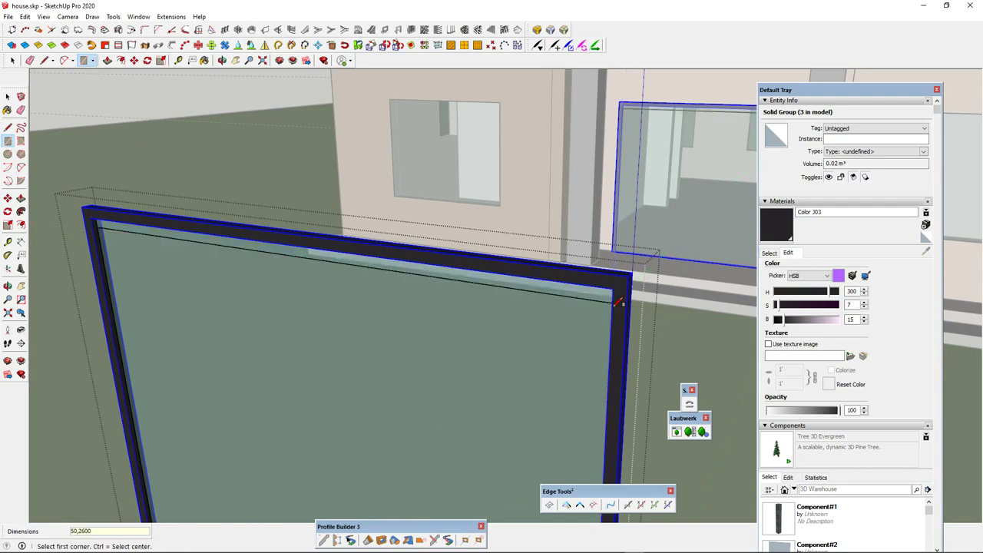
Step: Paint the new rectangle beneath the top bar of the entrance frame with the dark frame material Color J03
{"action": "scroll", "coordinate": [580, 295], "scroll_direction": "up", "scroll_amount": 3}
{"action": "key", "text": "space"}
{"action": "left_click", "coordinate": [573, 287]}
{"action": "double_click", "coordinate": [573, 287]}
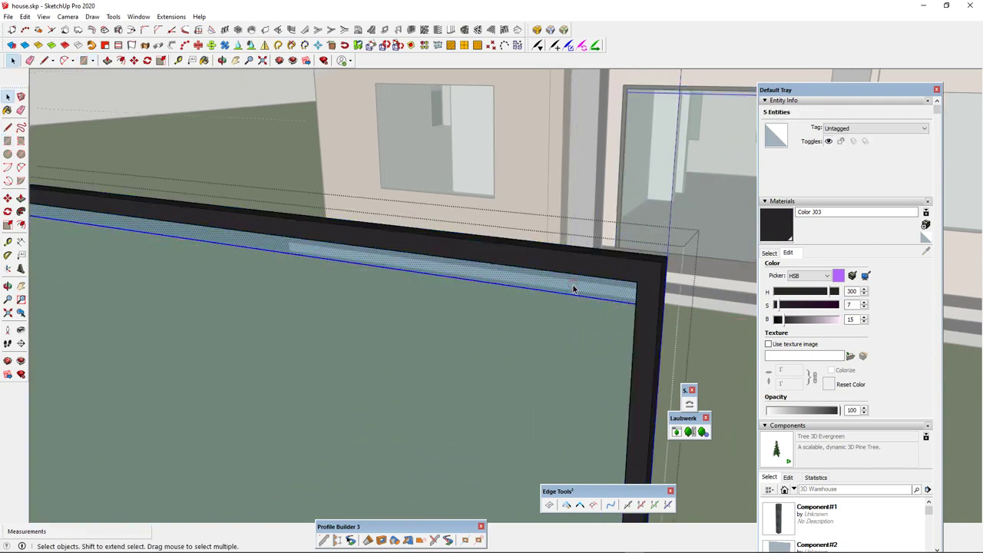
{"action": "key", "text": "b"}
{"action": "key", "text": "alt"}
{"action": "left_click", "coordinate": [605, 284]}
Step: Extrude the dark strip beneath the top bar 50 mm outward and undo the accidental repeat of the extrusion
{"action": "mouse_move", "coordinate": [604, 285]}
{"action": "middle_mouse_down"}
{"action": "mouse_move", "coordinate": [499, 325]}
{"action": "mouse_move", "coordinate": [524, 271]}
{"action": "middle_mouse_up"}
{"action": "key", "text": "space"}
{"action": "left_click", "coordinate": [512, 276]}
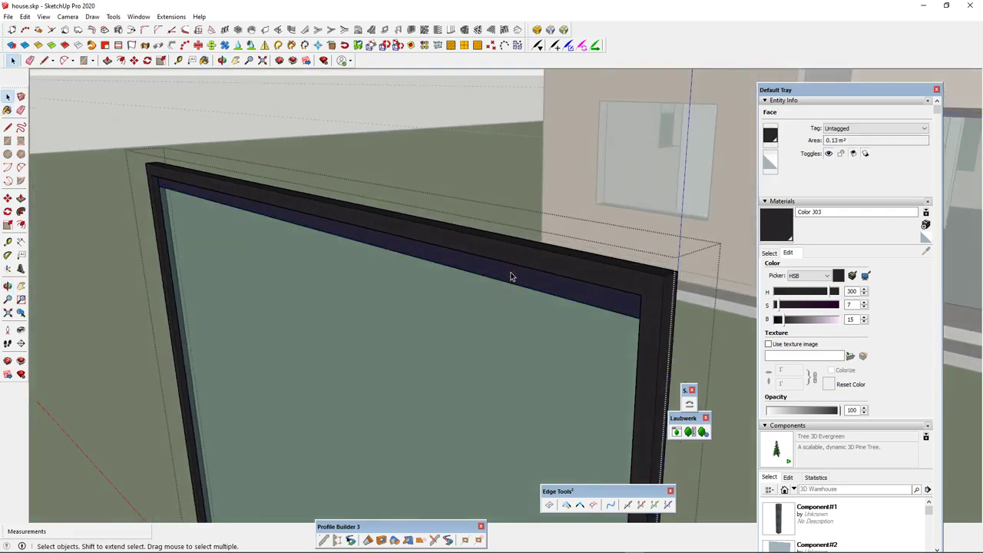
{"action": "key", "text": "p"}
{"action": "left_click_drag", "start_coordinate": [492, 284], "coordinate": [482, 290]}
{"action": "type", "text": "5"}
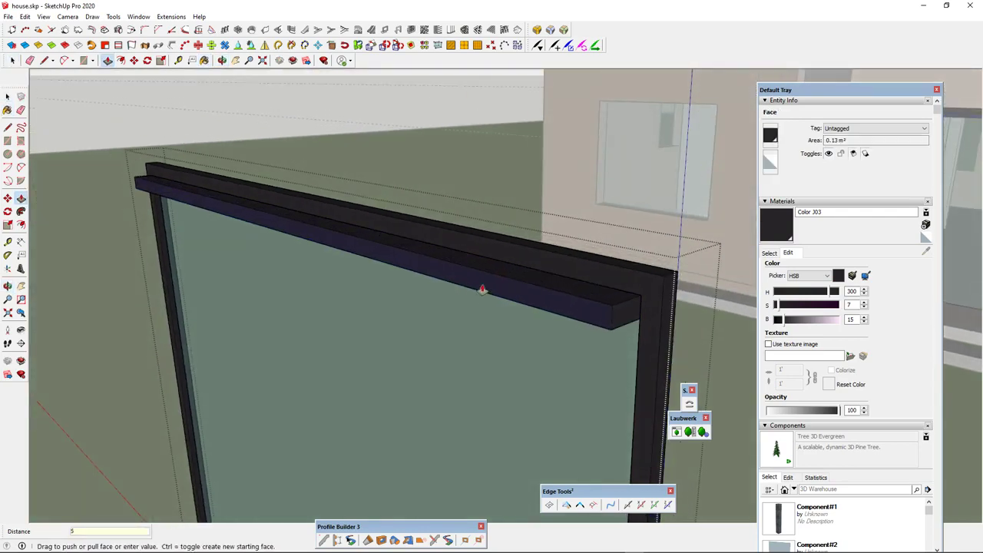
{"action": "type", "text": "0"}
{"action": "key", "text": "Return"}
{"action": "double_click", "coordinate": [503, 283]}
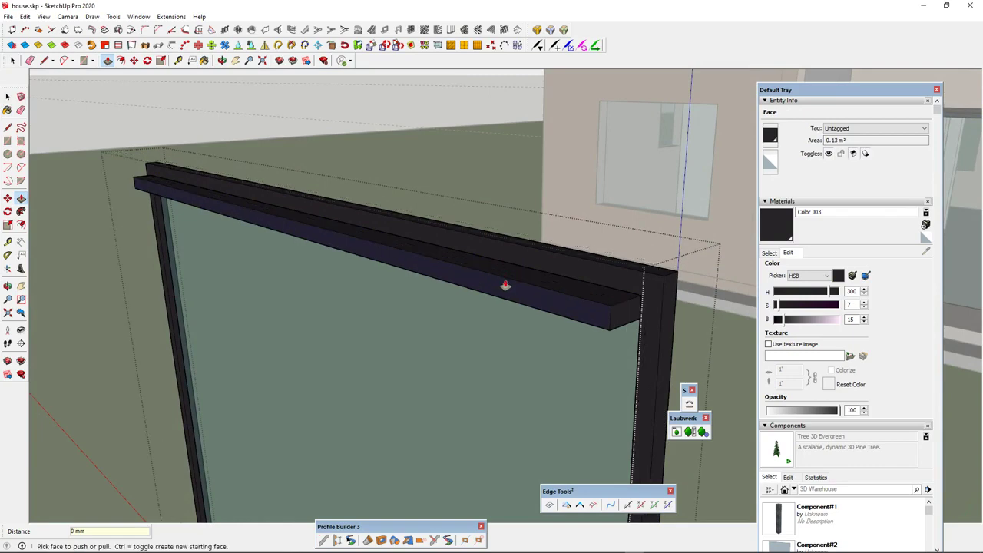
{"action": "key", "text": "ctrl+z"}
Step: Make a group from the extruded bar beneath the top of the entrance frame
{"action": "key", "text": "space"}
{"action": "right_click", "coordinate": [529, 288]}
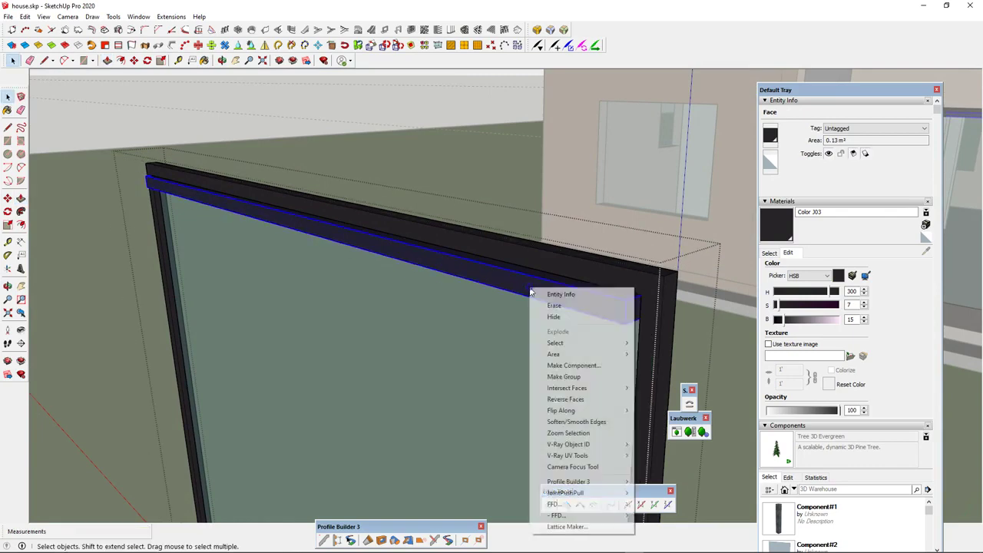
{"action": "left_click", "coordinate": [578, 376]}
Step: Move the crossbar group straight down along the blue axis, leaving a transom gap below the top of the frame
{"action": "middle_click_drag", "start_coordinate": [599, 266], "coordinate": [473, 259]}
{"action": "scroll", "coordinate": [461, 246], "scroll_direction": "up", "scroll_amount": 1}
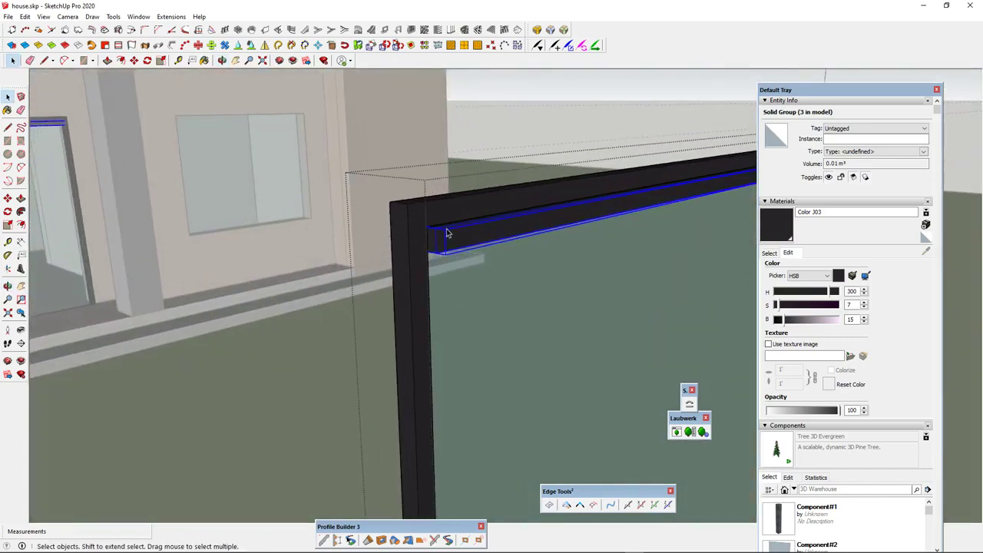
{"action": "scroll", "coordinate": [415, 235], "scroll_direction": "down", "scroll_amount": 4}
{"action": "scroll", "coordinate": [377, 239], "scroll_direction": "up", "scroll_amount": 4}
{"action": "mouse_move", "coordinate": [324, 234]}
{"action": "middle_mouse_down"}
{"action": "mouse_move", "coordinate": [384, 237]}
{"action": "mouse_move", "coordinate": [323, 236]}
{"action": "middle_mouse_up"}
{"action": "key", "text": "m"}
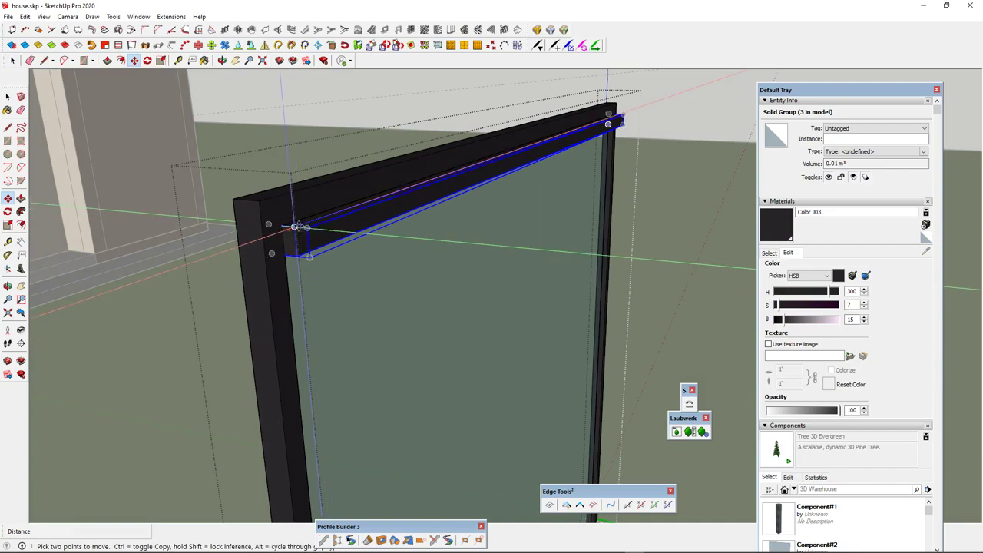
{"action": "left_click", "coordinate": [297, 224]}
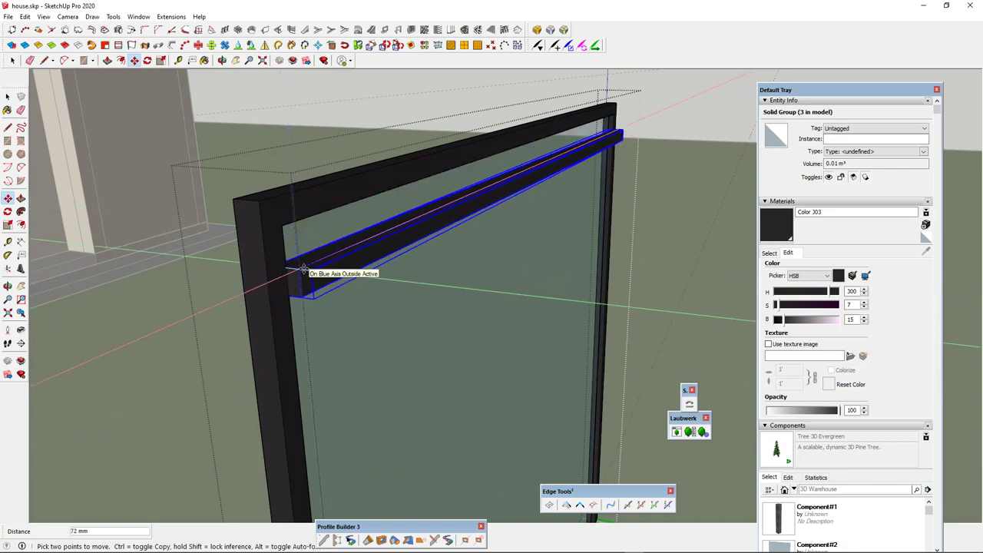
{"action": "scroll", "coordinate": [321, 245], "scroll_direction": "down", "scroll_amount": 2}
{"action": "scroll", "coordinate": [322, 236], "scroll_direction": "up", "scroll_amount": 2}
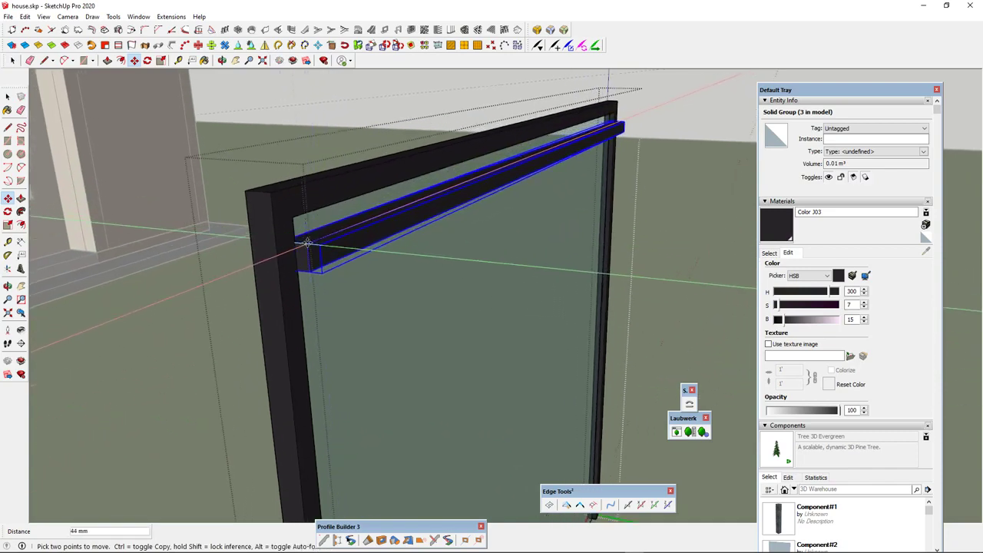
{"action": "left_click", "coordinate": [303, 233]}
{"action": "left_click", "coordinate": [298, 221]}
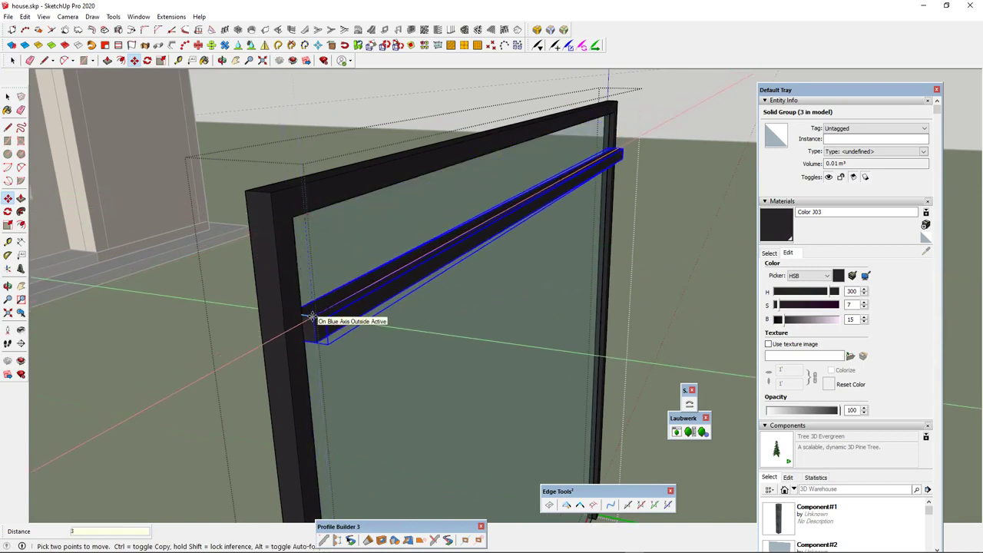
{"action": "key", "text": "Return"}
Step: Move the crossbar about 25 mm back so that it sits inside the frame's thickness
{"action": "scroll", "coordinate": [305, 302], "scroll_direction": "down", "scroll_amount": 1}
{"action": "scroll", "coordinate": [318, 381], "scroll_direction": "up", "scroll_amount": 2}
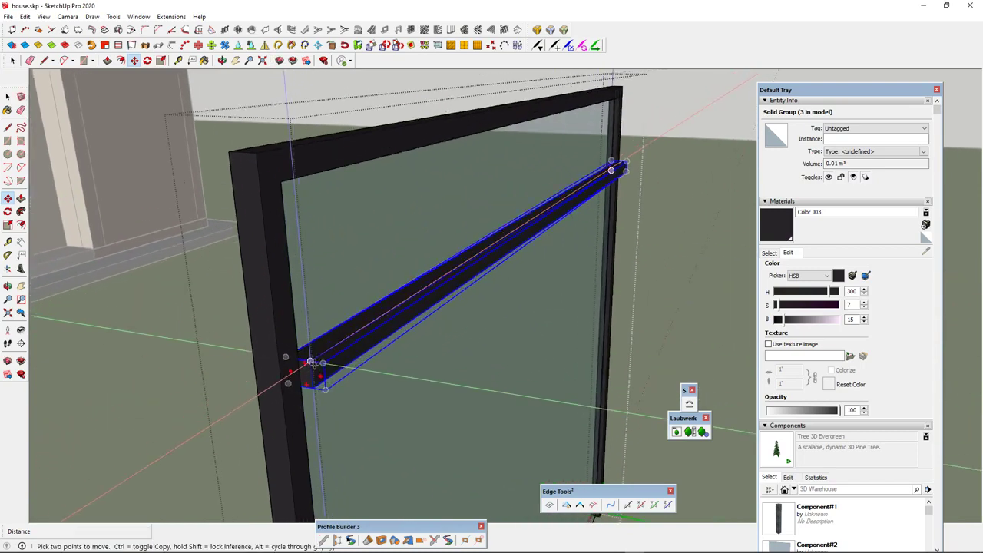
{"action": "left_click", "coordinate": [310, 364]}
{"action": "left_click", "coordinate": [308, 362]}
{"action": "left_click", "coordinate": [311, 365]}
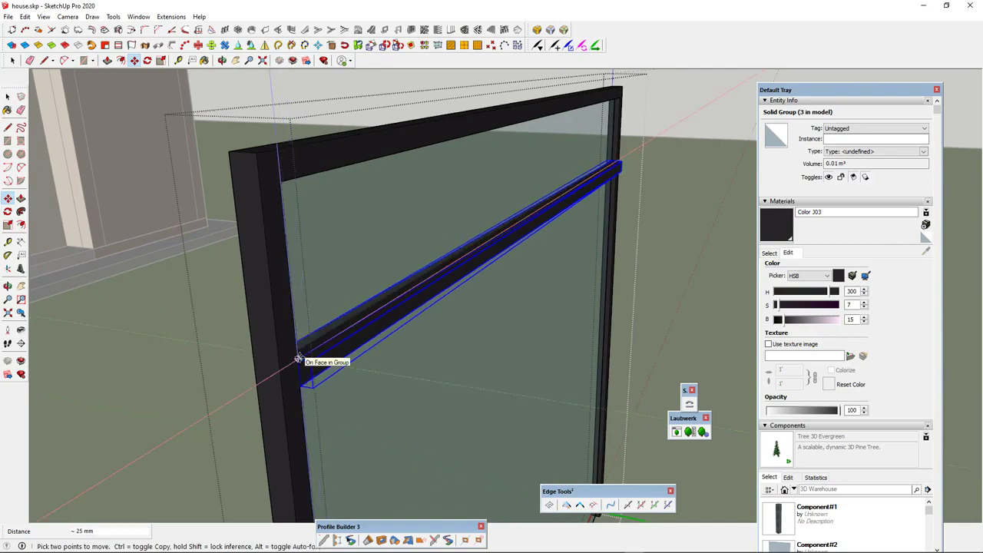
{"action": "left_click", "coordinate": [300, 357]}
Step: Rotate a copy of the crossbar about its midpoint into an upright position to make a central vertical bar
{"action": "middle_click_drag", "start_coordinate": [364, 346], "coordinate": [85, 294]}
{"action": "scroll", "coordinate": [86, 294], "scroll_direction": "down", "scroll_amount": 6}
{"action": "scroll", "coordinate": [184, 288], "scroll_direction": "up", "scroll_amount": 5}
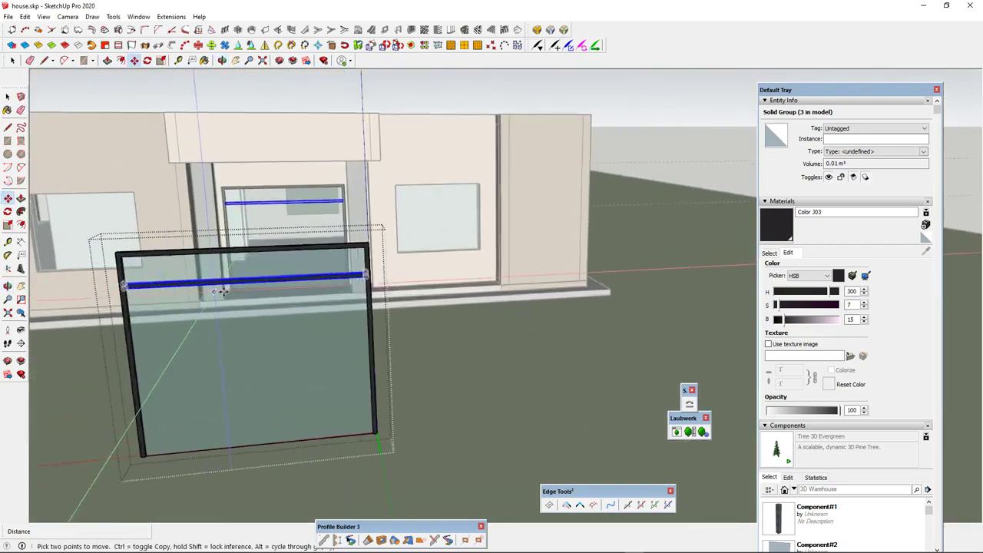
{"action": "key", "text": "q"}
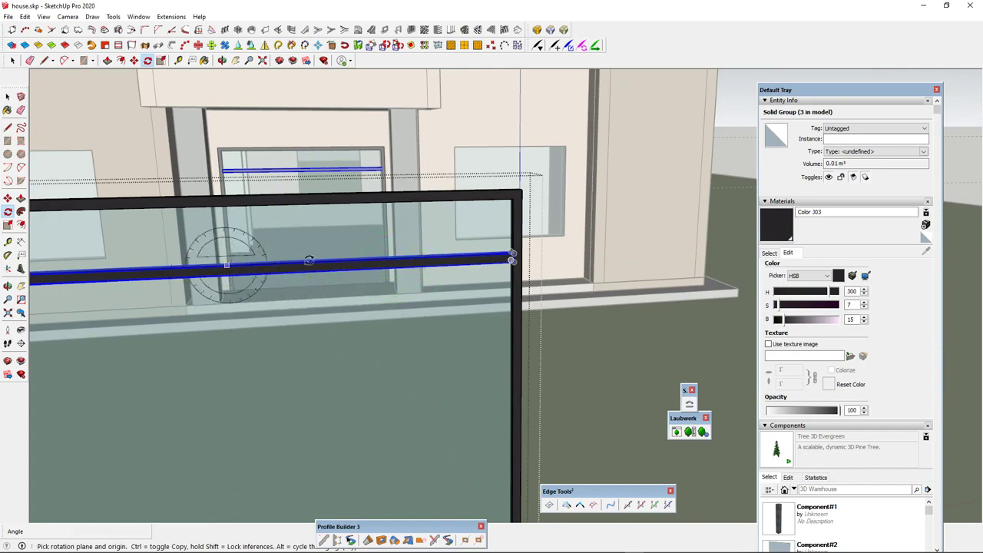
{"action": "scroll", "coordinate": [492, 261], "scroll_direction": "down", "scroll_amount": 2}
{"action": "scroll", "coordinate": [405, 268], "scroll_direction": "up", "scroll_amount": 1}
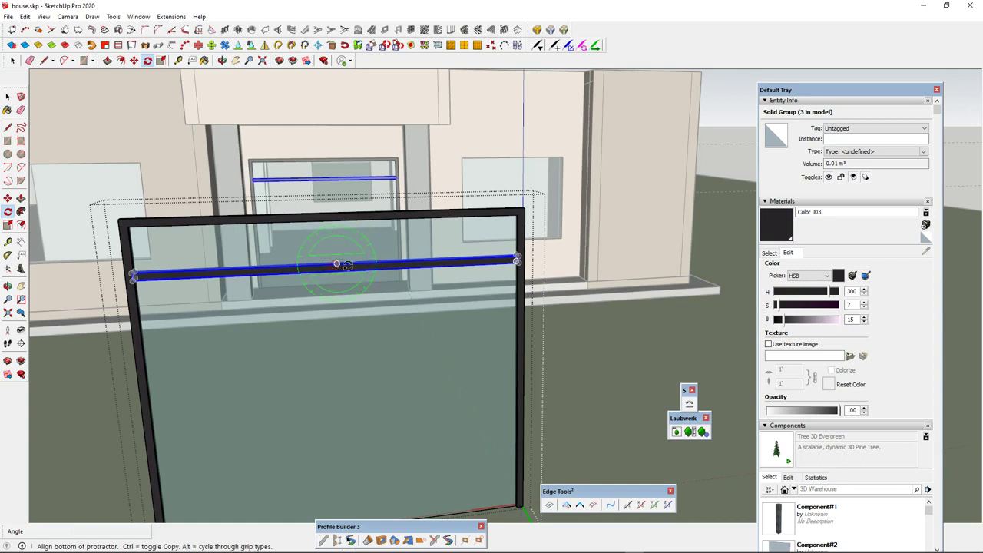
{"action": "left_click", "coordinate": [413, 262]}
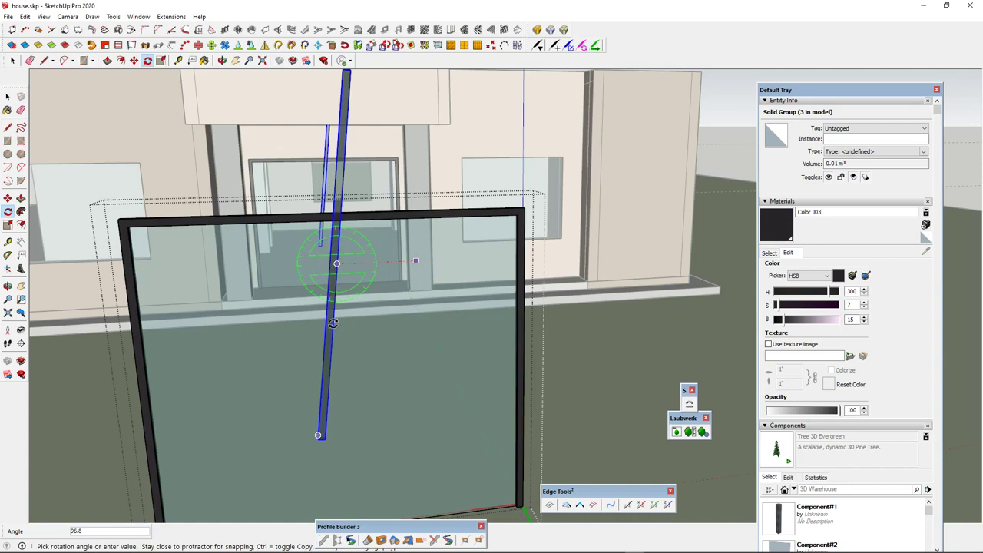
{"action": "key", "text": "ctrl"}
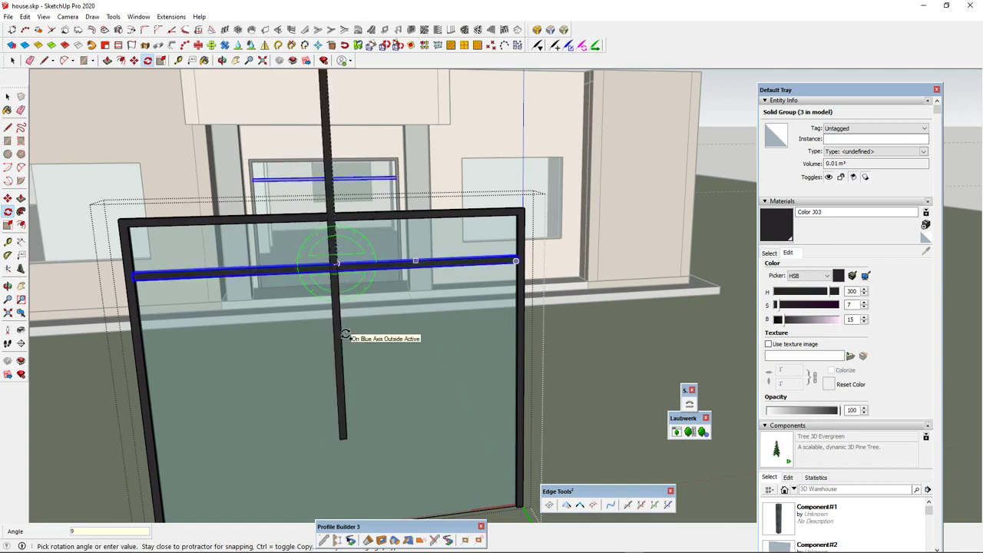
{"action": "left_click", "coordinate": [346, 335]}
Step: Move the vertical bar straight down until its upper end meets the underside of the crossbar
{"action": "scroll", "coordinate": [343, 337], "scroll_direction": "down", "scroll_amount": 4}
{"action": "middle_click_drag", "start_coordinate": [373, 265], "coordinate": [454, 258]}
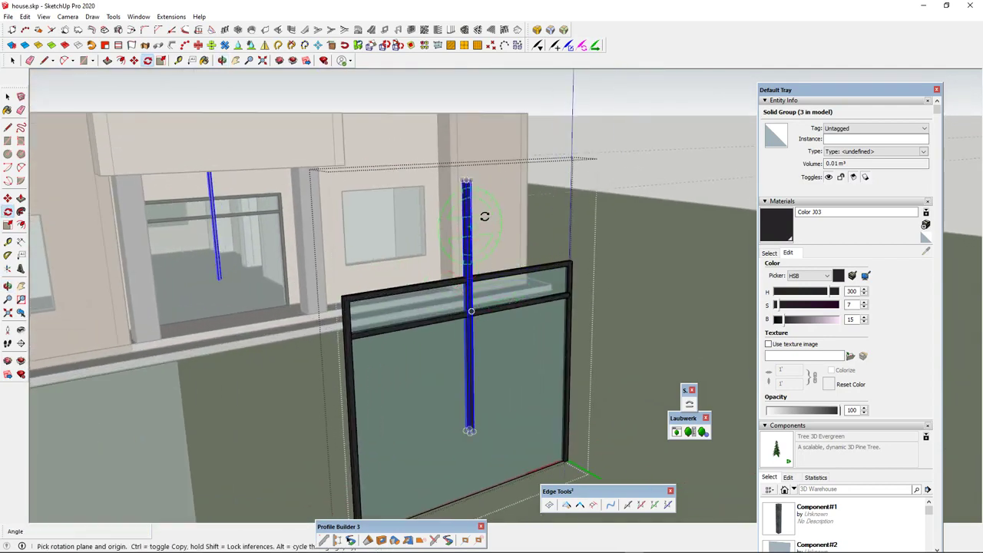
{"action": "key", "text": "m"}
{"action": "left_click", "coordinate": [469, 182]}
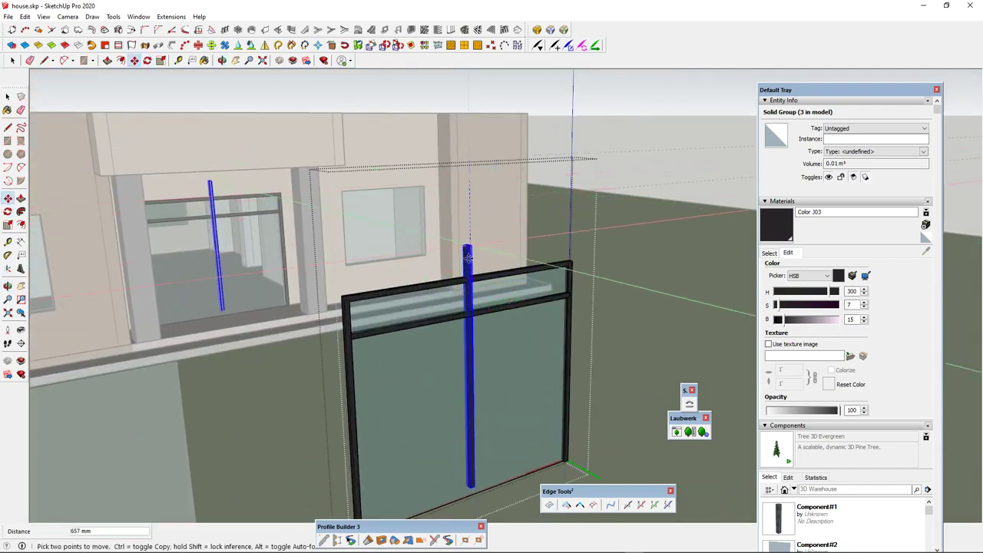
{"action": "scroll", "coordinate": [555, 315], "scroll_direction": "up", "scroll_amount": 2}
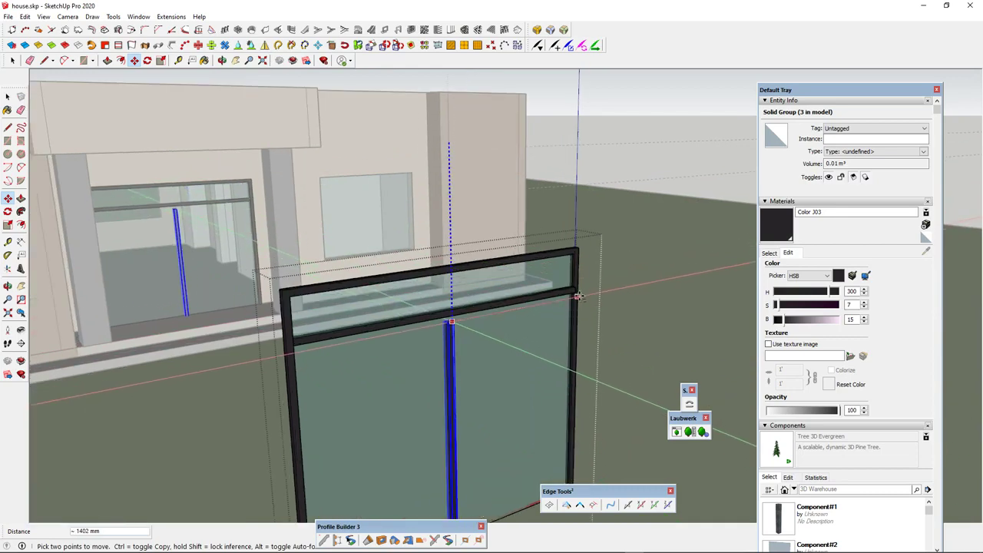
{"action": "scroll", "coordinate": [433, 253], "scroll_direction": "down", "scroll_amount": 3}
{"action": "scroll", "coordinate": [443, 395], "scroll_direction": "up", "scroll_amount": 3}
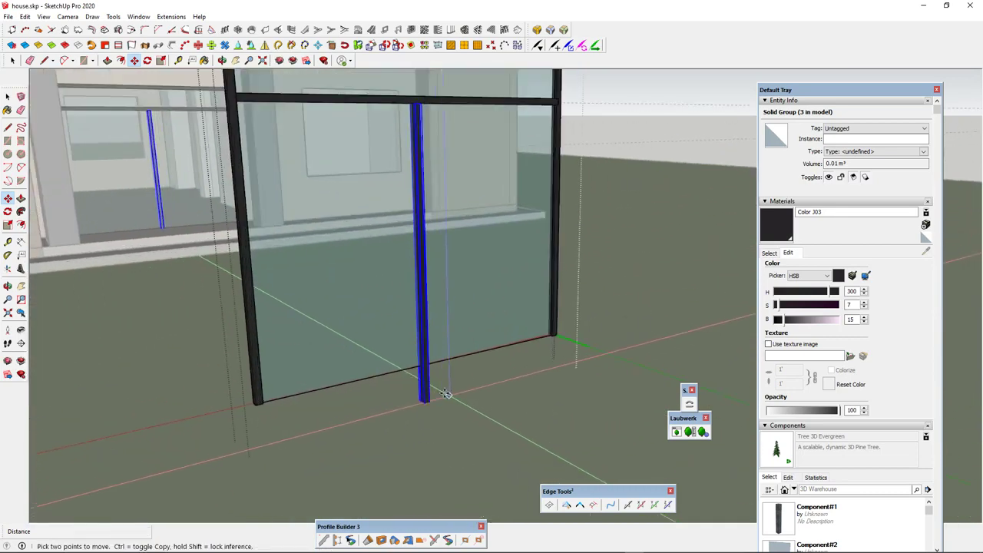
Step: Open the vertical bar's group and draw a 50 mm line across its face near the lower end
{"action": "middle_click_drag", "start_coordinate": [447, 395], "coordinate": [470, 286]}
{"action": "middle_click_drag", "start_coordinate": [463, 437], "coordinate": [405, 397]}
{"action": "scroll", "coordinate": [380, 417], "scroll_direction": "down", "scroll_amount": 2}
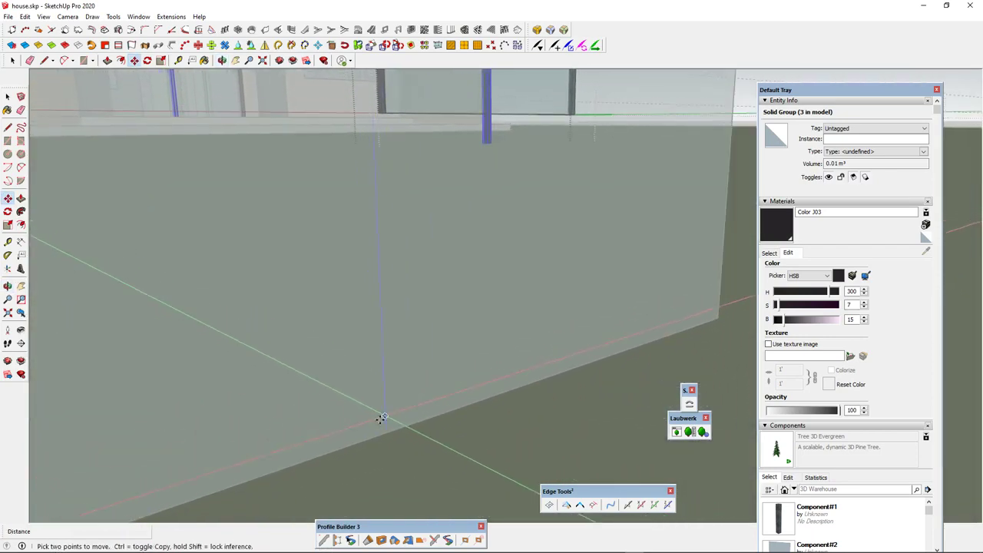
{"action": "scroll", "coordinate": [518, 362], "scroll_direction": "down", "scroll_amount": 1}
{"action": "middle_click_drag", "start_coordinate": [518, 361], "coordinate": [259, 405]}
{"action": "scroll", "coordinate": [265, 399], "scroll_direction": "down", "scroll_amount": 9}
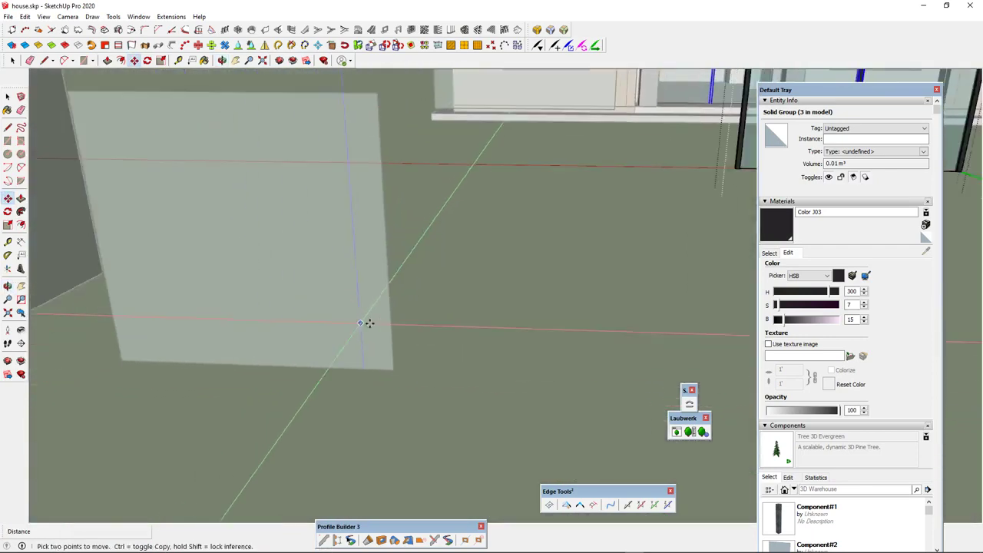
{"action": "scroll", "coordinate": [559, 281], "scroll_direction": "up", "scroll_amount": 5}
{"action": "scroll", "coordinate": [582, 270], "scroll_direction": "up", "scroll_amount": 7}
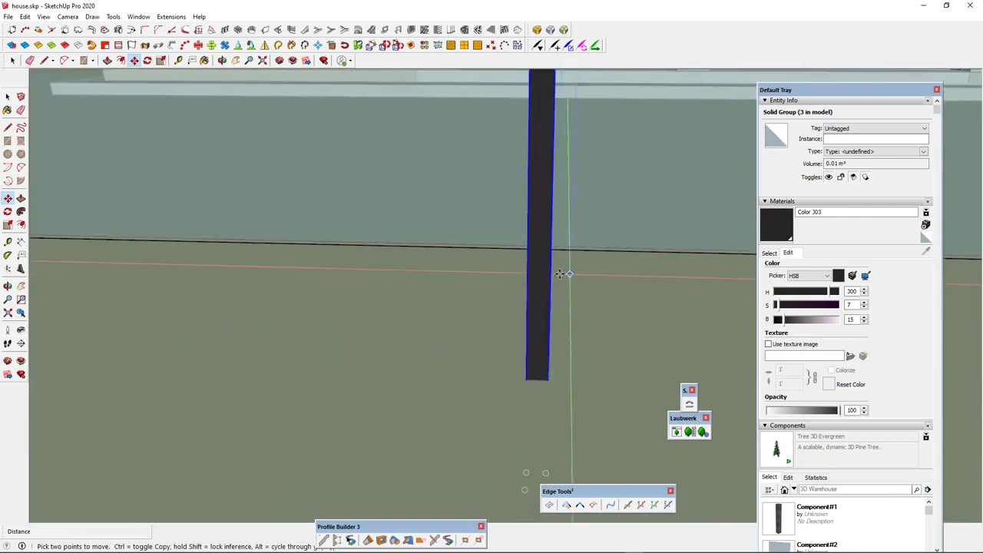
{"action": "middle_click_drag", "start_coordinate": [572, 275], "coordinate": [691, 315]}
{"action": "key", "text": "space"}
{"action": "double_click", "coordinate": [694, 307]}
{"action": "left_click", "coordinate": [699, 261]}
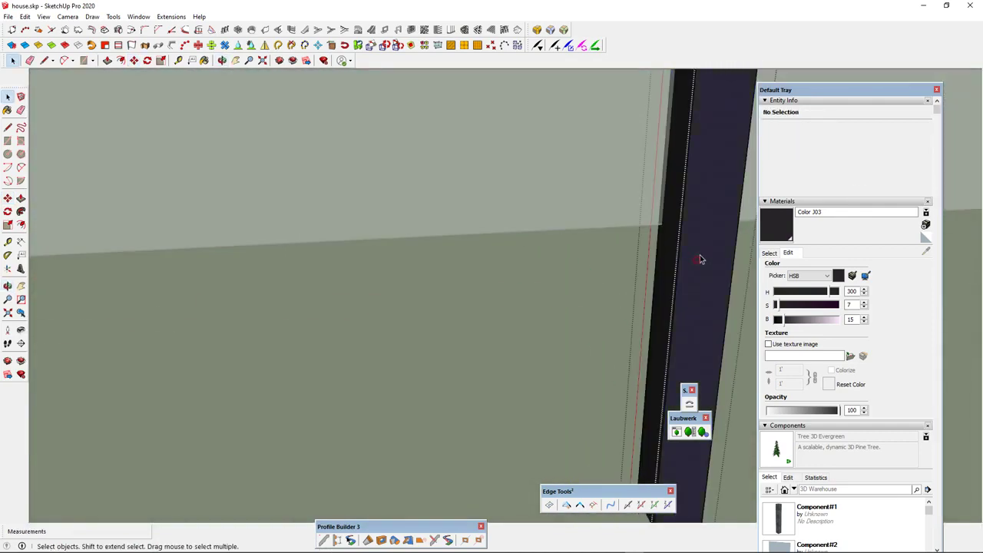
{"action": "key", "text": "l"}
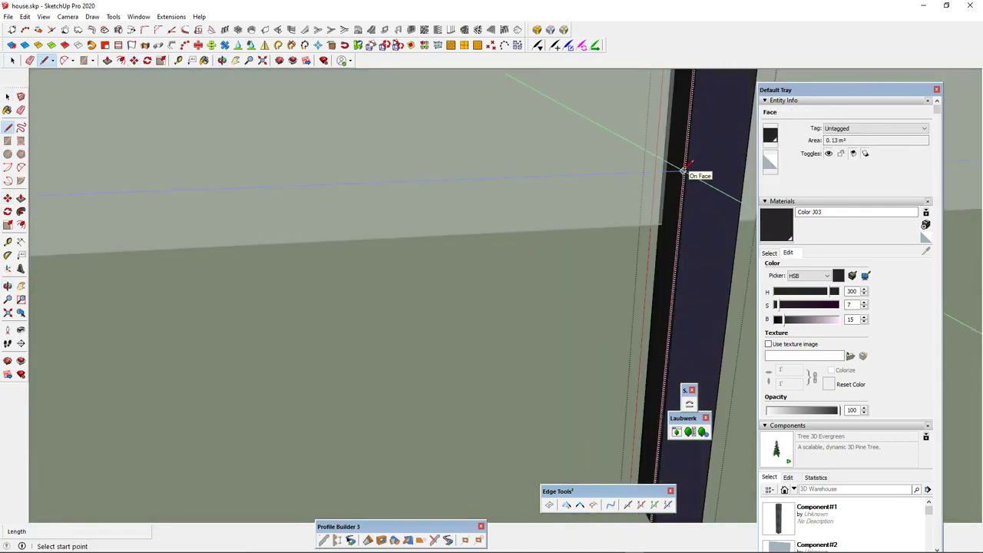
{"action": "left_click", "coordinate": [685, 171]}
{"action": "middle_click_drag", "start_coordinate": [682, 191], "coordinate": [725, 176]}
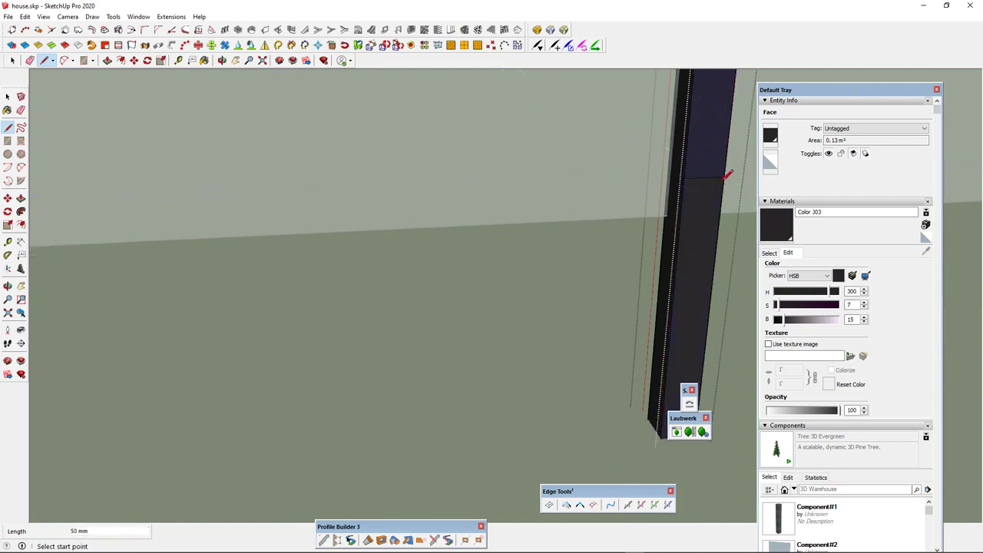
Step: Push the face below the dividing line 50 mm through the vertical bar to cut off its lower end
{"action": "key", "text": "space"}
{"action": "left_click", "coordinate": [706, 216]}
{"action": "key", "text": "p"}
{"action": "left_click_drag", "start_coordinate": [691, 225], "coordinate": [691, 204]}
{"action": "middle_click_drag", "start_coordinate": [691, 204], "coordinate": [627, 277]}
{"action": "middle_click_drag", "start_coordinate": [597, 228], "coordinate": [616, 251]}
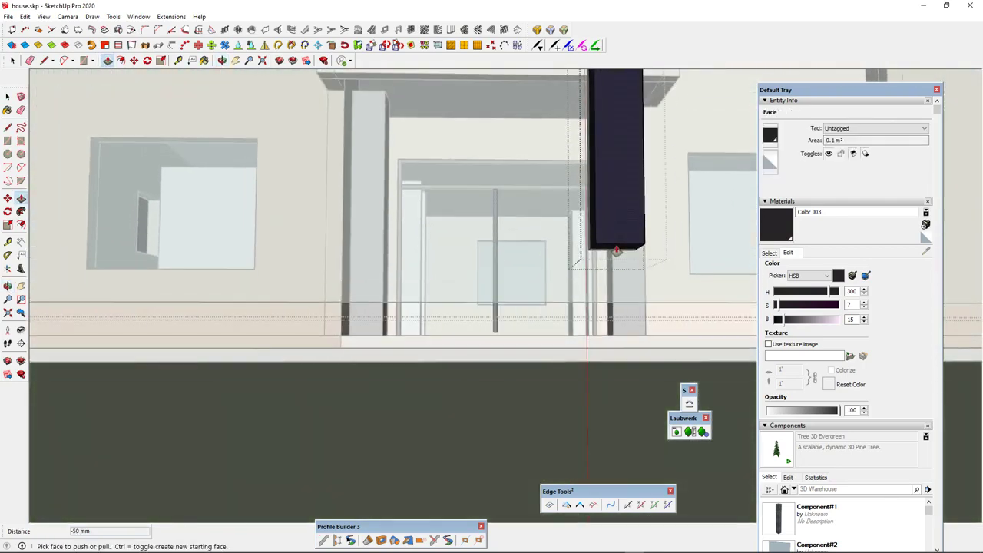
Step: Extend the lower end of the vertical bar about 57 mm down to the frame's bottom edge and close the group
{"action": "left_click_drag", "start_coordinate": [616, 251], "coordinate": [568, 305]}
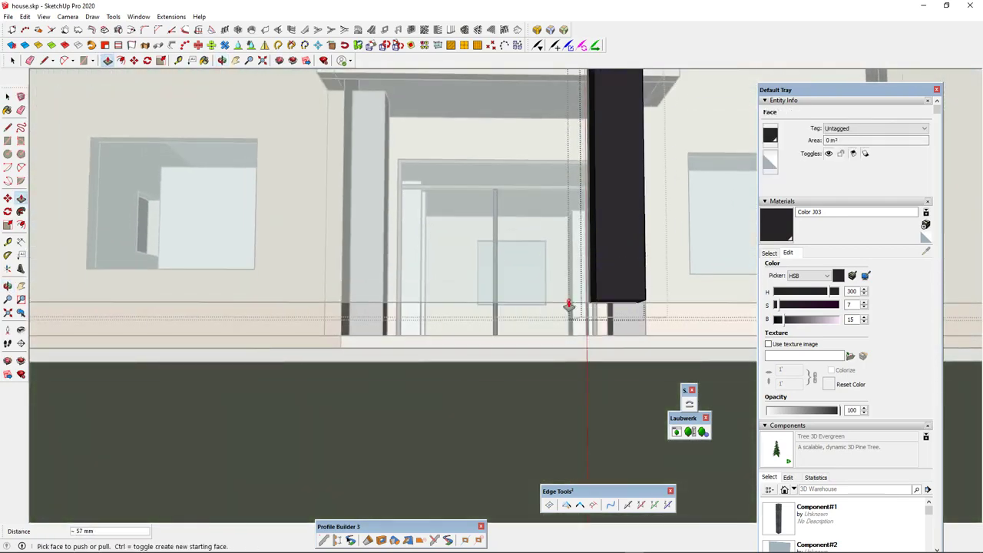
{"action": "scroll", "coordinate": [510, 305], "scroll_direction": "down", "scroll_amount": 3}
{"action": "middle_click_drag", "start_coordinate": [472, 296], "coordinate": [473, 405]}
{"action": "scroll", "coordinate": [473, 404], "scroll_direction": "down", "scroll_amount": 3}
{"action": "key", "text": "space"}
{"action": "key", "text": "Escape"}
{"action": "key", "text": "Escape"}
Step: Open the door frame component and copy its crossbar about 825 mm straight down
{"action": "scroll", "coordinate": [492, 273], "scroll_direction": "up", "scroll_amount": 2}
{"action": "scroll", "coordinate": [472, 283], "scroll_direction": "down", "scroll_amount": 3}
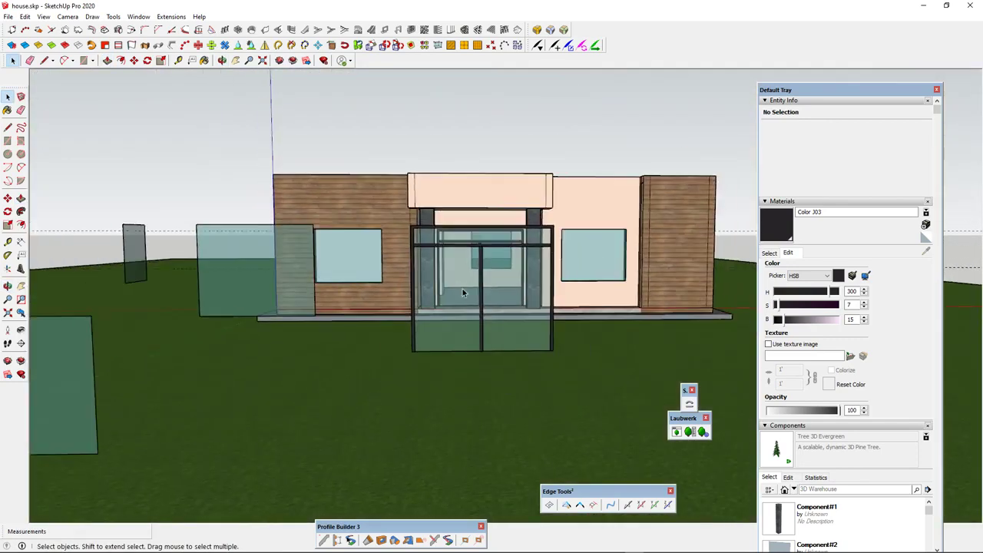
{"action": "scroll", "coordinate": [475, 288], "scroll_direction": "up", "scroll_amount": 3}
{"action": "middle_click_drag", "start_coordinate": [519, 288], "coordinate": [483, 248]}
{"action": "scroll", "coordinate": [491, 223], "scroll_direction": "up", "scroll_amount": 1}
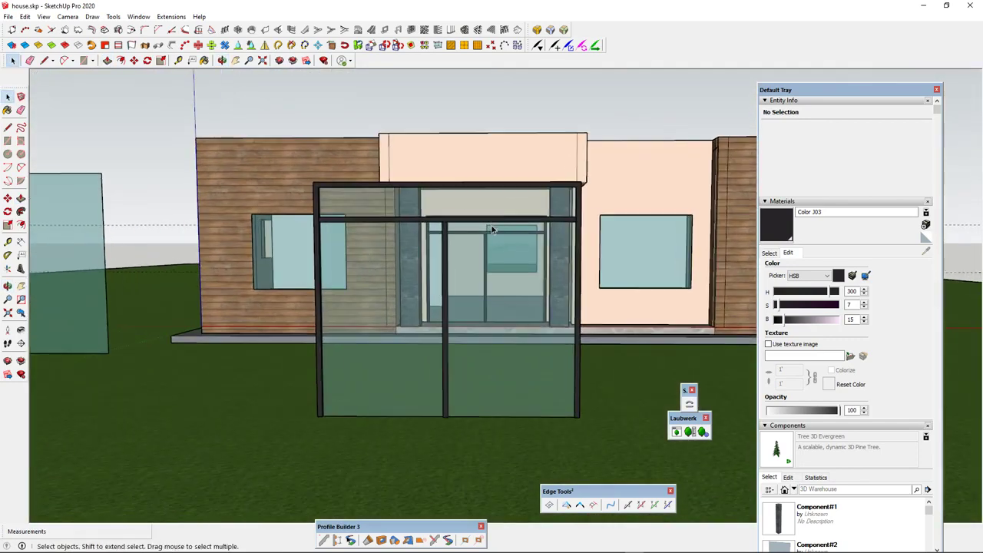
{"action": "left_click", "coordinate": [500, 223]}
{"action": "double_click", "coordinate": [522, 223]}
{"action": "left_click", "coordinate": [537, 221]}
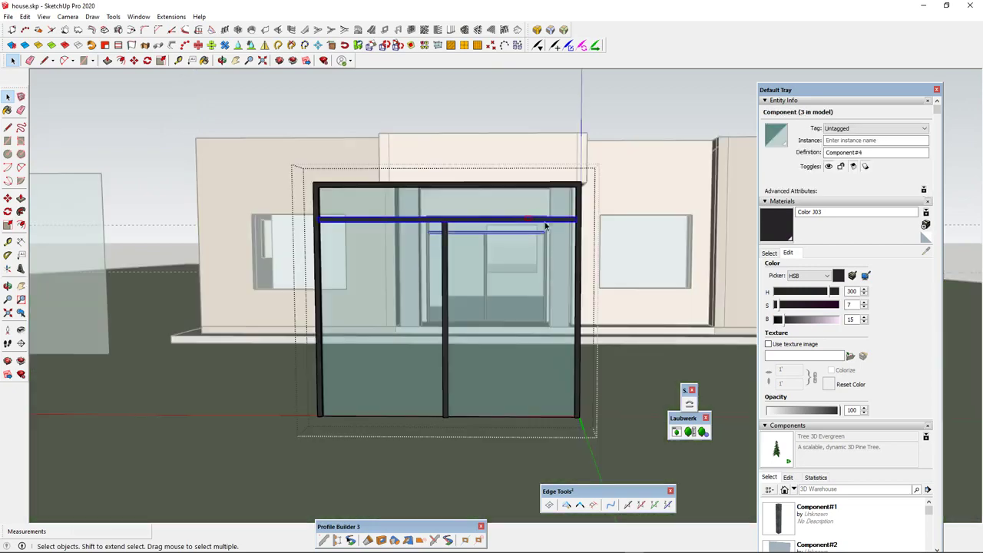
{"action": "key", "text": "m"}
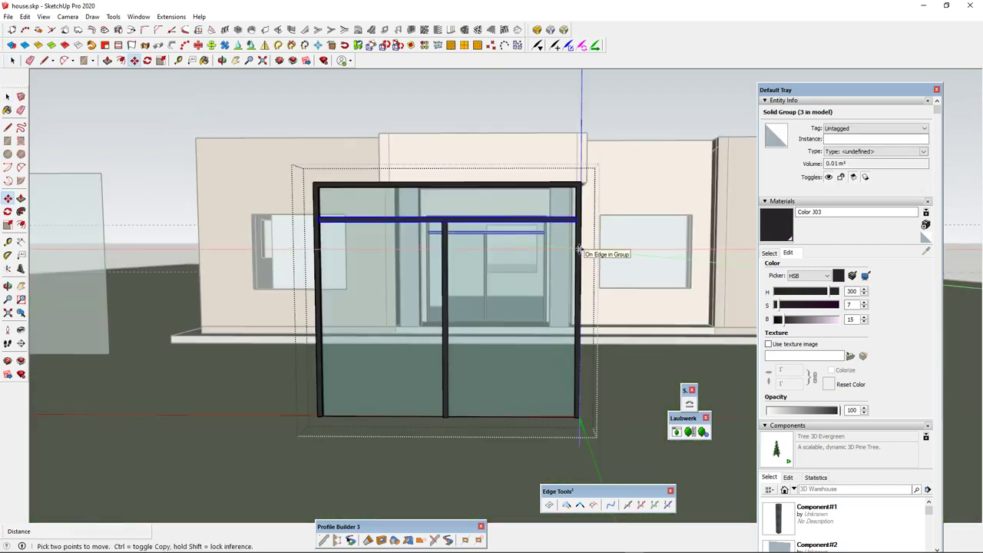
{"action": "left_click", "coordinate": [580, 248]}
{"action": "key", "text": "ctrl"}
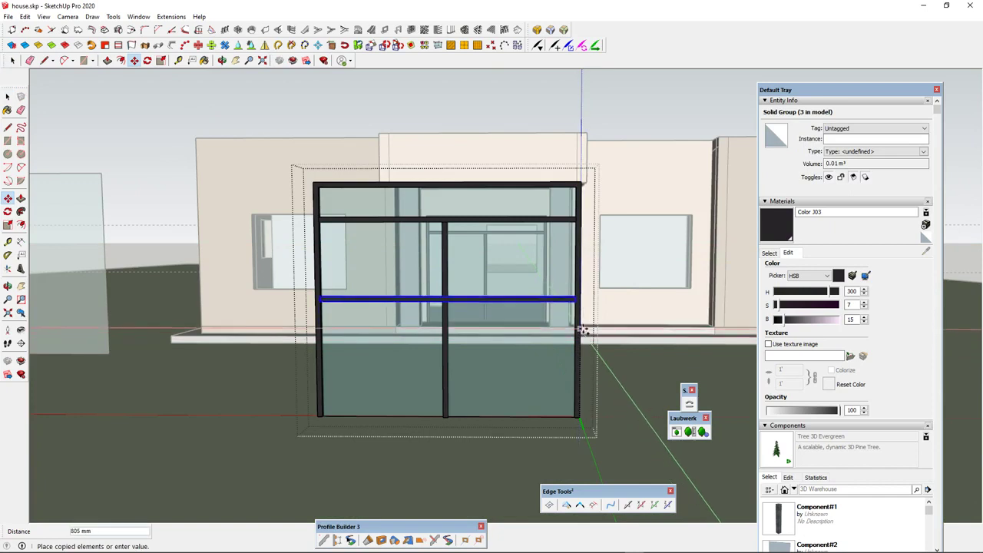
{"action": "key", "text": "ctrl"}
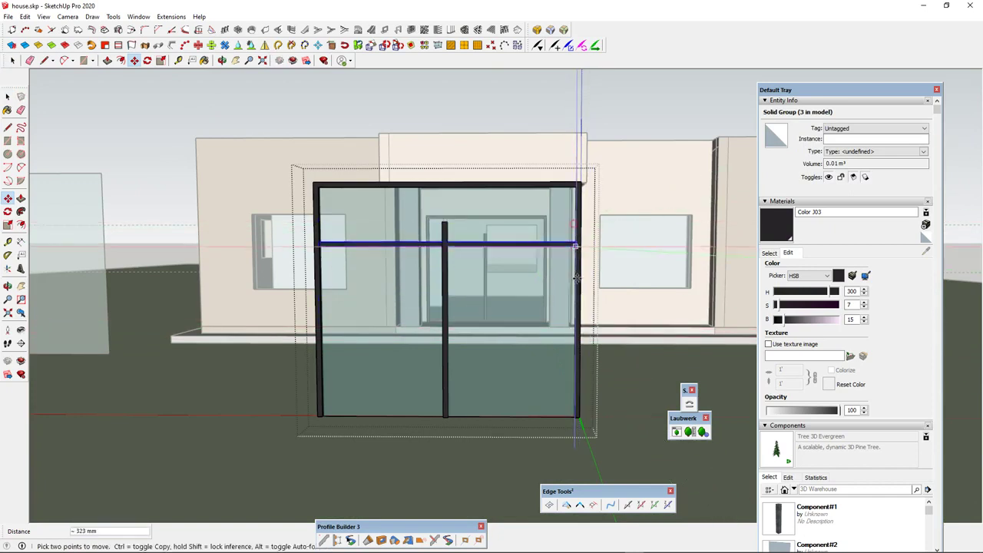
{"action": "key", "text": "ctrl"}
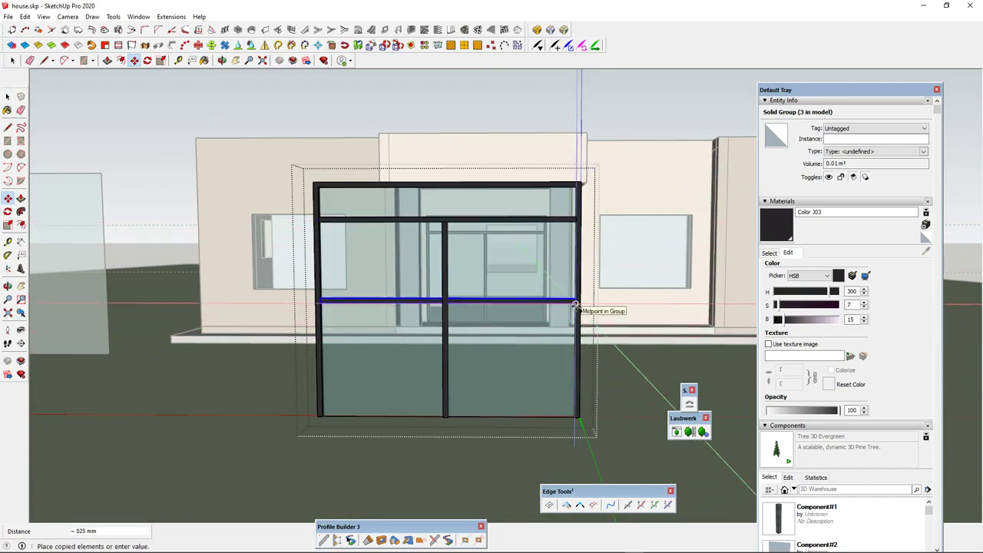
{"action": "left_click", "coordinate": [574, 305]}
Step: Copy the new crossbar about 592 mm further down and close the door frame component
{"action": "left_click", "coordinate": [576, 302]}
{"action": "key", "text": "ctrl"}
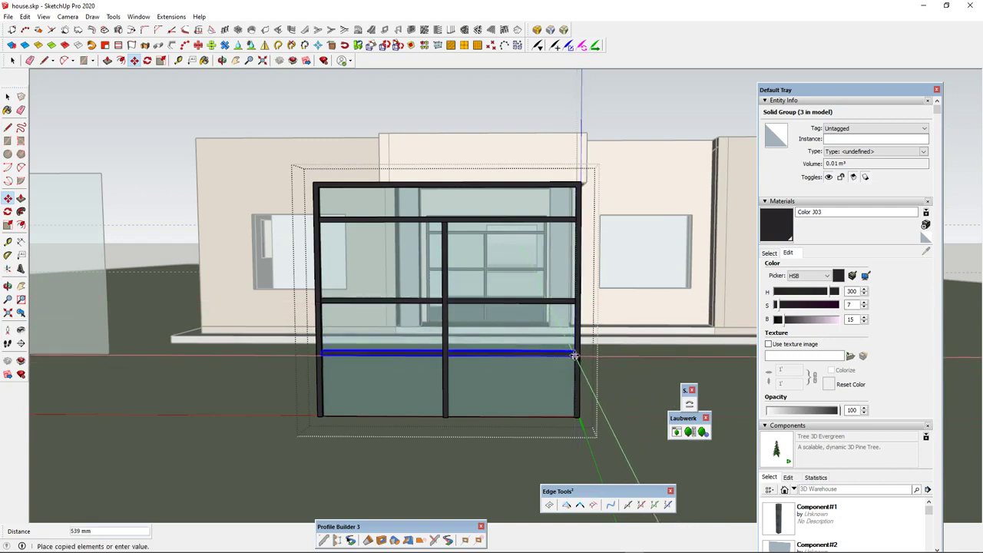
{"action": "left_click", "coordinate": [575, 356]}
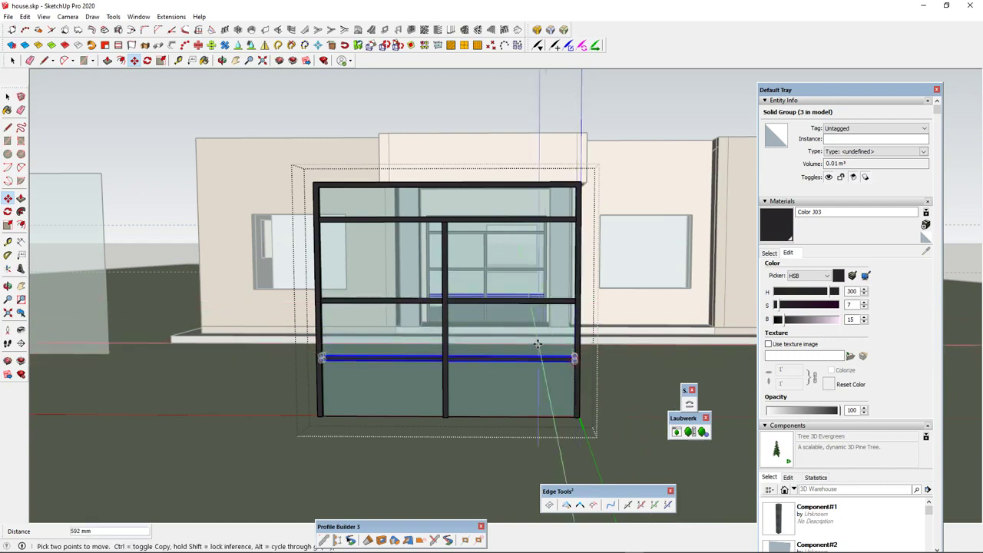
{"action": "scroll", "coordinate": [538, 342], "scroll_direction": "down", "scroll_amount": 2}
{"action": "key", "text": "space"}
{"action": "key", "text": "Escape"}
{"action": "scroll", "coordinate": [513, 289], "scroll_direction": "up", "scroll_amount": 2}
{"action": "scroll", "coordinate": [503, 294], "scroll_direction": "down", "scroll_amount": 1}
{"action": "scroll", "coordinate": [486, 295], "scroll_direction": "up", "scroll_amount": 2}
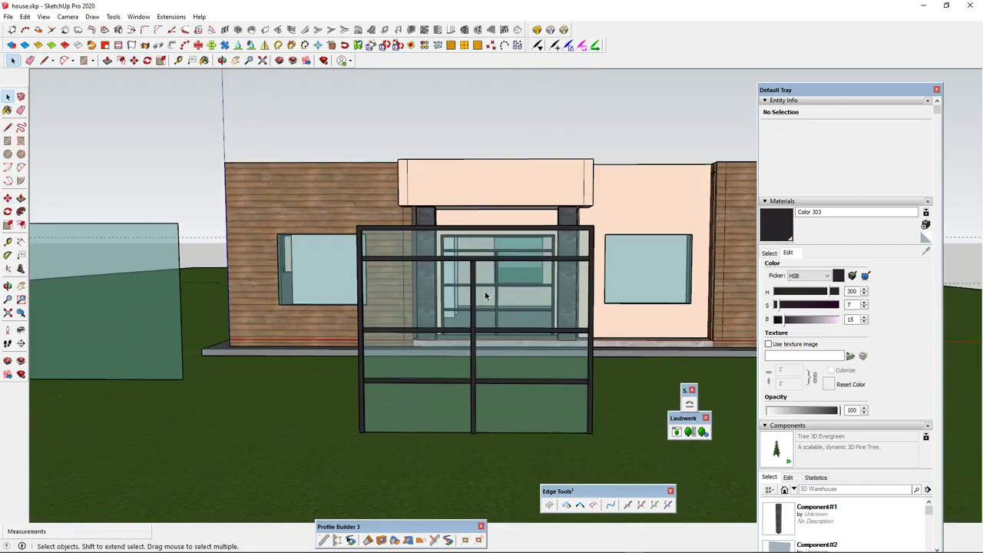
{"action": "middle_click_drag", "start_coordinate": [509, 305], "coordinate": [456, 287]}
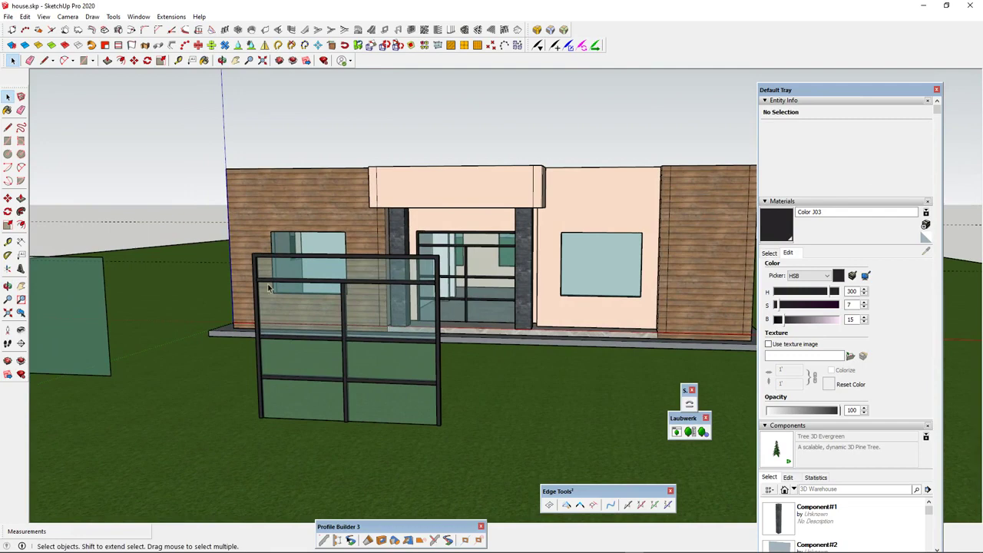
{"action": "mouse_move", "coordinate": [463, 550]}
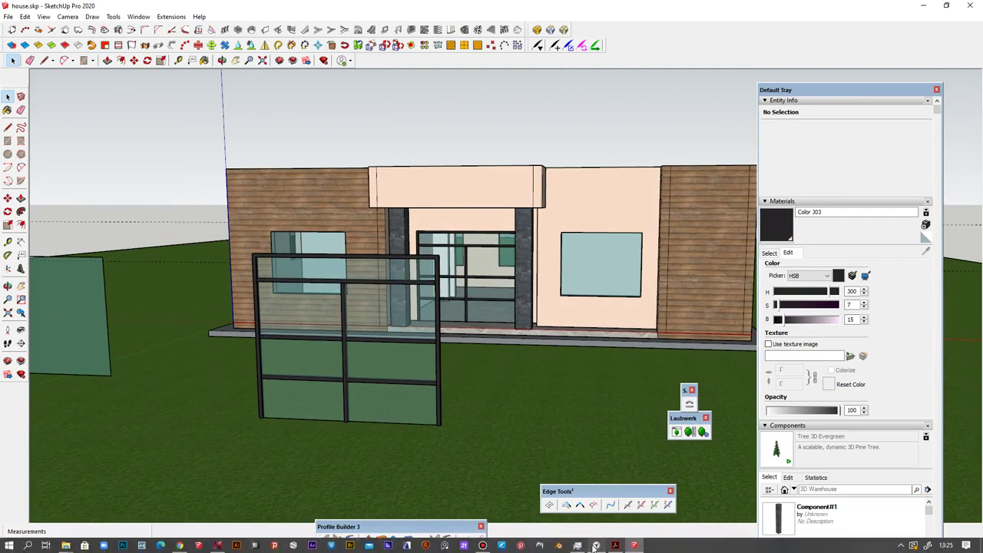
{"action": "mouse_move", "coordinate": [598, 545]}
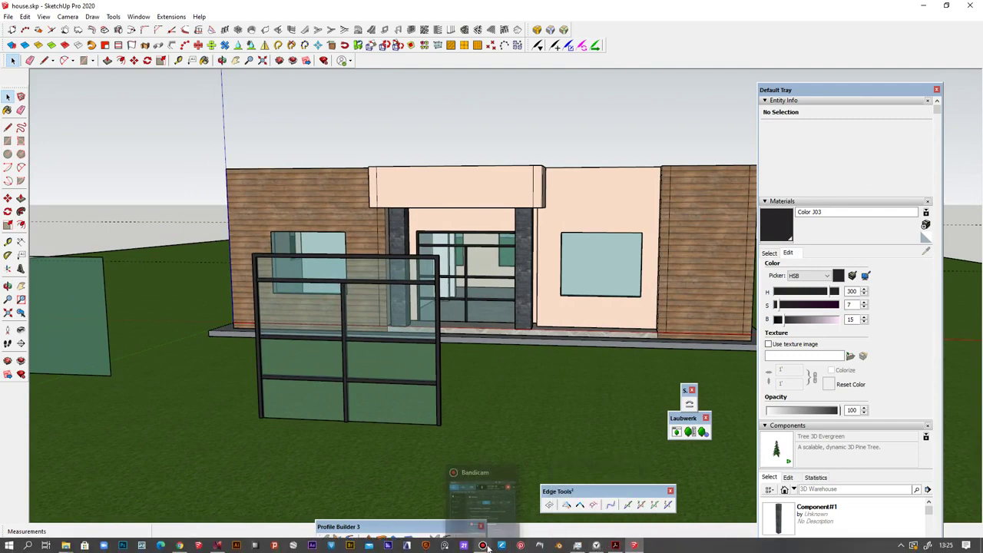
{"action": "left_click", "coordinate": [495, 504]}
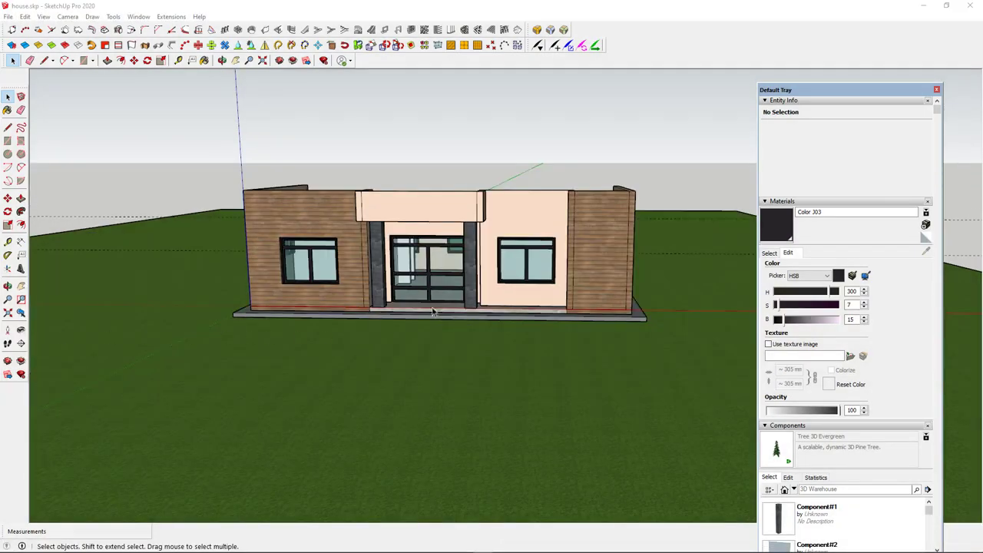
Step: Examine the framed windows and entrance door on the front and side of the house from several angles
{"action": "scroll", "coordinate": [432, 310], "scroll_direction": "up", "scroll_amount": 10}
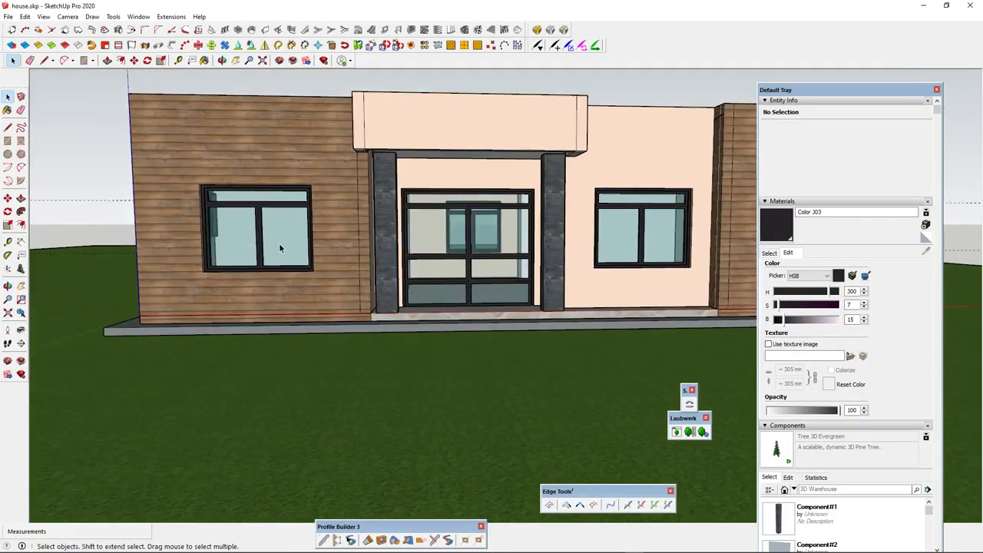
{"action": "middle_click_drag", "start_coordinate": [279, 242], "coordinate": [422, 289]}
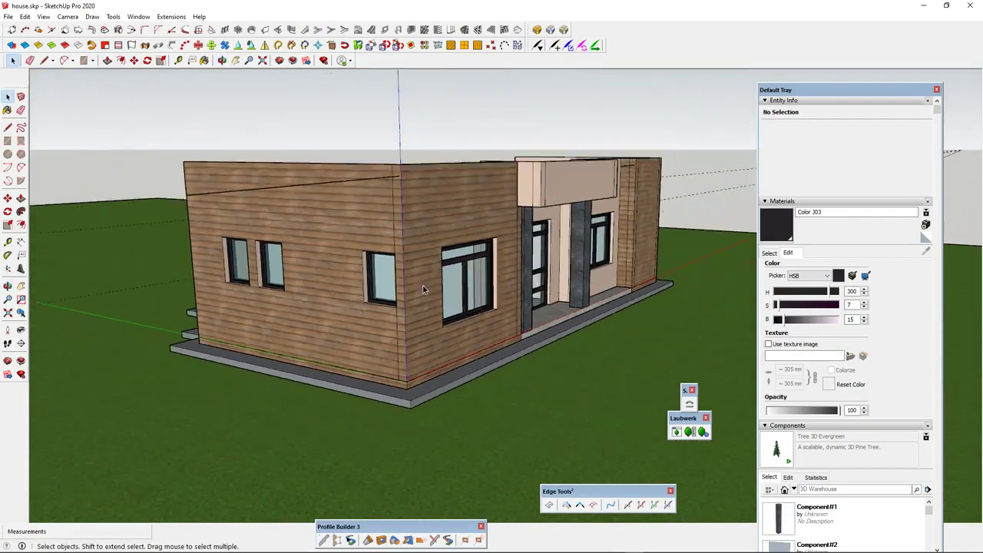
{"action": "scroll", "coordinate": [464, 290], "scroll_direction": "up", "scroll_amount": 3}
{"action": "middle_click_drag", "start_coordinate": [482, 256], "coordinate": [368, 309]}
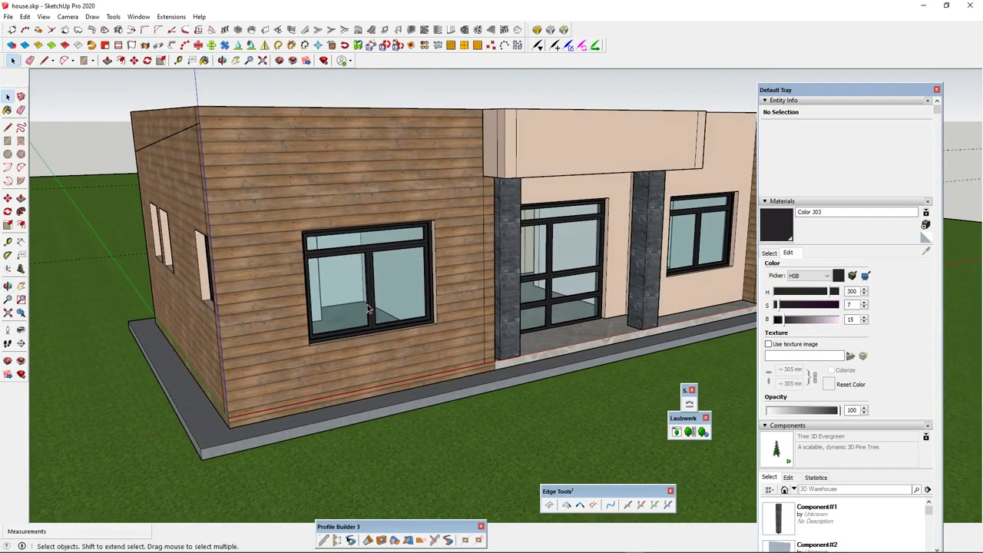
{"action": "middle_click_drag", "start_coordinate": [389, 257], "coordinate": [219, 307]}
{"action": "scroll", "coordinate": [219, 308], "scroll_direction": "down", "scroll_amount": 3}
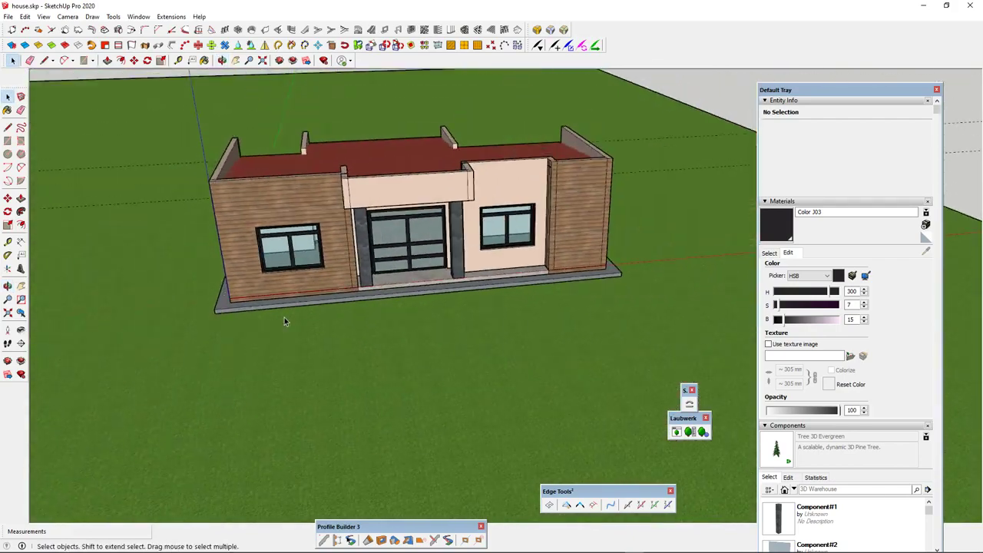
{"action": "middle_click_drag", "start_coordinate": [309, 350], "coordinate": [264, 277]}
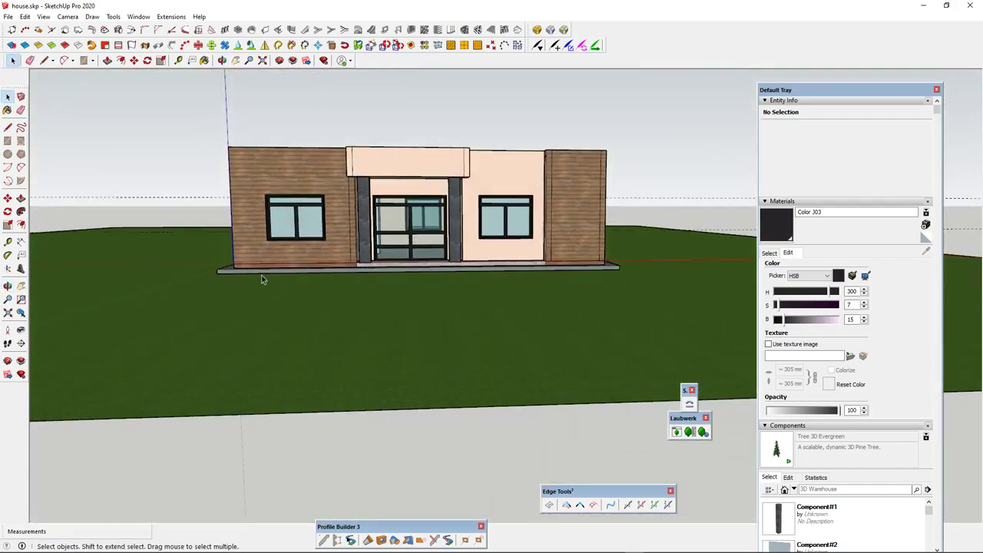
{"action": "scroll", "coordinate": [330, 304], "scroll_direction": "up", "scroll_amount": 3}
{"action": "middle_click_drag", "start_coordinate": [622, 298], "coordinate": [565, 301]}
{"action": "scroll", "coordinate": [388, 315], "scroll_direction": "down", "scroll_amount": 3}
{"action": "middle_click_drag", "start_coordinate": [497, 337], "coordinate": [462, 369]}
{"action": "scroll", "coordinate": [389, 343], "scroll_direction": "down", "scroll_amount": 2}
{"action": "scroll", "coordinate": [389, 343], "scroll_direction": "up", "scroll_amount": 3}
{"action": "mouse_move", "coordinate": [390, 358]}
{"action": "middle_mouse_down"}
{"action": "mouse_move", "coordinate": [396, 376]}
{"action": "mouse_move", "coordinate": [389, 347]}
{"action": "middle_mouse_up"}
{"action": "scroll", "coordinate": [389, 346], "scroll_direction": "down", "scroll_amount": 2}
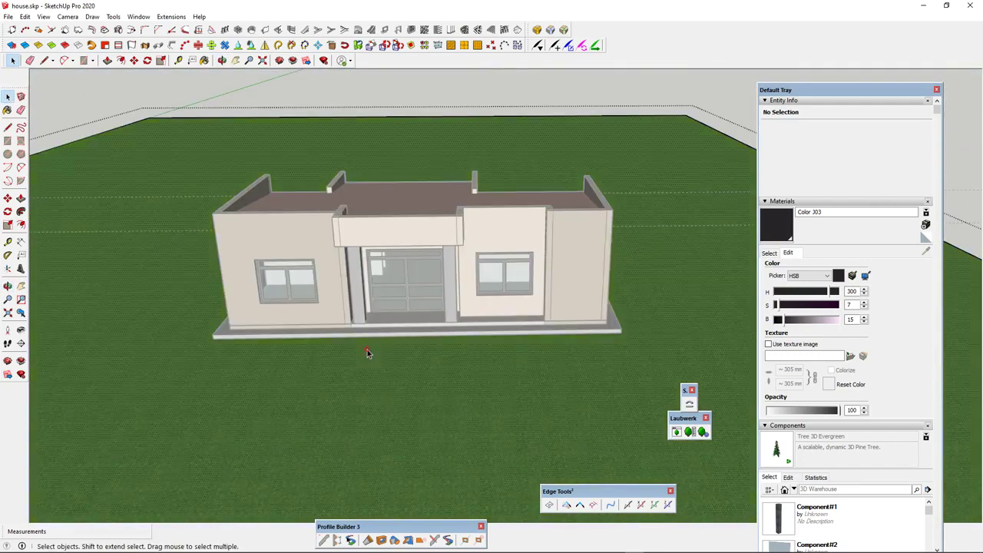
Step: Open the ground group and draw a 10000 by 1000 mm rectangle along the plinth's front edge, starting beside the entrance
{"action": "scroll", "coordinate": [366, 350], "scroll_direction": "up", "scroll_amount": 5}
{"action": "left_click", "coordinate": [362, 341]}
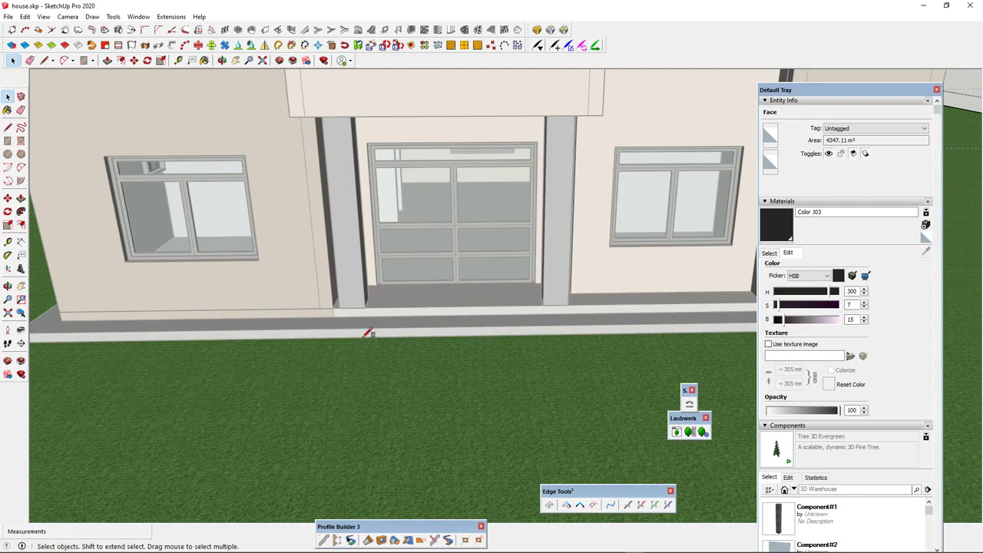
{"action": "key", "text": "r"}
{"action": "left_click", "coordinate": [337, 333]}
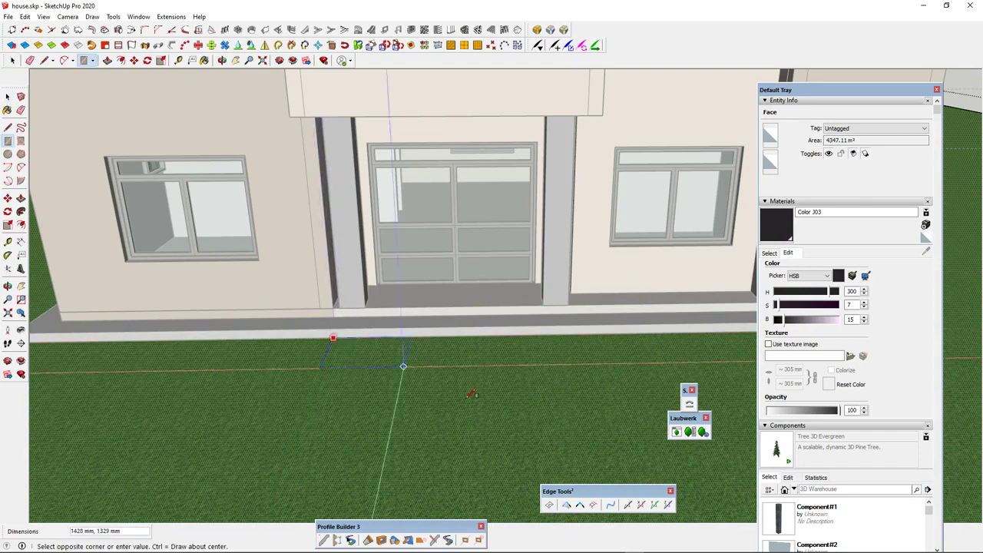
{"action": "scroll", "coordinate": [336, 333], "scroll_direction": "down", "scroll_amount": 5}
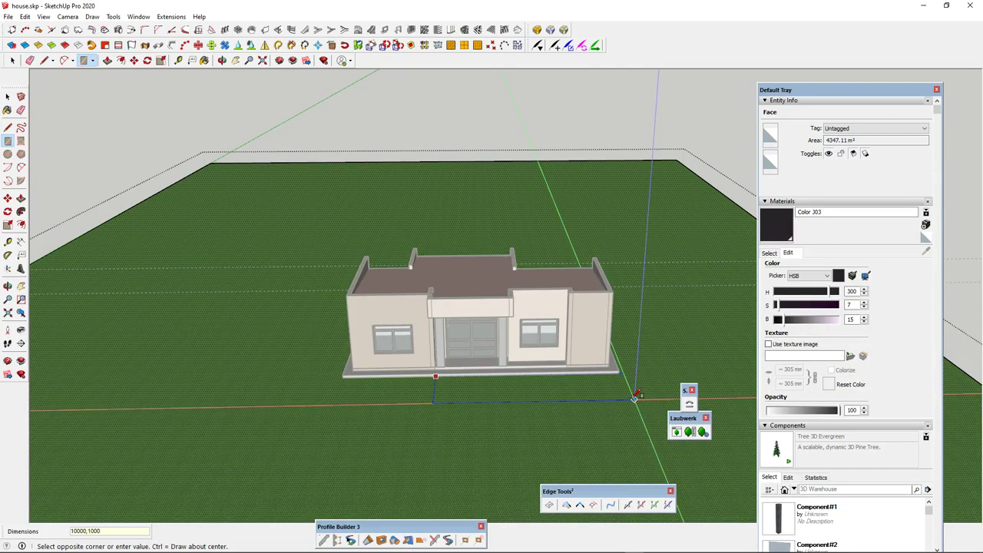
{"action": "key", "text": "Return"}
Step: Examine the strip outlined on the lawn along the front of the house from several angles
{"action": "scroll", "coordinate": [634, 395], "scroll_direction": "up", "scroll_amount": 6}
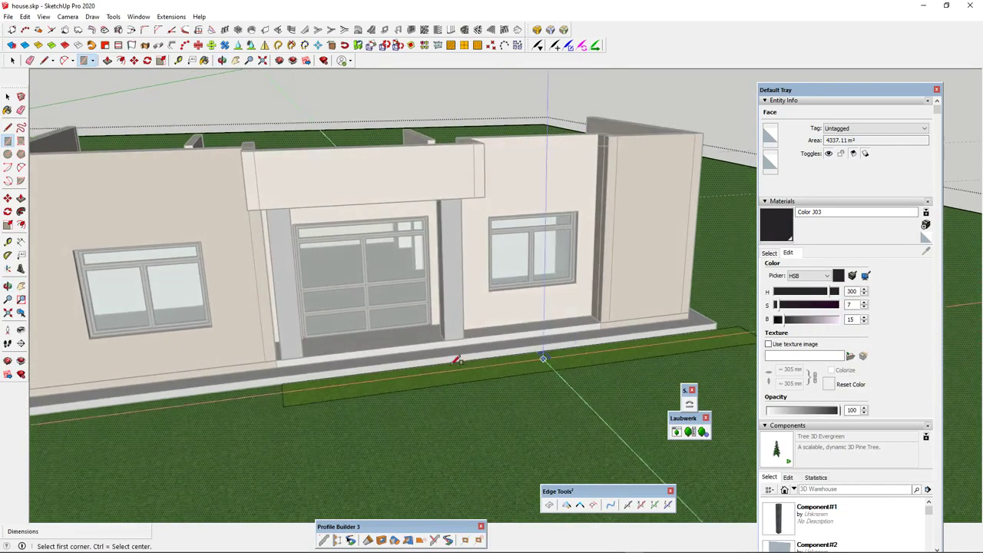
{"action": "scroll", "coordinate": [459, 360], "scroll_direction": "down", "scroll_amount": 4}
{"action": "middle_click_drag", "start_coordinate": [528, 377], "coordinate": [389, 330]}
{"action": "scroll", "coordinate": [391, 334], "scroll_direction": "down", "scroll_amount": 2}
{"action": "scroll", "coordinate": [513, 360], "scroll_direction": "up", "scroll_amount": 2}
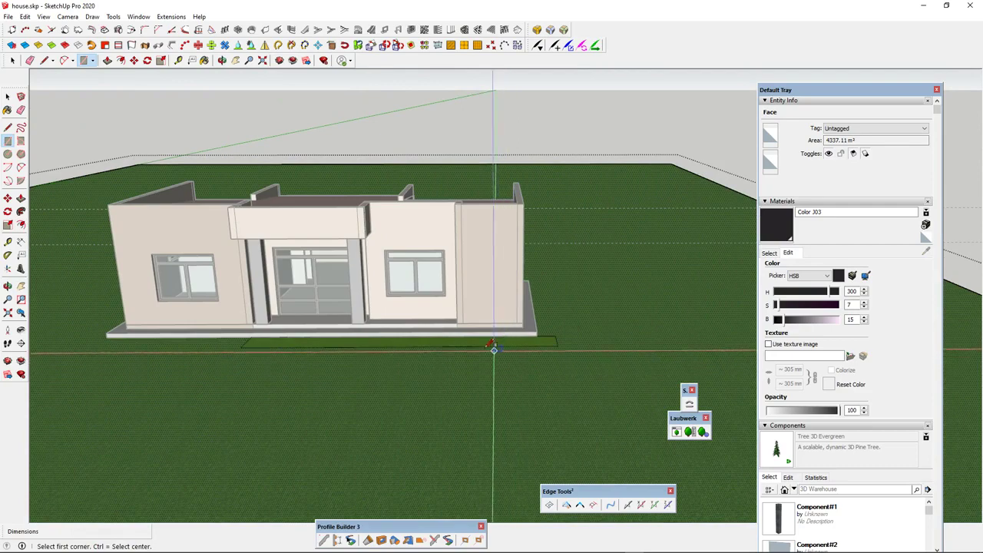
{"action": "scroll", "coordinate": [533, 303], "scroll_direction": "down", "scroll_amount": 2}
{"action": "middle_click_drag", "start_coordinate": [532, 304], "coordinate": [529, 279], "text": "shift"}
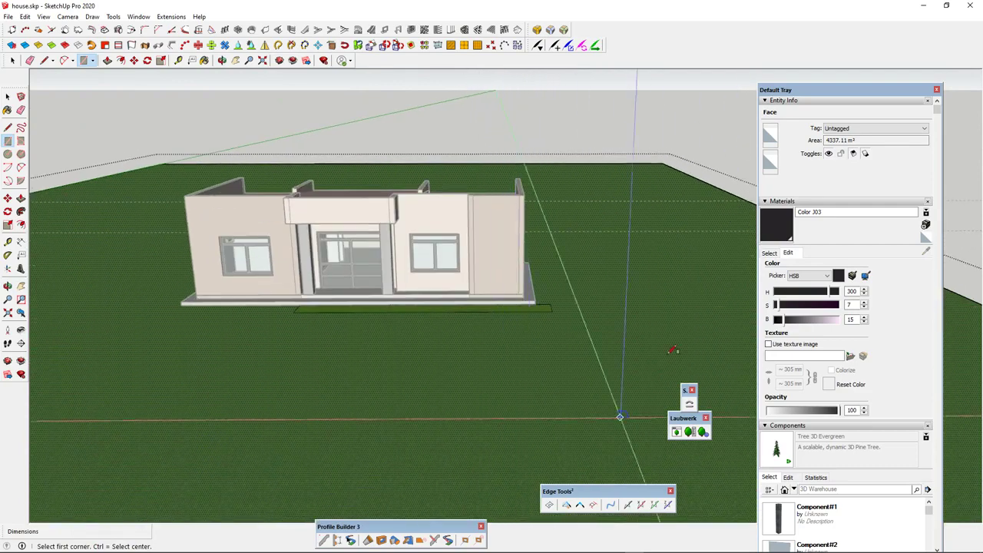
{"action": "scroll", "coordinate": [281, 311], "scroll_direction": "up", "scroll_amount": 4}
{"action": "mouse_move", "coordinate": [285, 313]}
{"action": "middle_mouse_down"}
{"action": "mouse_move", "coordinate": [450, 371]}
{"action": "mouse_move", "coordinate": [453, 389]}
{"action": "middle_mouse_up"}
{"action": "scroll", "coordinate": [359, 325], "scroll_direction": "down", "scroll_amount": 2}
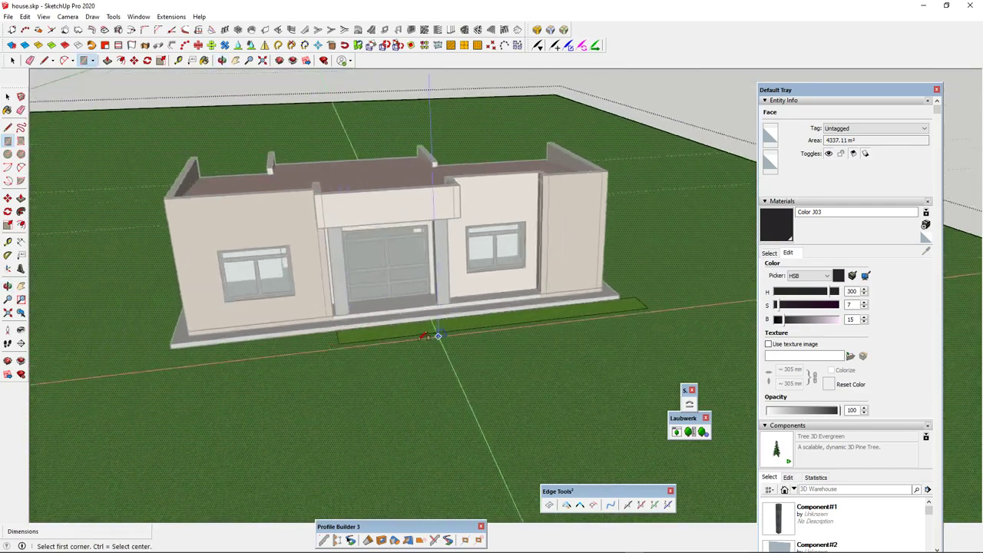
{"action": "scroll", "coordinate": [424, 335], "scroll_direction": "up", "scroll_amount": 4}
{"action": "scroll", "coordinate": [325, 280], "scroll_direction": "down", "scroll_amount": 2}
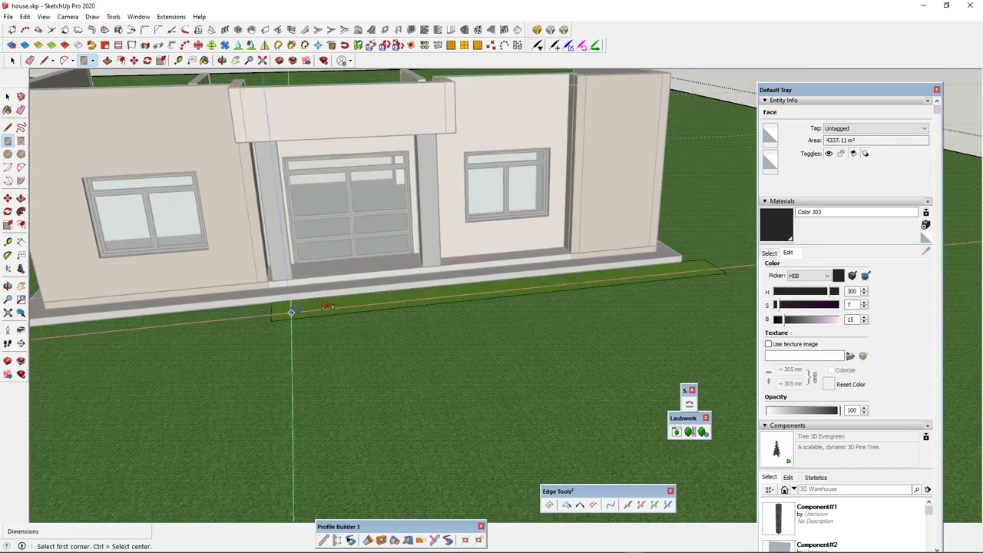
Step: Draw a 5000 by 5000 mm square on the lawn, starting from the front edge of the narrow strip
{"action": "scroll", "coordinate": [326, 305], "scroll_direction": "down", "scroll_amount": 3}
{"action": "middle_click_drag", "start_coordinate": [593, 311], "coordinate": [461, 359]}
{"action": "scroll", "coordinate": [553, 331], "scroll_direction": "up", "scroll_amount": 3}
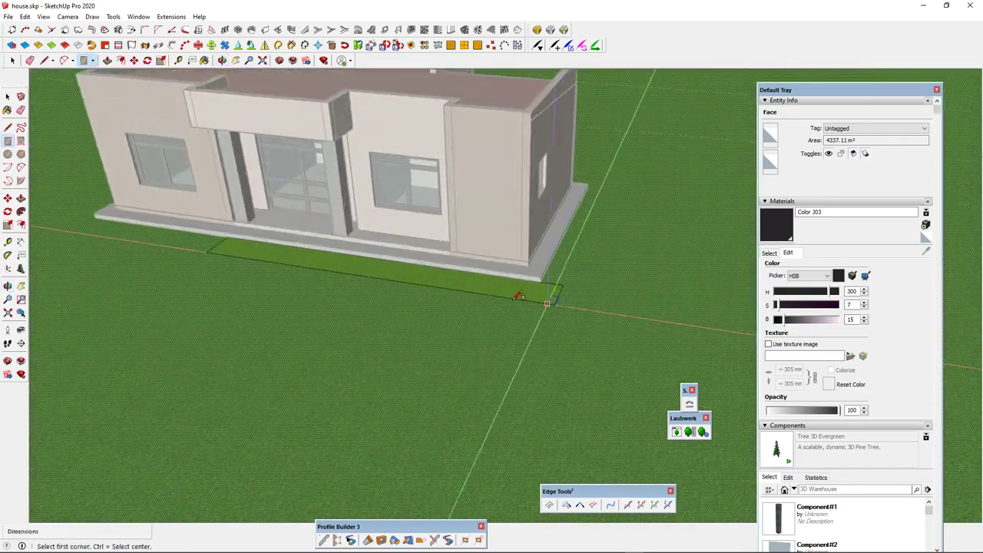
{"action": "left_click", "coordinate": [415, 279]}
{"action": "scroll", "coordinate": [537, 338], "scroll_direction": "down", "scroll_amount": 3}
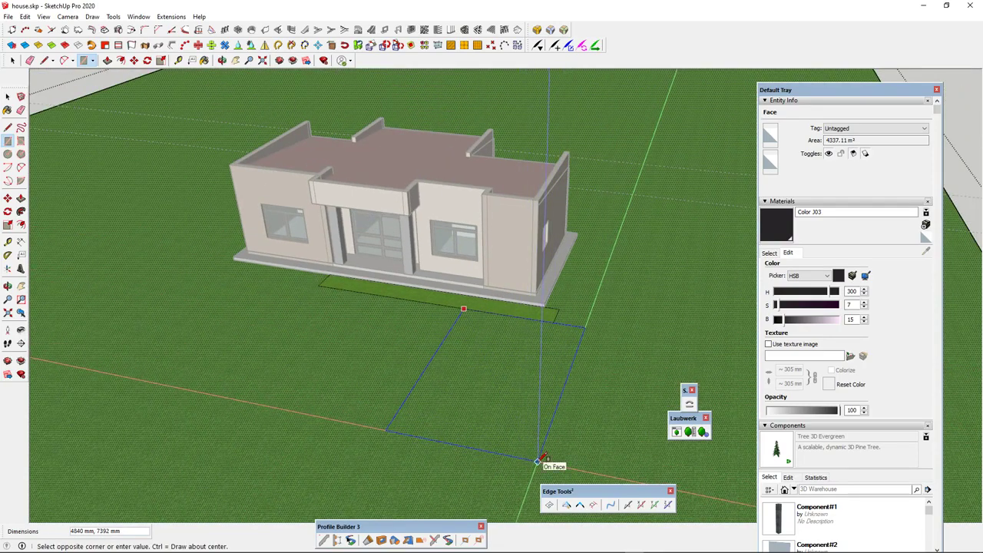
{"action": "scroll", "coordinate": [587, 463], "scroll_direction": "down", "scroll_amount": 2}
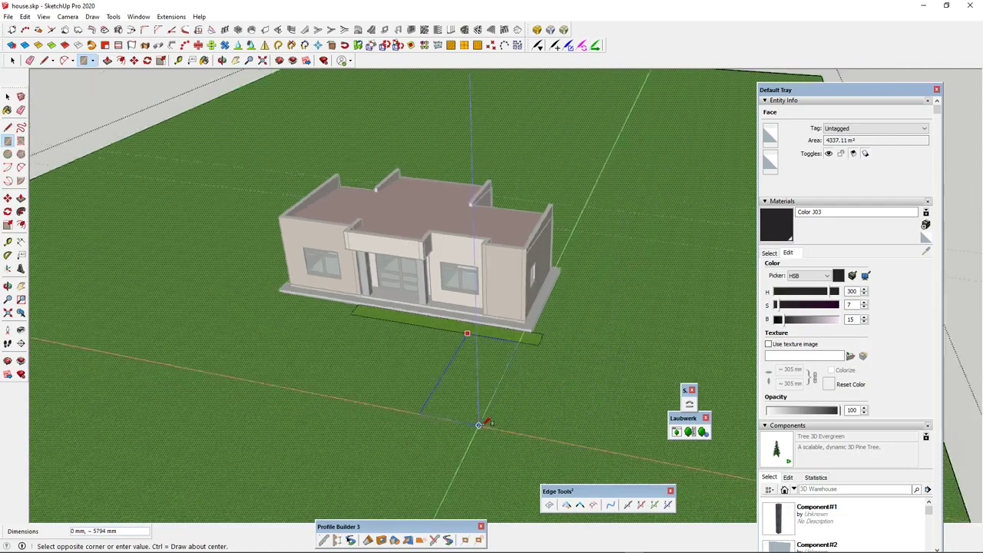
{"action": "scroll", "coordinate": [485, 423], "scroll_direction": "up", "scroll_amount": 2}
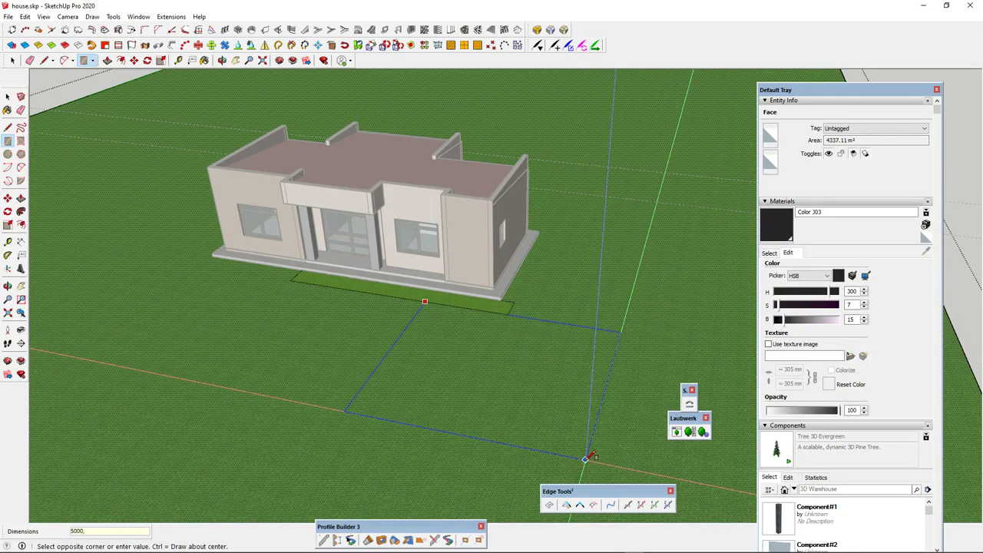
{"action": "key", "text": "Return"}
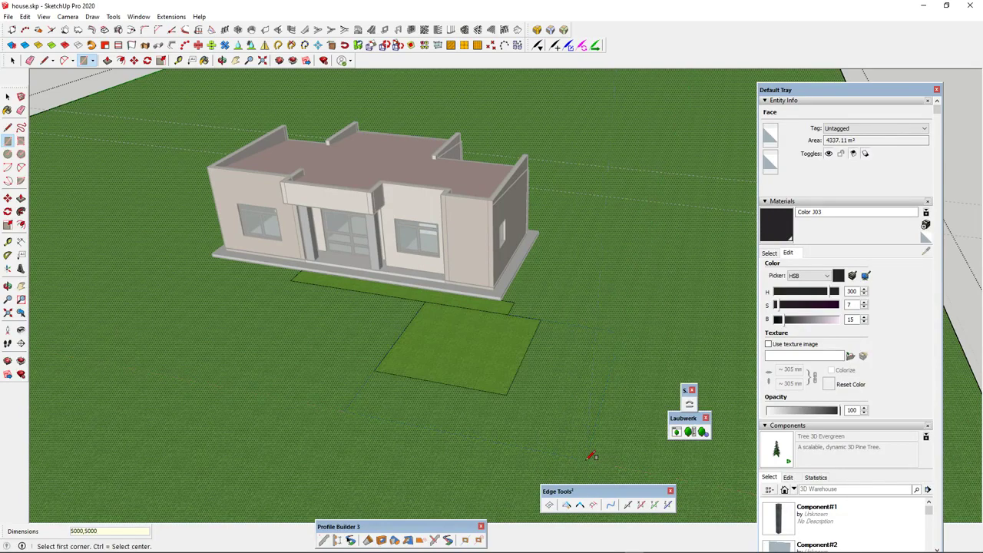
{"action": "middle_click_drag", "start_coordinate": [504, 404], "coordinate": [505, 331]}
{"action": "scroll", "coordinate": [495, 343], "scroll_direction": "up", "scroll_amount": 4}
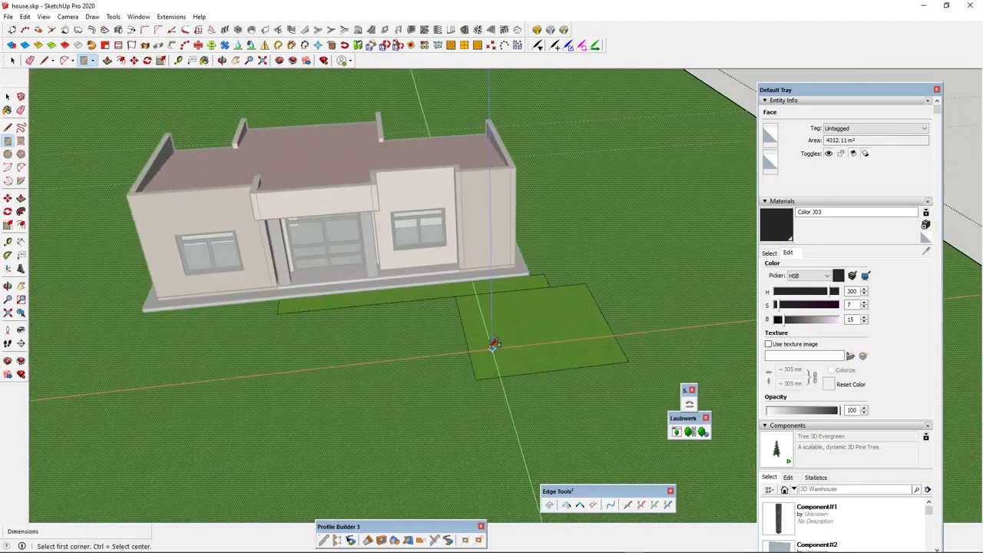
{"action": "key", "text": "space"}
{"action": "scroll", "coordinate": [466, 355], "scroll_direction": "down", "scroll_amount": 3}
{"action": "scroll", "coordinate": [444, 344], "scroll_direction": "up", "scroll_amount": 2}
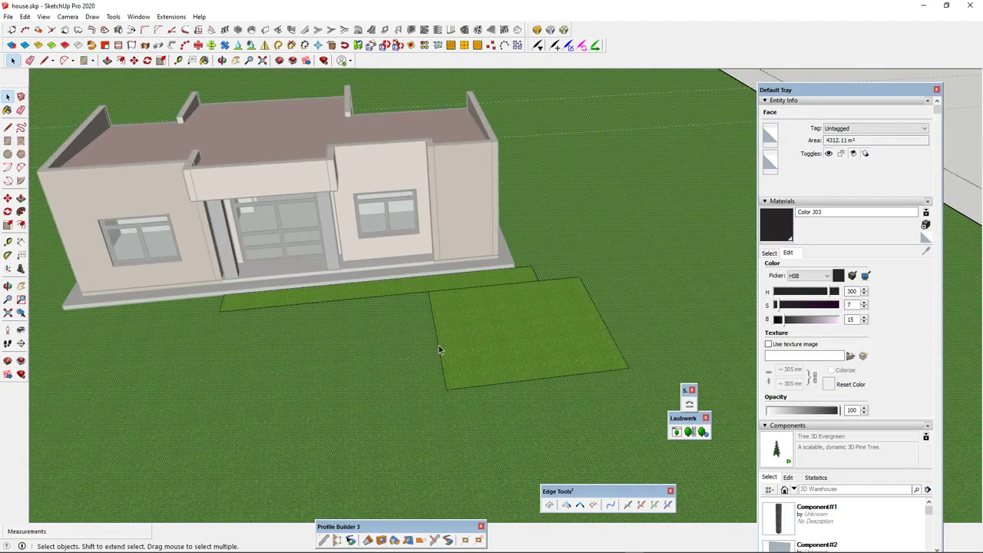
Step: Extend the square on the lawn by moving its outer side edge 6000 mm outward along the red axis
{"action": "key", "text": "Delete"}
{"action": "left_click", "coordinate": [428, 302]}
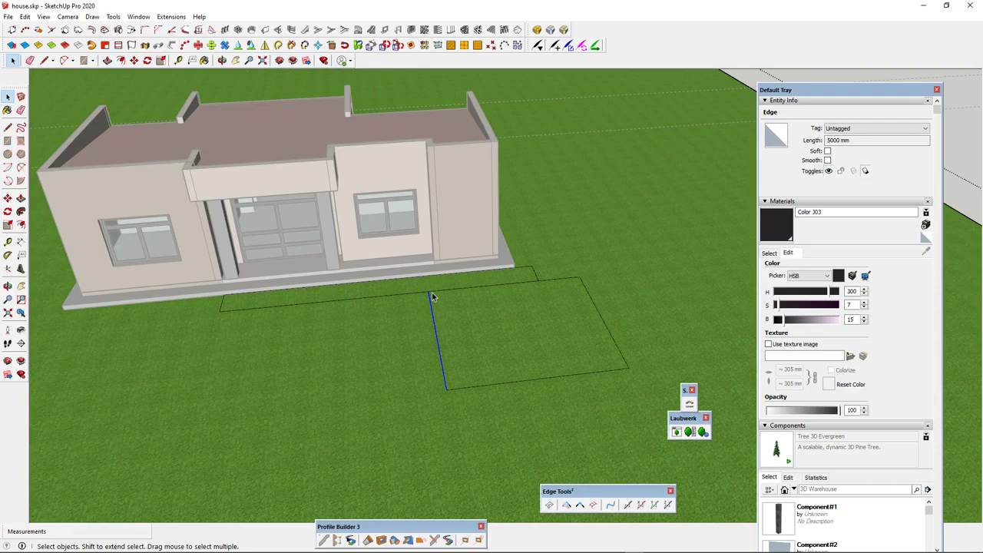
{"action": "key", "text": "m"}
{"action": "key", "text": "space"}
{"action": "key", "text": "m"}
{"action": "left_click", "coordinate": [583, 281]}
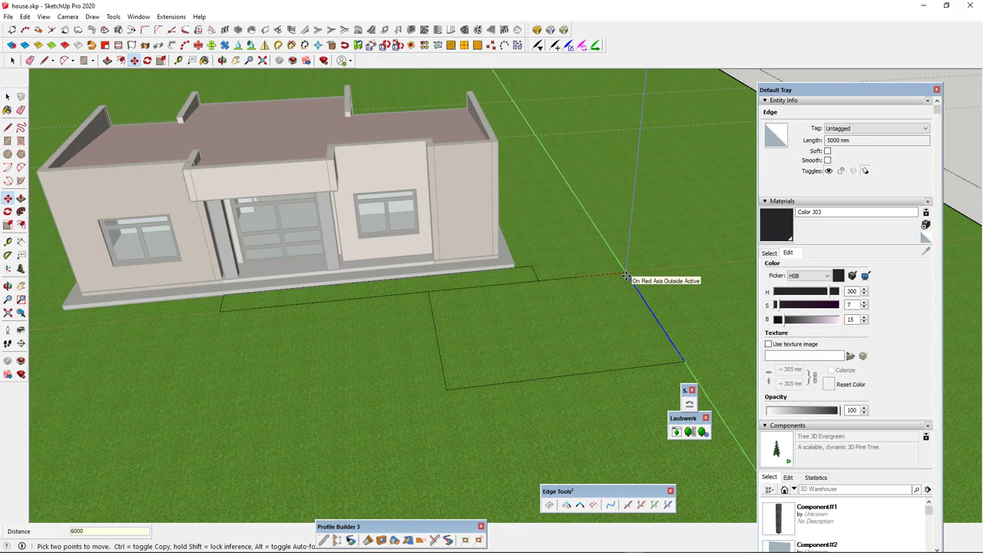
{"action": "key", "text": "Return"}
Step: Examine the enlarged rectangle on the lawn in relation to the house from several angles and distances
{"action": "scroll", "coordinate": [453, 322], "scroll_direction": "down", "scroll_amount": 2}
{"action": "scroll", "coordinate": [453, 323], "scroll_direction": "up", "scroll_amount": 2}
{"action": "middle_click_drag", "start_coordinate": [455, 323], "coordinate": [511, 325]}
{"action": "scroll", "coordinate": [426, 327], "scroll_direction": "up", "scroll_amount": 2}
{"action": "scroll", "coordinate": [418, 312], "scroll_direction": "down", "scroll_amount": 2}
{"action": "scroll", "coordinate": [438, 312], "scroll_direction": "up", "scroll_amount": 2}
{"action": "scroll", "coordinate": [435, 312], "scroll_direction": "down", "scroll_amount": 2}
{"action": "scroll", "coordinate": [466, 321], "scroll_direction": "up", "scroll_amount": 2}
{"action": "scroll", "coordinate": [529, 324], "scroll_direction": "down", "scroll_amount": 2}
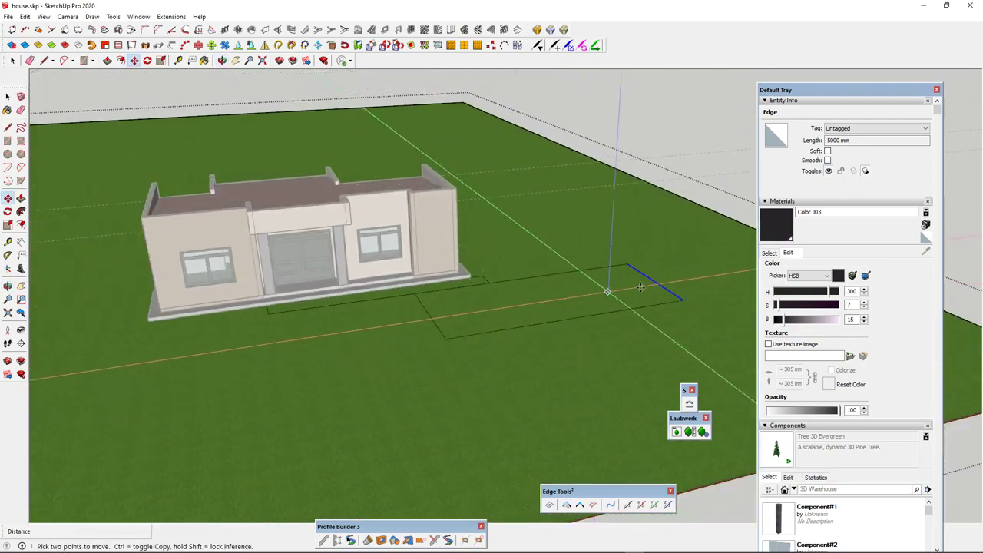
{"action": "middle_click_drag", "start_coordinate": [572, 272], "coordinate": [544, 277]}
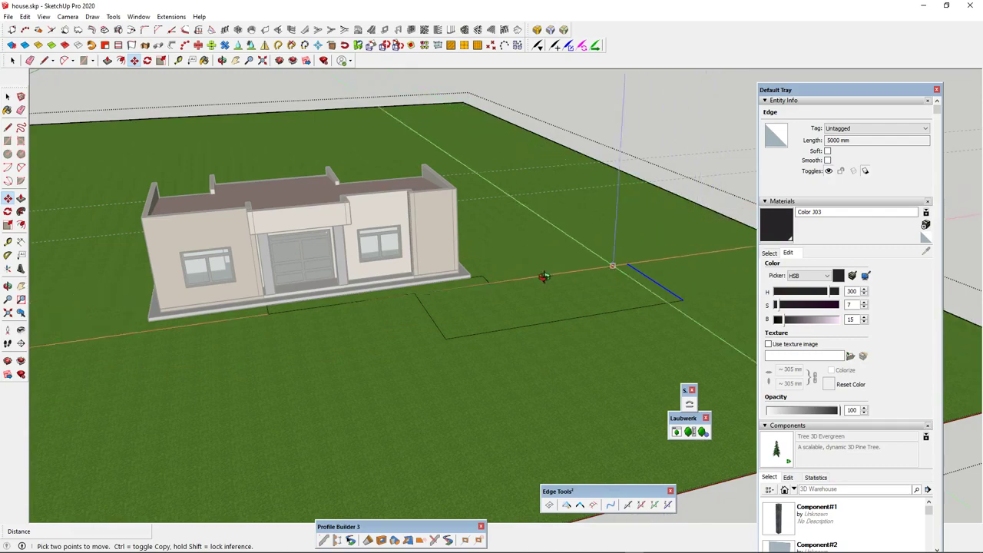
{"action": "scroll", "coordinate": [301, 274], "scroll_direction": "down", "scroll_amount": 3}
{"action": "middle_click_drag", "start_coordinate": [300, 274], "coordinate": [430, 323]}
{"action": "scroll", "coordinate": [509, 294], "scroll_direction": "up", "scroll_amount": 3}
{"action": "scroll", "coordinate": [509, 294], "scroll_direction": "down", "scroll_amount": 3}
{"action": "scroll", "coordinate": [430, 323], "scroll_direction": "up", "scroll_amount": 3}
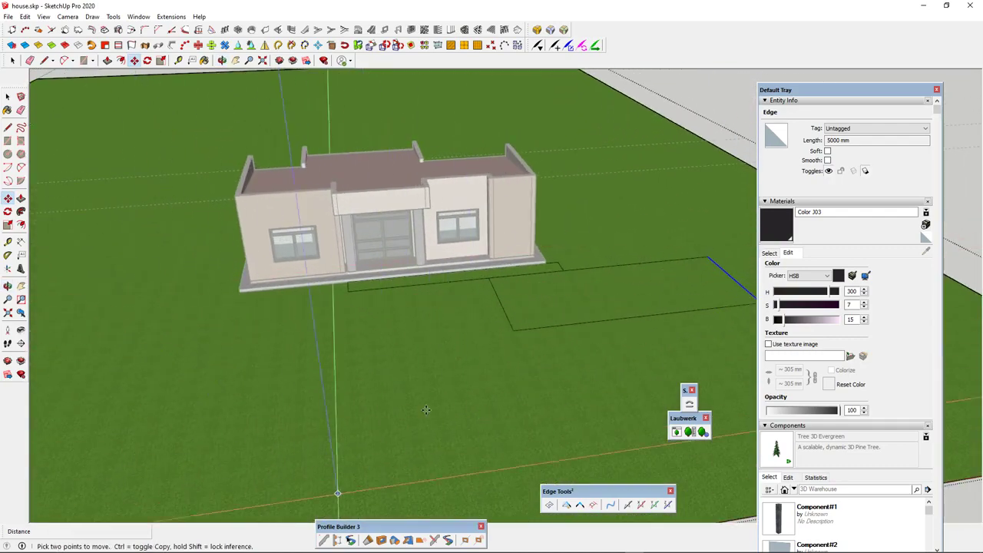
{"action": "scroll", "coordinate": [426, 411], "scroll_direction": "down", "scroll_amount": 3}
{"action": "middle_click_drag", "start_coordinate": [426, 410], "coordinate": [707, 292]}
{"action": "scroll", "coordinate": [707, 293], "scroll_direction": "up", "scroll_amount": 3}
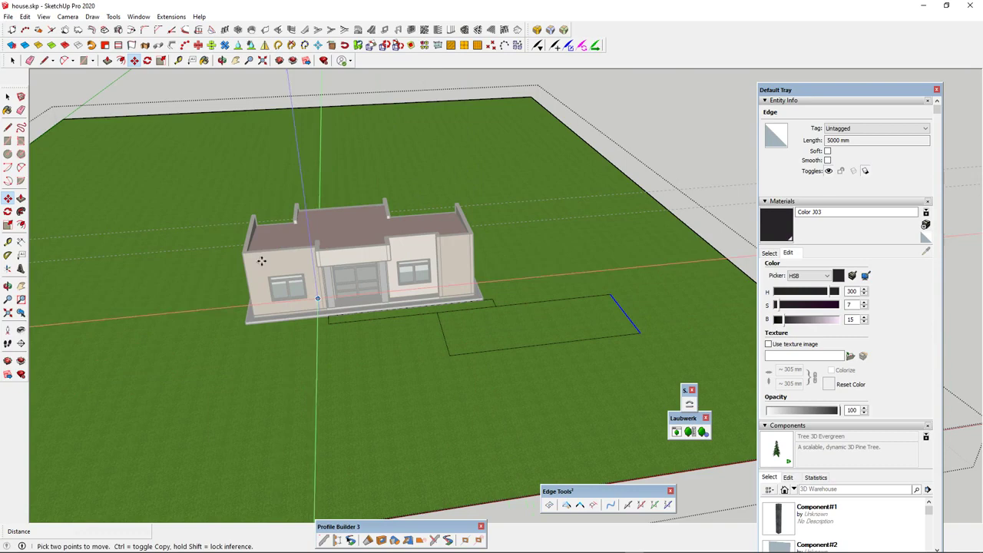
Step: Select the enlarged rectangle's face and import depositphotos_44845239-stock-photo-wave-paving-slabs-seamless-tileable.jpg from the PAVERS folder as a texture
{"action": "left_click", "coordinate": [7, 96]}
{"action": "scroll", "coordinate": [494, 313], "scroll_direction": "up", "scroll_amount": 3}
{"action": "scroll", "coordinate": [494, 314], "scroll_direction": "up", "scroll_amount": 2}
{"action": "left_click", "coordinate": [472, 341]}
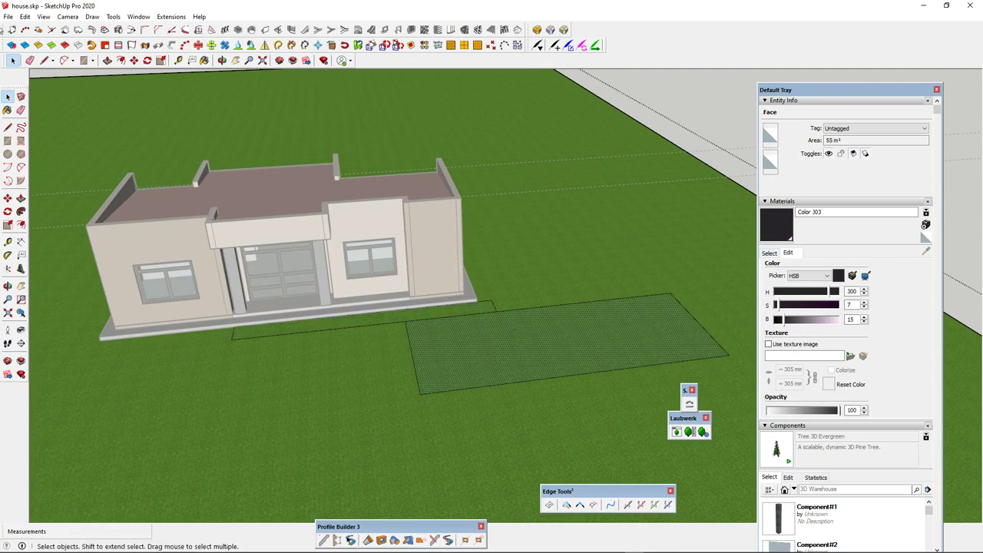
{"action": "left_click", "coordinate": [7, 16]}
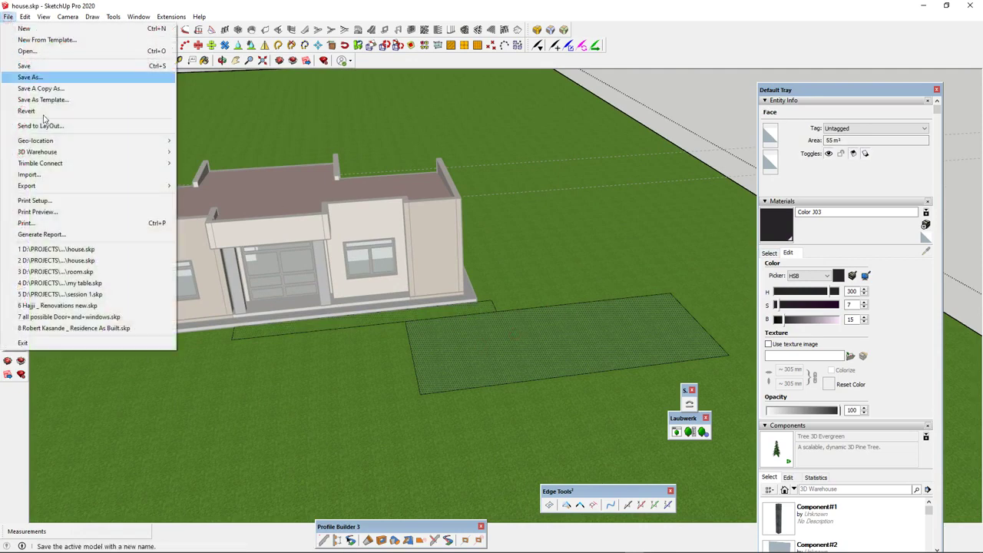
{"action": "left_click", "coordinate": [48, 176]}
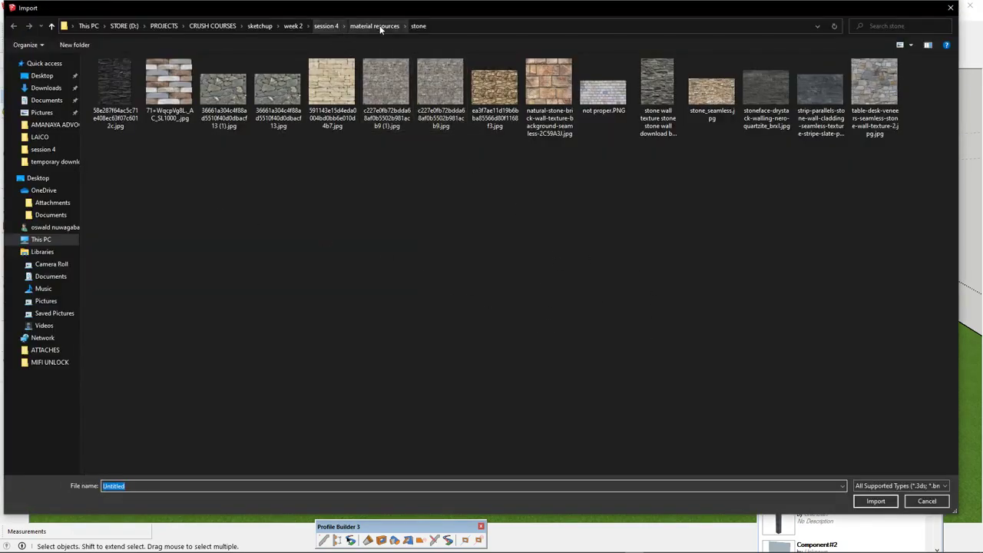
{"action": "left_click", "coordinate": [376, 26]}
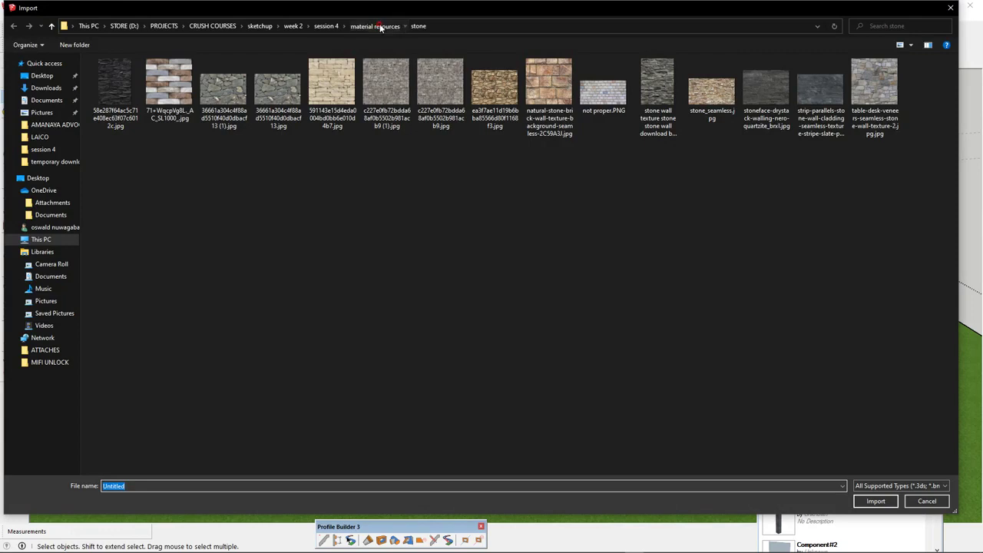
{"action": "double_click", "coordinate": [126, 225]}
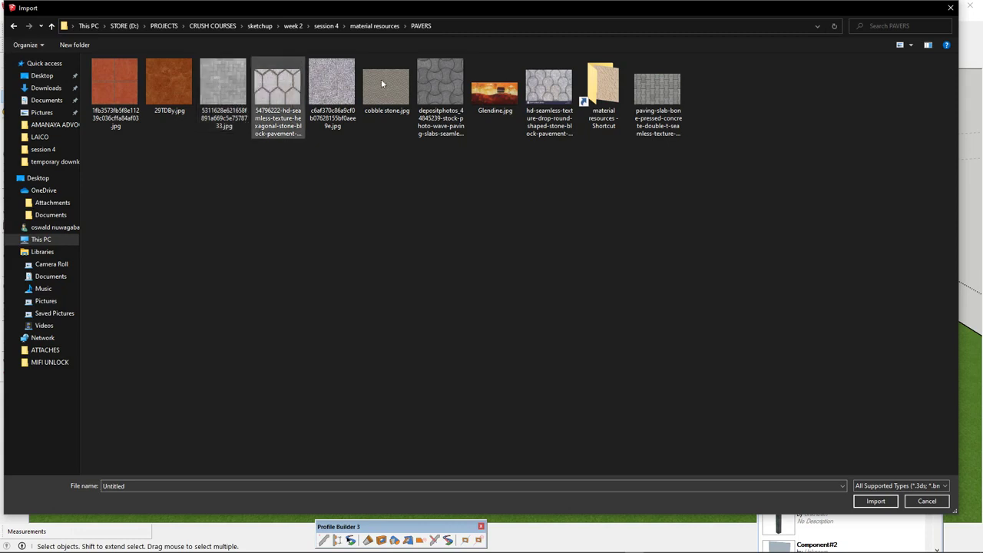
{"action": "left_click", "coordinate": [427, 73]}
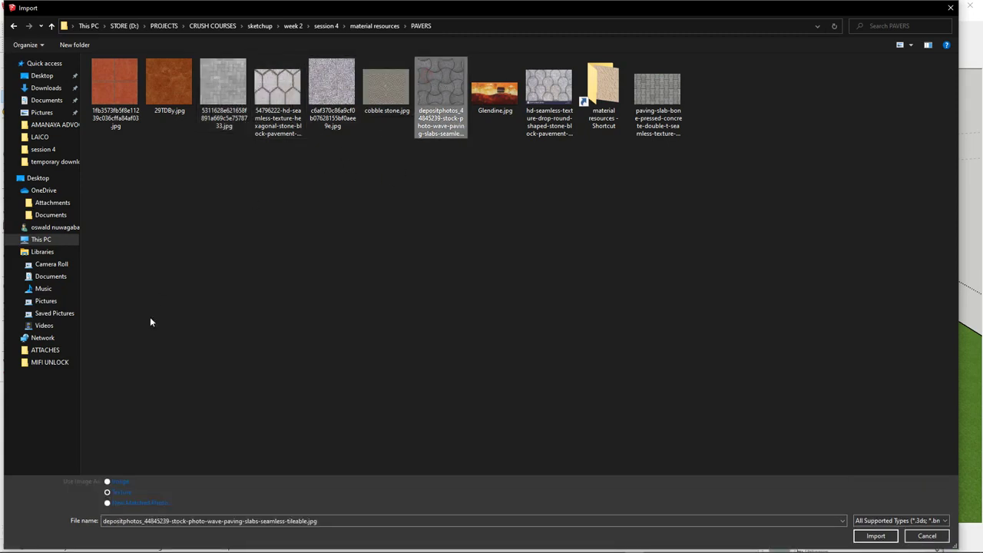
{"action": "left_click", "coordinate": [876, 536]}
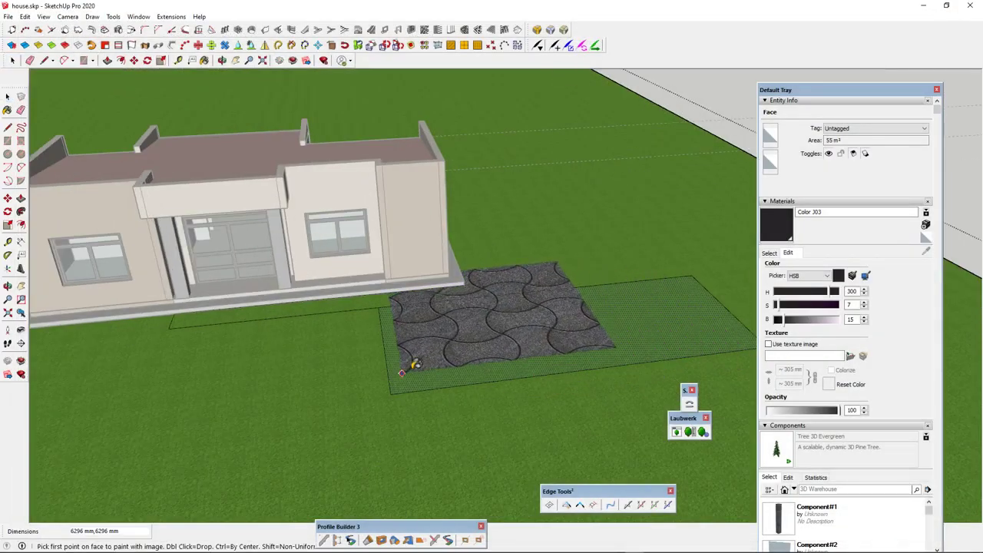
Step: Paint the enlarged rectangle with the imported wave paving texture at an image size of about 1947 mm
{"action": "left_click", "coordinate": [401, 374]}
{"action": "left_click", "coordinate": [464, 344]}
{"action": "scroll", "coordinate": [458, 345], "scroll_direction": "down", "scroll_amount": 2}
{"action": "scroll", "coordinate": [453, 346], "scroll_direction": "up", "scroll_amount": 2}
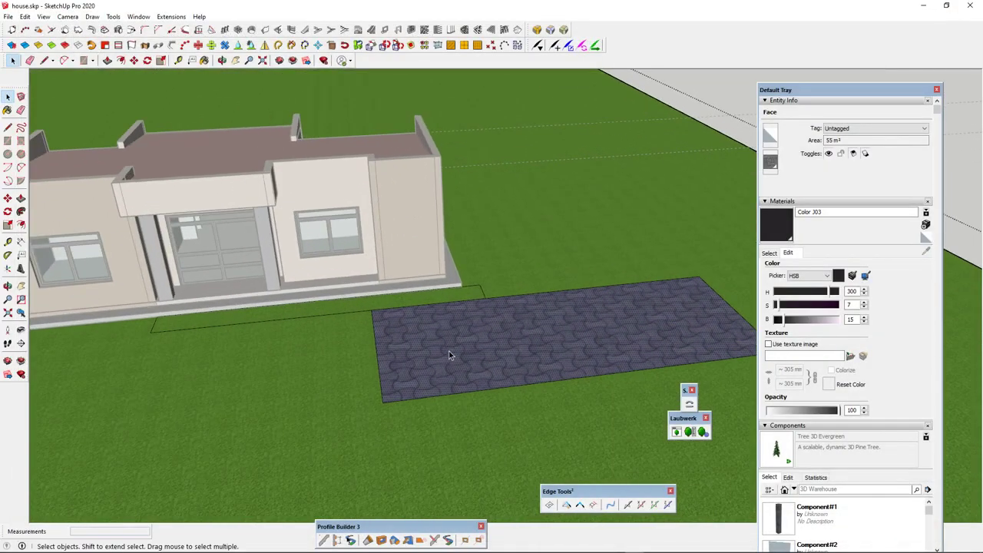
{"action": "scroll", "coordinate": [604, 353], "scroll_direction": "up", "scroll_amount": 2}
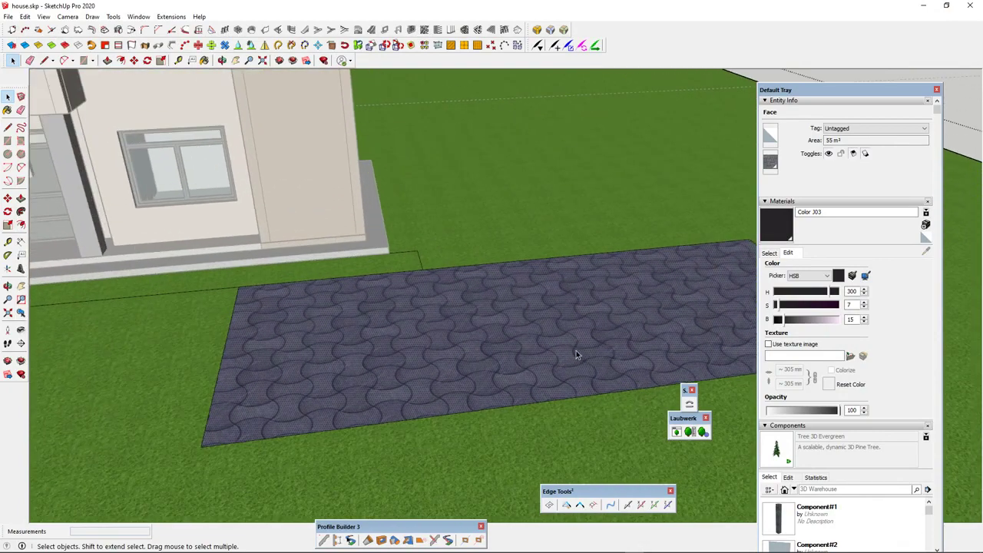
Step: Sample the wave paving material from the rectangle and set its texture size to 600 by 600 mm
{"action": "left_click", "coordinate": [769, 253]}
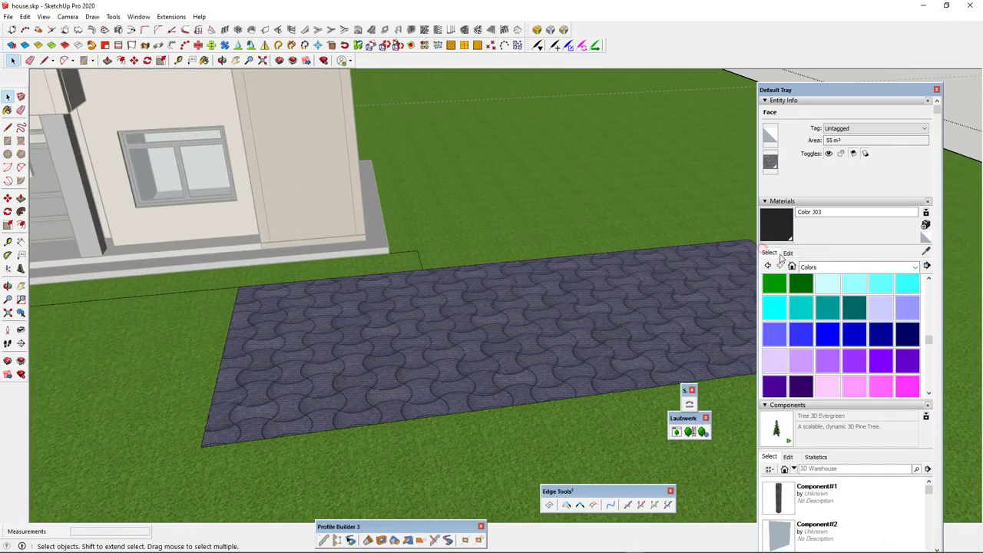
{"action": "left_click", "coordinate": [924, 252]}
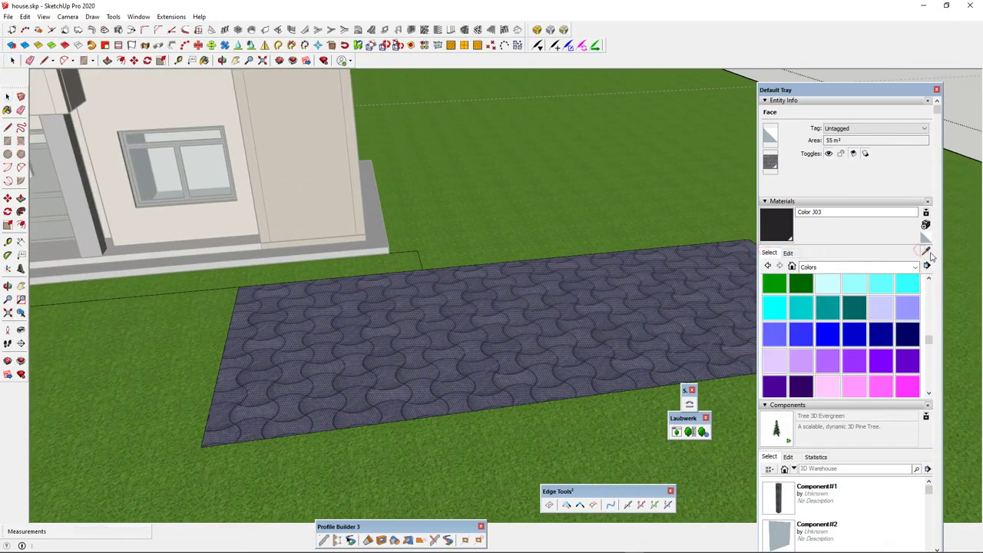
{"action": "left_click", "coordinate": [586, 350]}
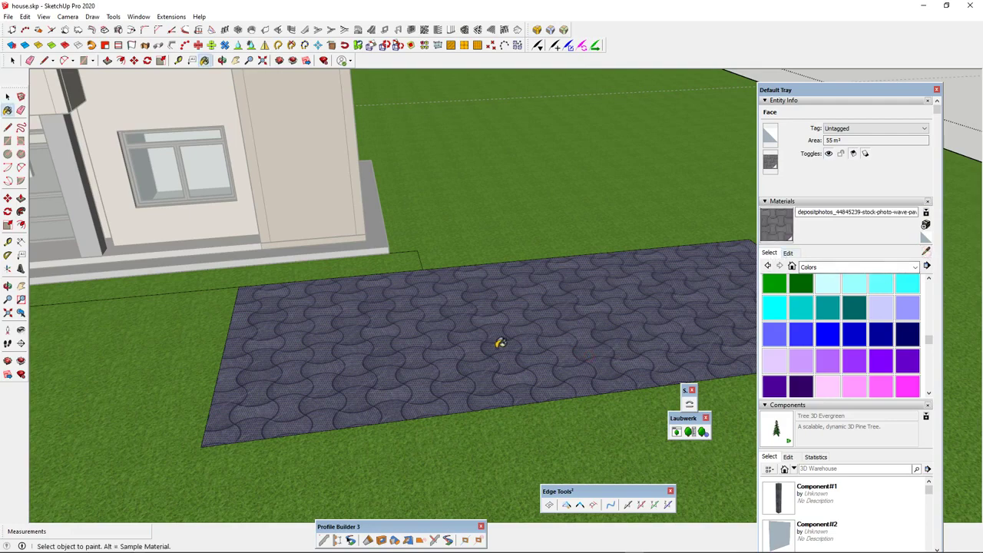
{"action": "middle_click_drag", "start_coordinate": [499, 344], "coordinate": [744, 259]}
{"action": "left_click", "coordinate": [788, 253]}
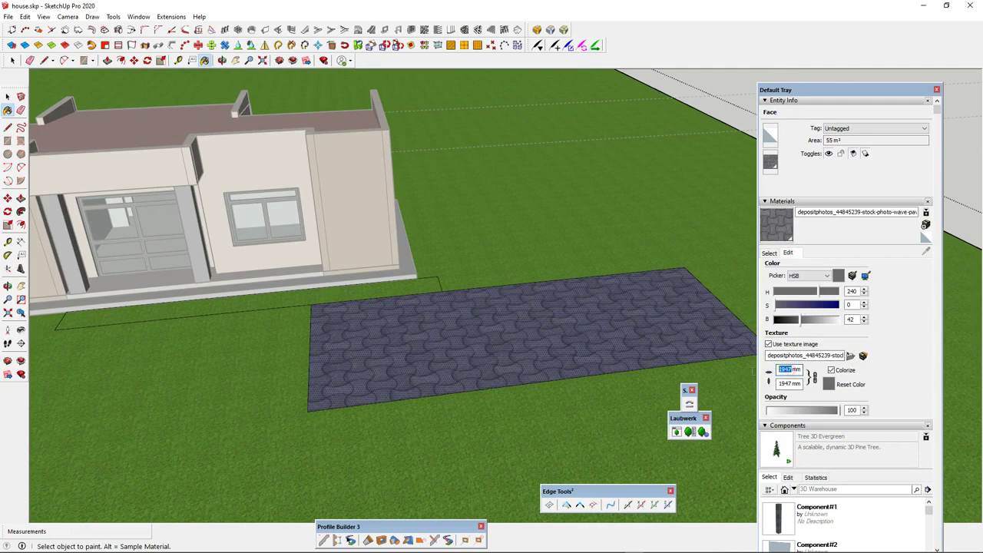
{"action": "type", "text": "6"}
{"action": "key", "text": "Return"}
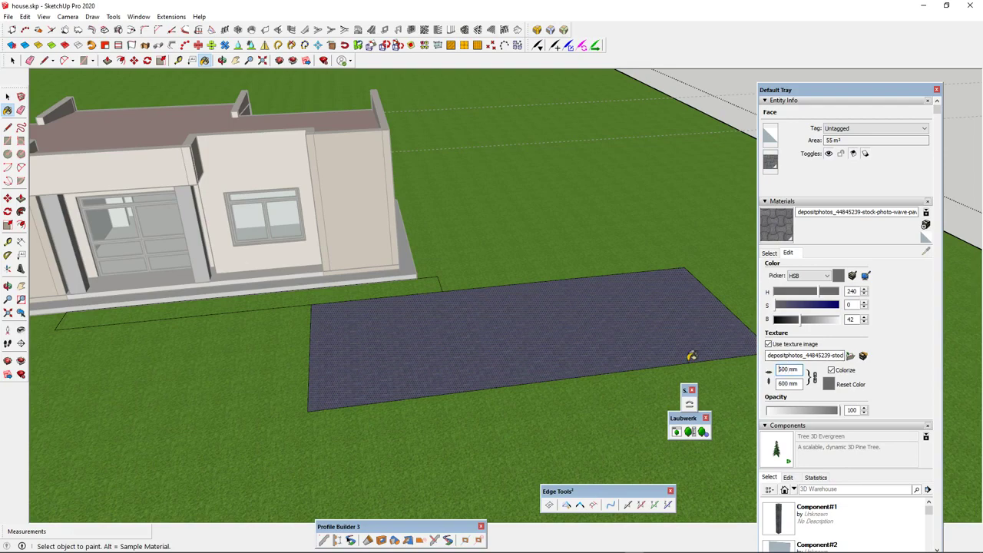
Step: Paint the narrow strip along the front of the plinth with the same wave paving material
{"action": "scroll", "coordinate": [446, 346], "scroll_direction": "up", "scroll_amount": 5}
{"action": "scroll", "coordinate": [476, 359], "scroll_direction": "down", "scroll_amount": 3}
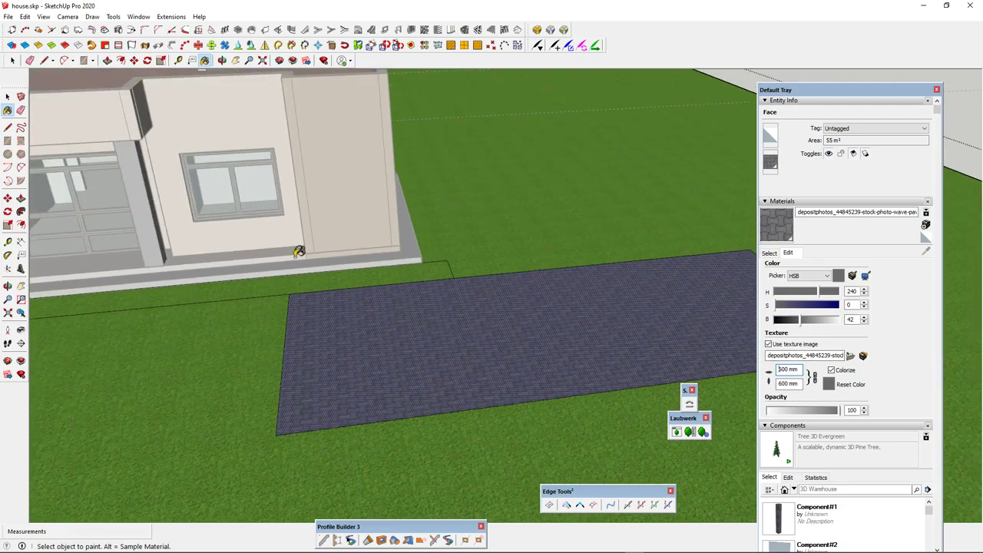
{"action": "scroll", "coordinate": [372, 282], "scroll_direction": "up", "scroll_amount": 3}
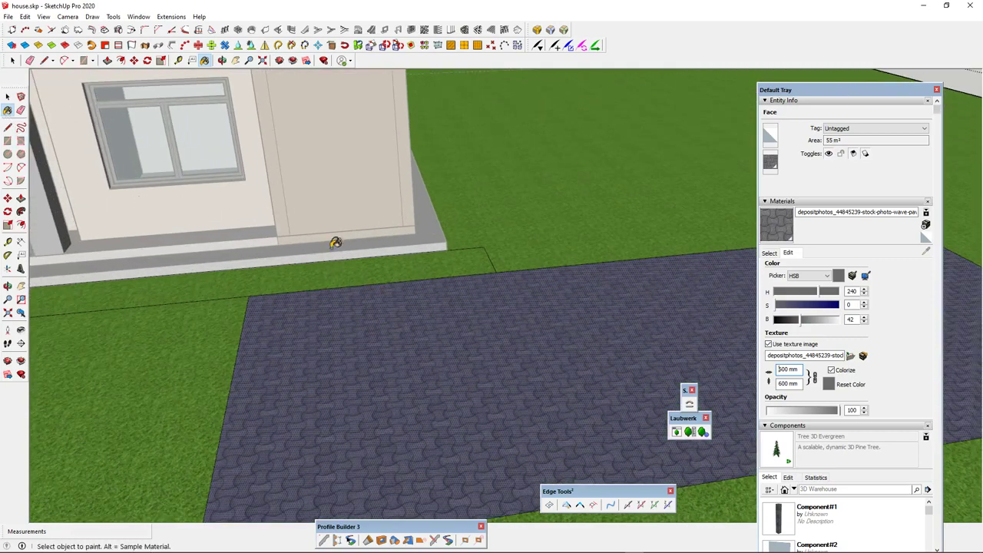
{"action": "key", "text": "alt"}
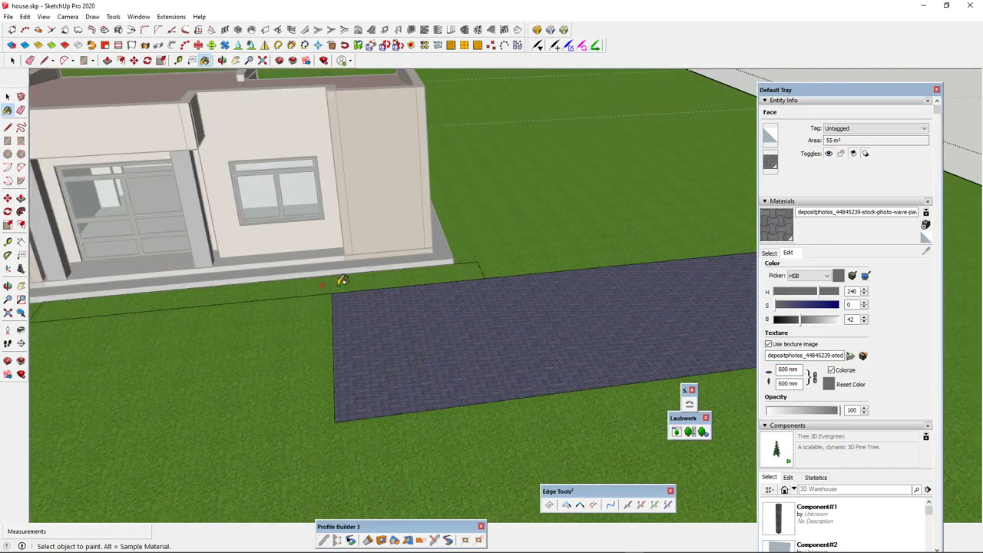
{"action": "left_click", "coordinate": [343, 280]}
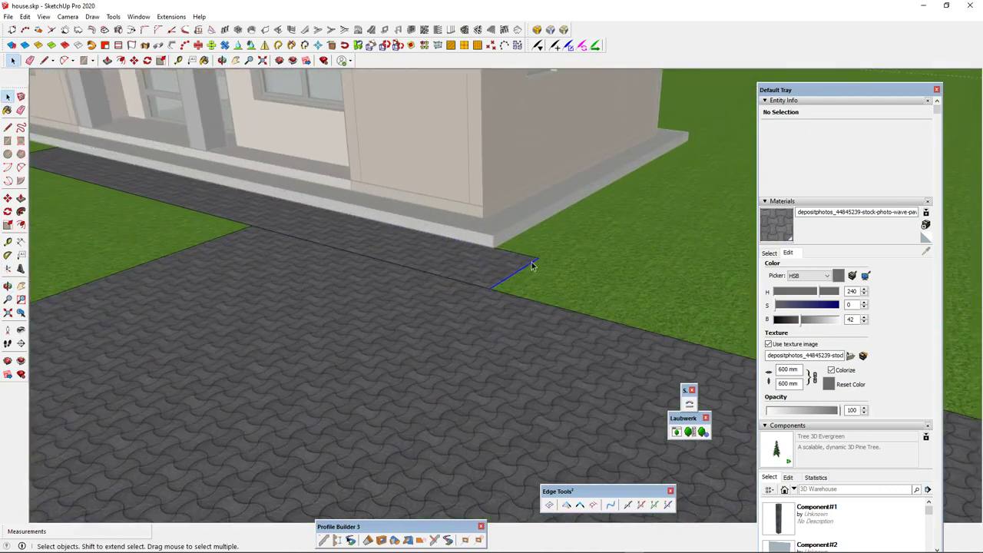
Step: Move the paved strip's short end edge back in line with the plinth's front corner and leave the ground group
{"action": "left_click", "coordinate": [532, 265]}
{"action": "key", "text": "m"}
{"action": "left_click", "coordinate": [540, 259]}
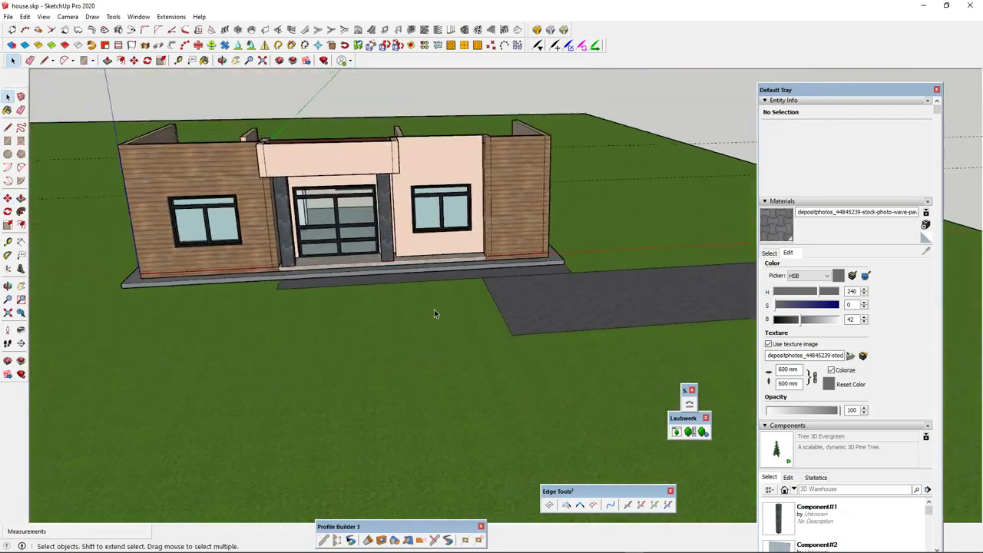
Step: Examine the house front with the paved strip and driveway from several angles and distances
{"action": "scroll", "coordinate": [435, 314], "scroll_direction": "down", "scroll_amount": 3}
{"action": "mouse_move", "coordinate": [463, 316]}
{"action": "middle_mouse_down"}
{"action": "mouse_move", "coordinate": [612, 343]}
{"action": "mouse_move", "coordinate": [559, 339]}
{"action": "mouse_move", "coordinate": [531, 363]}
{"action": "mouse_move", "coordinate": [325, 364]}
{"action": "mouse_move", "coordinate": [406, 336]}
{"action": "mouse_move", "coordinate": [395, 322]}
{"action": "mouse_move", "coordinate": [388, 256]}
{"action": "middle_mouse_up"}
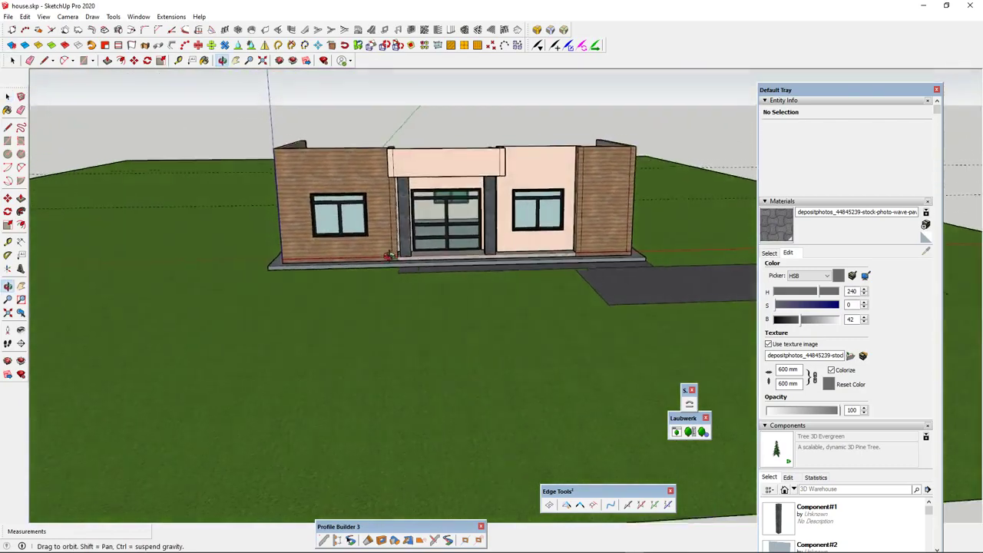
{"action": "scroll", "coordinate": [425, 257], "scroll_direction": "up", "scroll_amount": 6}
{"action": "middle_click_drag", "start_coordinate": [380, 288], "coordinate": [361, 307]}
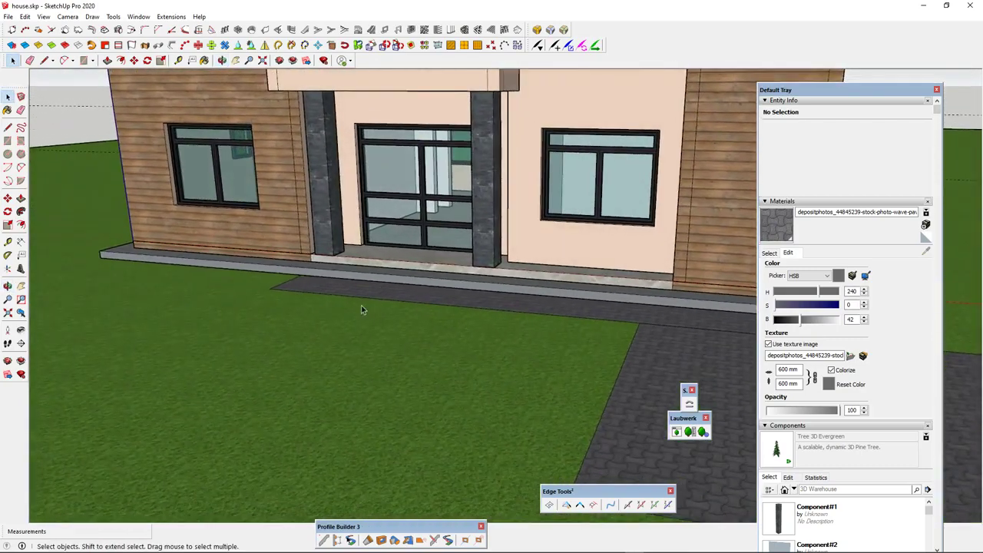
{"action": "scroll", "coordinate": [362, 309], "scroll_direction": "down", "scroll_amount": 2}
{"action": "scroll", "coordinate": [545, 283], "scroll_direction": "up", "scroll_amount": 2}
{"action": "middle_click_drag", "start_coordinate": [441, 382], "coordinate": [610, 309]}
{"action": "scroll", "coordinate": [473, 319], "scroll_direction": "down", "scroll_amount": 2}
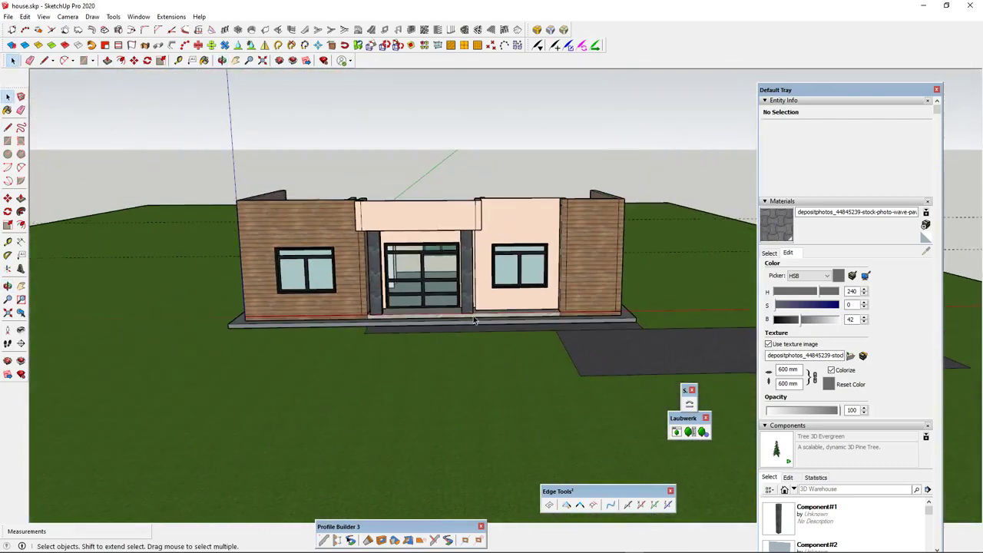
{"action": "scroll", "coordinate": [474, 321], "scroll_direction": "up", "scroll_amount": 2}
{"action": "scroll", "coordinate": [338, 334], "scroll_direction": "down", "scroll_amount": 2}
{"action": "scroll", "coordinate": [520, 329], "scroll_direction": "up", "scroll_amount": 2}
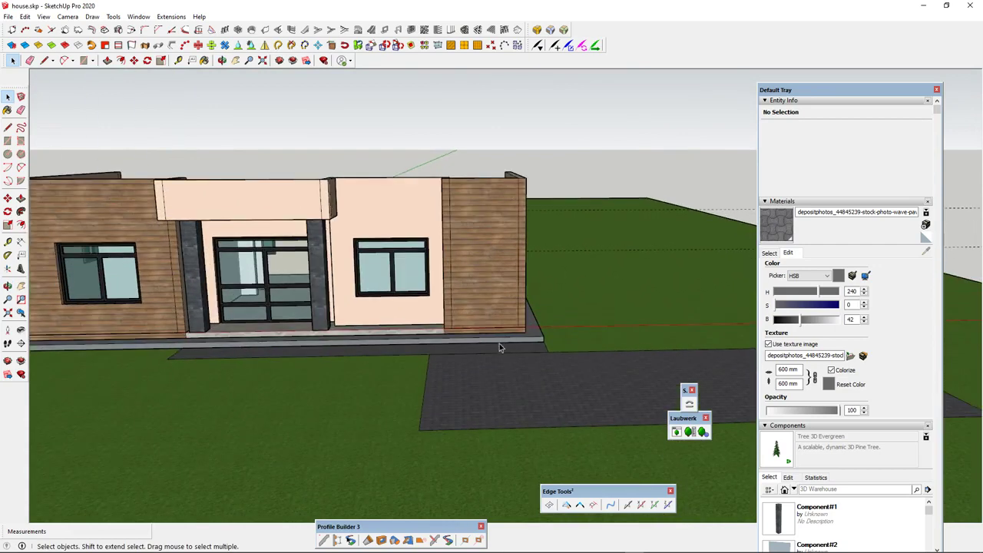
{"action": "scroll", "coordinate": [499, 347], "scroll_direction": "down", "scroll_amount": 2}
{"action": "middle_click_drag", "start_coordinate": [499, 348], "coordinate": [458, 292]}
{"action": "scroll", "coordinate": [459, 289], "scroll_direction": "up", "scroll_amount": 2}
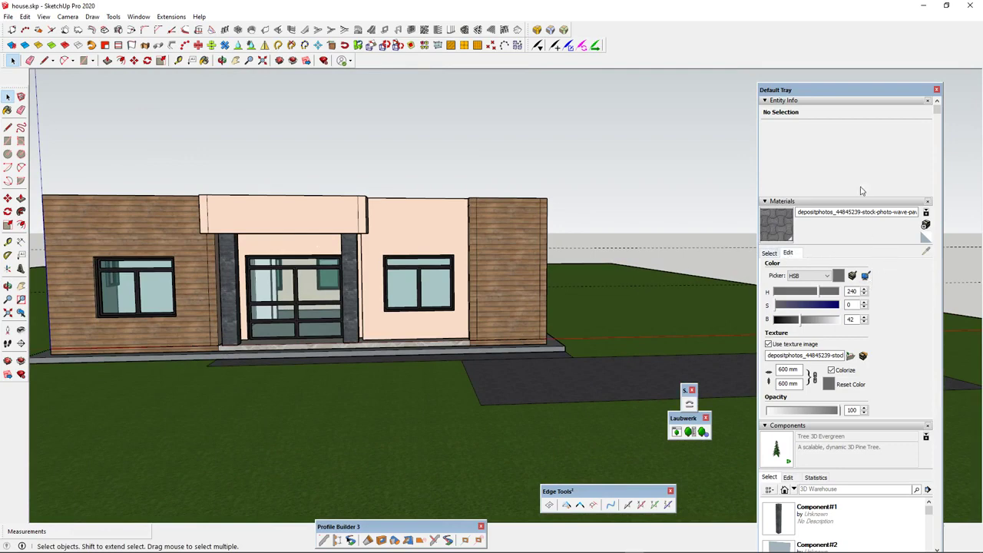
Step: Browse the components in the model and pick the Component#7 window for placement
{"action": "scroll", "coordinate": [881, 323], "scroll_direction": "down", "scroll_amount": 5}
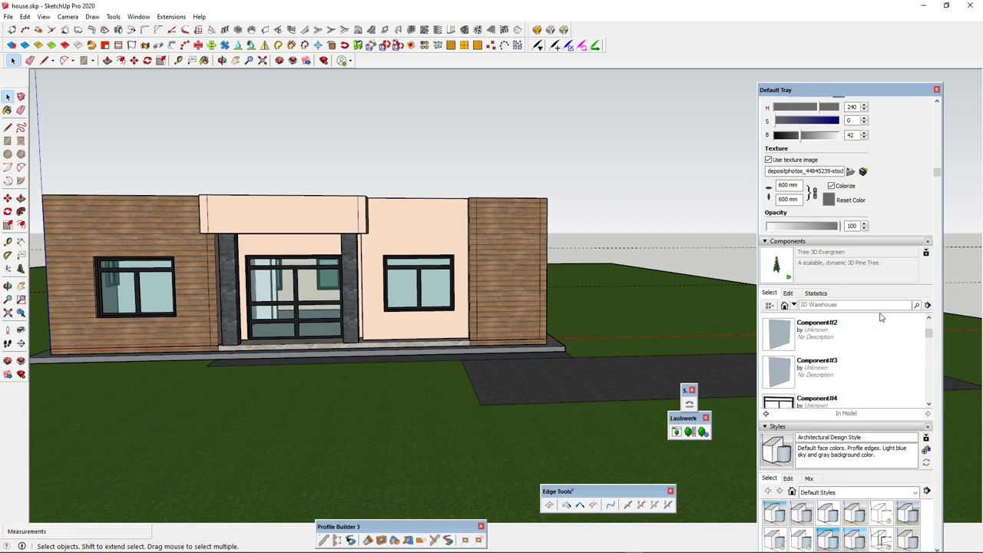
{"action": "scroll", "coordinate": [881, 317], "scroll_direction": "down", "scroll_amount": 4}
{"action": "scroll", "coordinate": [801, 248], "scroll_direction": "up", "scroll_amount": 2}
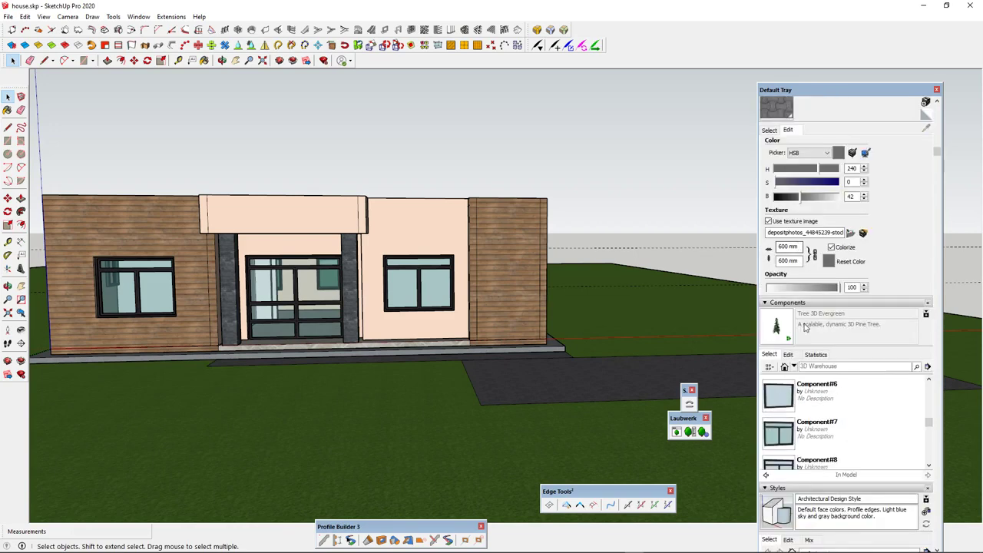
{"action": "left_click", "coordinate": [783, 303]}
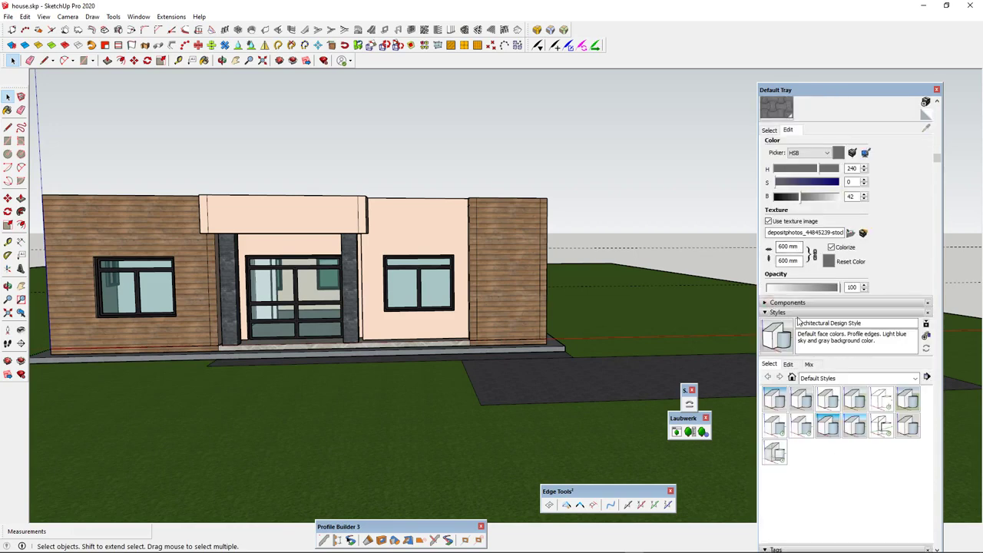
{"action": "left_click", "coordinate": [796, 304]}
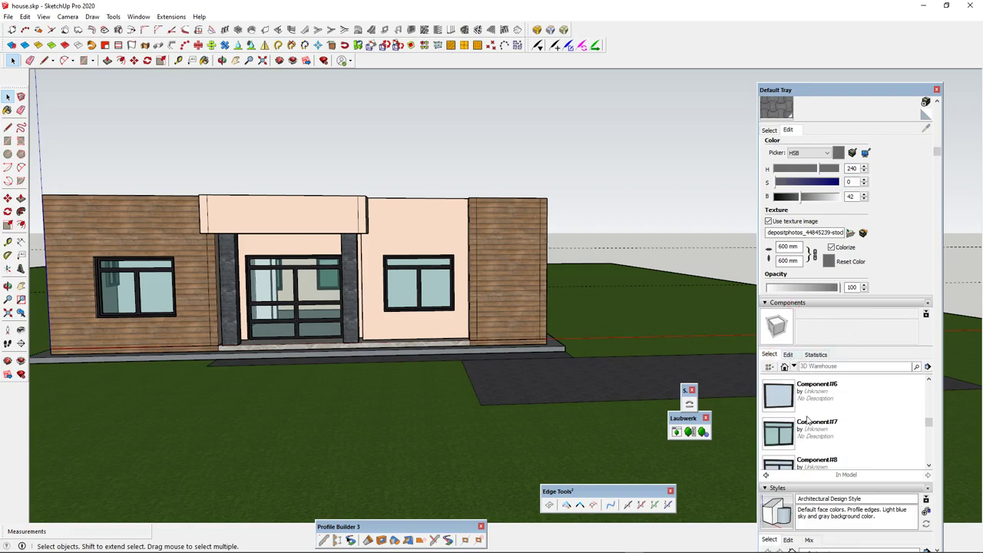
{"action": "scroll", "coordinate": [806, 418], "scroll_direction": "down", "scroll_amount": 1}
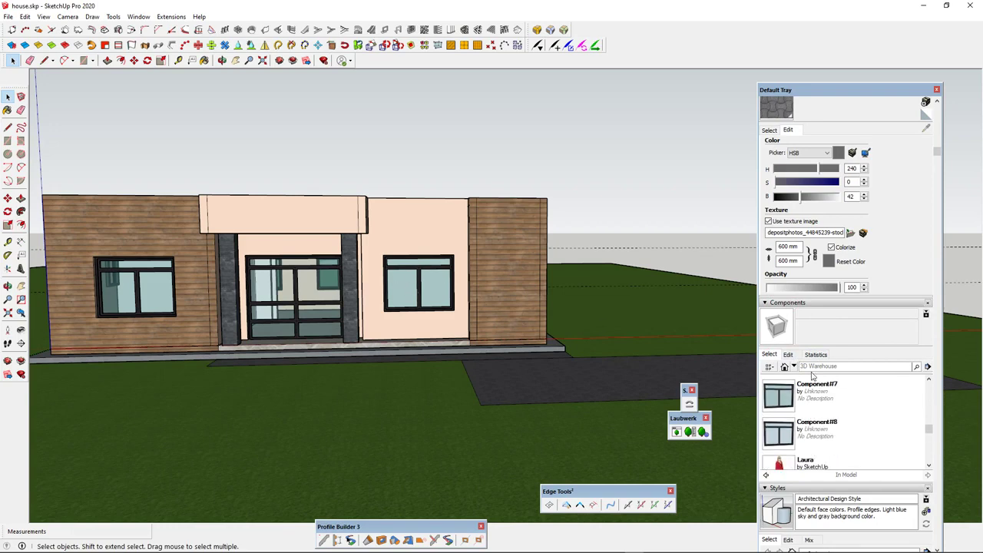
{"action": "left_click", "coordinate": [782, 397]}
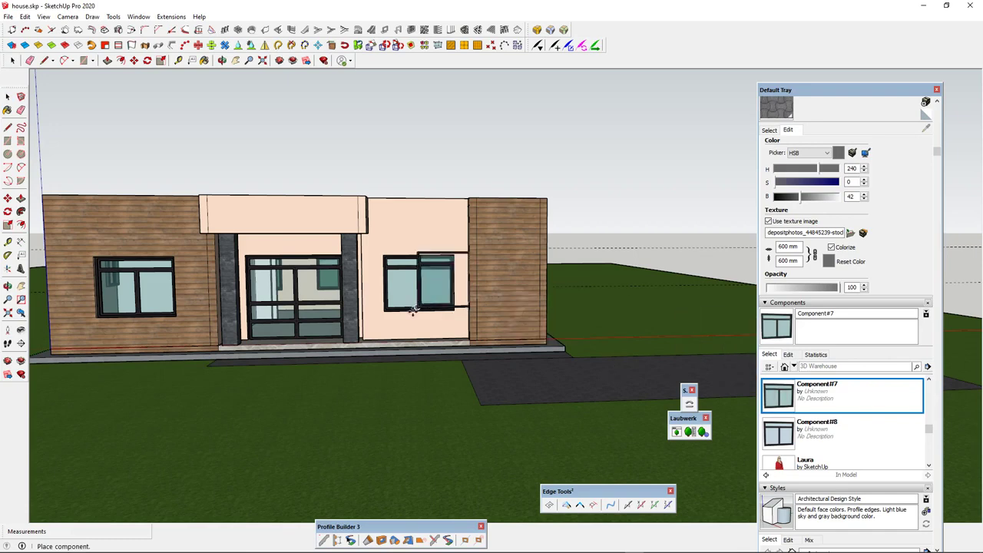
Step: Try a Component#7 window in front of the facade enlarged uniformly by about 1.23, and delete that copy
{"action": "left_click", "coordinate": [354, 340]}
{"action": "key", "text": "m"}
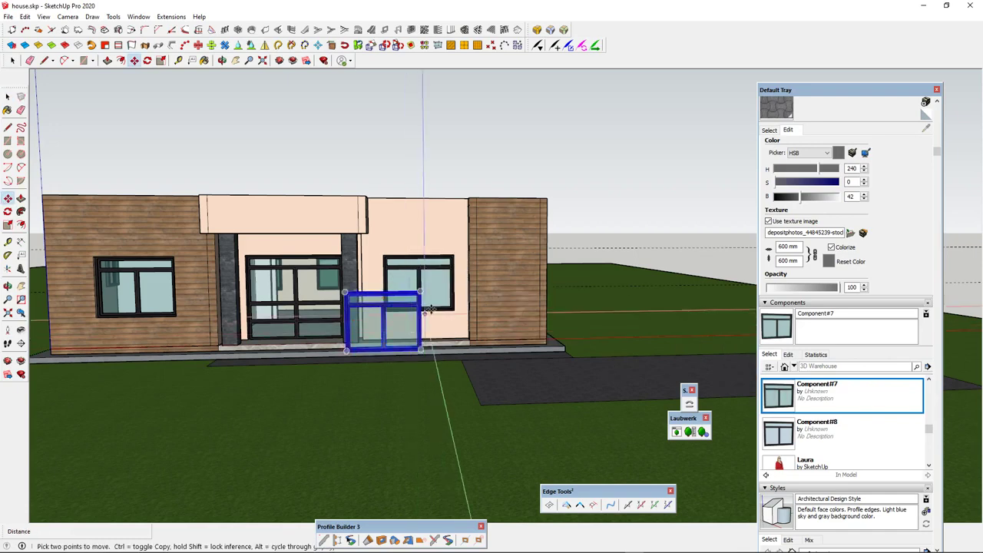
{"action": "scroll", "coordinate": [426, 290], "scroll_direction": "up", "scroll_amount": 3}
{"action": "key", "text": "s"}
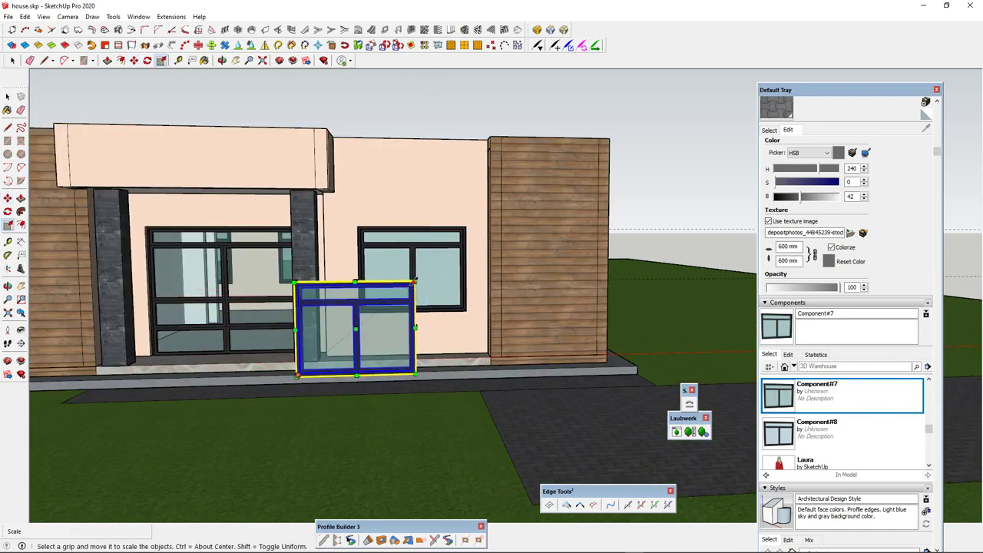
{"action": "left_click_drag", "start_coordinate": [413, 282], "coordinate": [442, 260]}
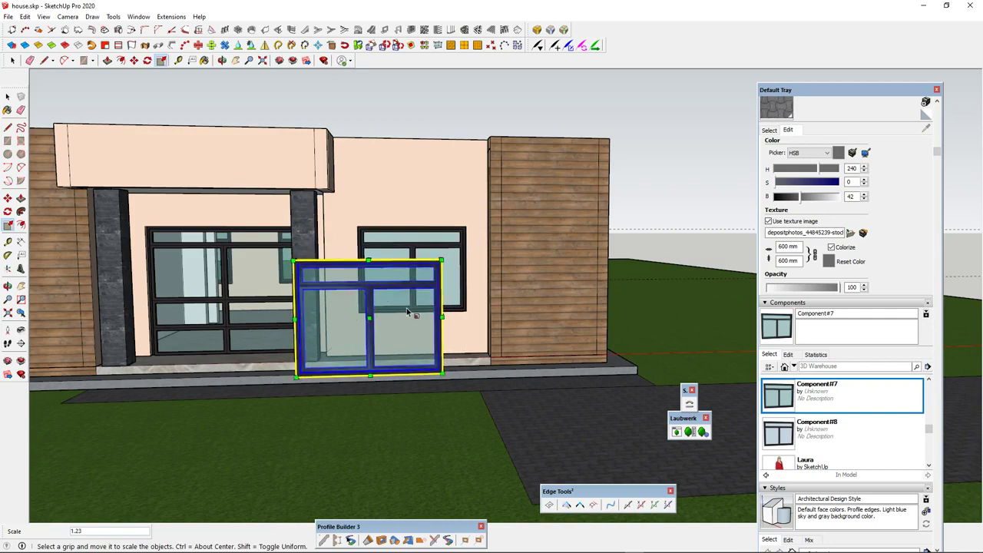
{"action": "key", "text": "Delete"}
Step: Try the standing woman component from the model's components near the paved driveway, and delete it
{"action": "scroll", "coordinate": [468, 321], "scroll_direction": "down", "scroll_amount": 2}
{"action": "scroll", "coordinate": [836, 436], "scroll_direction": "down", "scroll_amount": 2}
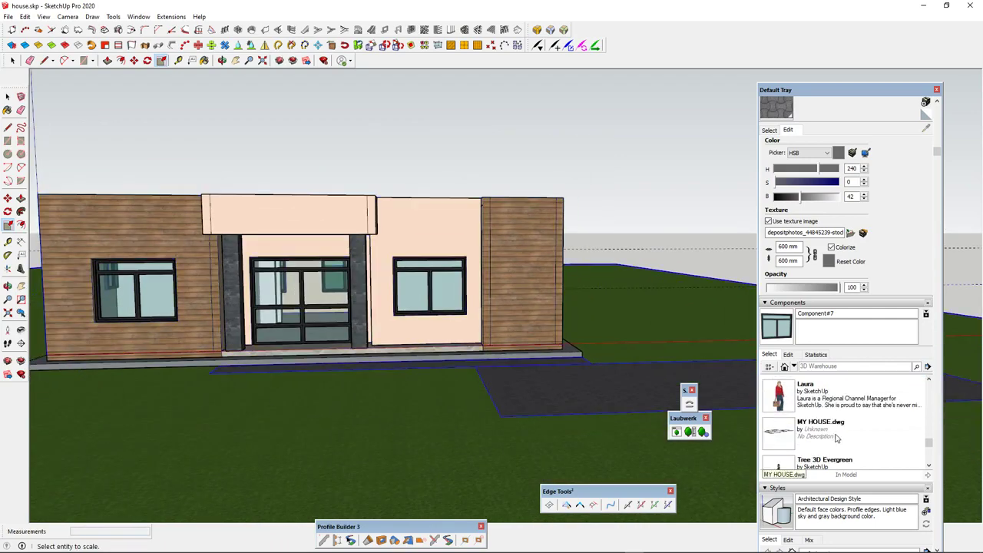
{"action": "left_click", "coordinate": [828, 404]}
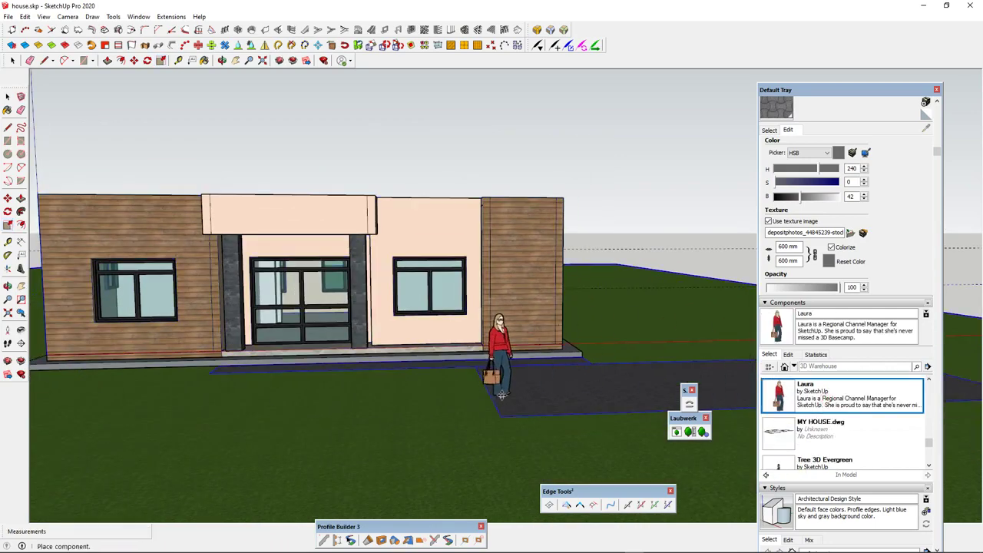
{"action": "left_click", "coordinate": [503, 395]}
{"action": "scroll", "coordinate": [520, 371], "scroll_direction": "up", "scroll_amount": 3}
{"action": "mouse_move", "coordinate": [520, 371]}
{"action": "middle_mouse_down"}
{"action": "mouse_move", "coordinate": [413, 384]}
{"action": "mouse_move", "coordinate": [235, 373]}
{"action": "mouse_move", "coordinate": [518, 367]}
{"action": "middle_mouse_up"}
{"action": "scroll", "coordinate": [525, 330], "scroll_direction": "down", "scroll_amount": 3}
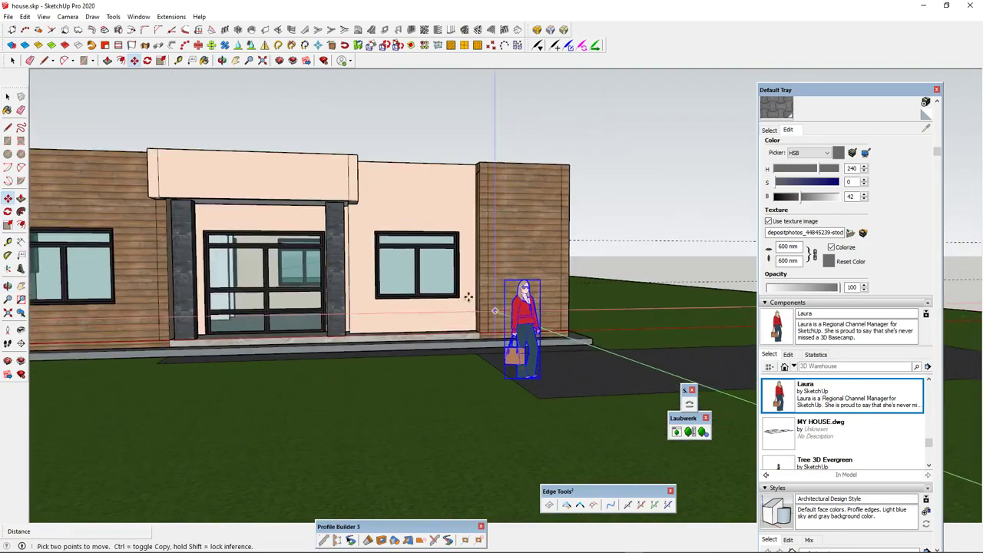
{"action": "key", "text": "Delete"}
Step: Try a Tree 3D Evergreen component on the lawn in front of the house, and delete it
{"action": "scroll", "coordinate": [847, 430], "scroll_direction": "down", "scroll_amount": 1}
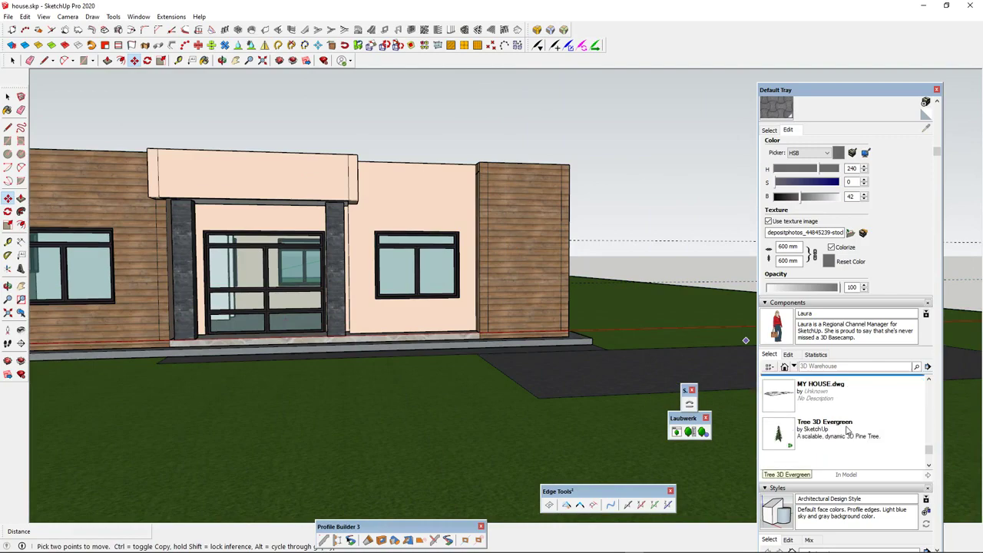
{"action": "left_click", "coordinate": [781, 434]}
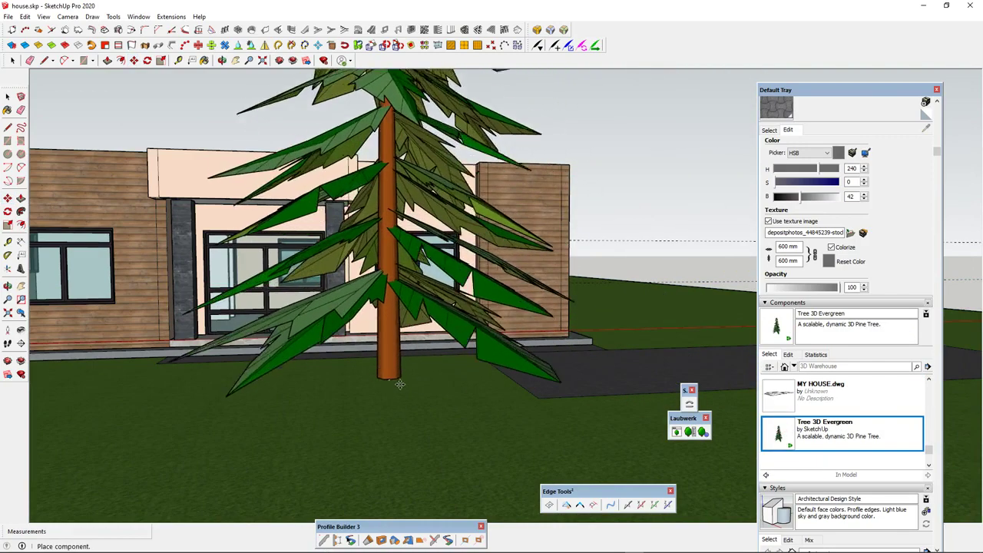
{"action": "scroll", "coordinate": [407, 392], "scroll_direction": "down", "scroll_amount": 4}
{"action": "left_click", "coordinate": [300, 400]}
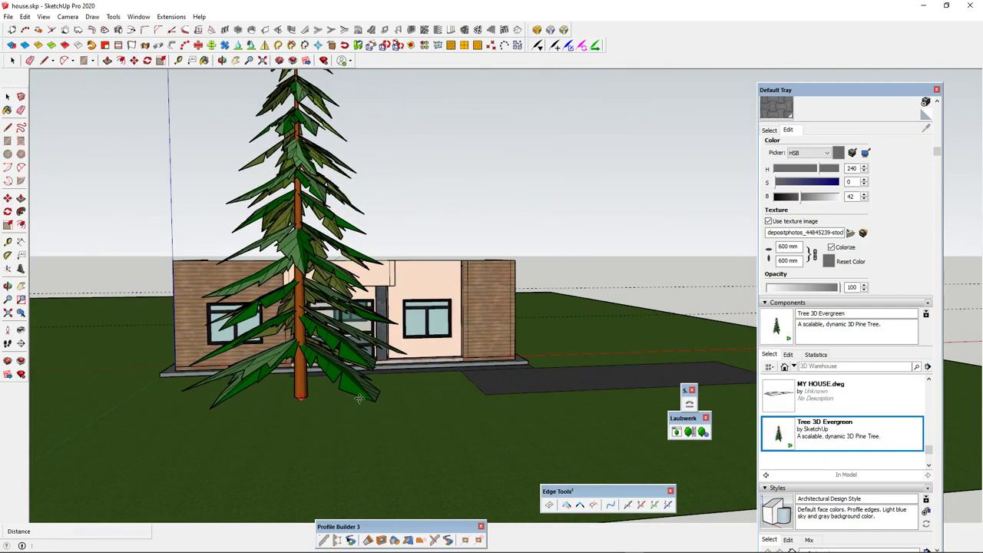
{"action": "scroll", "coordinate": [435, 397], "scroll_direction": "down", "scroll_amount": 2}
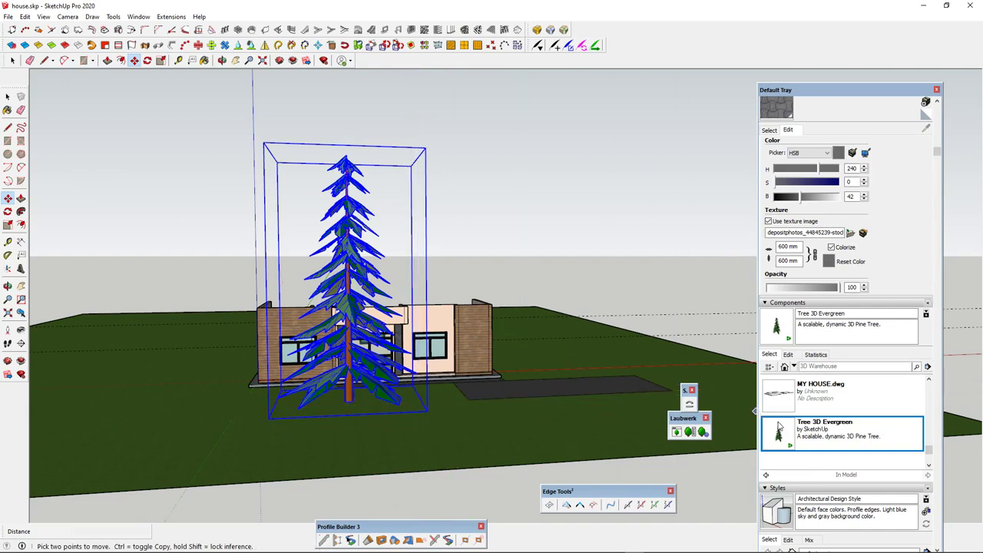
{"action": "key", "text": "Delete"}
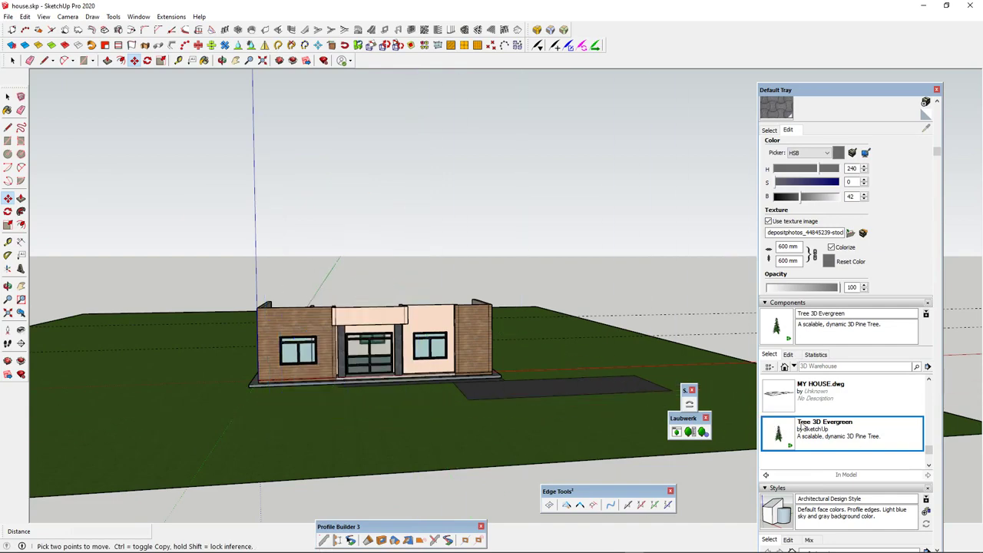
Step: Switch the component library from the in-model components to the Components Sampler collection
{"action": "scroll", "coordinate": [801, 428], "scroll_direction": "down", "scroll_amount": 5}
{"action": "scroll", "coordinate": [816, 238], "scroll_direction": "up", "scroll_amount": 3}
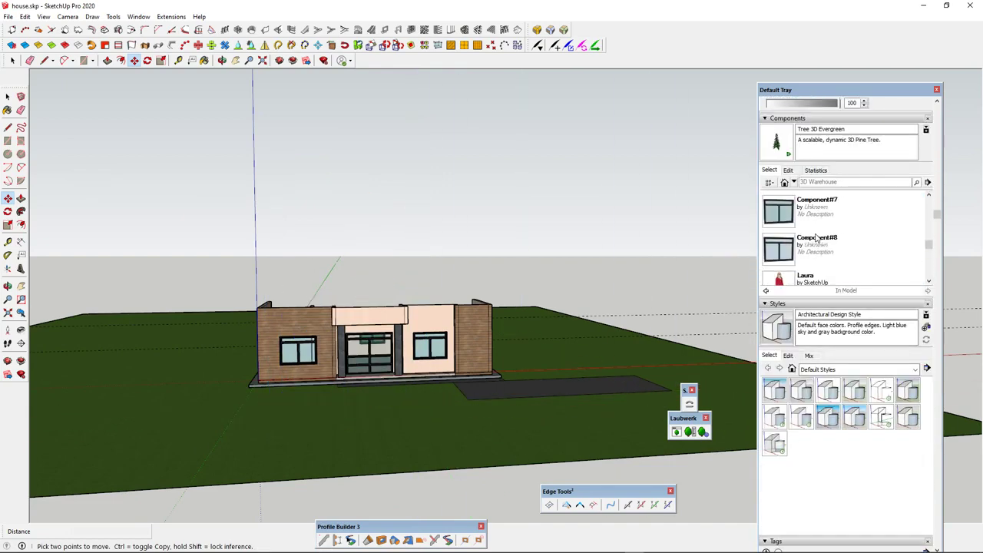
{"action": "scroll", "coordinate": [817, 239], "scroll_direction": "up", "scroll_amount": 10}
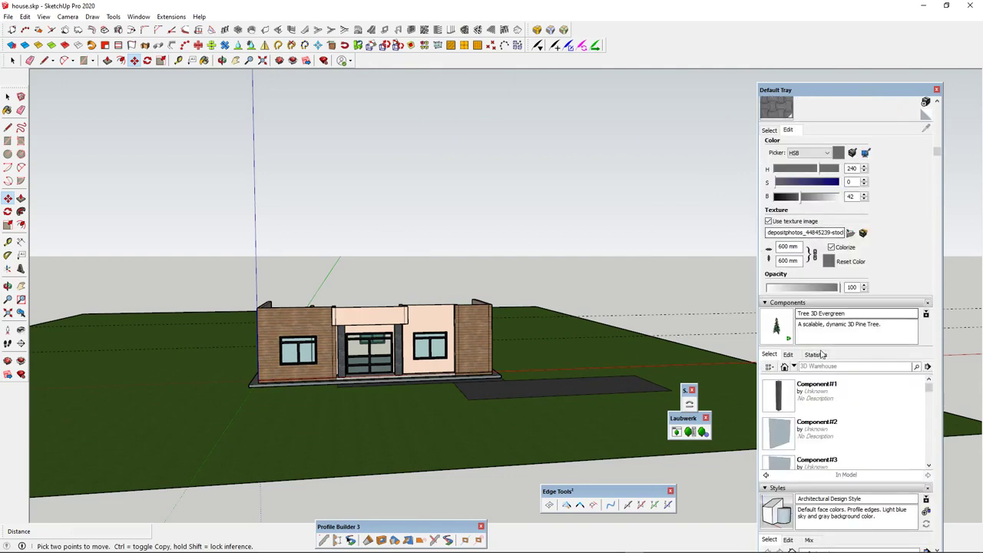
{"action": "scroll", "coordinate": [826, 366], "scroll_direction": "down", "scroll_amount": 1}
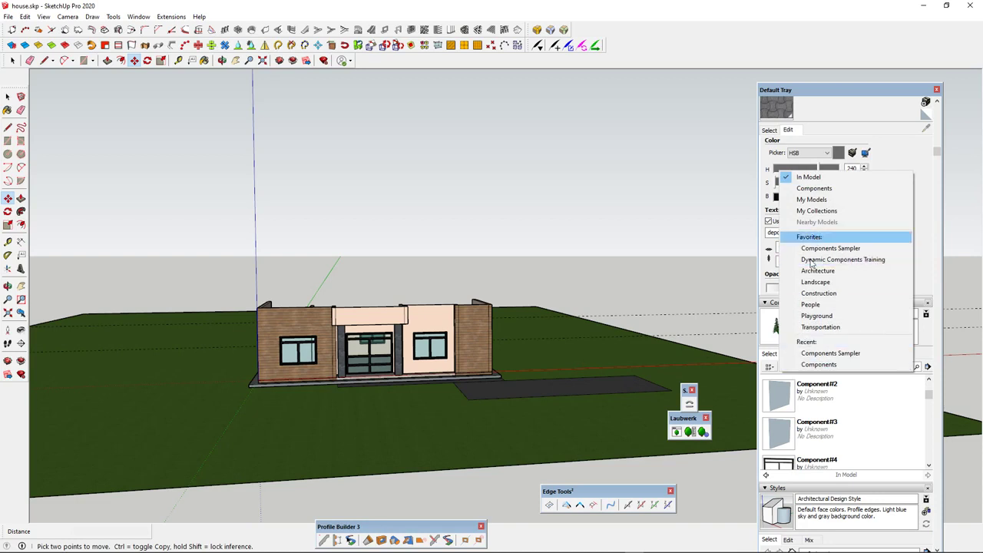
{"action": "left_click", "coordinate": [770, 352]}
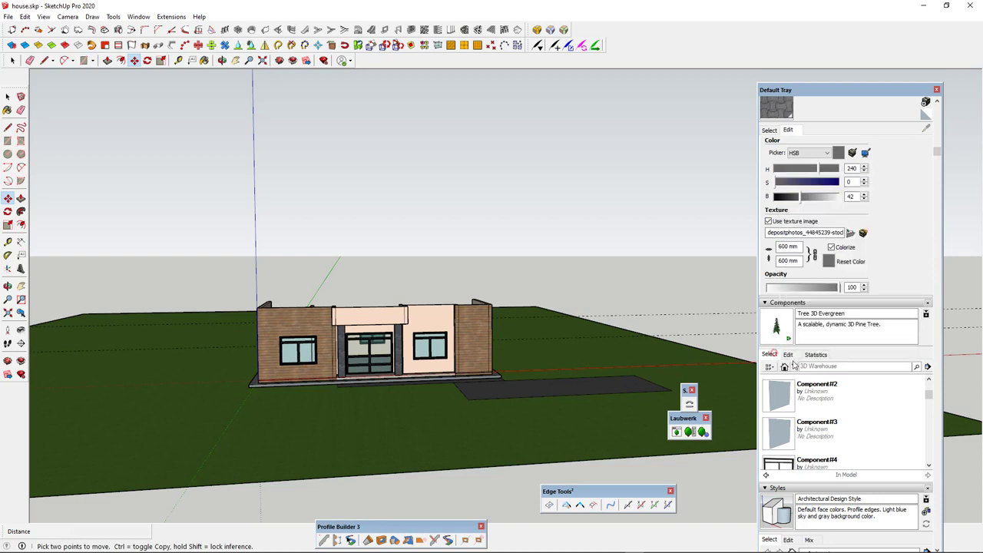
{"action": "left_click", "coordinate": [793, 366]}
{"action": "left_click", "coordinate": [794, 363]}
{"action": "left_click", "coordinate": [794, 367]}
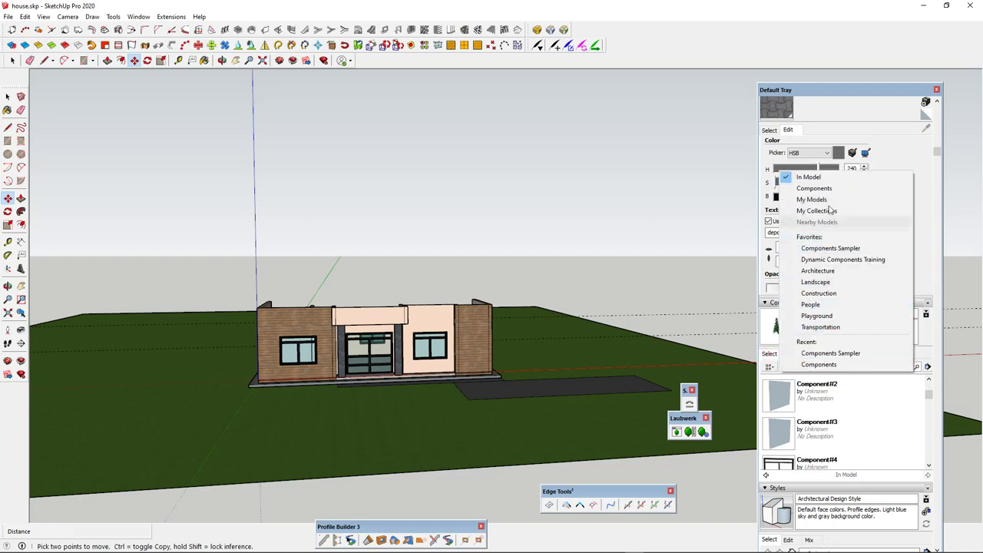
{"action": "left_click", "coordinate": [834, 353]}
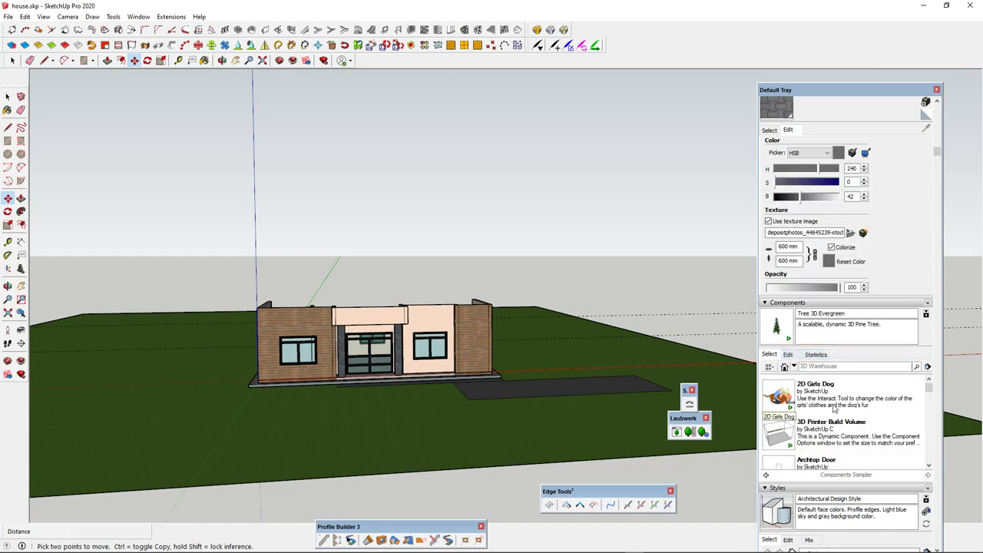
Step: Place the Tall Table Barstools furniture set from the sampler on the lawn in front of the entrance
{"action": "scroll", "coordinate": [833, 409], "scroll_direction": "down", "scroll_amount": 5}
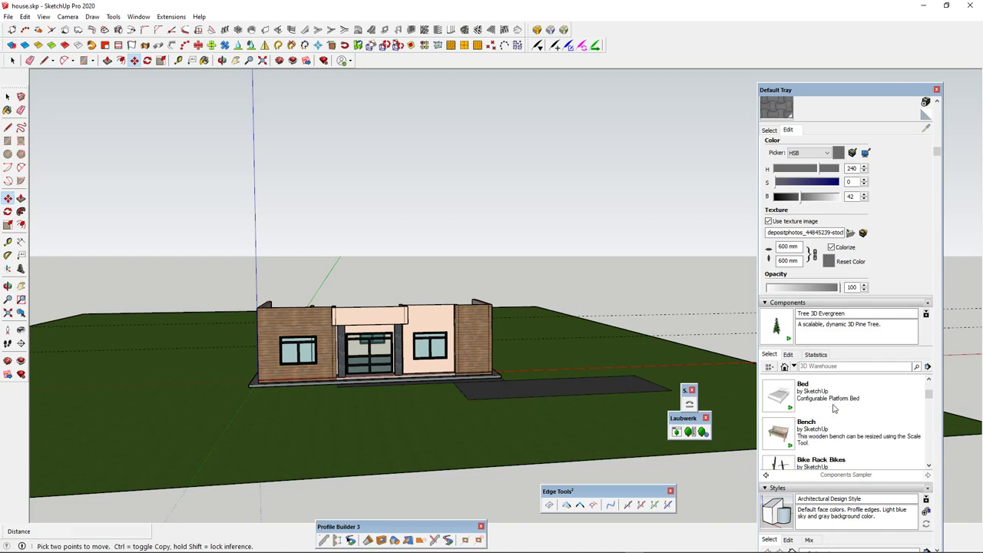
{"action": "scroll", "coordinate": [834, 410], "scroll_direction": "down", "scroll_amount": 8}
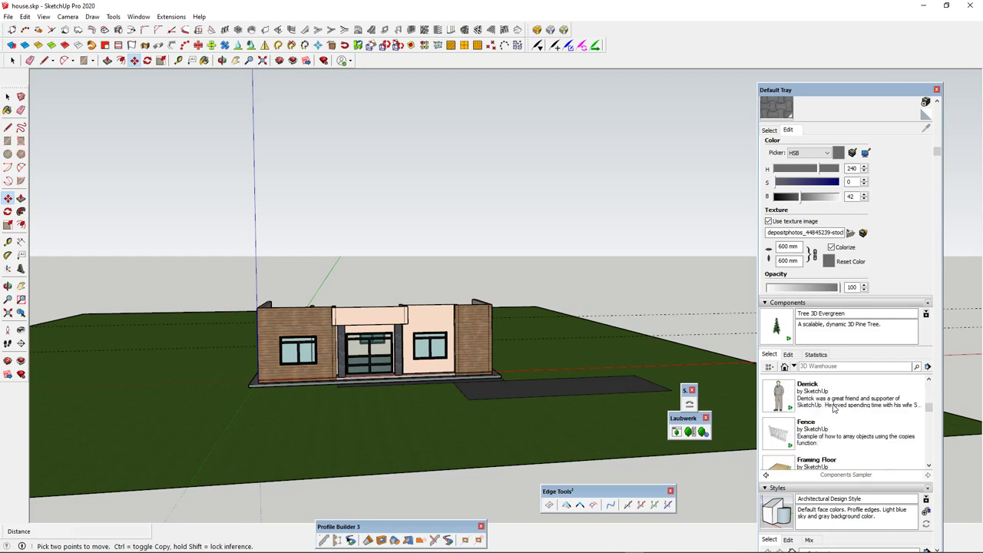
{"action": "scroll", "coordinate": [833, 409], "scroll_direction": "down", "scroll_amount": 3}
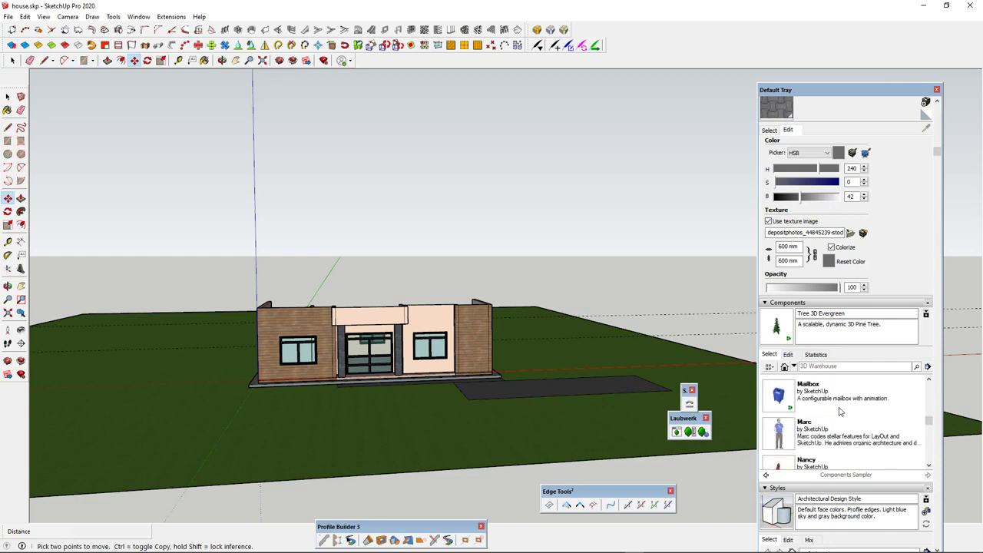
{"action": "scroll", "coordinate": [839, 412], "scroll_direction": "down", "scroll_amount": 9}
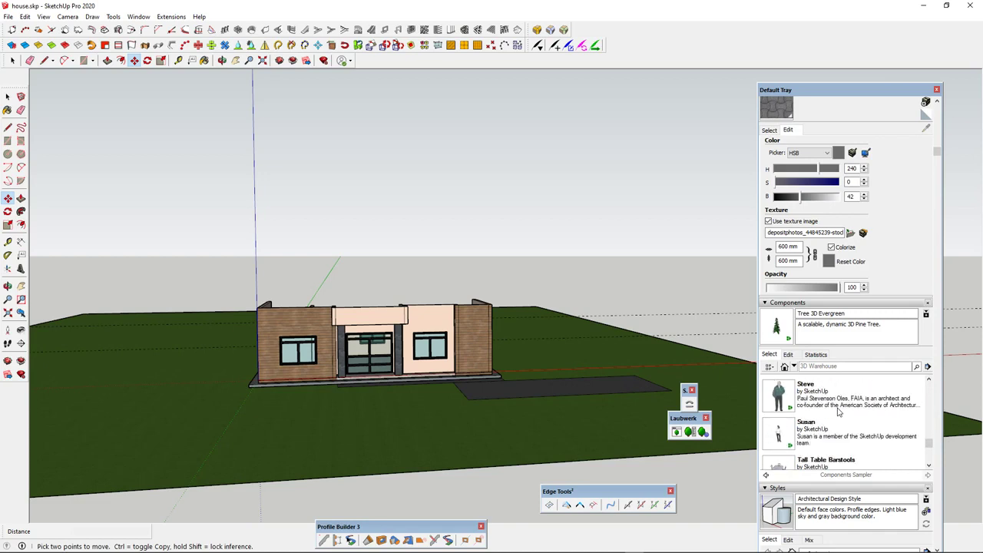
{"action": "scroll", "coordinate": [839, 411], "scroll_direction": "down", "scroll_amount": 6}
{"action": "scroll", "coordinate": [818, 438], "scroll_direction": "up", "scroll_amount": 5}
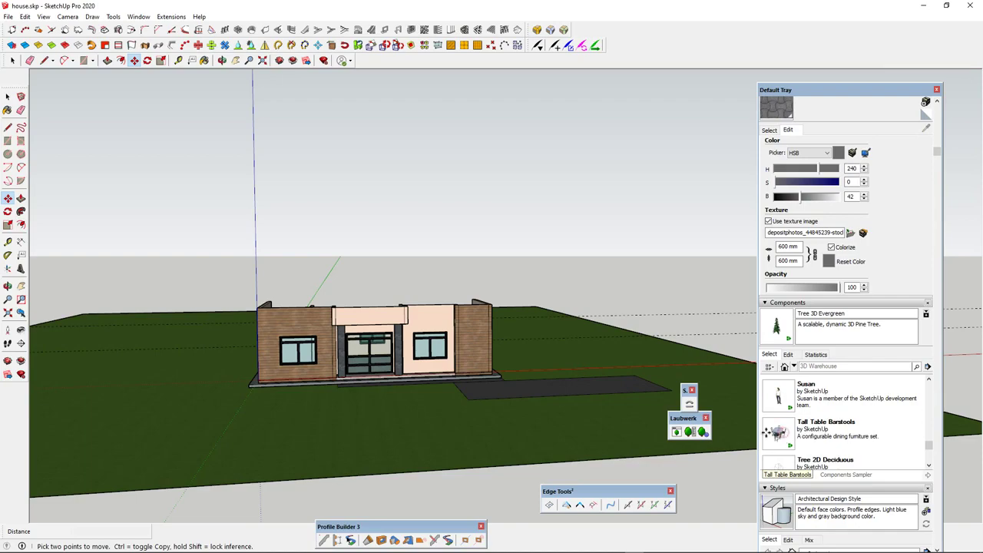
{"action": "left_click", "coordinate": [783, 434]}
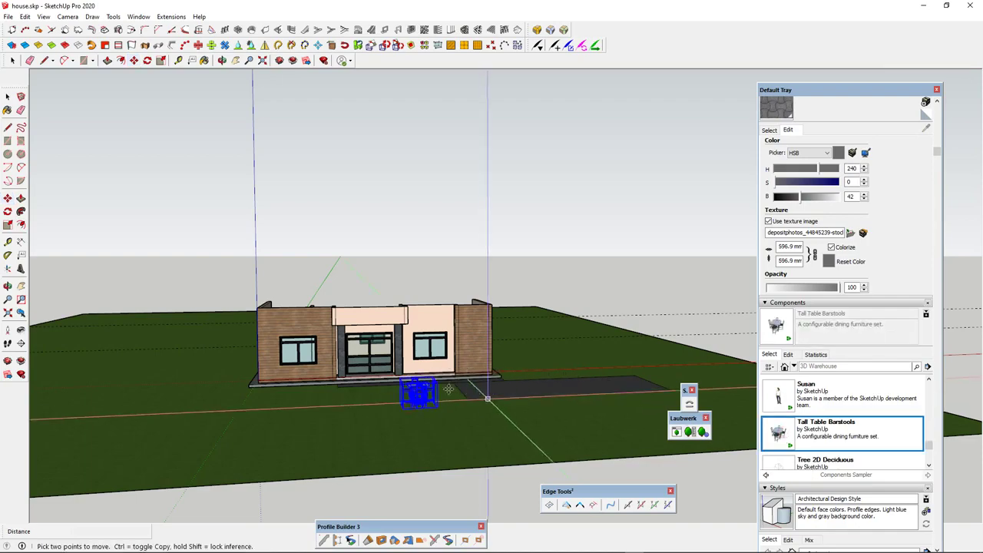
{"action": "scroll", "coordinate": [448, 389], "scroll_direction": "up", "scroll_amount": 8}
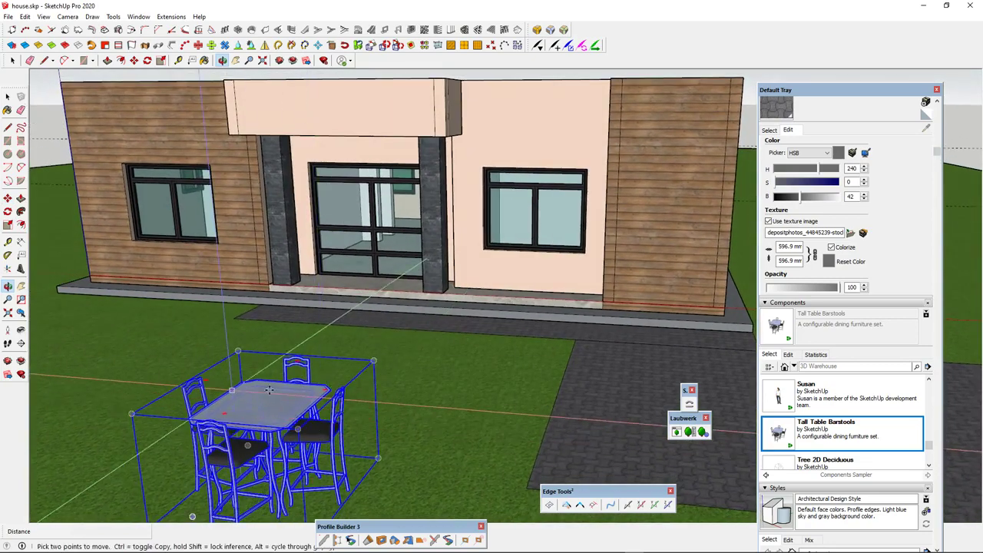
{"action": "left_click", "coordinate": [269, 390]}
Step: Place a Tree 3D Evergreen on the lawn beside the dining set, in front of the house's left wood-clad wing
{"action": "scroll", "coordinate": [816, 413], "scroll_direction": "down", "scroll_amount": 1}
{"action": "scroll", "coordinate": [815, 413], "scroll_direction": "down", "scroll_amount": 2}
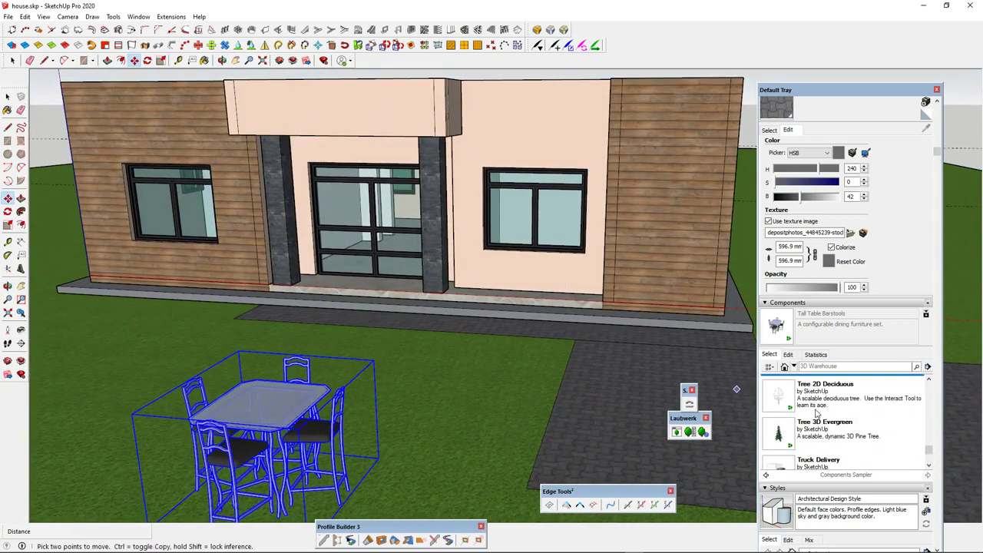
{"action": "left_click", "coordinate": [780, 397]}
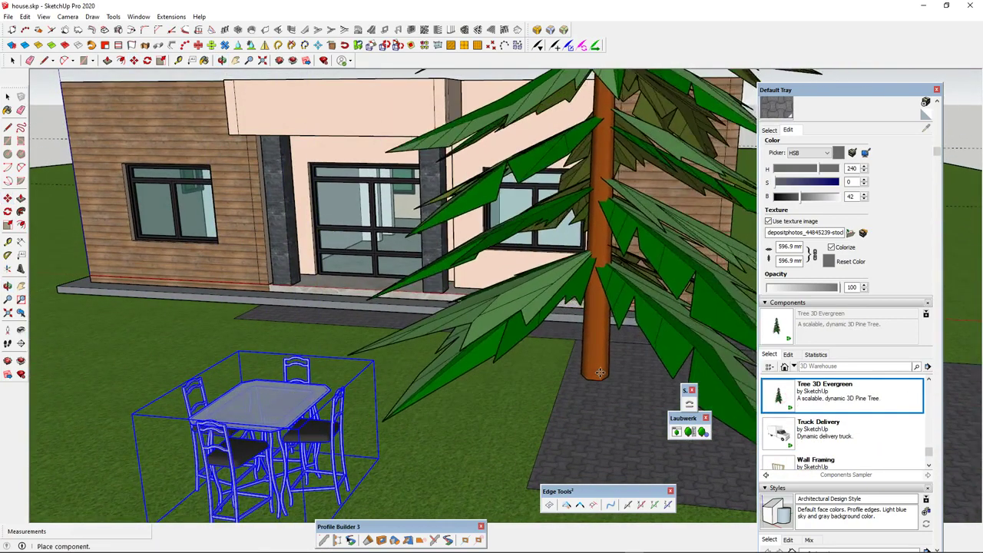
{"action": "scroll", "coordinate": [592, 369], "scroll_direction": "down", "scroll_amount": 5}
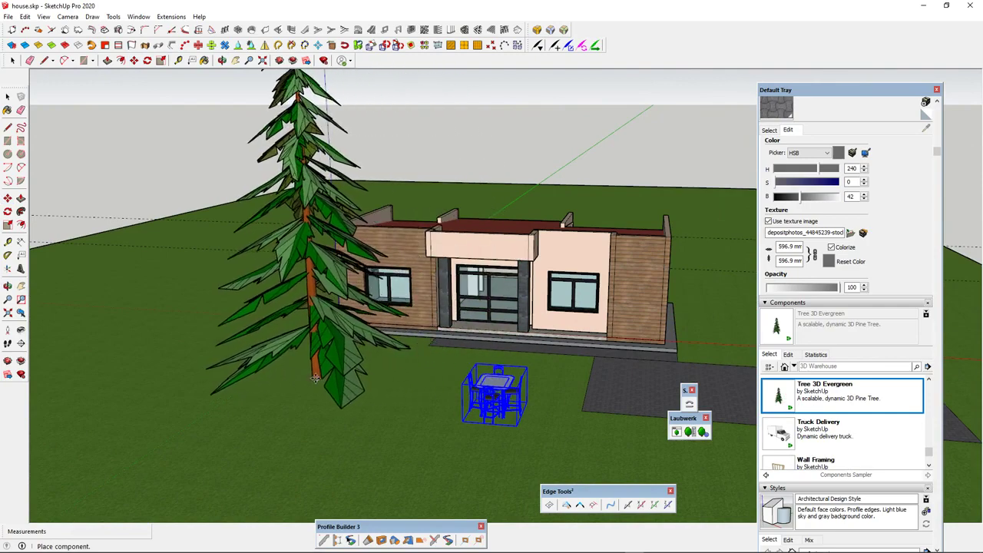
{"action": "left_click", "coordinate": [324, 381]}
{"action": "scroll", "coordinate": [420, 364], "scroll_direction": "down", "scroll_amount": 2}
{"action": "scroll", "coordinate": [420, 364], "scroll_direction": "down", "scroll_amount": 1}
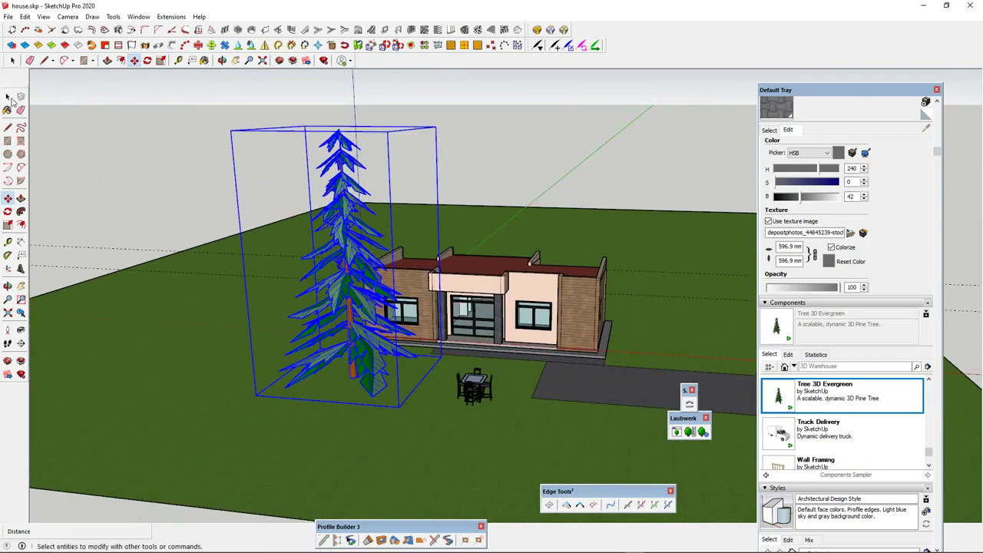
Step: Scale the evergreen tree down along the blue axis to about 0.58
{"action": "left_click", "coordinate": [8, 96]}
{"action": "left_click", "coordinate": [7, 225]}
{"action": "scroll", "coordinate": [346, 115], "scroll_direction": "up", "scroll_amount": 4}
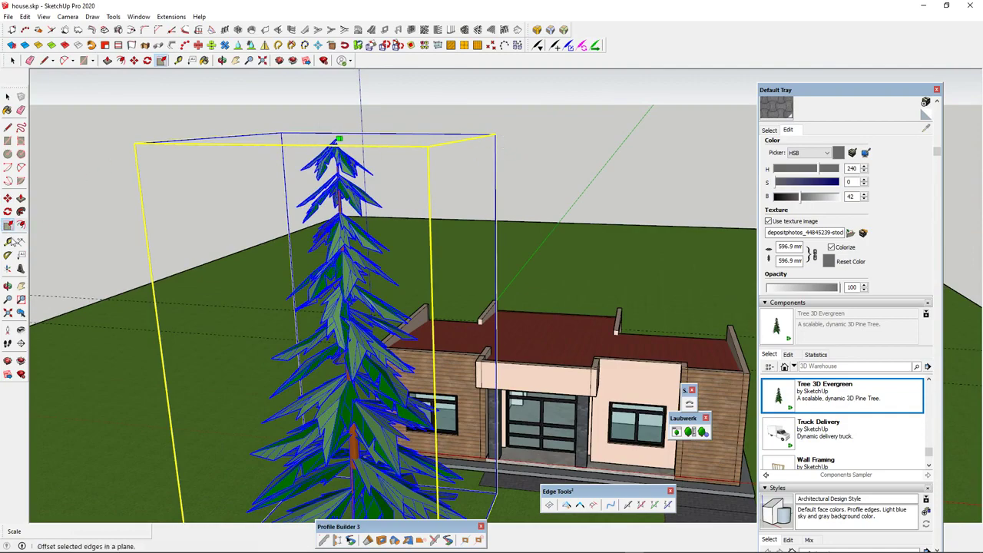
{"action": "scroll", "coordinate": [310, 148], "scroll_direction": "down", "scroll_amount": 5}
{"action": "scroll", "coordinate": [439, 255], "scroll_direction": "up", "scroll_amount": 4}
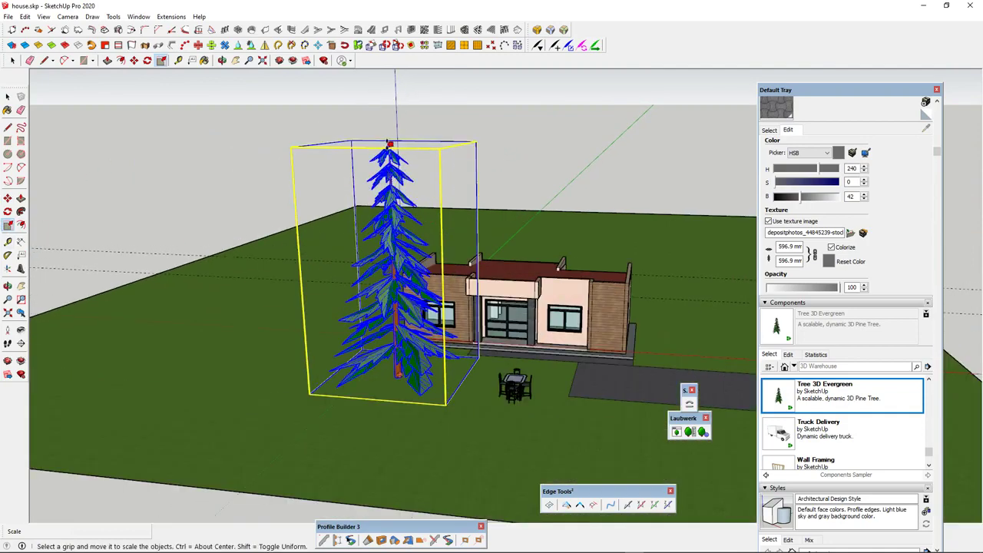
{"action": "left_click_drag", "start_coordinate": [390, 144], "coordinate": [394, 247]}
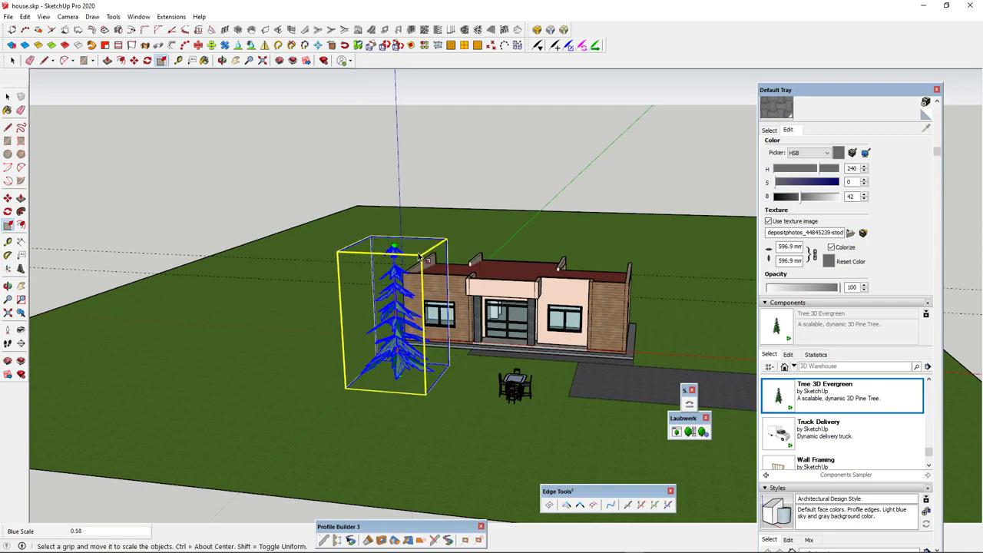
Step: Rescale the evergreen tree along the blue axis with an exact factor of 3
{"action": "scroll", "coordinate": [420, 255], "scroll_direction": "up", "scroll_amount": 3}
{"action": "left_click_drag", "start_coordinate": [378, 201], "coordinate": [389, 270]}
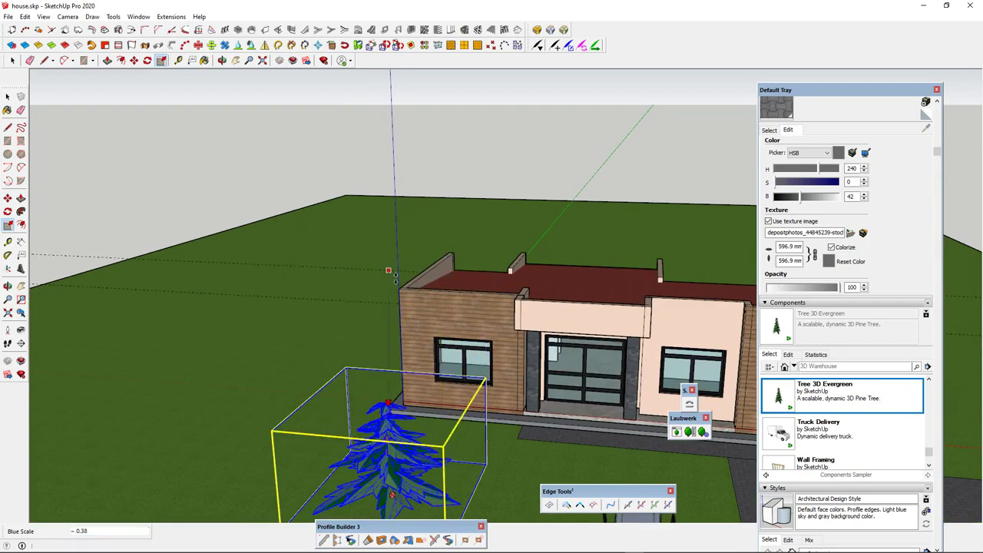
{"action": "scroll", "coordinate": [391, 271], "scroll_direction": "down", "scroll_amount": 4}
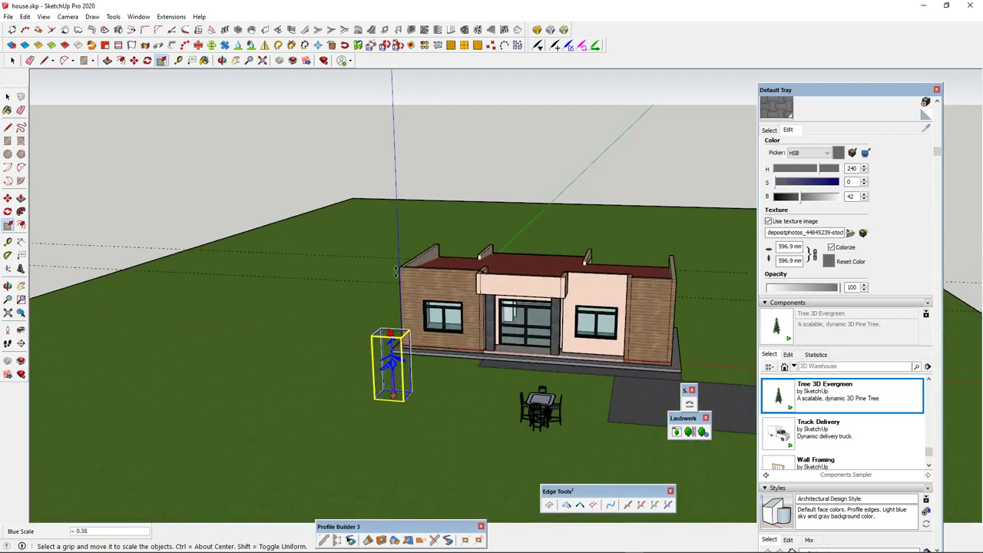
{"action": "type", "text": "3"}
{"action": "key", "text": "Return"}
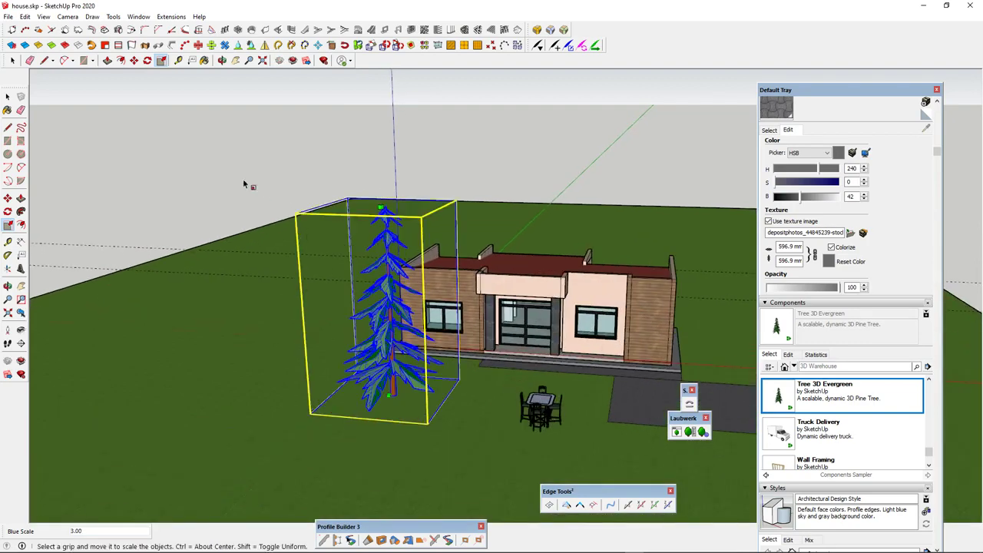
{"action": "middle_click_drag", "start_coordinate": [415, 302], "coordinate": [441, 285]}
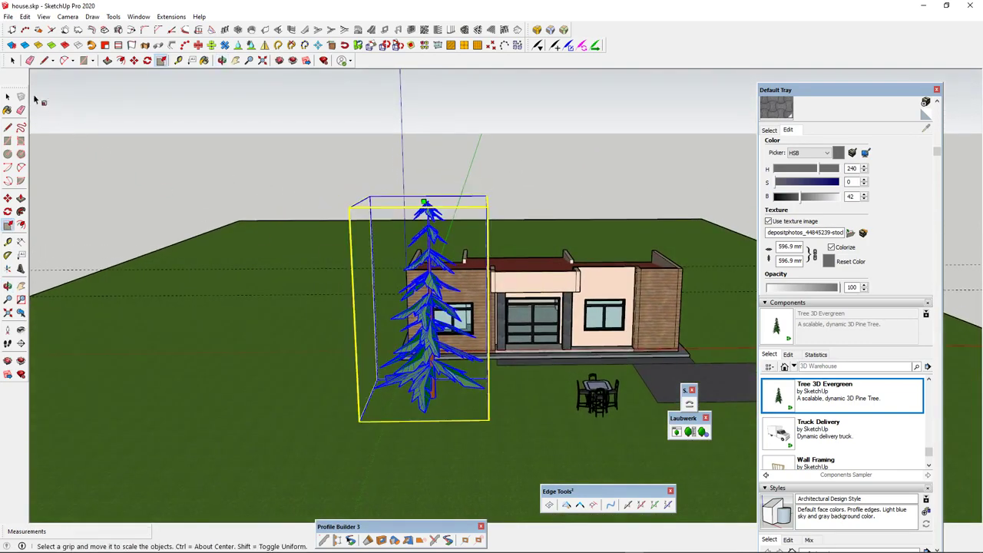
Step: Move the evergreen tree about 1750 mm along the red axis, away from the entrance
{"action": "key", "text": "space"}
{"action": "scroll", "coordinate": [426, 322], "scroll_direction": "up", "scroll_amount": 3}
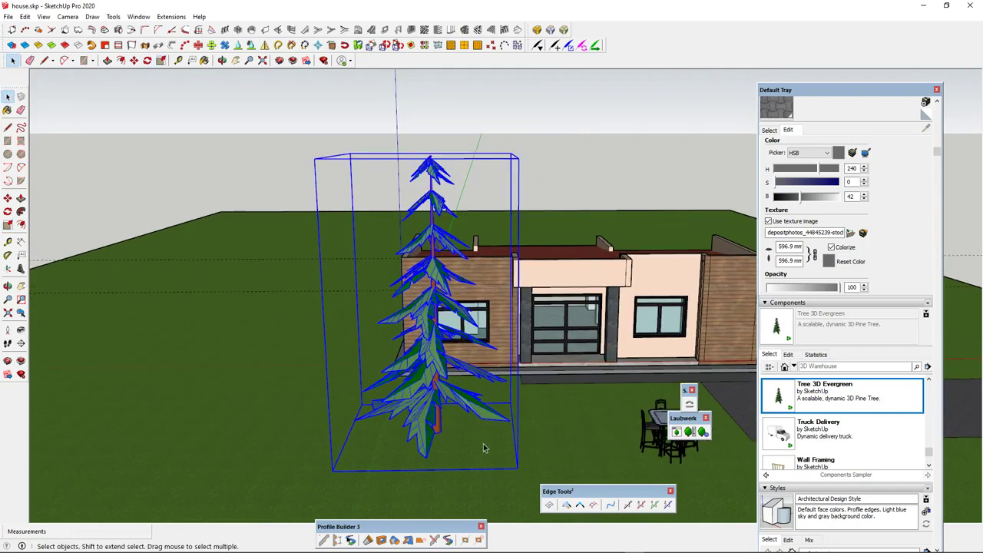
{"action": "key", "text": "m"}
{"action": "left_click", "coordinate": [440, 433]}
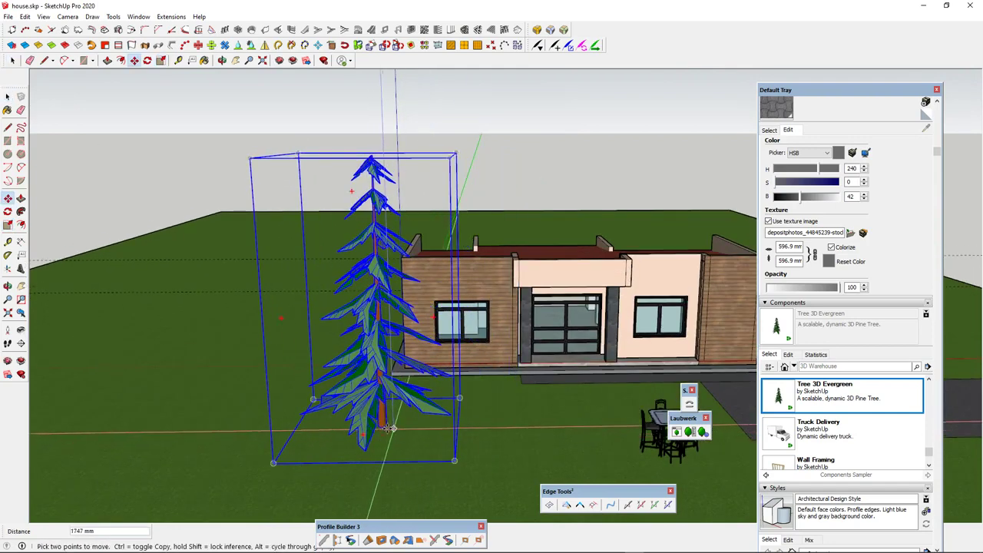
{"action": "left_click", "coordinate": [382, 433]}
Step: Move the evergreen tree along the green axis from its trunk base, bringing it closer to the house front
{"action": "scroll", "coordinate": [383, 429], "scroll_direction": "down", "scroll_amount": 3}
{"action": "middle_click_drag", "start_coordinate": [392, 413], "coordinate": [235, 387]}
{"action": "scroll", "coordinate": [391, 396], "scroll_direction": "up", "scroll_amount": 4}
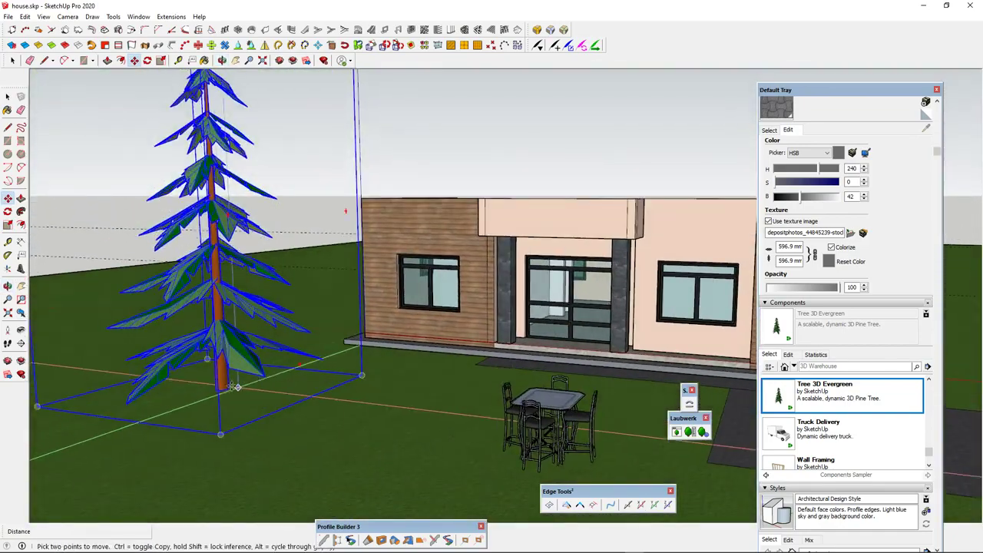
{"action": "left_click", "coordinate": [228, 388]}
{"action": "left_click", "coordinate": [274, 369]}
{"action": "scroll", "coordinate": [364, 337], "scroll_direction": "down", "scroll_amount": 3}
{"action": "scroll", "coordinate": [480, 359], "scroll_direction": "up", "scroll_amount": 3}
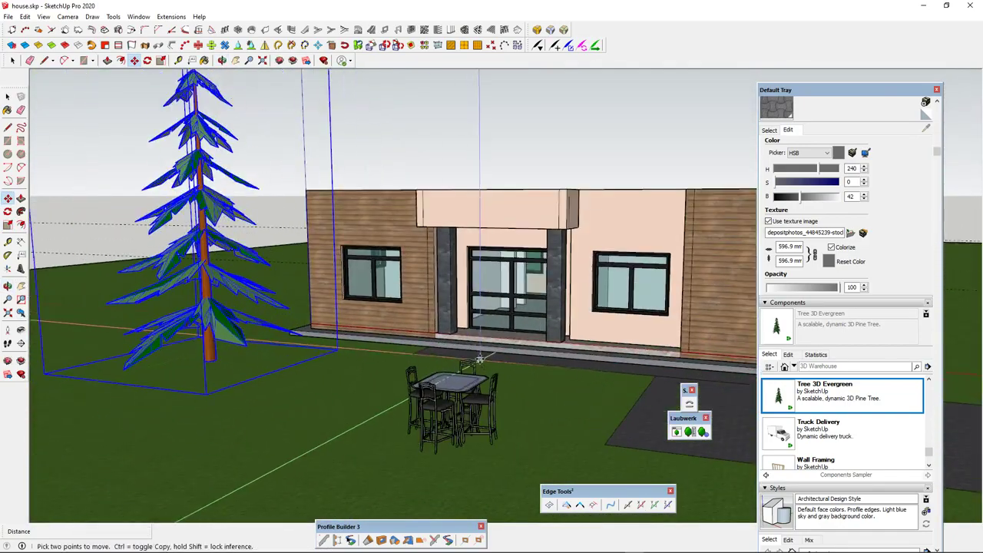
{"action": "scroll", "coordinate": [479, 359], "scroll_direction": "down", "scroll_amount": 1}
{"action": "scroll", "coordinate": [315, 330], "scroll_direction": "down", "scroll_amount": 2}
{"action": "scroll", "coordinate": [349, 317], "scroll_direction": "up", "scroll_amount": 1}
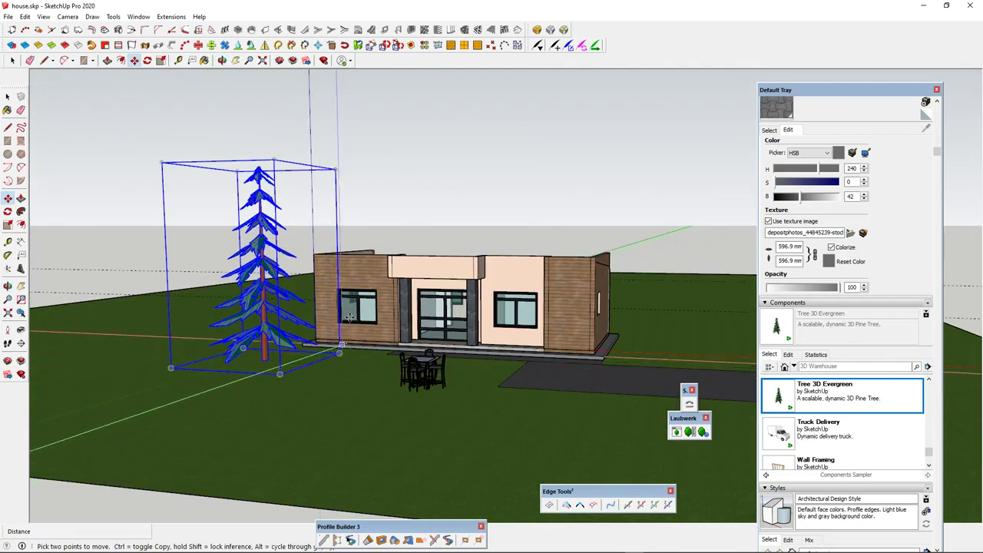
Step: Place the Car Sedan component from the Components Sampler on the dark driveway in front of the house
{"action": "middle_click_drag", "start_coordinate": [350, 317], "coordinate": [636, 384]}
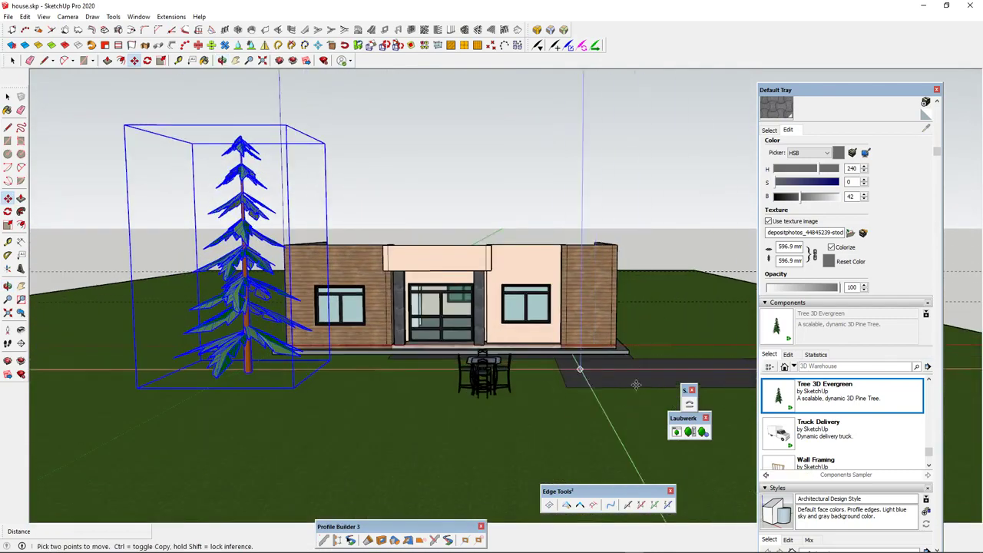
{"action": "scroll", "coordinate": [824, 419], "scroll_direction": "down", "scroll_amount": 3}
{"action": "scroll", "coordinate": [834, 411], "scroll_direction": "up", "scroll_amount": 6}
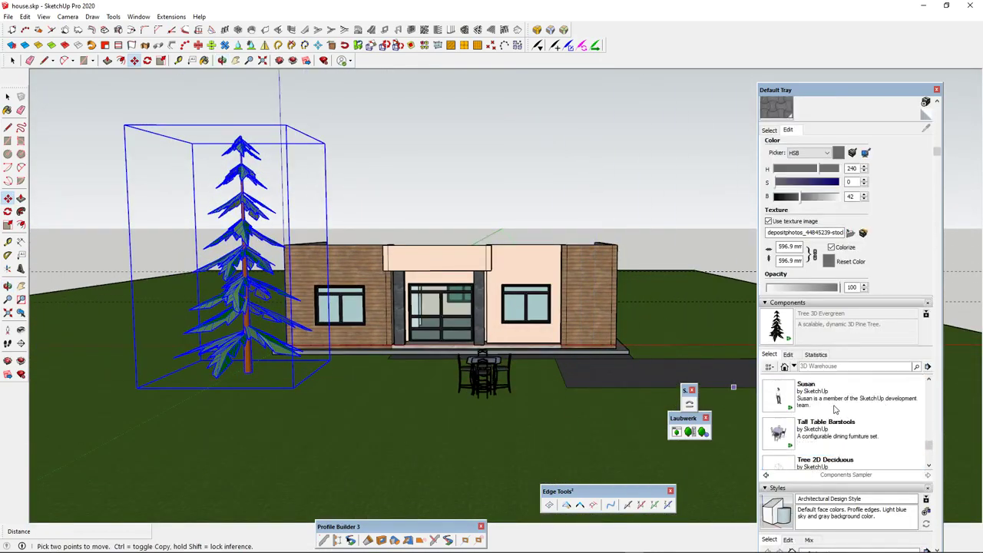
{"action": "scroll", "coordinate": [835, 410], "scroll_direction": "up", "scroll_amount": 3}
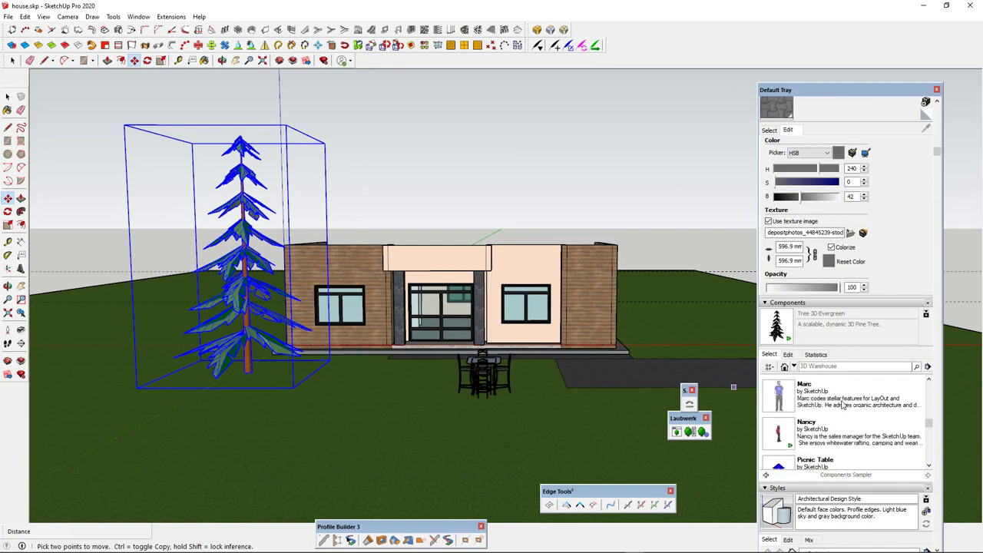
{"action": "scroll", "coordinate": [843, 406], "scroll_direction": "up", "scroll_amount": 3}
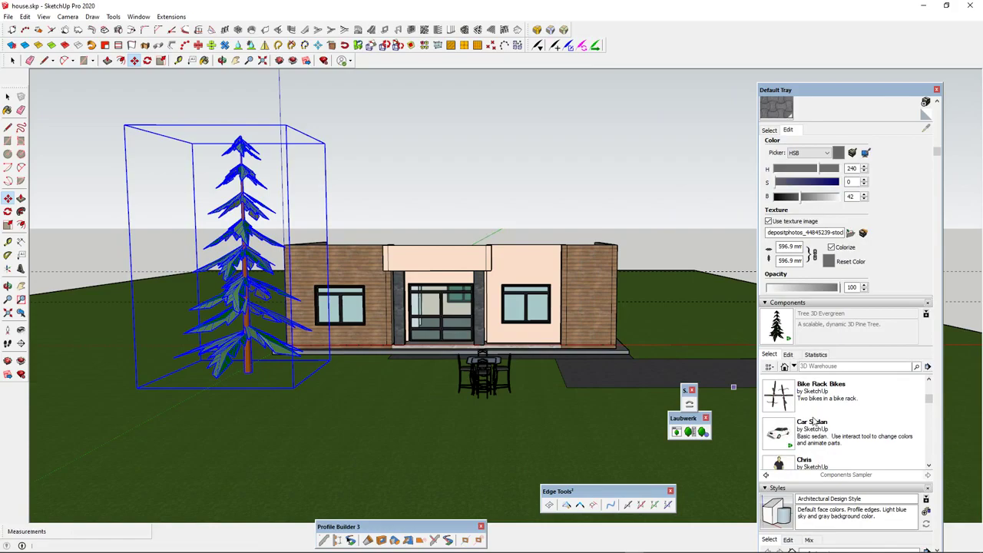
{"action": "left_click", "coordinate": [779, 434]}
{"action": "scroll", "coordinate": [580, 386], "scroll_direction": "up", "scroll_amount": 2}
{"action": "scroll", "coordinate": [580, 386], "scroll_direction": "up", "scroll_amount": 2}
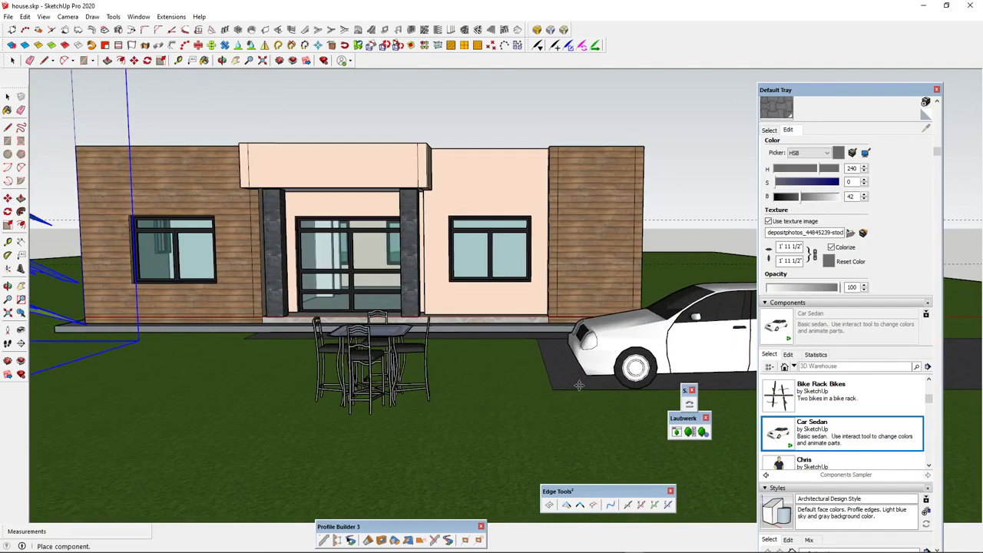
{"action": "left_click", "coordinate": [573, 385]}
{"action": "middle_click_drag", "start_coordinate": [574, 384], "coordinate": [366, 390]}
{"action": "scroll", "coordinate": [366, 390], "scroll_direction": "down", "scroll_amount": 2}
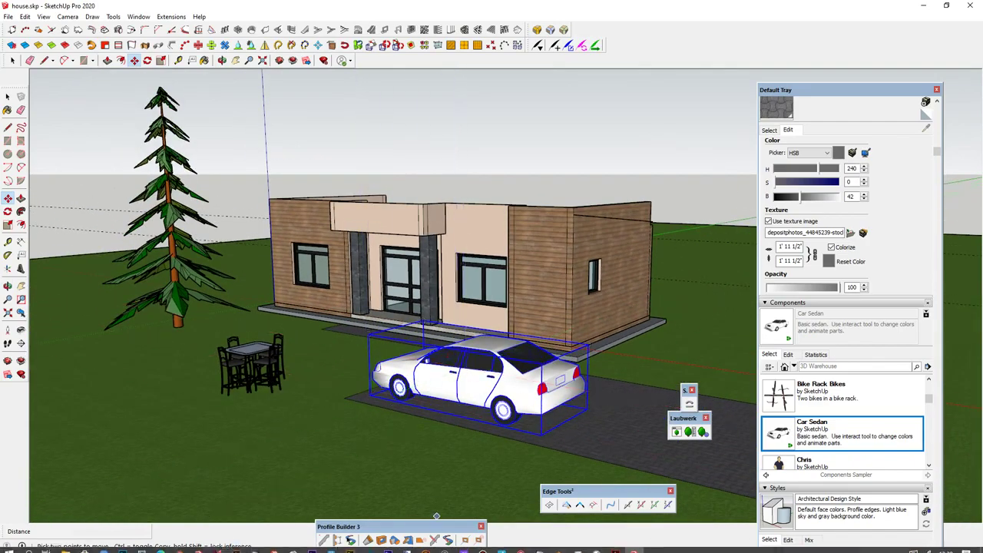
Step: Switch to Chrome, search the web for "sketchup warehouse" in a new tab and open the 3D Warehouse site
{"action": "left_click", "coordinate": [181, 544]}
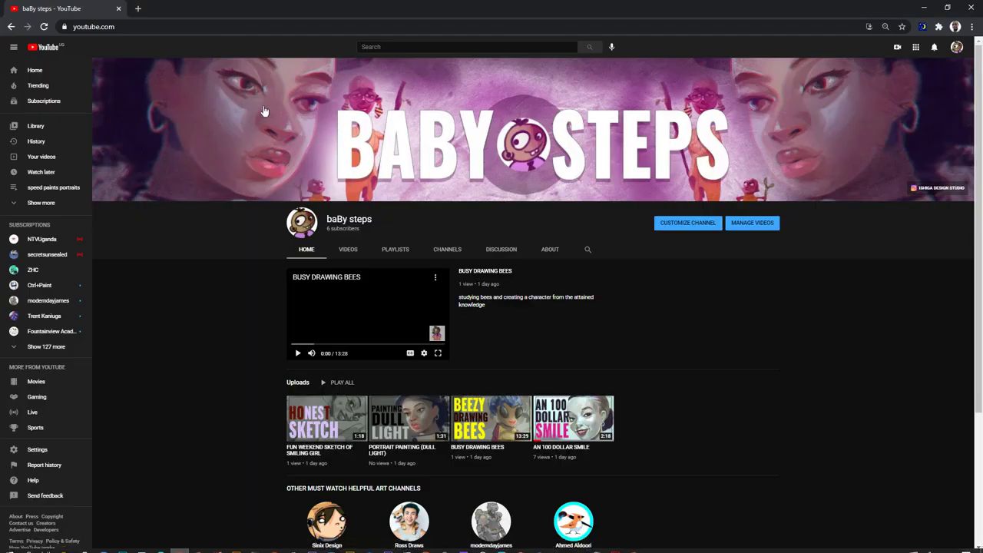
{"action": "left_click", "coordinate": [139, 8]}
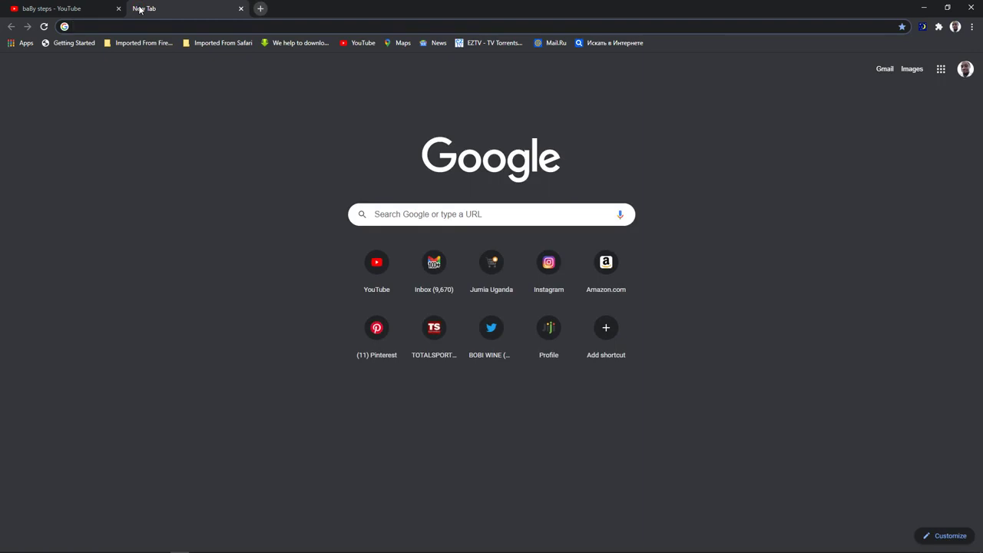
{"action": "type", "text": "sketchu"}
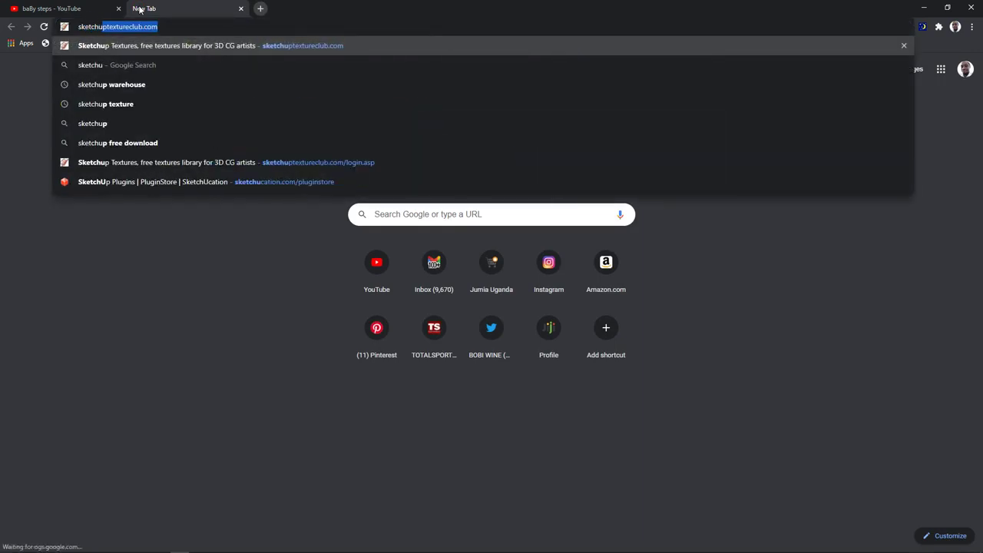
{"action": "type", "text": "wa"}
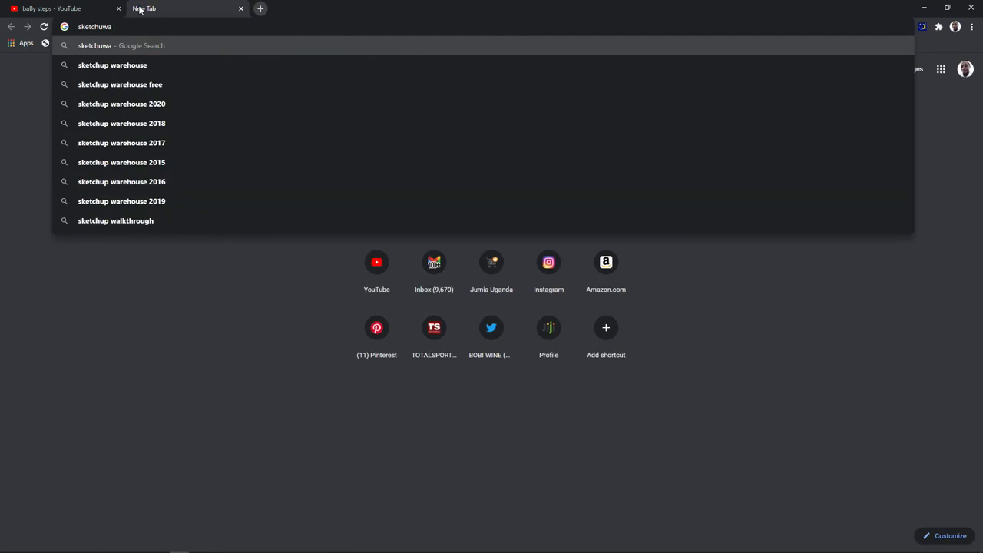
{"action": "key", "text": "BackSpace"}
{"action": "key", "text": "BackSpace"}
{"action": "type", "text": "p w"}
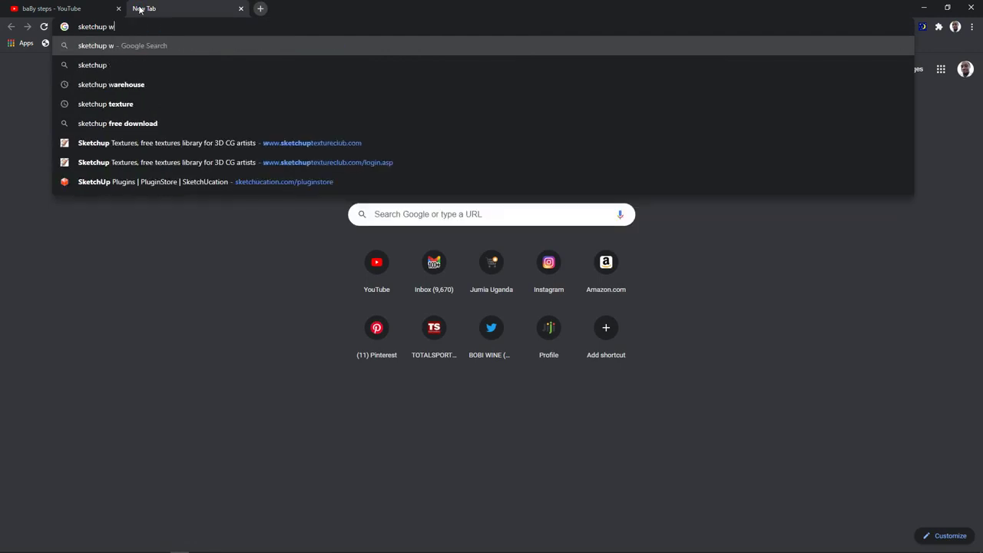
{"action": "type", "text": "arehouse"}
{"action": "key", "text": "Return"}
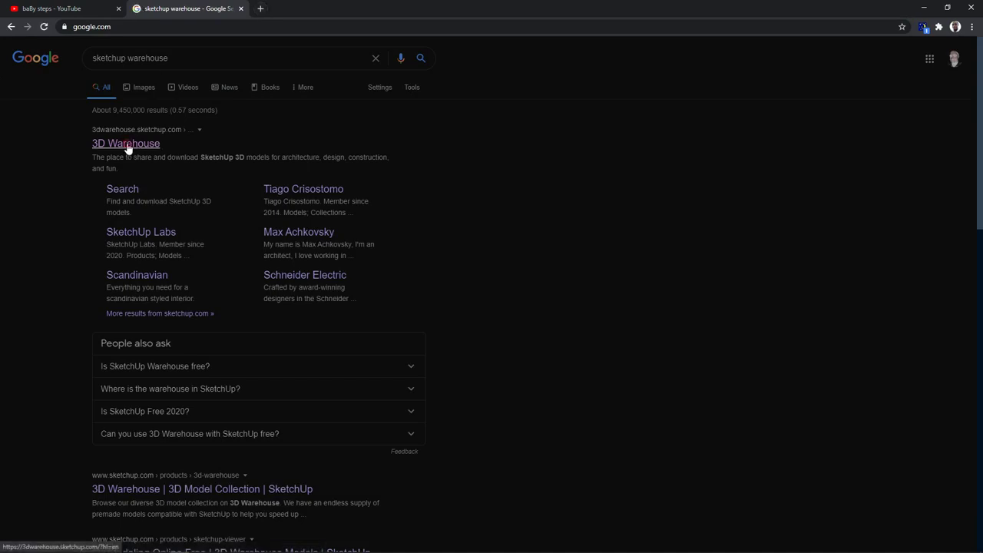
{"action": "left_click", "coordinate": [128, 144]}
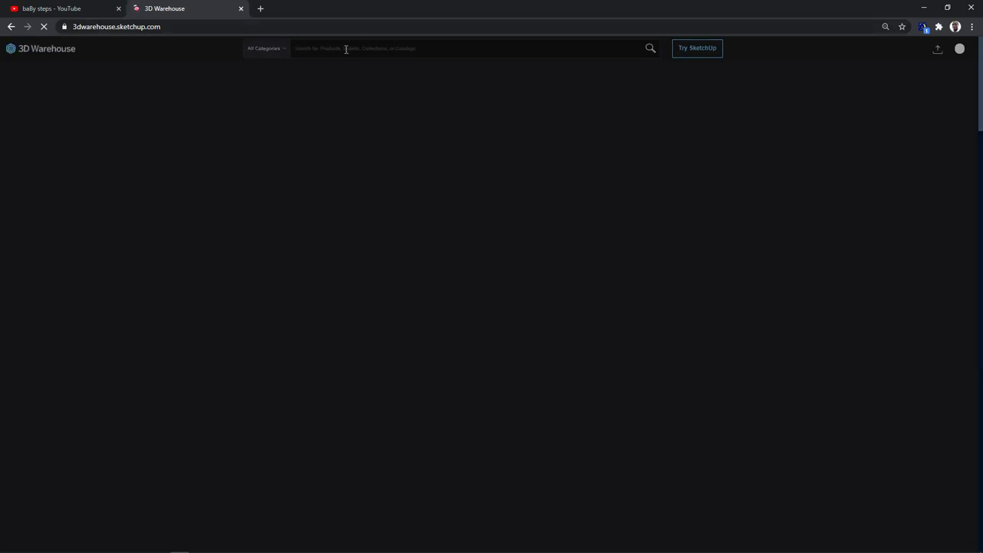
Step: Search 3D Warehouse for "potted plants"
{"action": "type", "text": "a"}
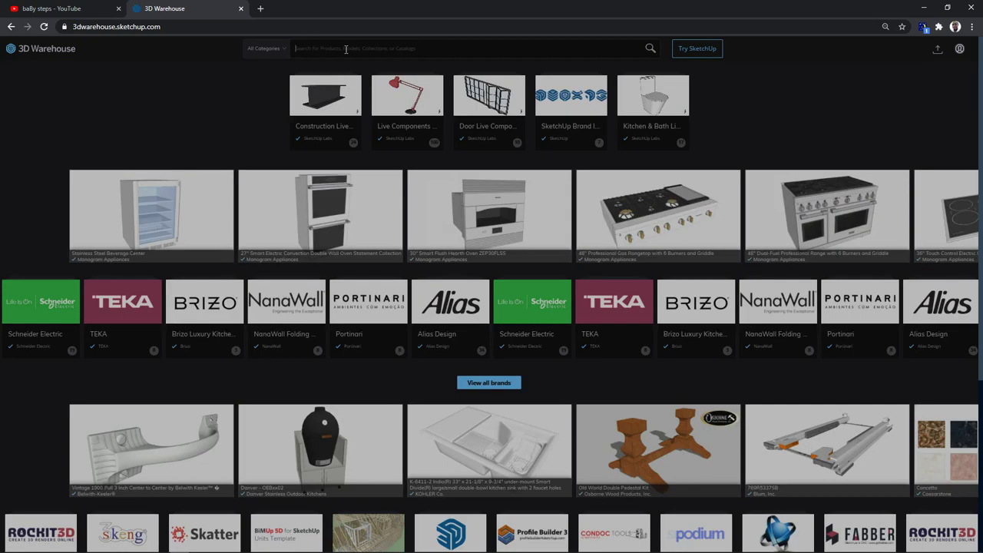
{"action": "type", "text": "potted p"}
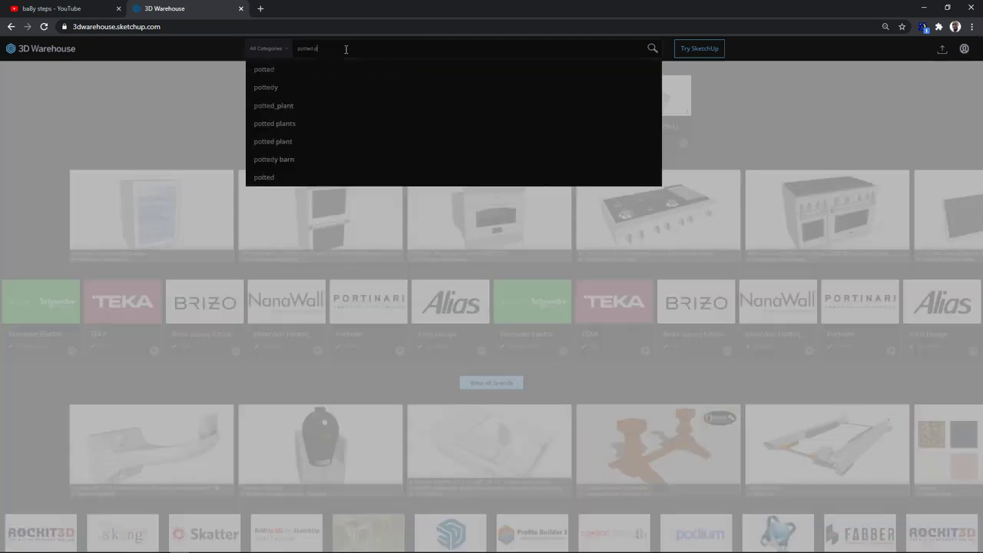
{"action": "type", "text": "lants"}
{"action": "key", "text": "Return"}
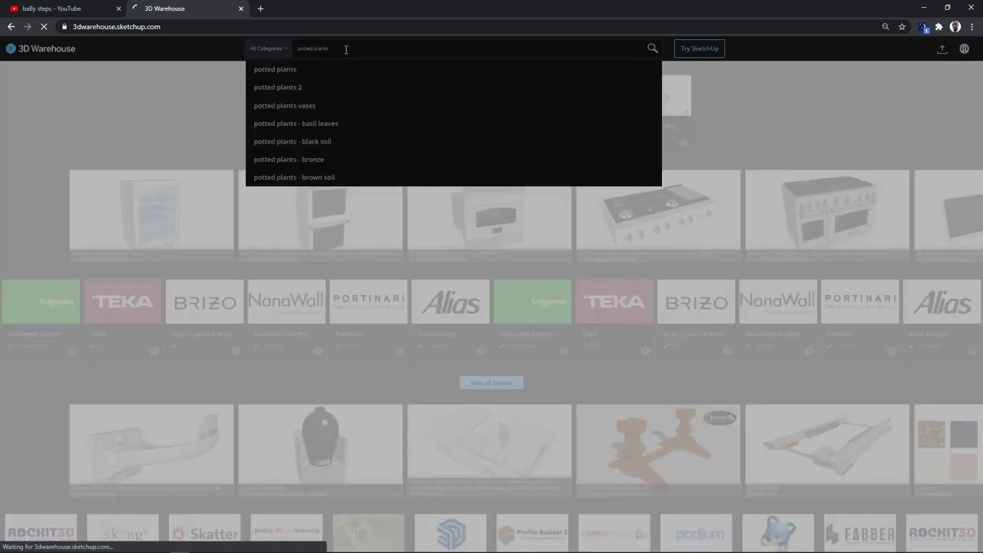
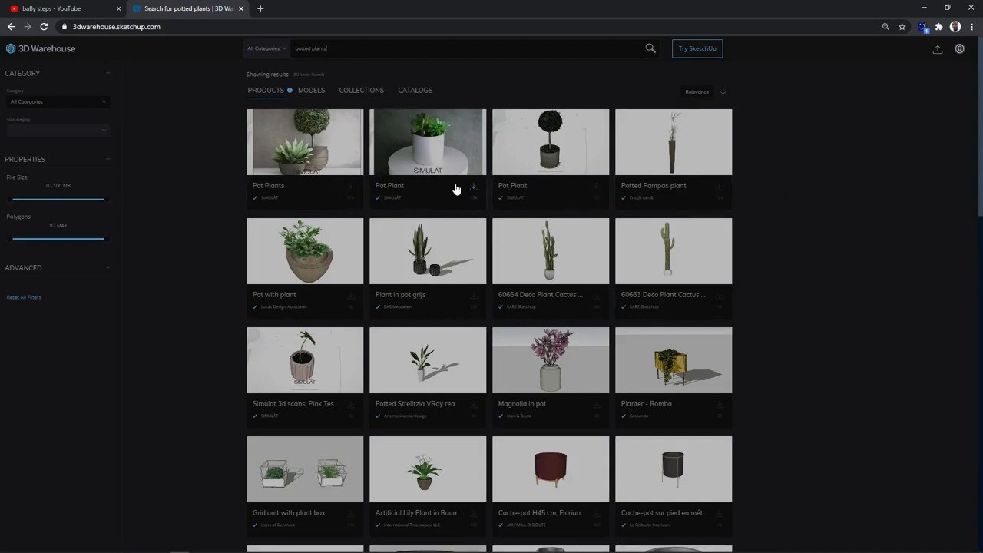
Step: Request the download of the OLIVIER ALPILLES potted tree from the product results
{"action": "scroll", "coordinate": [430, 216], "scroll_direction": "down", "scroll_amount": 2}
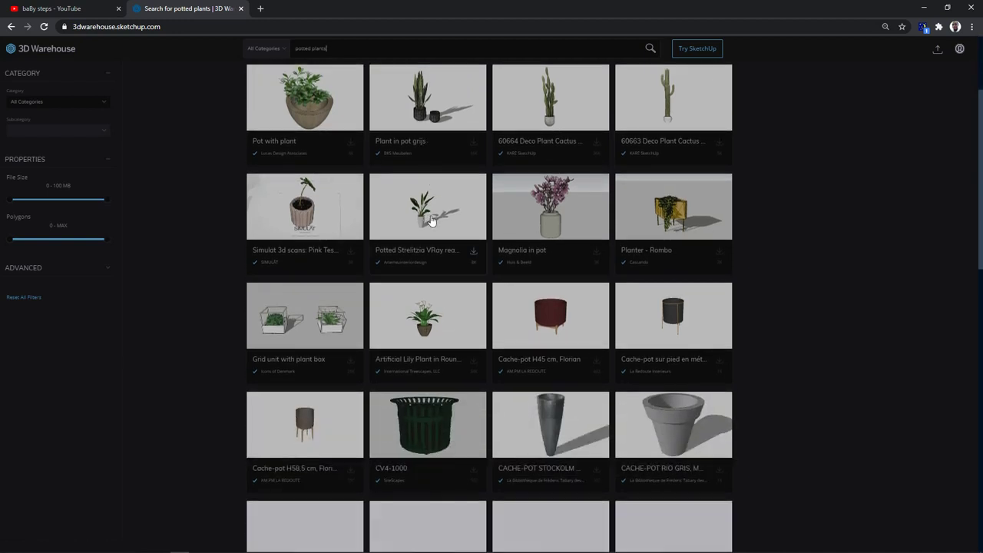
{"action": "scroll", "coordinate": [446, 258], "scroll_direction": "down", "scroll_amount": 1}
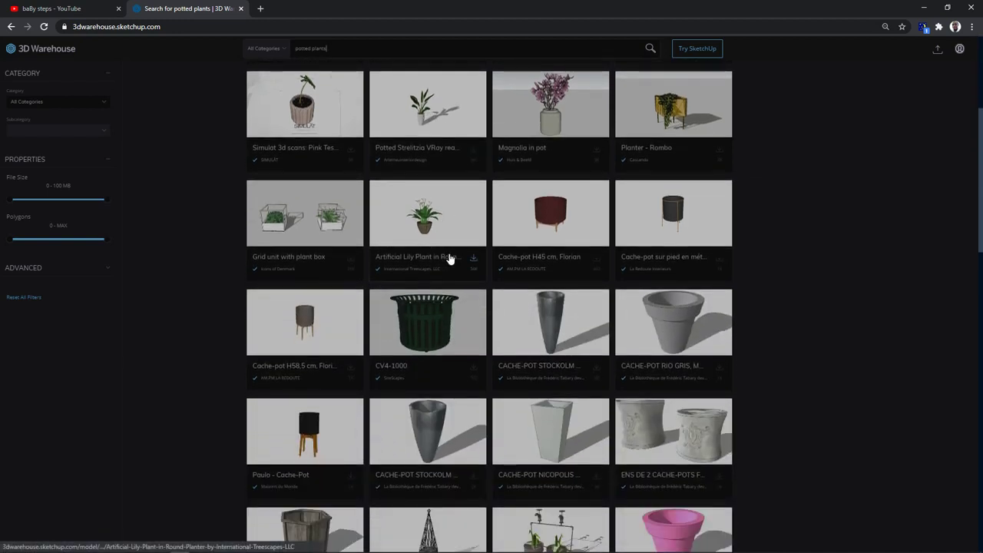
{"action": "scroll", "coordinate": [450, 259], "scroll_direction": "down", "scroll_amount": 5}
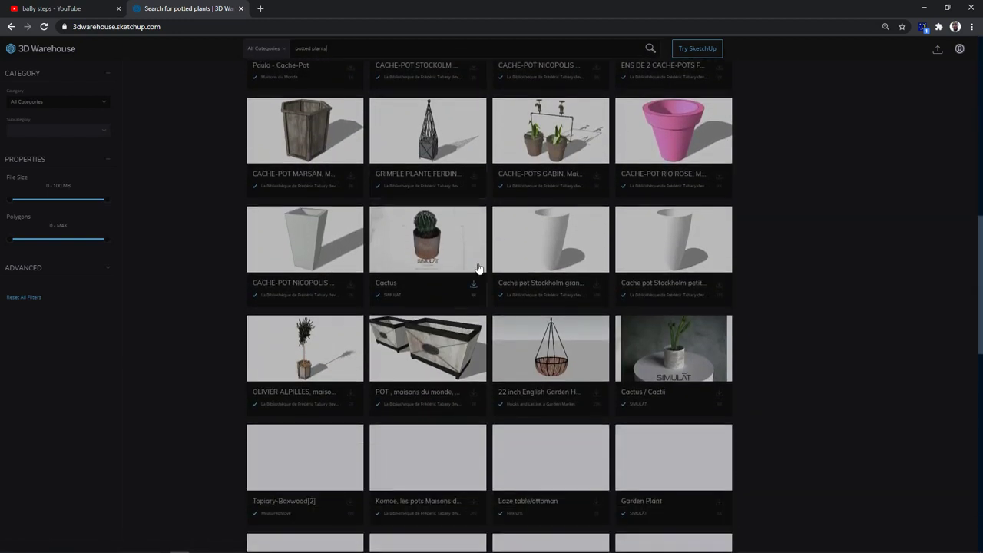
{"action": "left_click", "coordinate": [351, 396]}
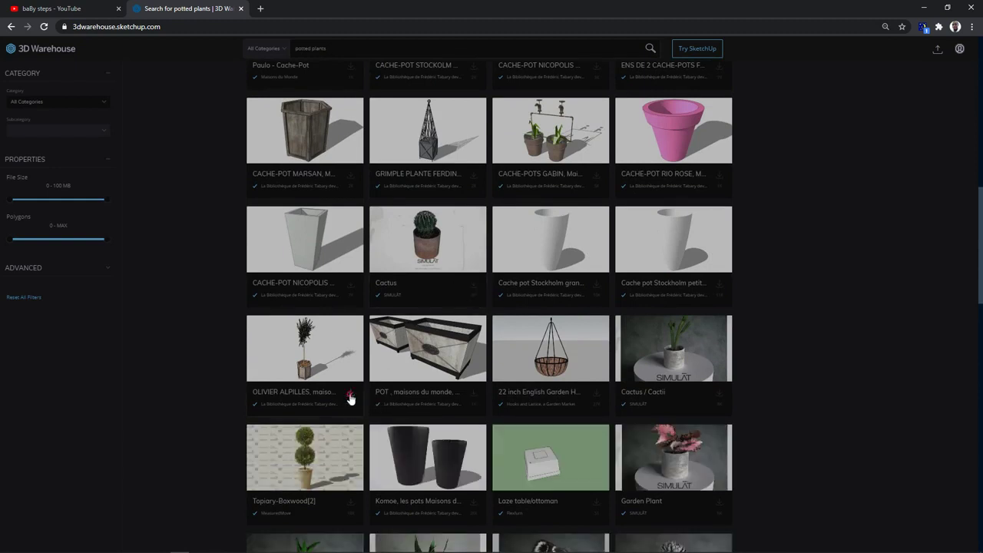
Step: Sign in to the Trimble account using the saved account e-mail
{"action": "left_click", "coordinate": [499, 235]}
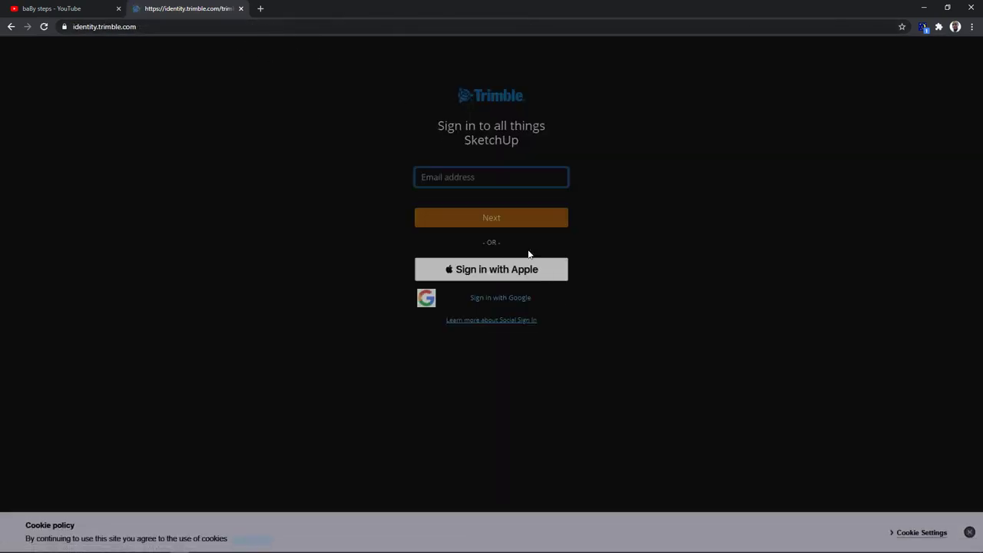
{"action": "left_click", "coordinate": [457, 178]}
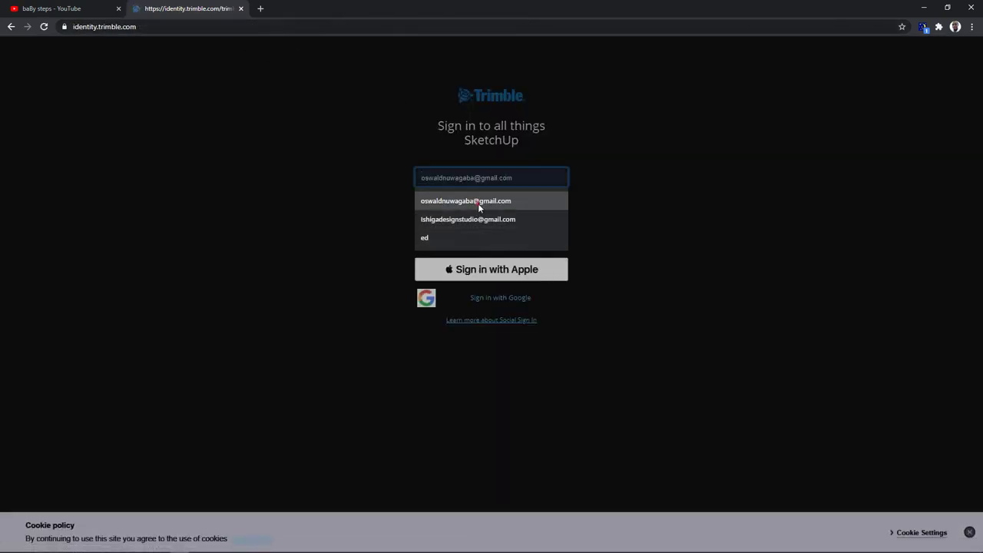
{"action": "left_click", "coordinate": [481, 203]}
{"action": "left_click", "coordinate": [500, 220]}
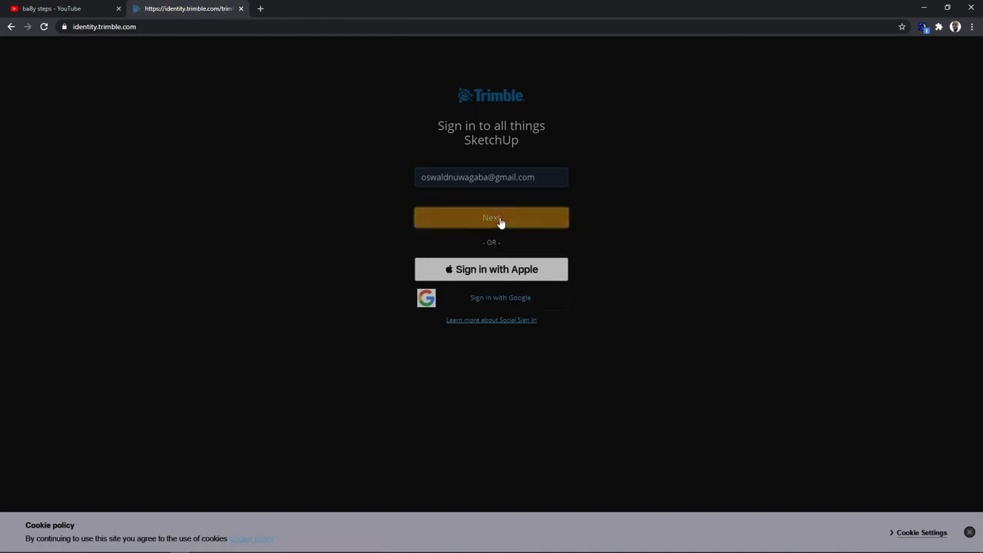
{"action": "left_click", "coordinate": [496, 302]}
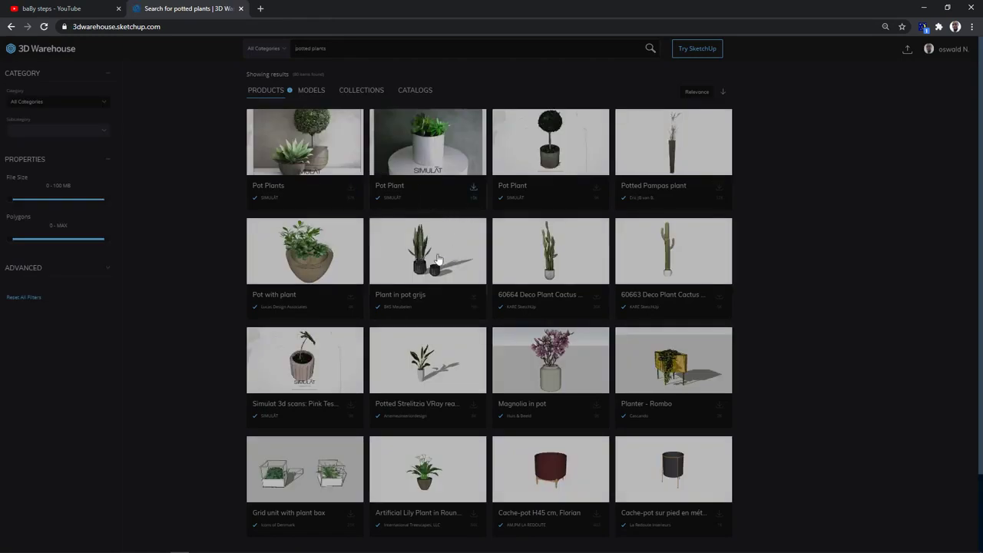
Step: Browse the potted plants results and download the OLIVIER ALPILLES potted tree as a SketchUp 2020 Model
{"action": "scroll", "coordinate": [347, 347], "scroll_direction": "down", "scroll_amount": 2}
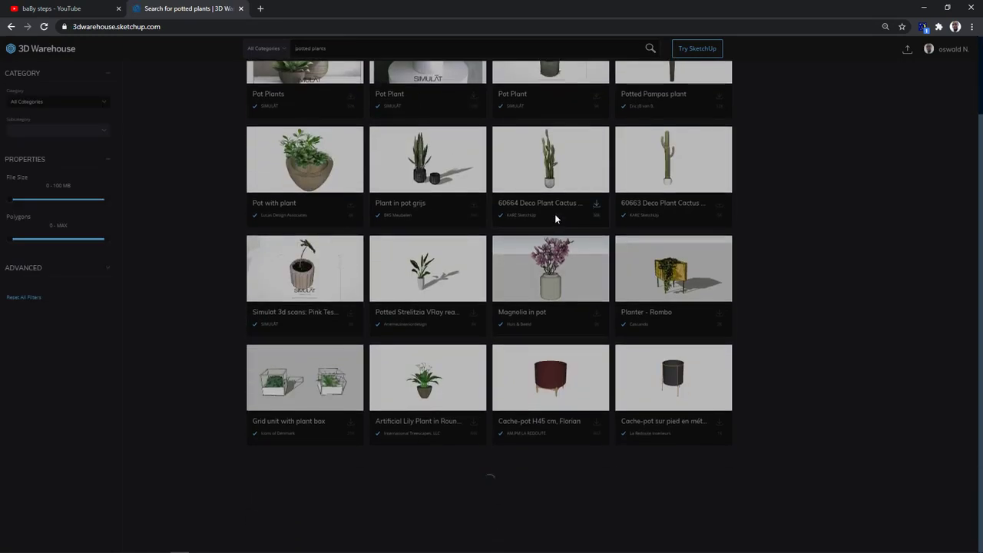
{"action": "scroll", "coordinate": [554, 215], "scroll_direction": "up", "scroll_amount": 2}
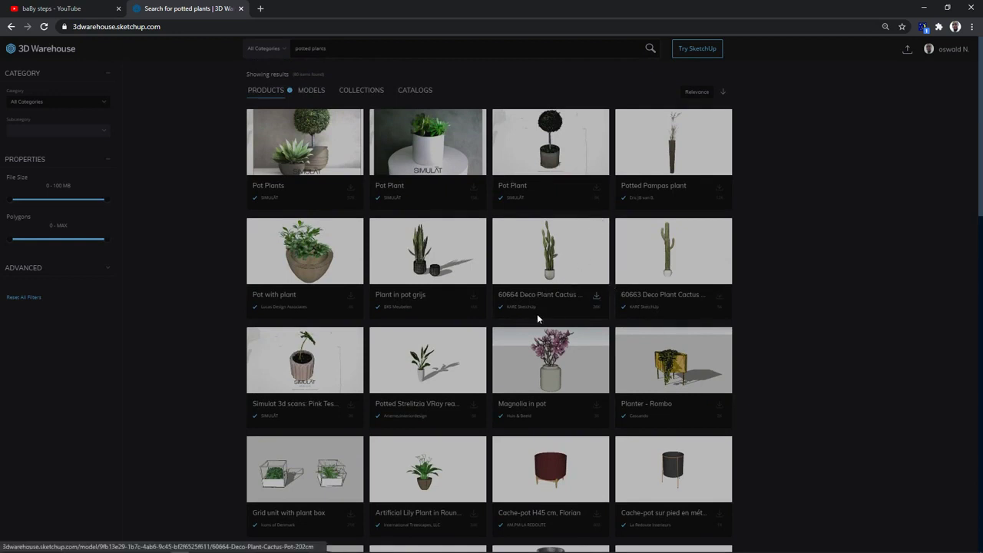
{"action": "scroll", "coordinate": [407, 271], "scroll_direction": "down", "scroll_amount": 3}
{"action": "scroll", "coordinate": [364, 299], "scroll_direction": "down", "scroll_amount": 2}
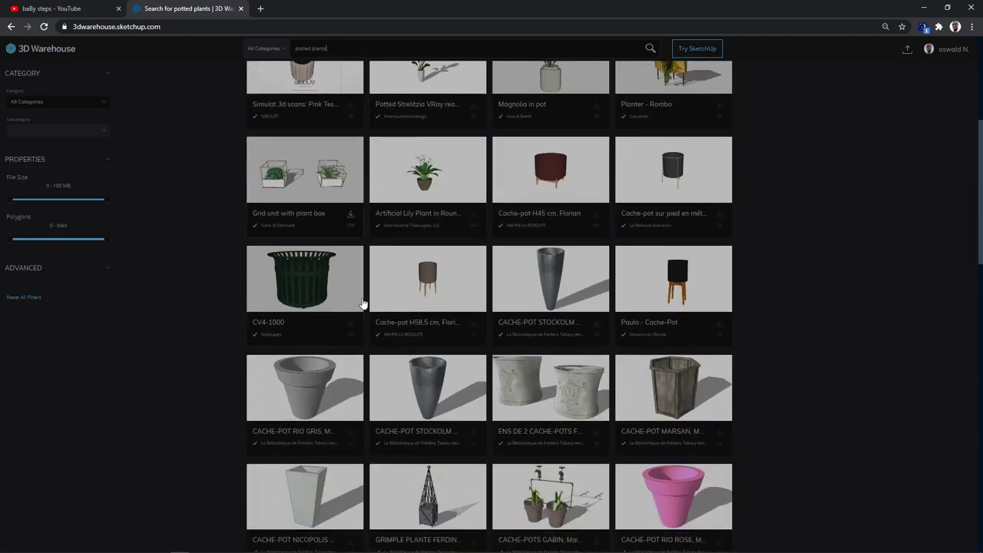
{"action": "scroll", "coordinate": [364, 299], "scroll_direction": "up", "scroll_amount": 2}
{"action": "scroll", "coordinate": [364, 285], "scroll_direction": "down", "scroll_amount": 3}
{"action": "scroll", "coordinate": [364, 288], "scroll_direction": "down", "scroll_amount": 3}
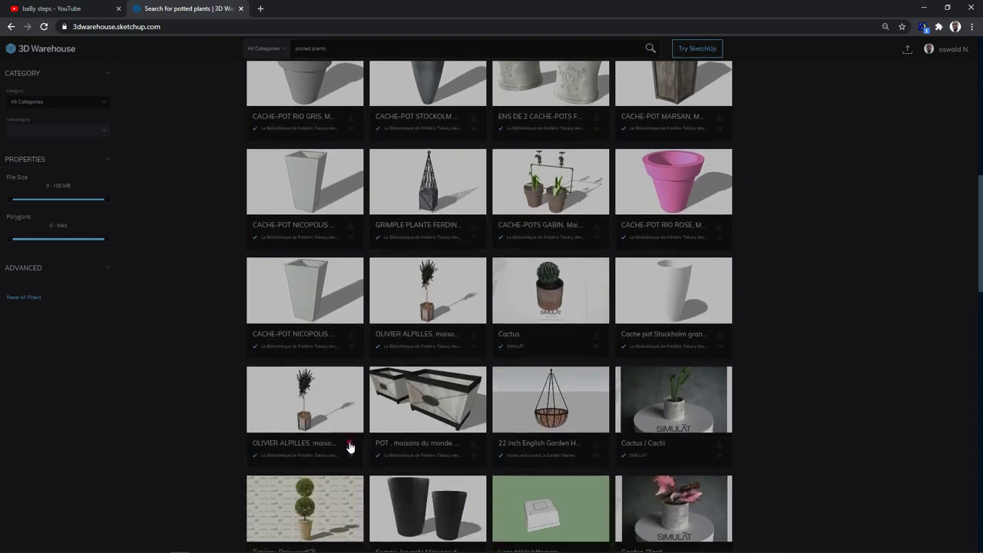
{"action": "left_click", "coordinate": [350, 446]}
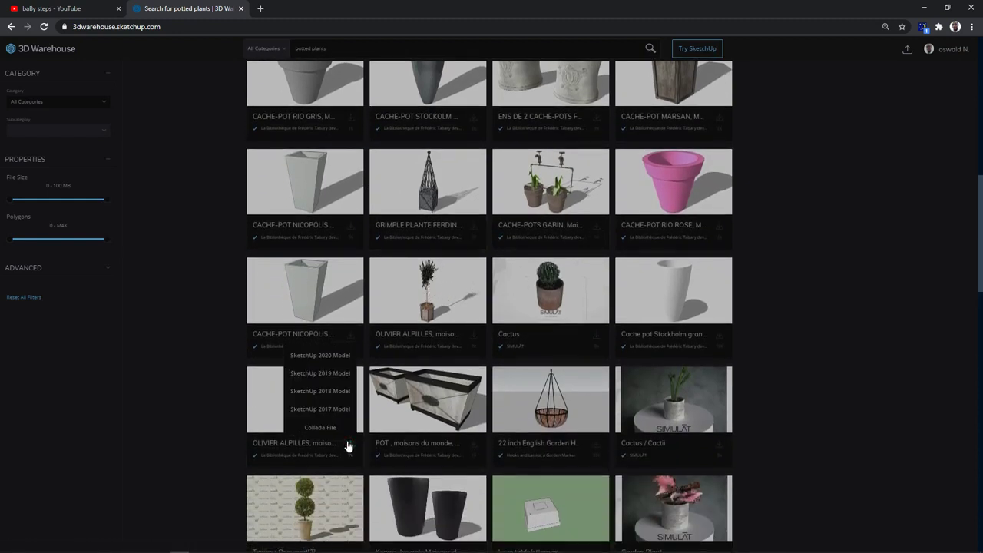
{"action": "left_click", "coordinate": [321, 358]}
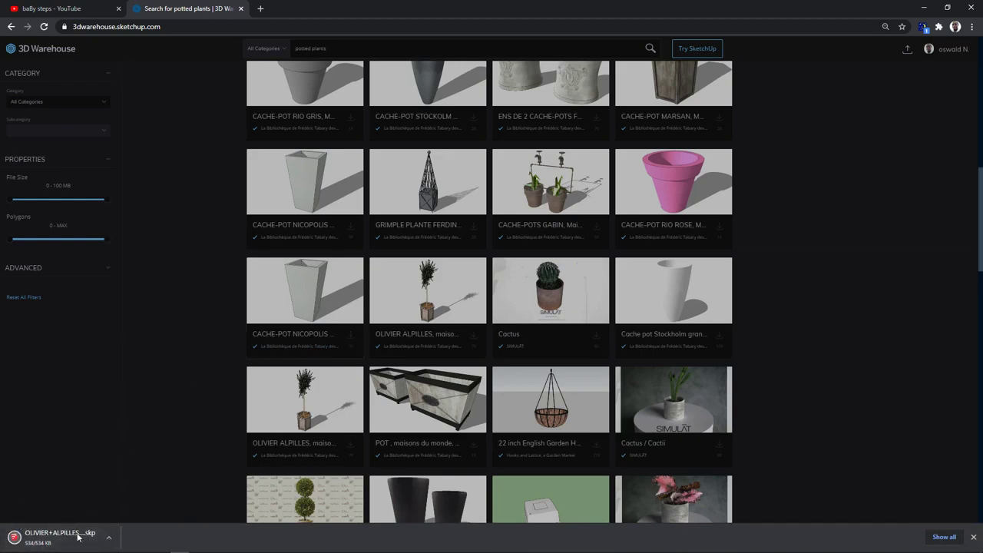
Step: Locate the downloaded OLIVIER ALPILLES file in its folder and insert it into the SketchUp house model, on the lawn beside the dining set
{"action": "left_click", "coordinate": [109, 538]}
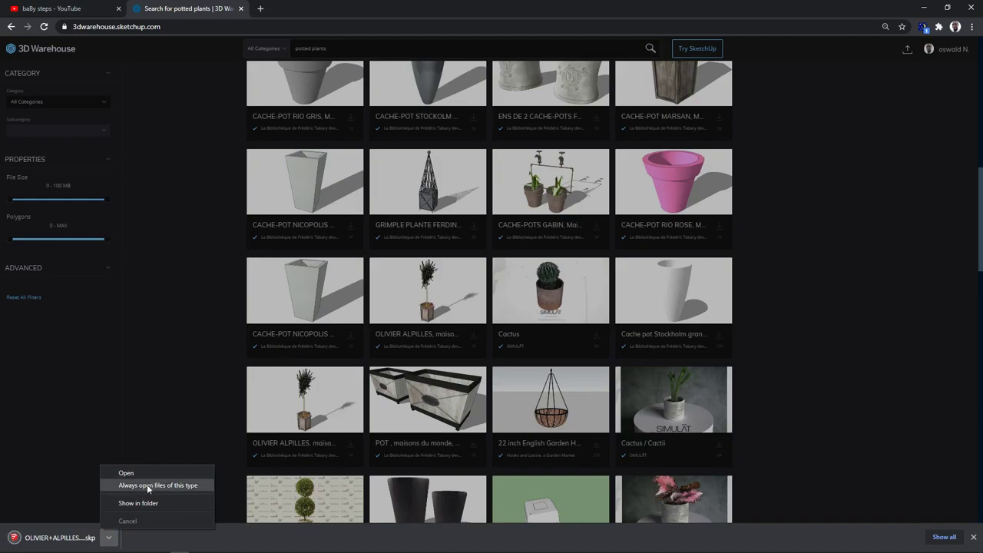
{"action": "left_click", "coordinate": [151, 501]}
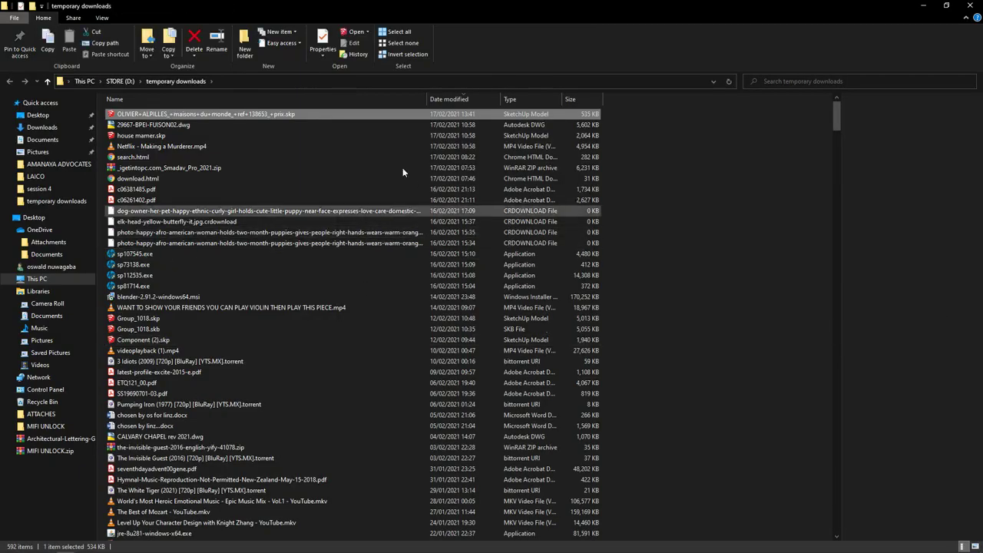
{"action": "mouse_move", "coordinate": [170, 117]}
{"action": "left_mouse_down"}
{"action": "mouse_move", "coordinate": [264, 126]}
{"action": "mouse_move", "coordinate": [389, 277]}
{"action": "mouse_move", "coordinate": [407, 541]}
{"action": "mouse_move", "coordinate": [634, 544]}
{"action": "mouse_move", "coordinate": [500, 459]}
{"action": "left_mouse_up"}
{"action": "left_click_drag", "start_coordinate": [285, 398], "coordinate": [292, 422]}
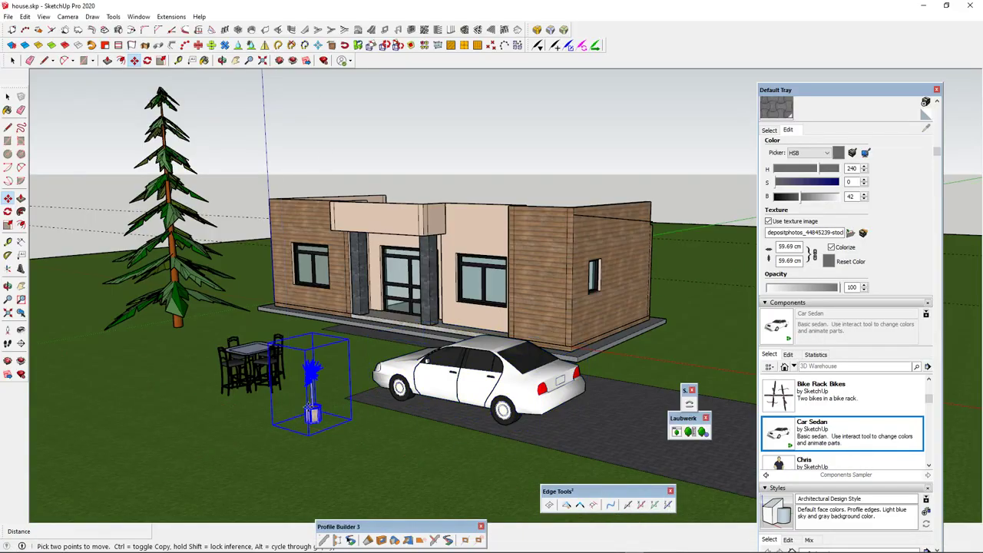
Step: Move the potted tree from the lawn onto the porch floor, beside the left column of the entrance door
{"action": "scroll", "coordinate": [313, 419], "scroll_direction": "up", "scroll_amount": 5}
{"action": "middle_click_drag", "start_coordinate": [315, 421], "coordinate": [397, 487]}
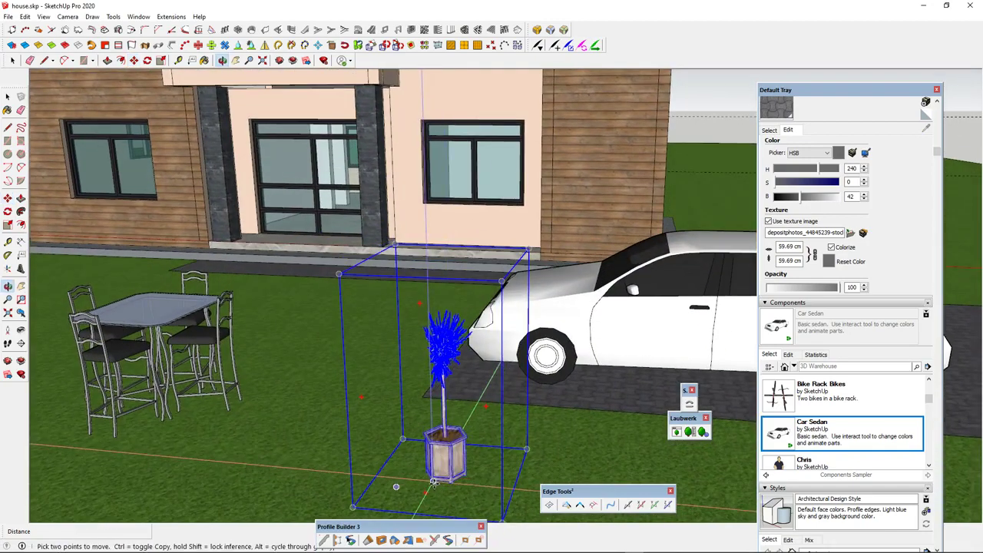
{"action": "left_click", "coordinate": [396, 487]}
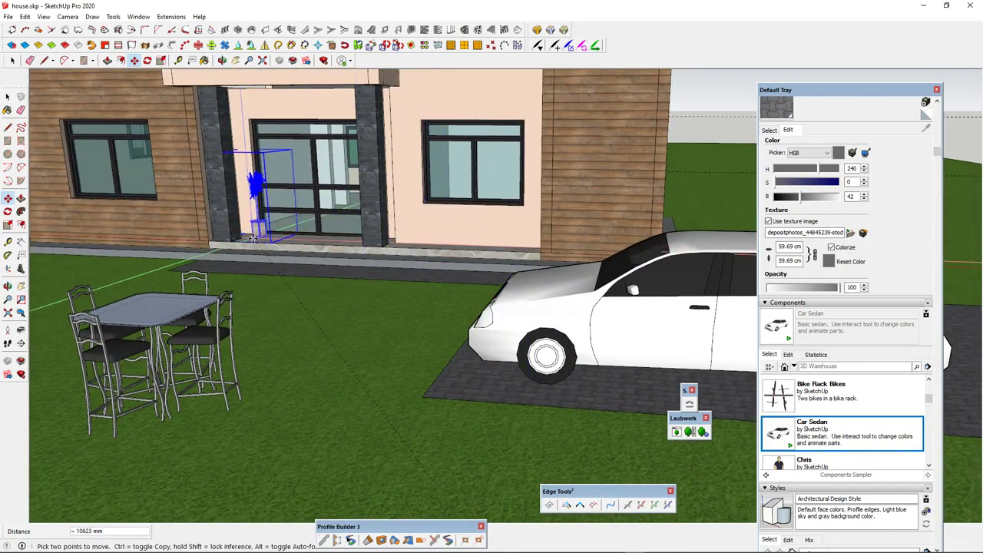
{"action": "scroll", "coordinate": [238, 224], "scroll_direction": "up", "scroll_amount": 10}
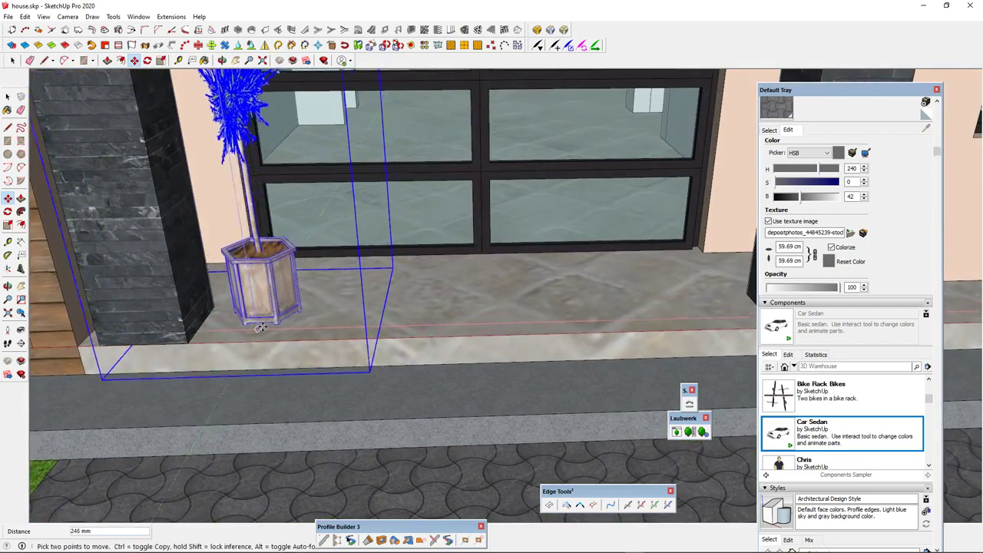
{"action": "middle_click_drag", "start_coordinate": [256, 336], "coordinate": [395, 327]}
Step: Copy the potted tree about 2263 mm along the porch to the opposite side of the entrance door
{"action": "key", "text": "ctrl"}
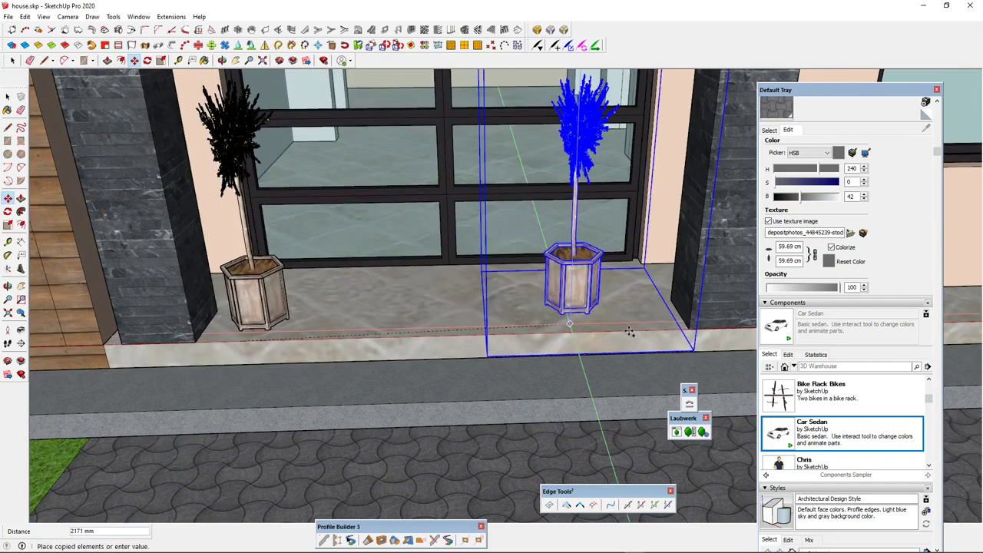
{"action": "left_click", "coordinate": [638, 331]}
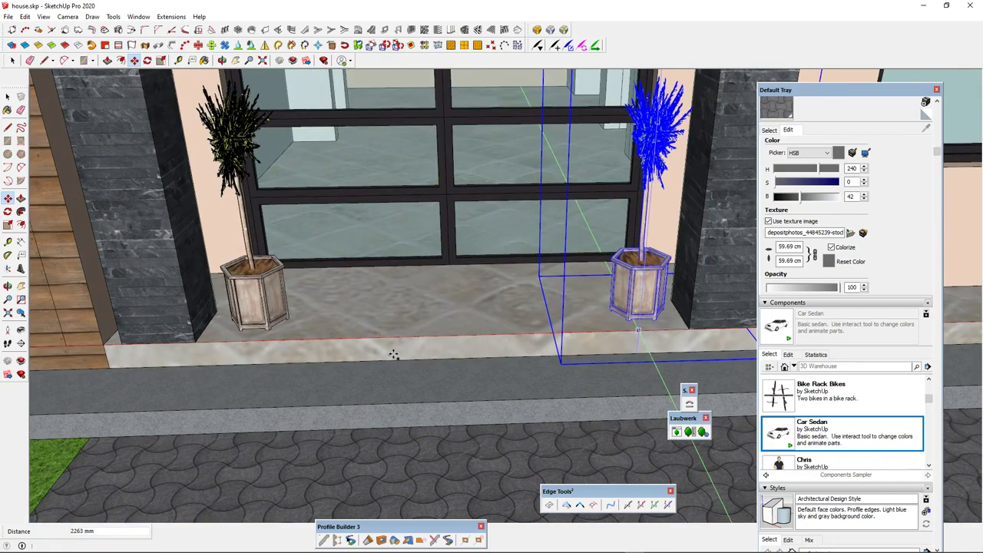
{"action": "scroll", "coordinate": [390, 352], "scroll_direction": "down", "scroll_amount": 1}
{"action": "scroll", "coordinate": [386, 349], "scroll_direction": "down", "scroll_amount": 2}
{"action": "middle_click_drag", "start_coordinate": [380, 345], "coordinate": [373, 268]}
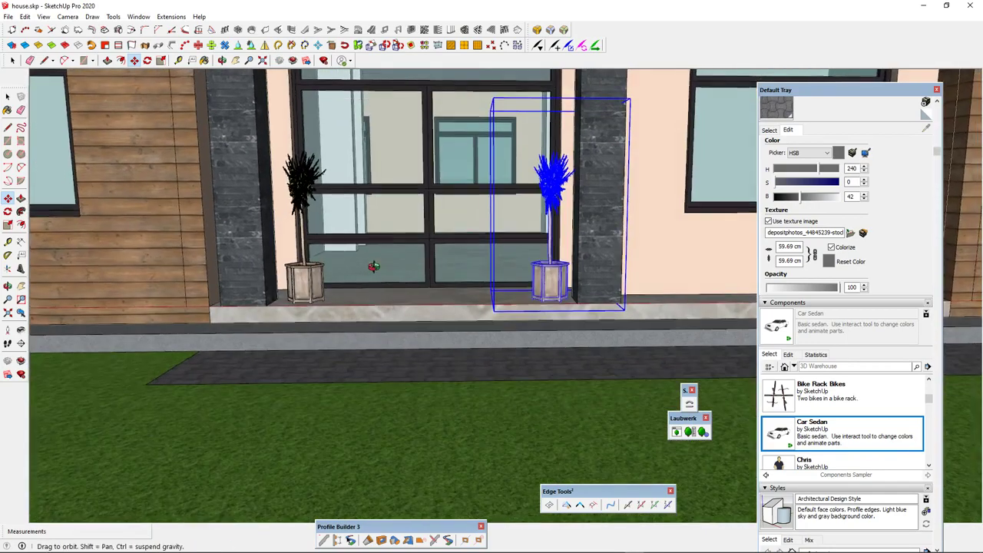
{"action": "key", "text": "space"}
{"action": "scroll", "coordinate": [377, 373], "scroll_direction": "down", "scroll_amount": 3}
{"action": "scroll", "coordinate": [336, 293], "scroll_direction": "down", "scroll_amount": 2}
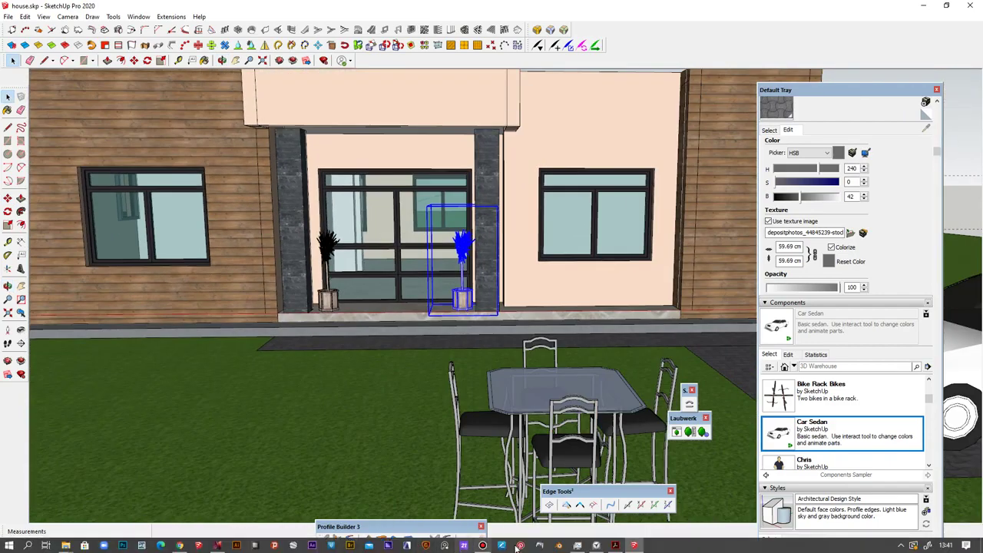
Step: Switch back to 3D Warehouse in Chrome and search for "cars"
{"action": "left_click", "coordinate": [179, 546]}
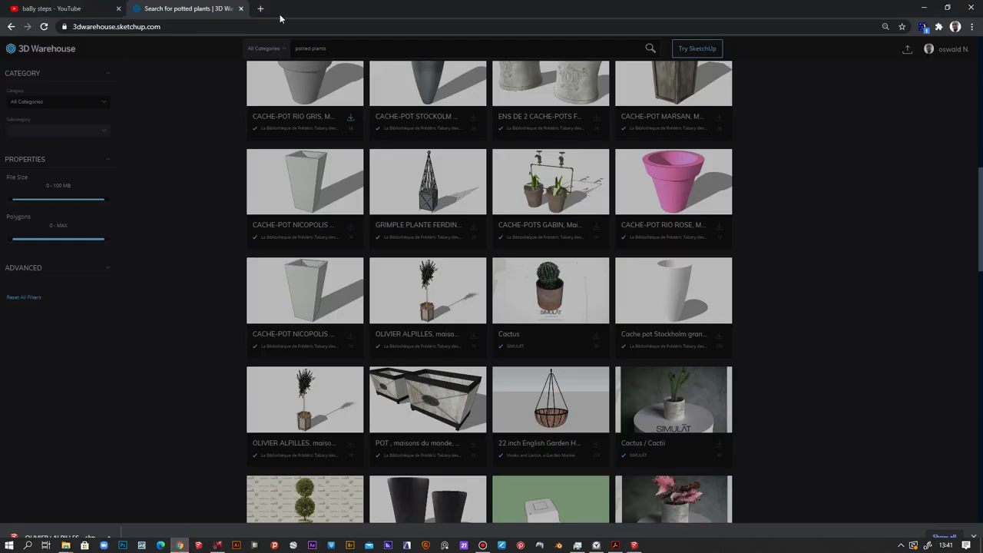
{"action": "left_click", "coordinate": [302, 48]}
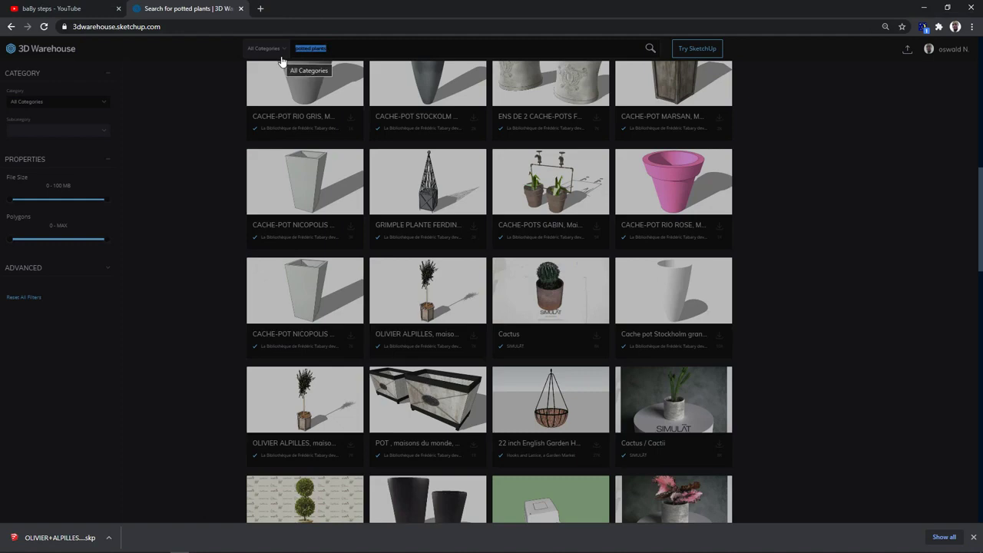
{"action": "type", "text": "ca"}
{"action": "type", "text": "n"}
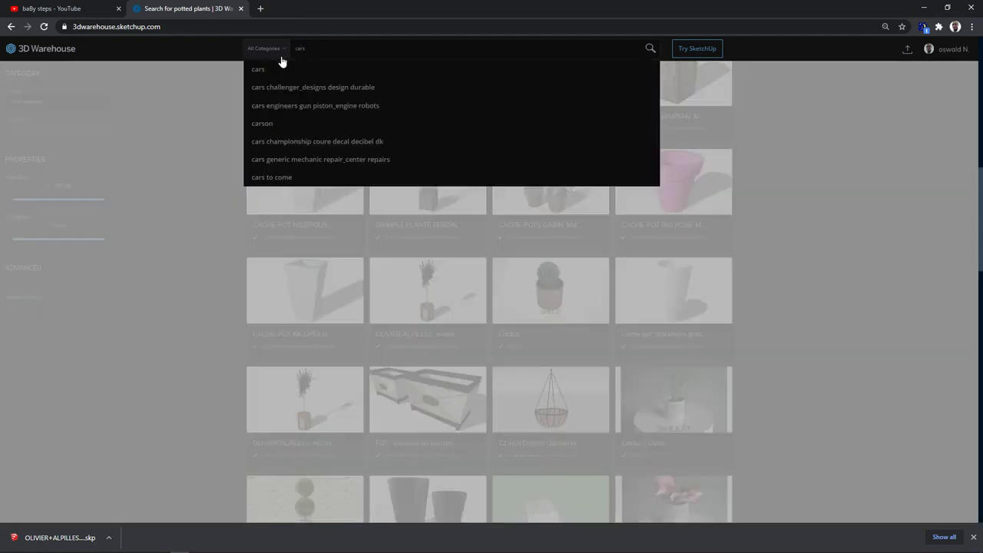
{"action": "key", "text": "Return"}
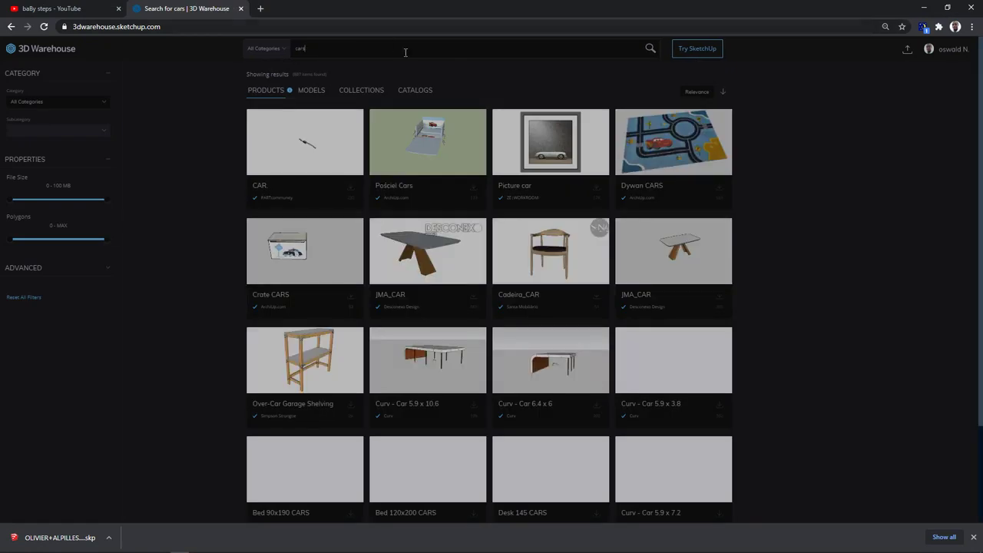
Step: Change the 3D Warehouse search to "car" and look through the product results for a usable car model
{"action": "left_click", "coordinate": [313, 48]}
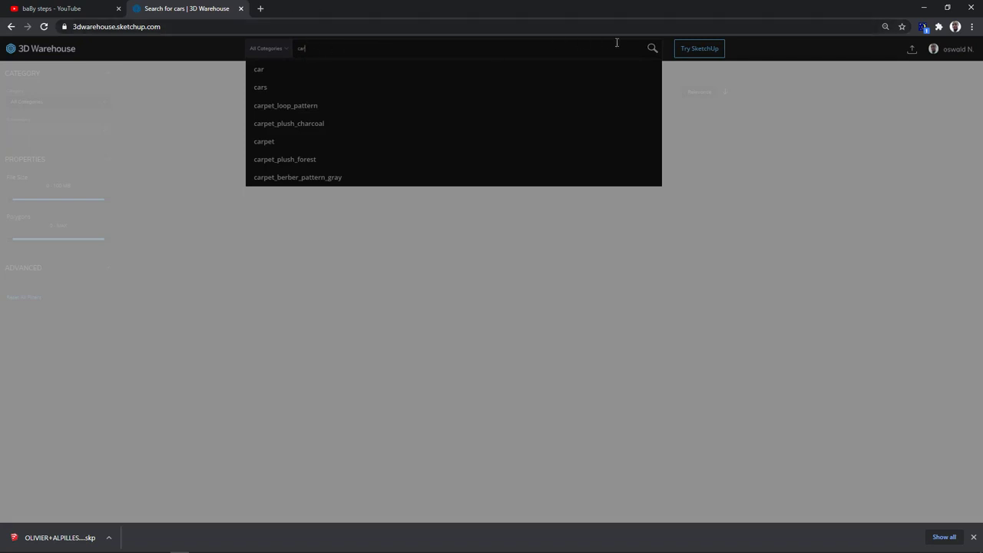
{"action": "left_click", "coordinate": [651, 51]}
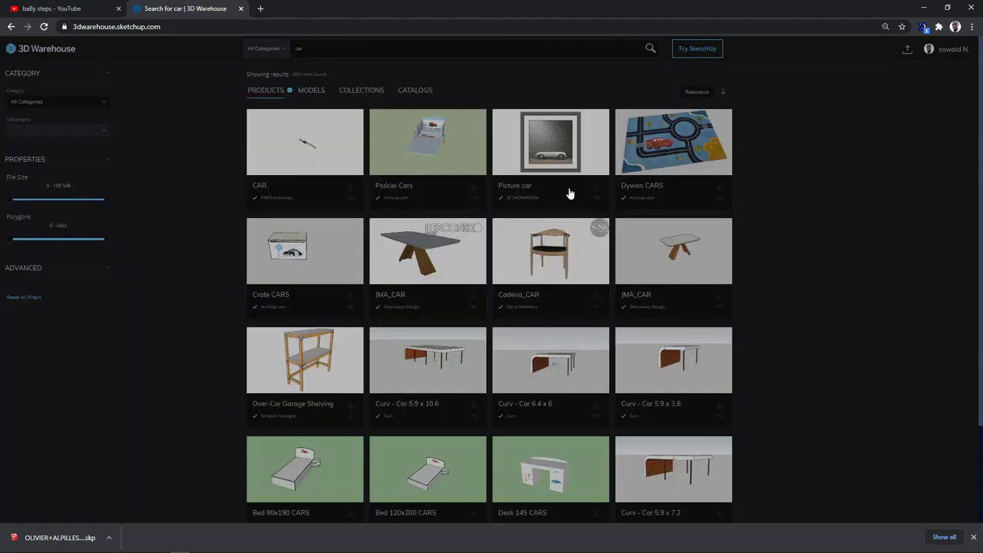
{"action": "scroll", "coordinate": [506, 257], "scroll_direction": "down", "scroll_amount": 2}
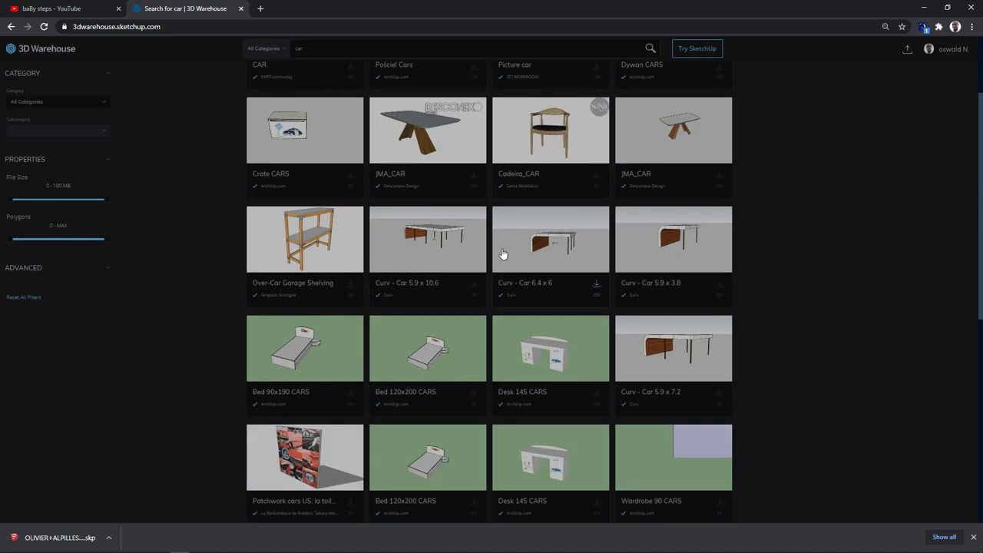
{"action": "scroll", "coordinate": [503, 254], "scroll_direction": "down", "scroll_amount": 4}
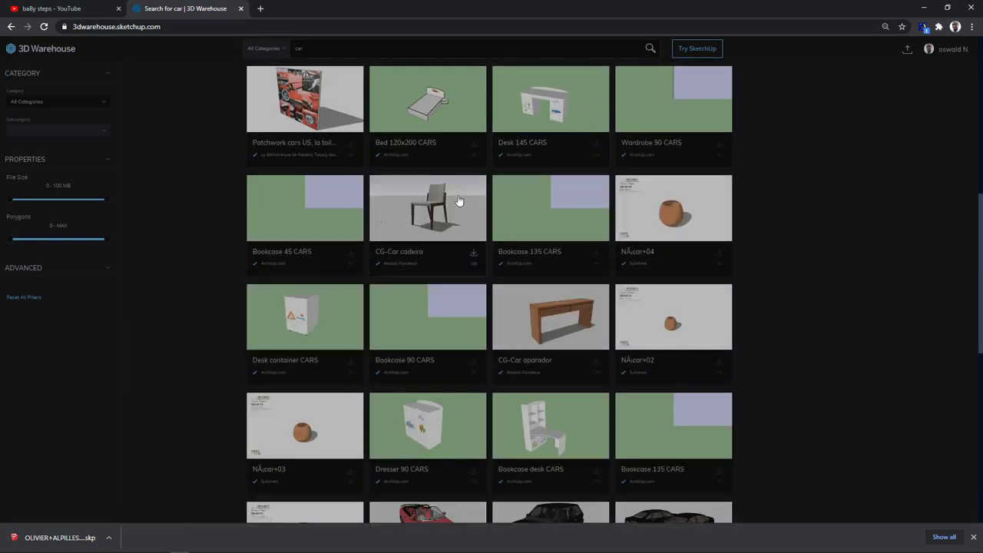
{"action": "scroll", "coordinate": [459, 202], "scroll_direction": "up", "scroll_amount": 10}
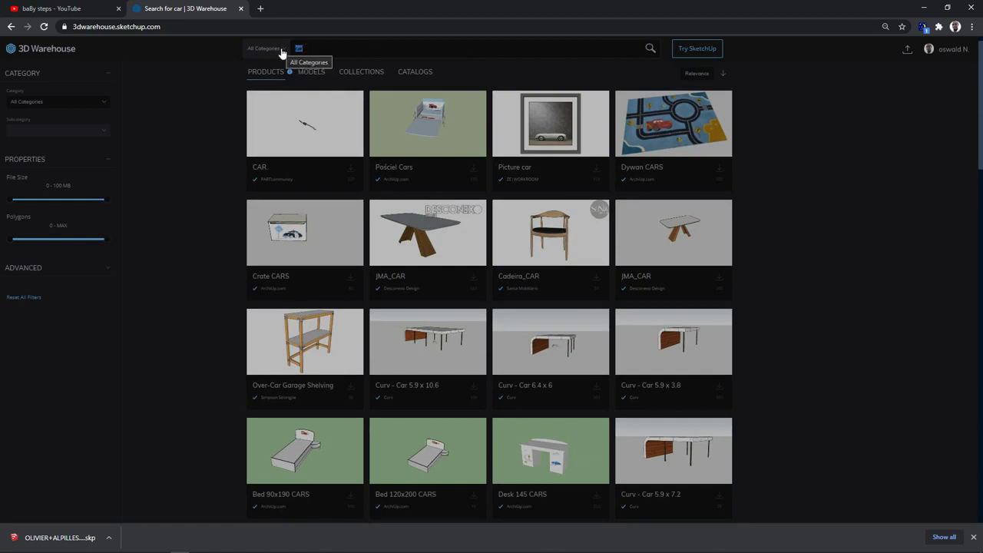
Step: Search 3D Warehouse for "vehicle" instead
{"action": "type", "text": "vehicl"}
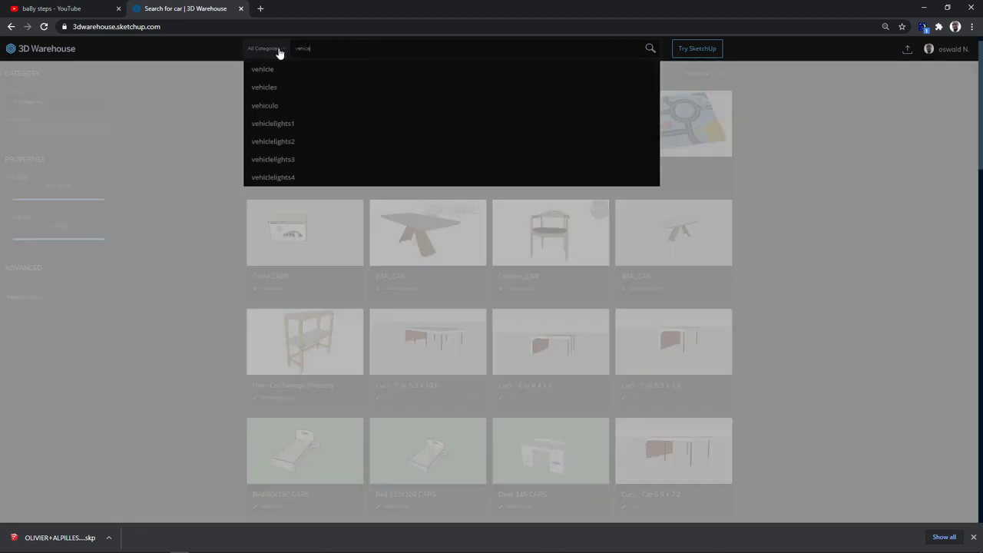
{"action": "key", "text": "Return"}
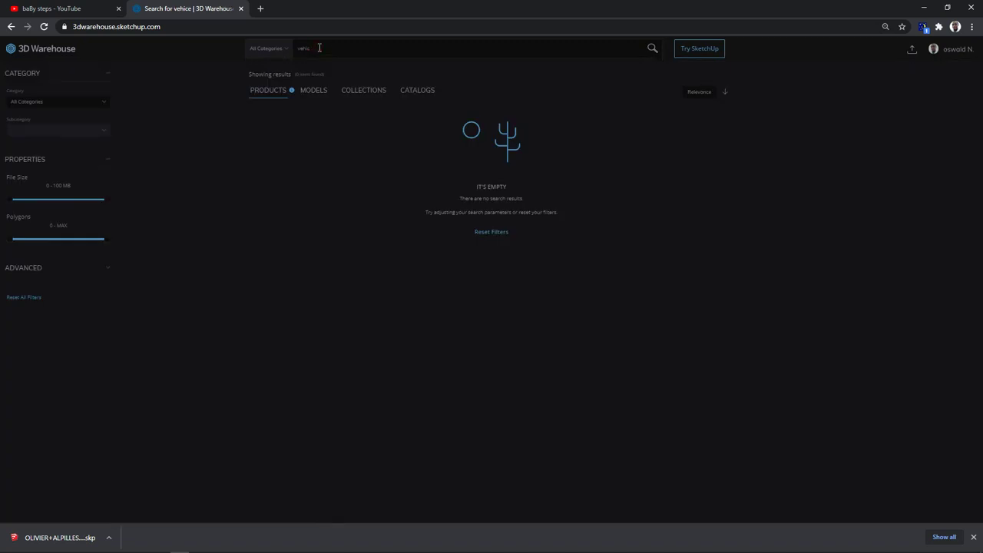
{"action": "type", "text": "le"}
{"action": "key", "text": "Return"}
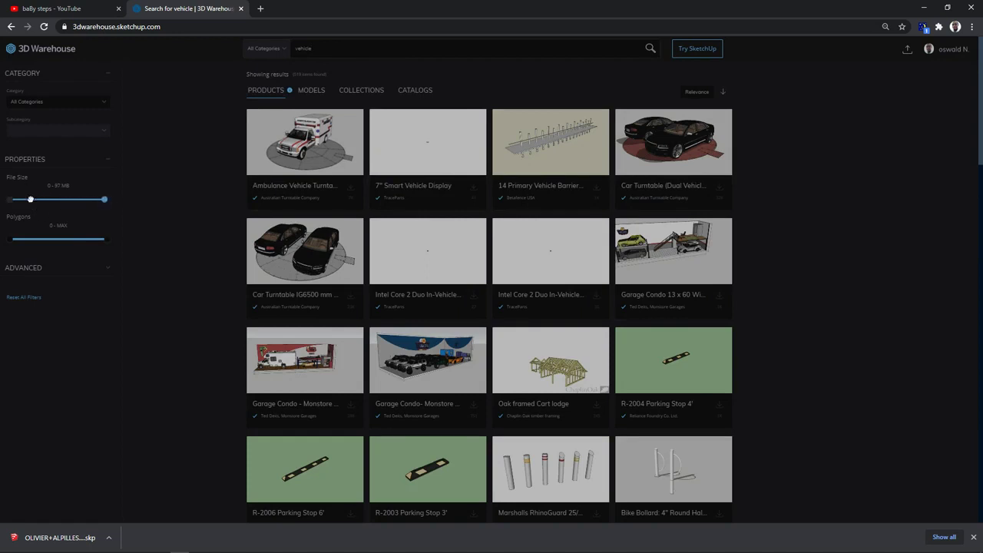
Step: Try different maximum file sizes on the vehicle results, ending with a limit of 48 MB
{"action": "left_click_drag", "start_coordinate": [31, 199], "coordinate": [19, 199]}
{"action": "left_click_drag", "start_coordinate": [13, 199], "coordinate": [14, 199]}
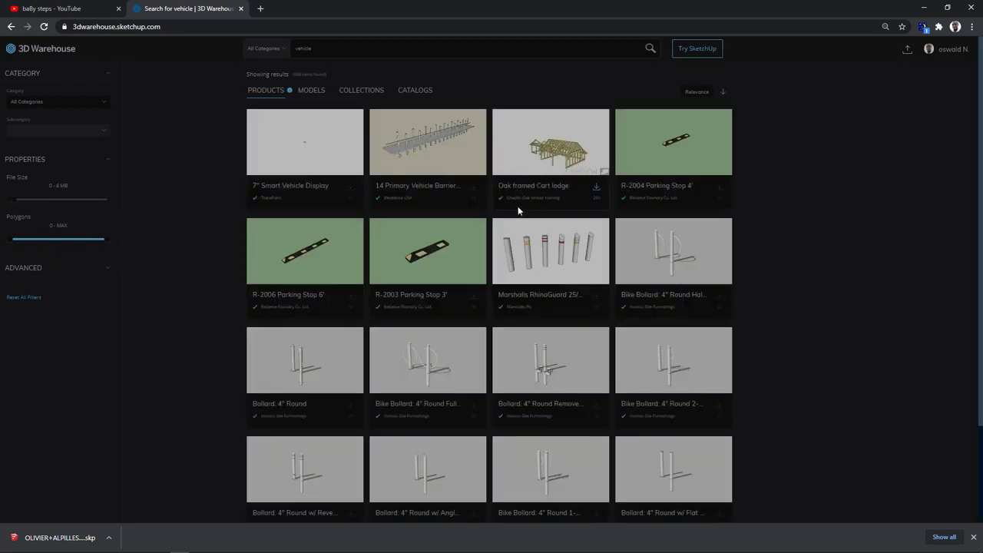
{"action": "left_click", "coordinate": [56, 198]}
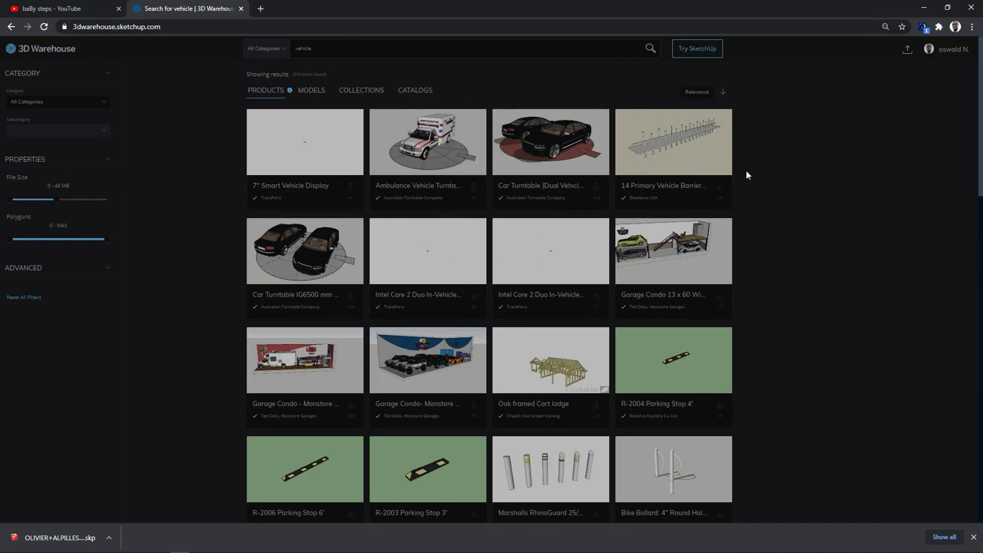
Step: Return to the SketchUp house model and examine the furnished front with its potted trees, dining set, evergreen and car from several angles
{"action": "left_click", "coordinate": [925, 8]}
{"action": "scroll", "coordinate": [430, 296], "scroll_direction": "down", "scroll_amount": 3}
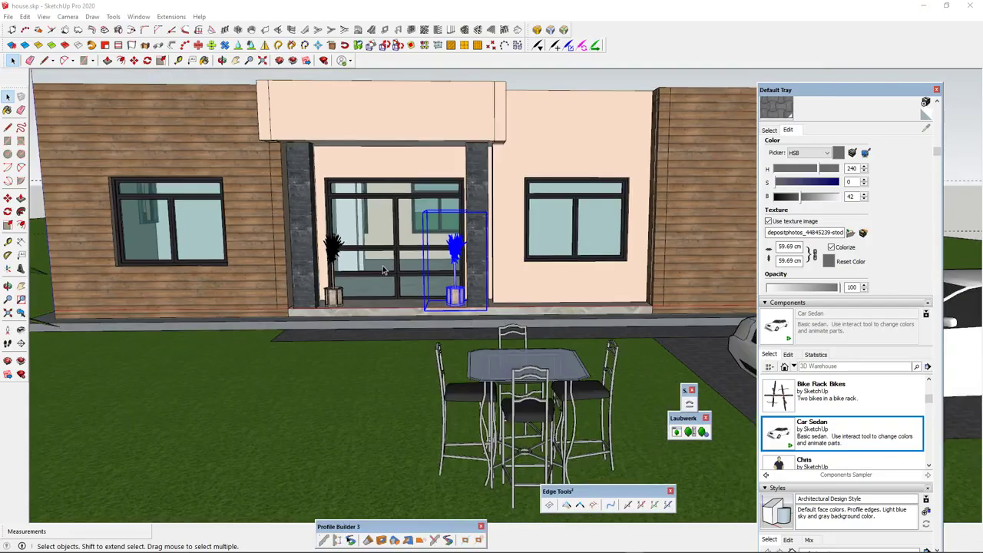
{"action": "scroll", "coordinate": [430, 295], "scroll_direction": "up", "scroll_amount": 2}
{"action": "middle_click_drag", "start_coordinate": [431, 296], "coordinate": [498, 325]}
{"action": "scroll", "coordinate": [497, 325], "scroll_direction": "down", "scroll_amount": 3}
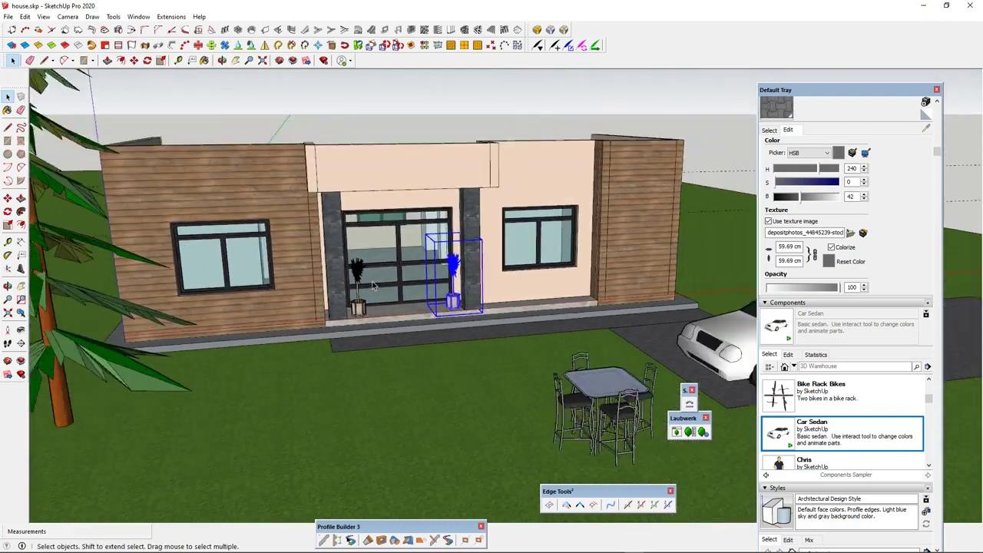
{"action": "mouse_move", "coordinate": [570, 358]}
{"action": "middle_mouse_down"}
{"action": "mouse_move", "coordinate": [479, 328]}
{"action": "mouse_move", "coordinate": [465, 269]}
{"action": "middle_mouse_up"}
{"action": "scroll", "coordinate": [445, 267], "scroll_direction": "down", "scroll_amount": 2}
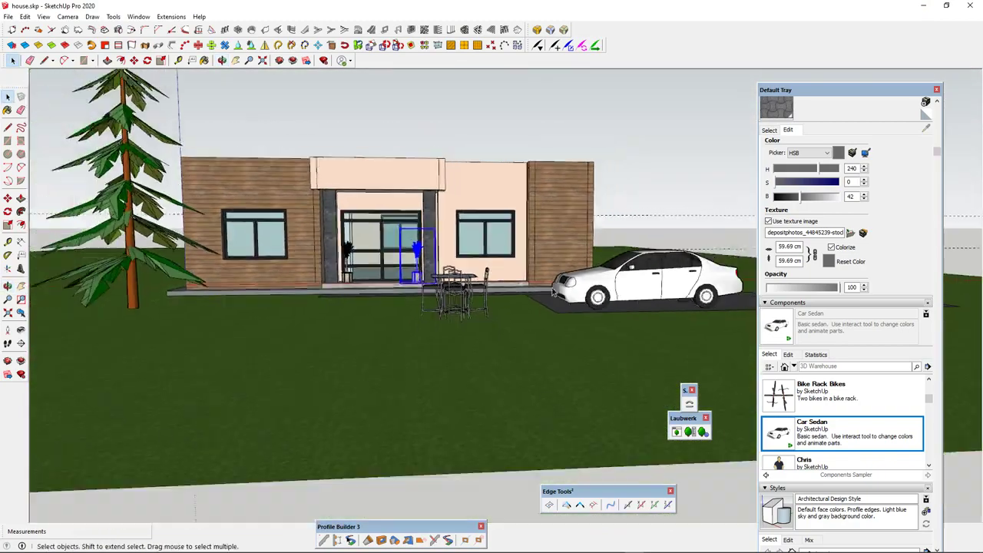
{"action": "mouse_move", "coordinate": [522, 284]}
{"action": "middle_mouse_down"}
{"action": "mouse_move", "coordinate": [455, 317]}
{"action": "mouse_move", "coordinate": [476, 305]}
{"action": "middle_mouse_up"}
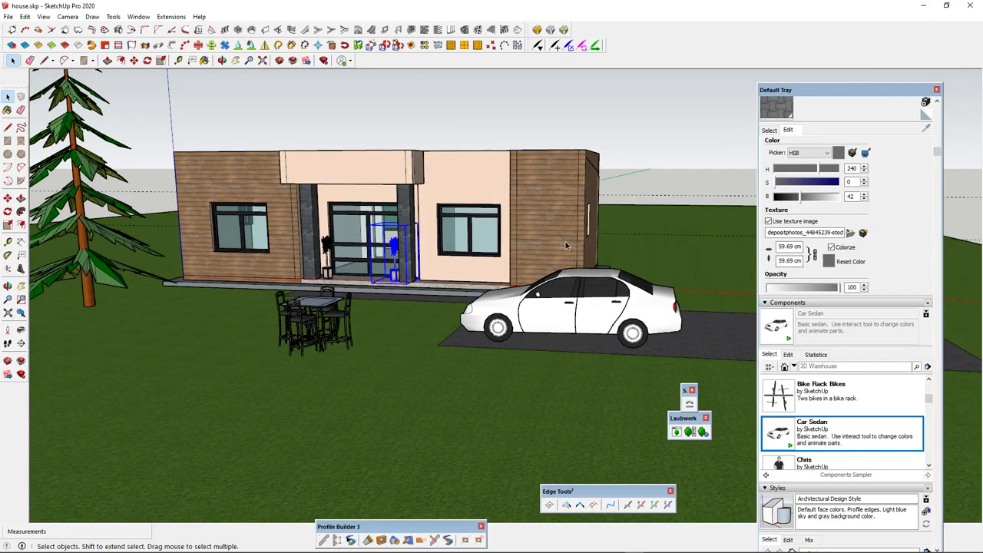
{"action": "mouse_move", "coordinate": [534, 258]}
{"action": "middle_mouse_down"}
{"action": "mouse_move", "coordinate": [504, 279]}
{"action": "mouse_move", "coordinate": [577, 245]}
{"action": "mouse_move", "coordinate": [465, 265]}
{"action": "mouse_move", "coordinate": [575, 275]}
{"action": "mouse_move", "coordinate": [558, 293]}
{"action": "middle_mouse_up"}
{"action": "scroll", "coordinate": [577, 245], "scroll_direction": "up", "scroll_amount": 5}
{"action": "scroll", "coordinate": [465, 265], "scroll_direction": "down", "scroll_amount": 2}
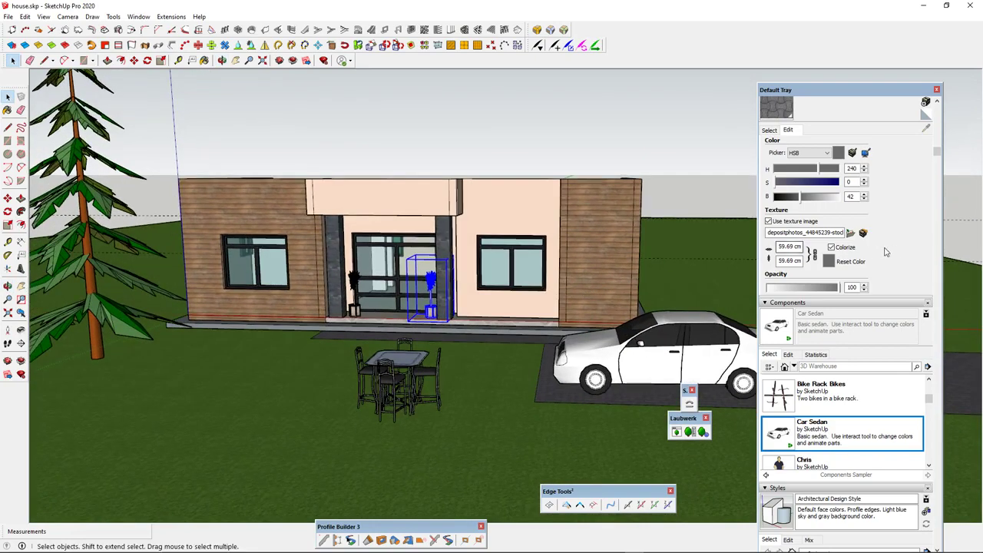
Step: Try the default styles on the model, including HiddenLine, Architectural Design, Shaded, Shaded with textures, Simple Style and Woodworking Style
{"action": "scroll", "coordinate": [897, 254], "scroll_direction": "down", "scroll_amount": 6}
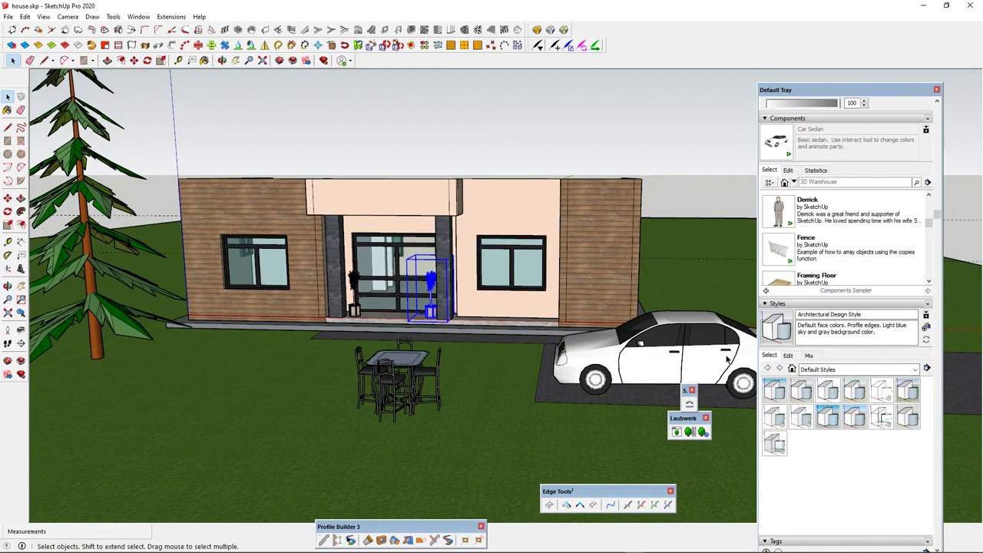
{"action": "scroll", "coordinate": [445, 292], "scroll_direction": "down", "scroll_amount": 3}
{"action": "scroll", "coordinate": [434, 292], "scroll_direction": "up", "scroll_amount": 2}
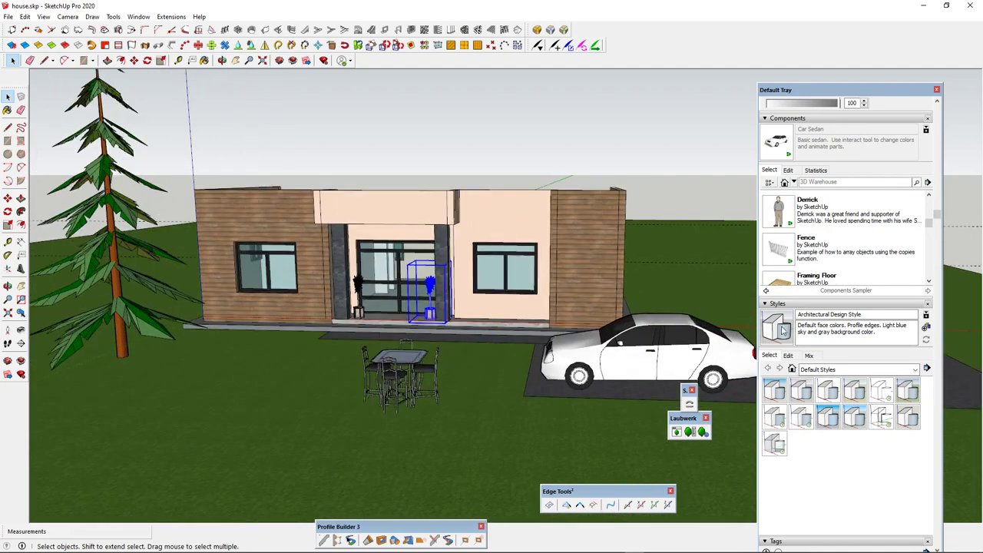
{"action": "left_click", "coordinate": [882, 391]}
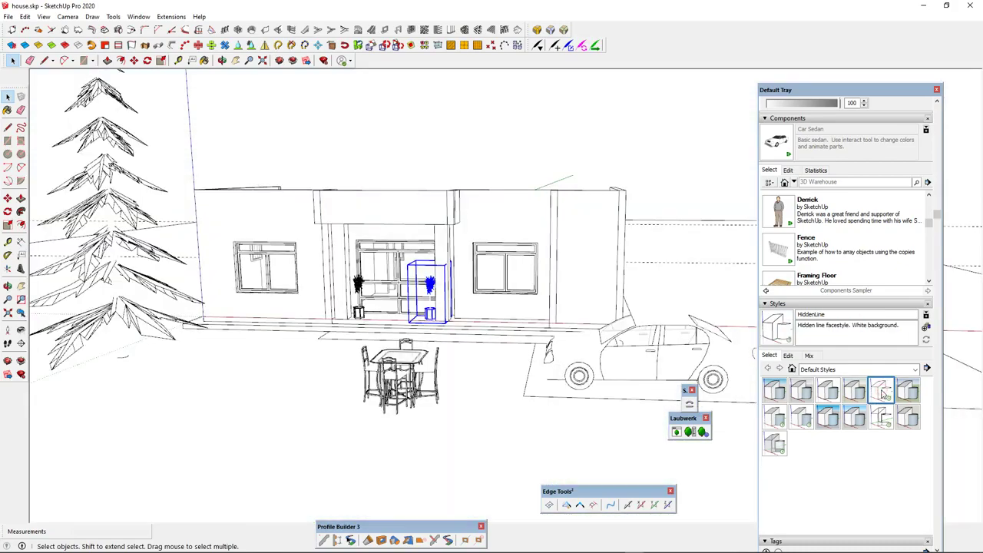
{"action": "middle_click_drag", "start_coordinate": [476, 311], "coordinate": [461, 296]}
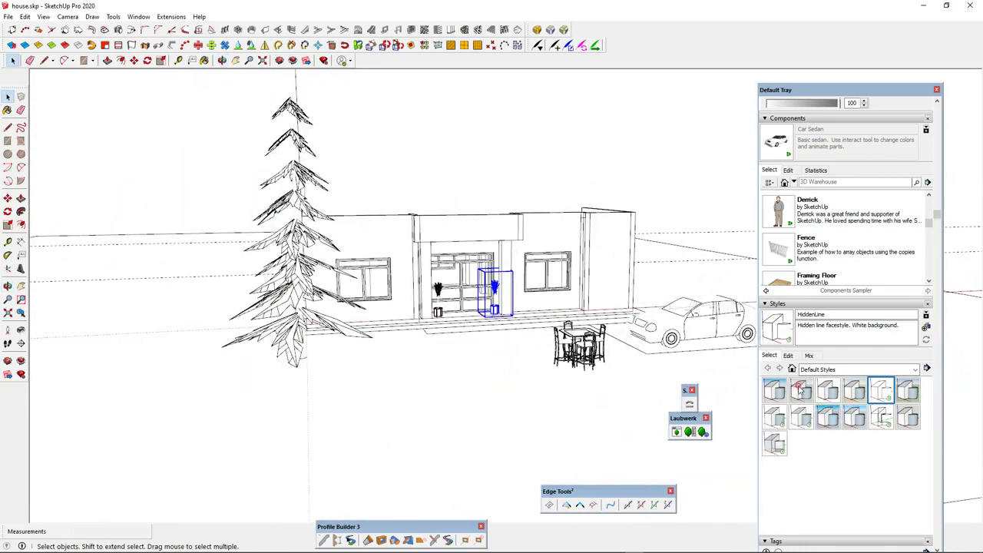
{"action": "left_click", "coordinate": [800, 390]}
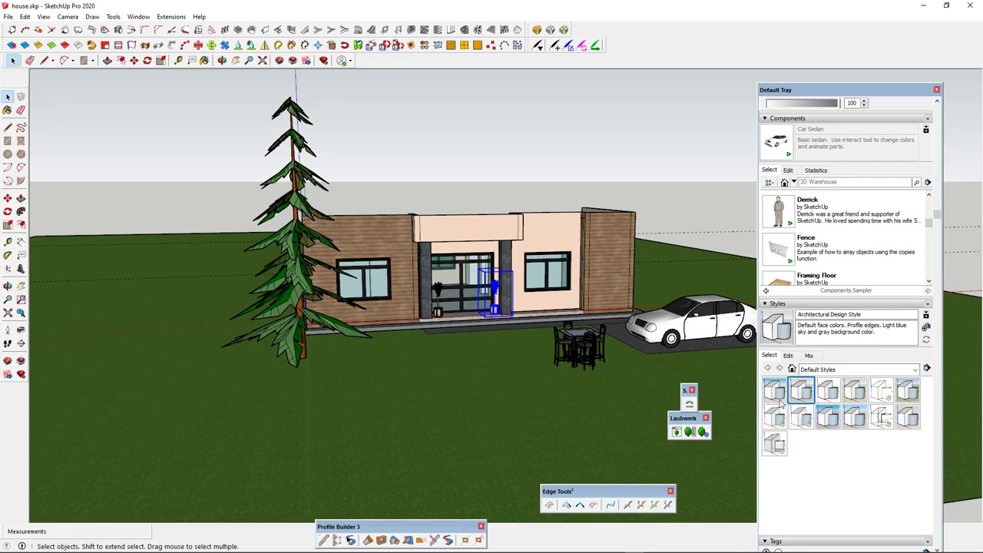
{"action": "left_click", "coordinate": [776, 393]}
{"action": "left_click", "coordinate": [777, 419]}
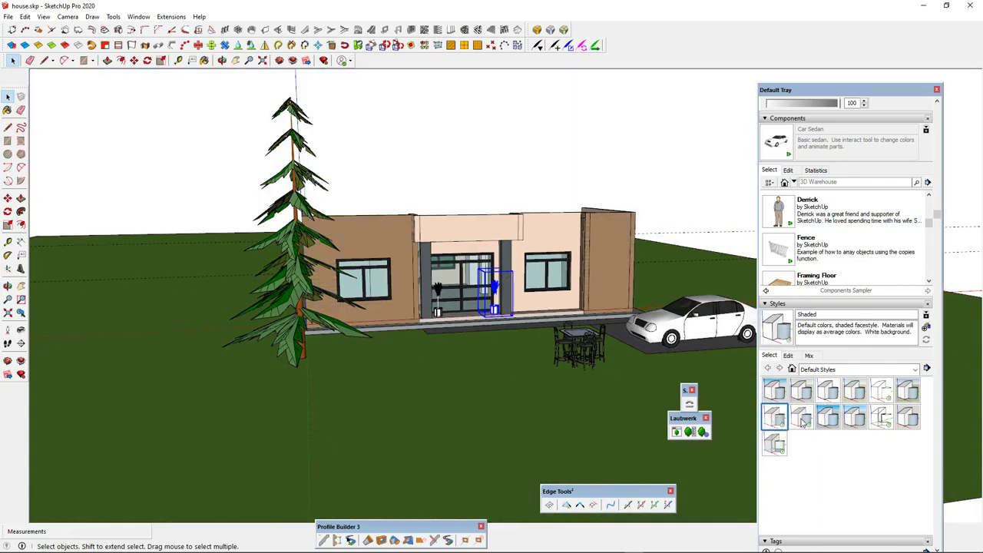
{"action": "left_click", "coordinate": [801, 415]}
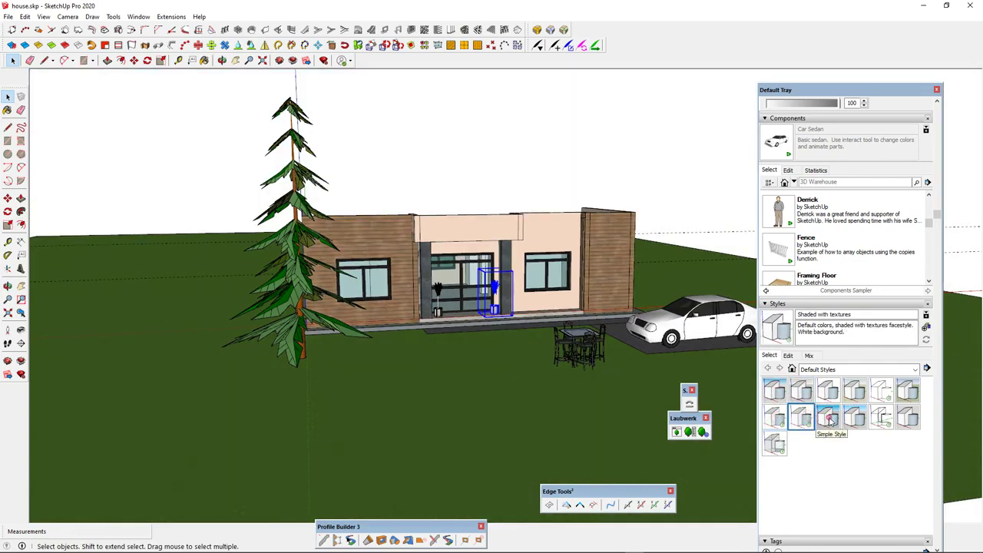
{"action": "left_click", "coordinate": [829, 419]}
{"action": "left_click", "coordinate": [904, 417]}
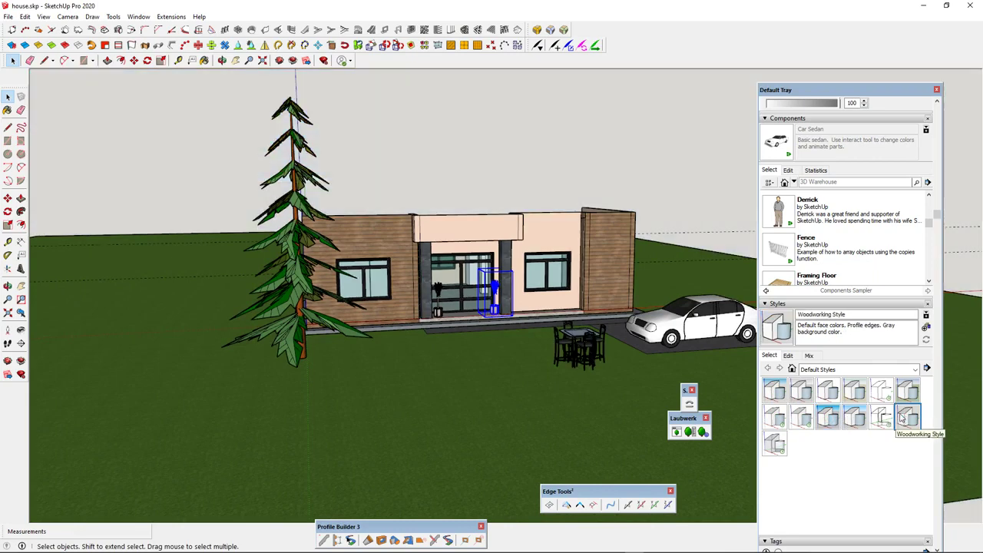
Step: Try the Brush Strokes Wide and Dry Erase Marker Wide styles from the Sketchy Edges collection, checking the house from the side
{"action": "left_click", "coordinate": [876, 370]}
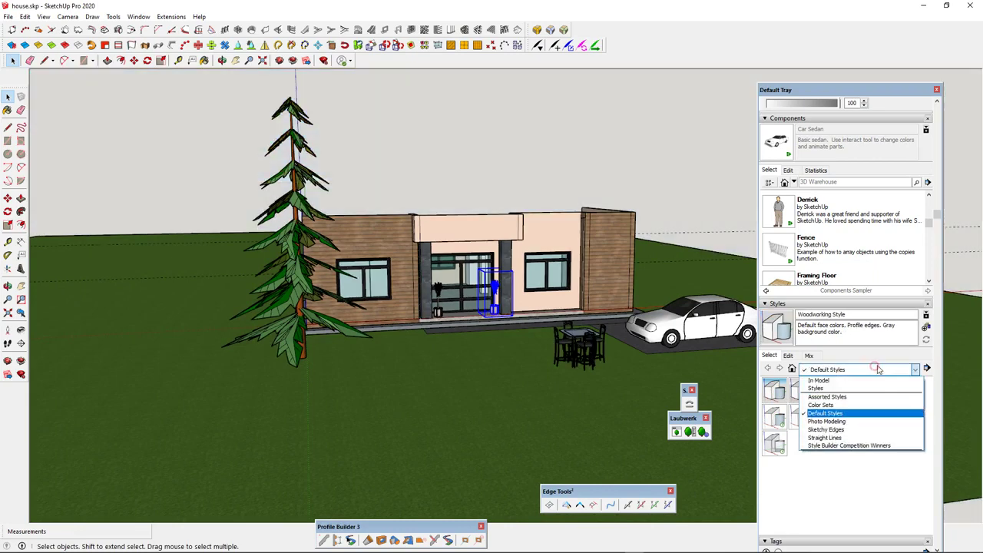
{"action": "left_click", "coordinate": [847, 431]}
{"action": "left_click", "coordinate": [853, 391]}
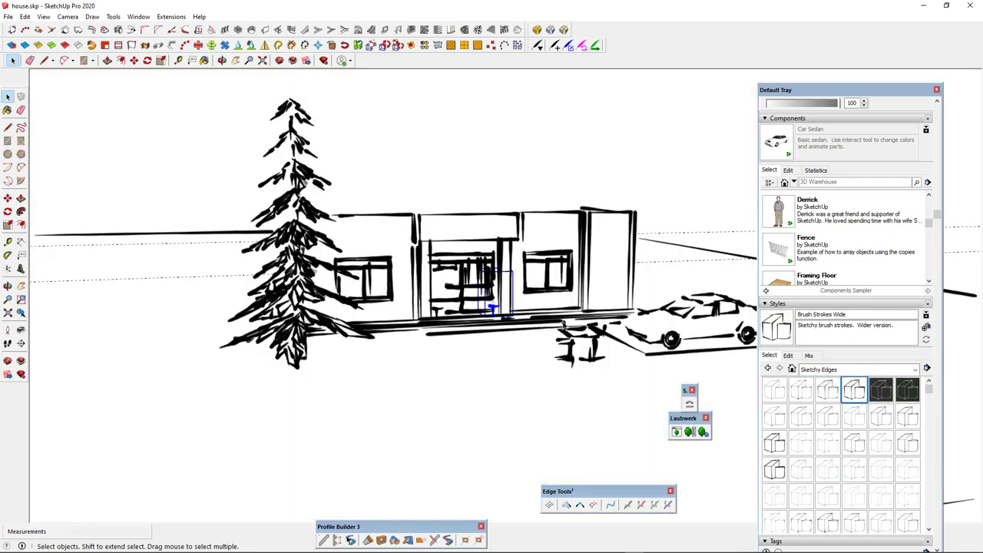
{"action": "middle_click_drag", "start_coordinate": [303, 348], "coordinate": [304, 348]}
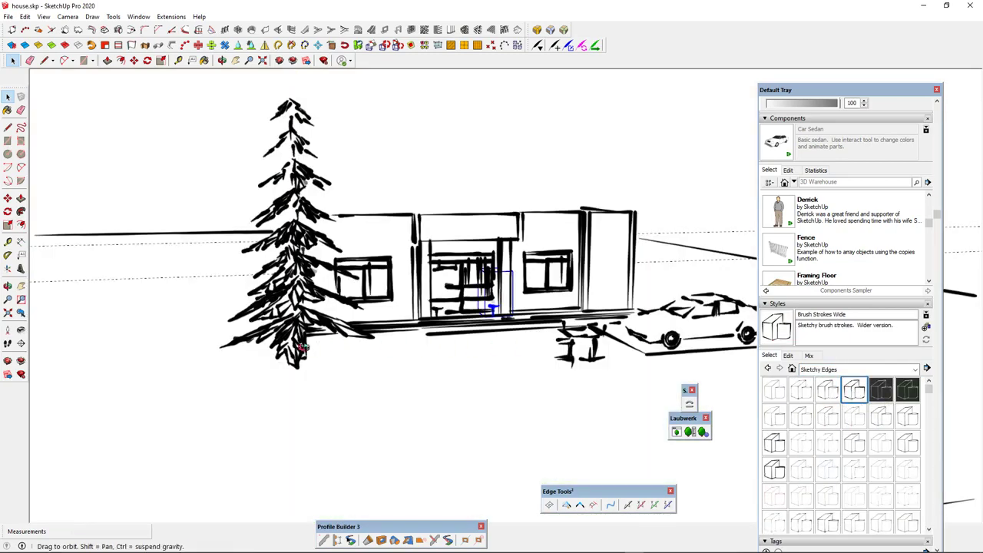
{"action": "middle_click_drag", "start_coordinate": [508, 356], "coordinate": [330, 358]}
{"action": "middle_click_drag", "start_coordinate": [475, 351], "coordinate": [472, 336]}
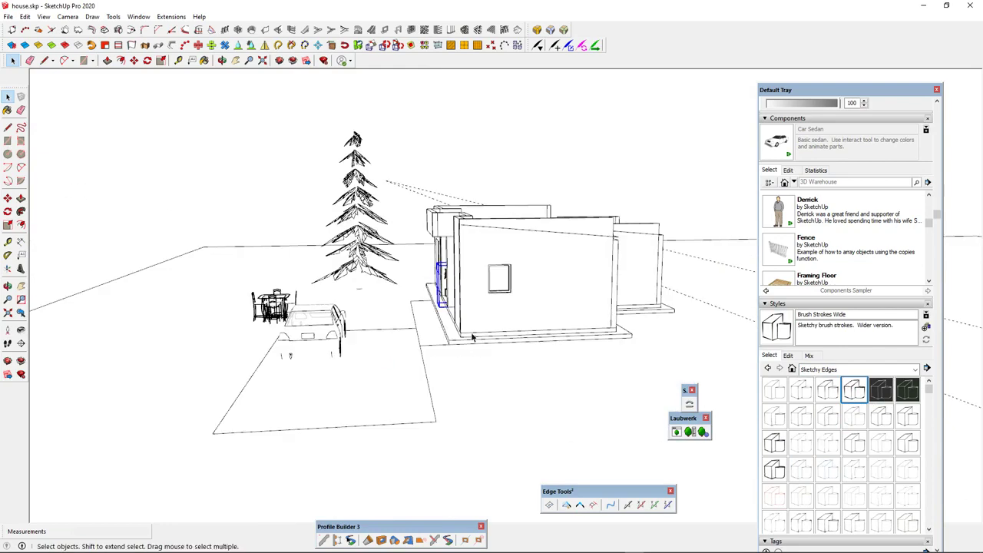
{"action": "left_click", "coordinate": [774, 444]}
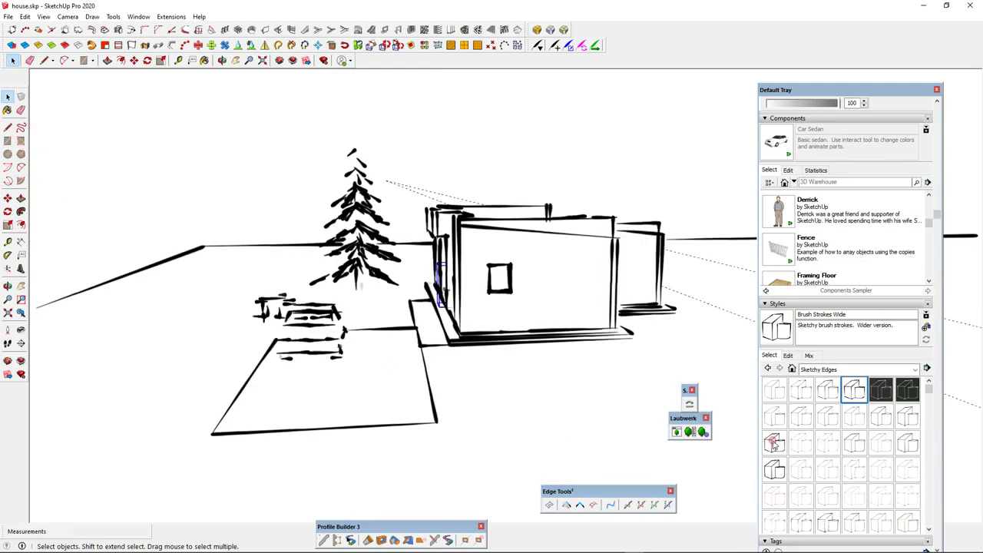
Step: Try the Stain Edges with Frame style from the Style Builder Competition Winners collection and check it on the house front
{"action": "left_click", "coordinate": [856, 373]}
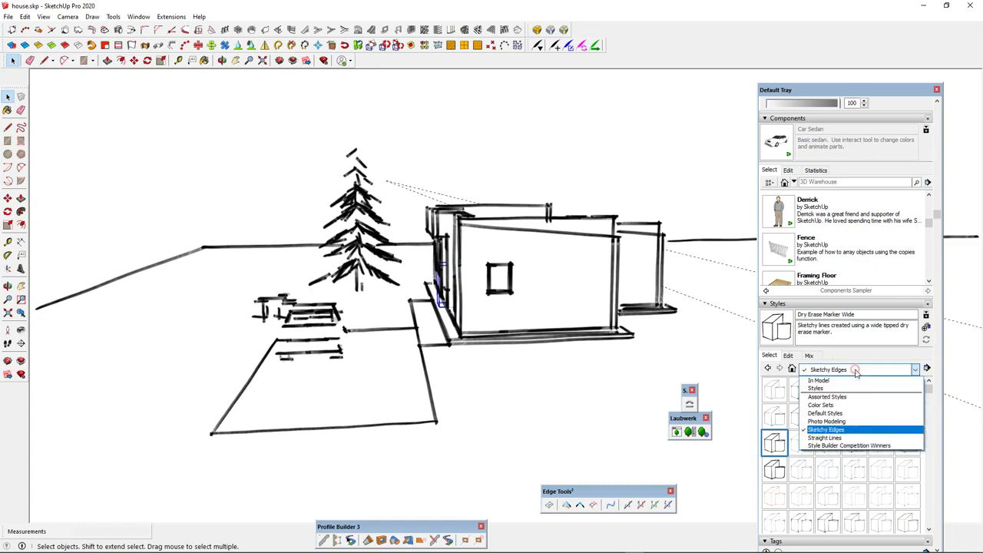
{"action": "left_click", "coordinate": [851, 440]}
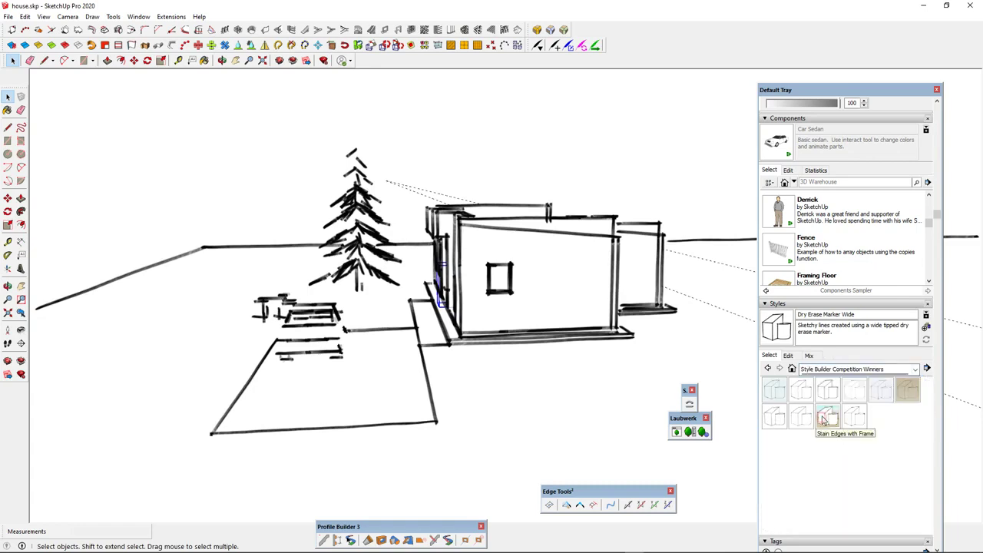
{"action": "left_click", "coordinate": [825, 418]}
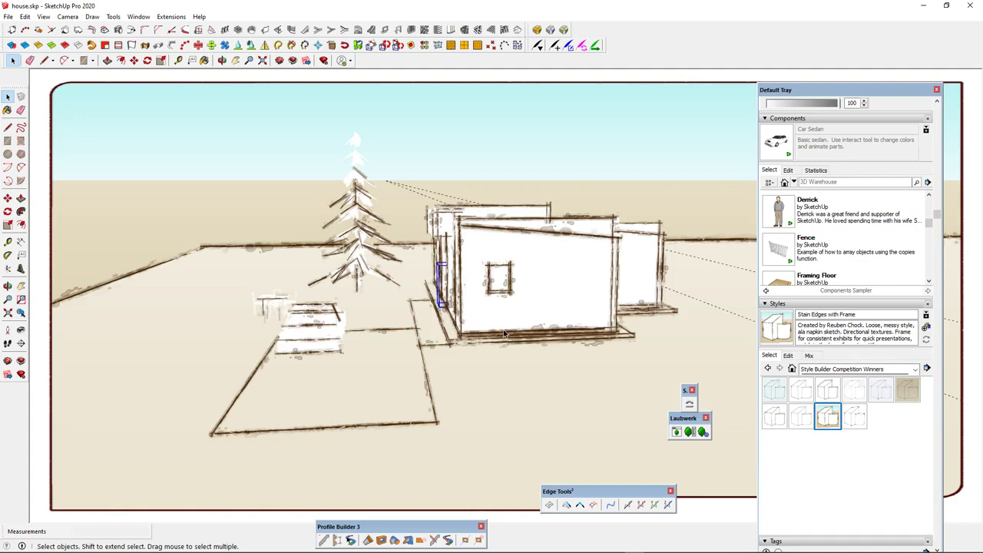
{"action": "middle_click_drag", "start_coordinate": [525, 341], "coordinate": [529, 342]}
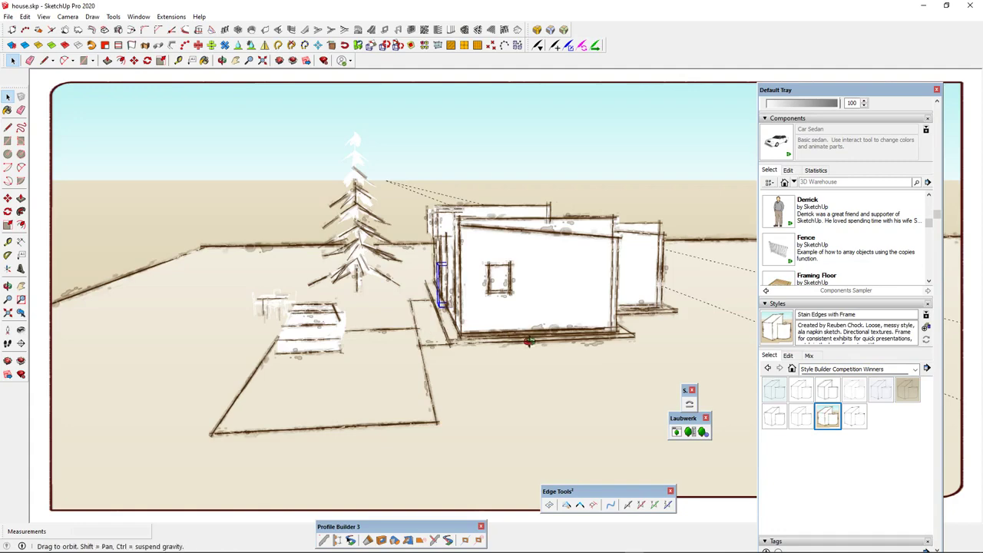
{"action": "middle_click_drag", "start_coordinate": [686, 341], "coordinate": [582, 304]}
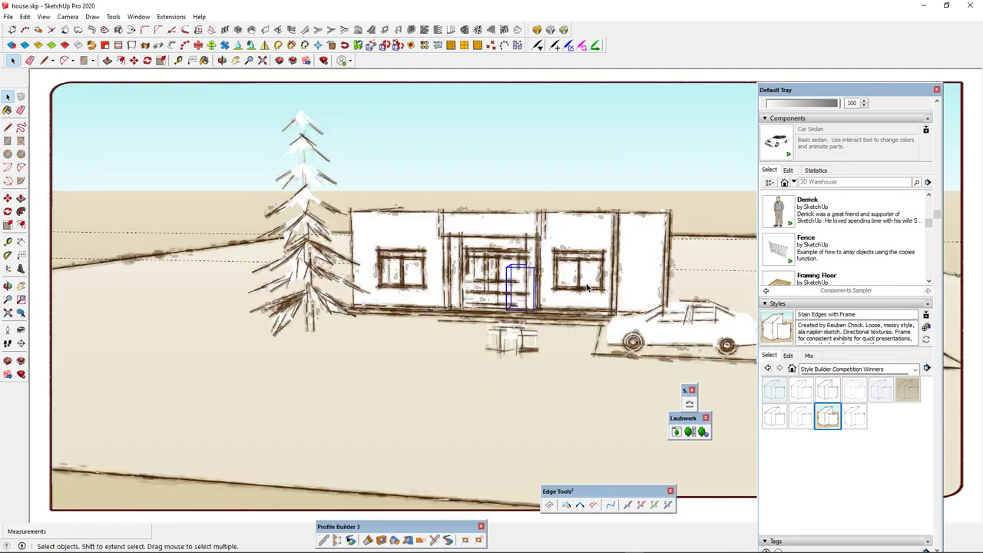
{"action": "scroll", "coordinate": [560, 274], "scroll_direction": "down", "scroll_amount": 3}
{"action": "scroll", "coordinate": [571, 274], "scroll_direction": "up", "scroll_amount": 2}
{"action": "scroll", "coordinate": [571, 274], "scroll_direction": "down", "scroll_amount": 2}
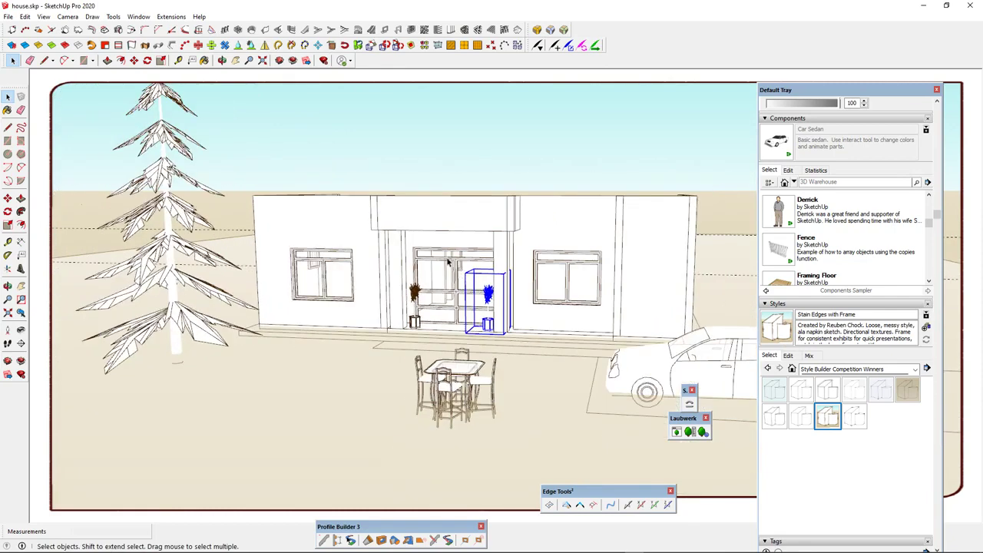
{"action": "left_click", "coordinate": [8, 17]}
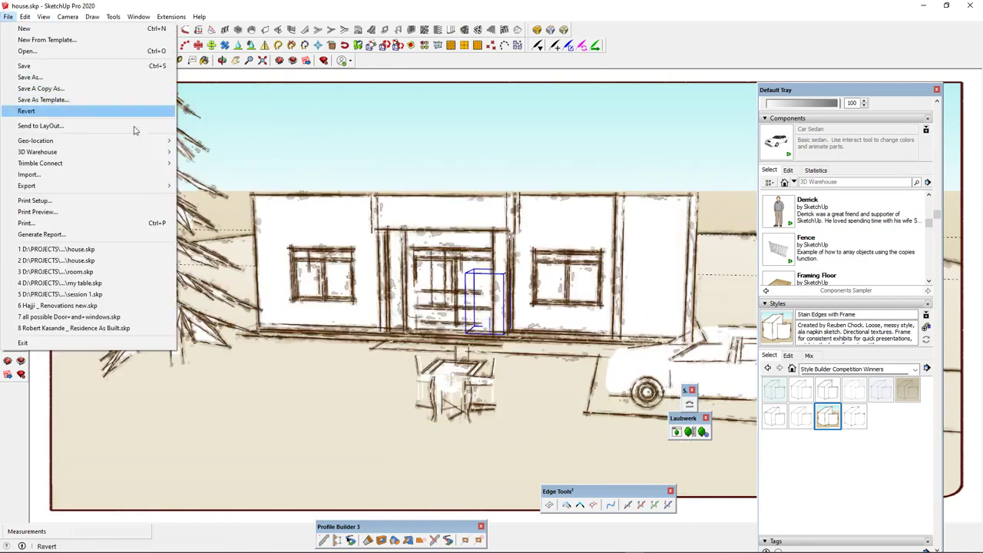
{"action": "left_click", "coordinate": [550, 258]}
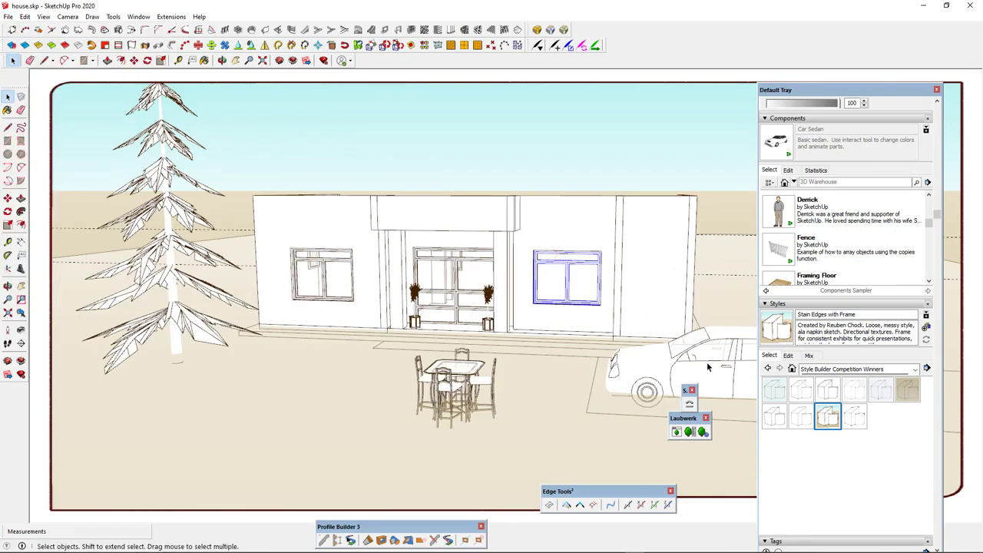
Step: Apply the 3D Printing Style from the styles already used in the model
{"action": "left_click", "coordinate": [840, 370]}
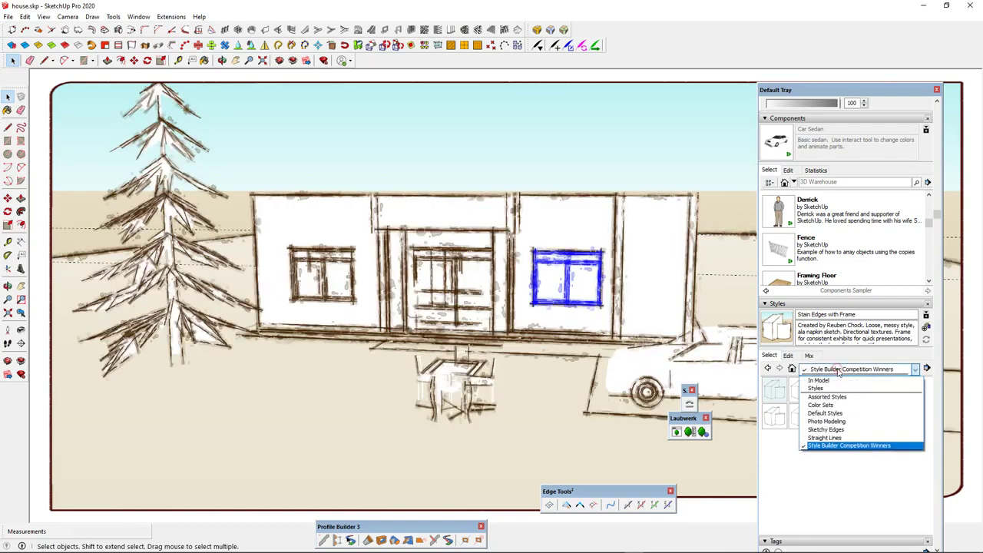
{"action": "left_click", "coordinate": [829, 383]}
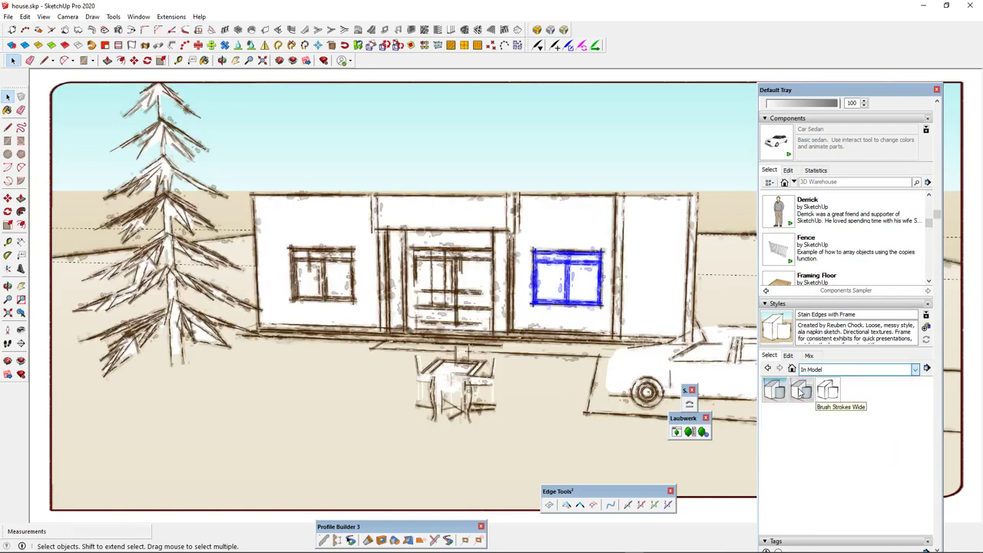
{"action": "left_click", "coordinate": [780, 390]}
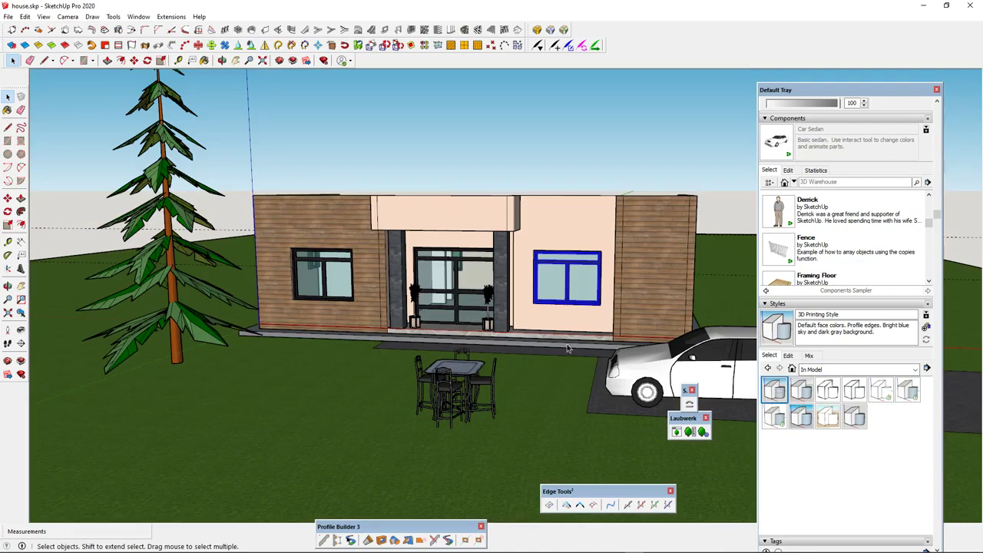
Step: Draw a narrow rectangle about 5 m long along the driveway's lawn-side edge, from the walkway corner to the driveway's front end
{"action": "middle_click_drag", "start_coordinate": [361, 308], "coordinate": [430, 338]}
{"action": "scroll", "coordinate": [503, 302], "scroll_direction": "down", "scroll_amount": 8}
{"action": "scroll", "coordinate": [537, 324], "scroll_direction": "up", "scroll_amount": 3}
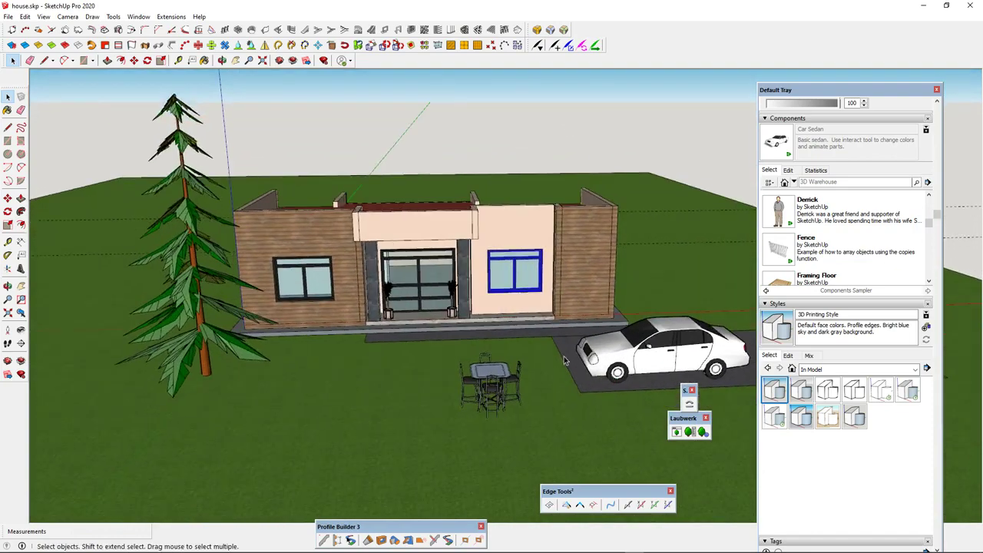
{"action": "scroll", "coordinate": [378, 332], "scroll_direction": "up", "scroll_amount": 3}
{"action": "scroll", "coordinate": [560, 336], "scroll_direction": "up", "scroll_amount": 3}
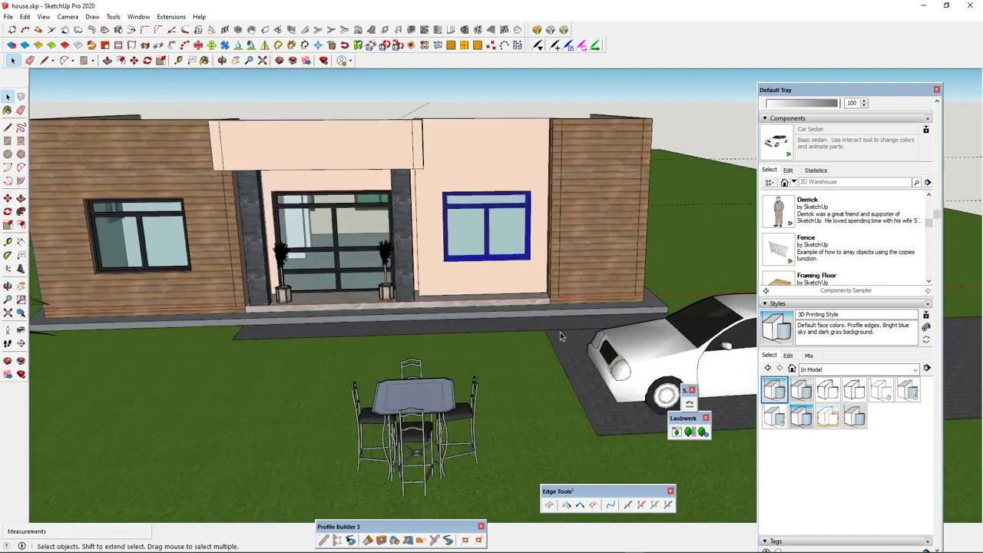
{"action": "middle_click_drag", "start_coordinate": [560, 331], "coordinate": [581, 363]}
{"action": "scroll", "coordinate": [569, 349], "scroll_direction": "up", "scroll_amount": 3}
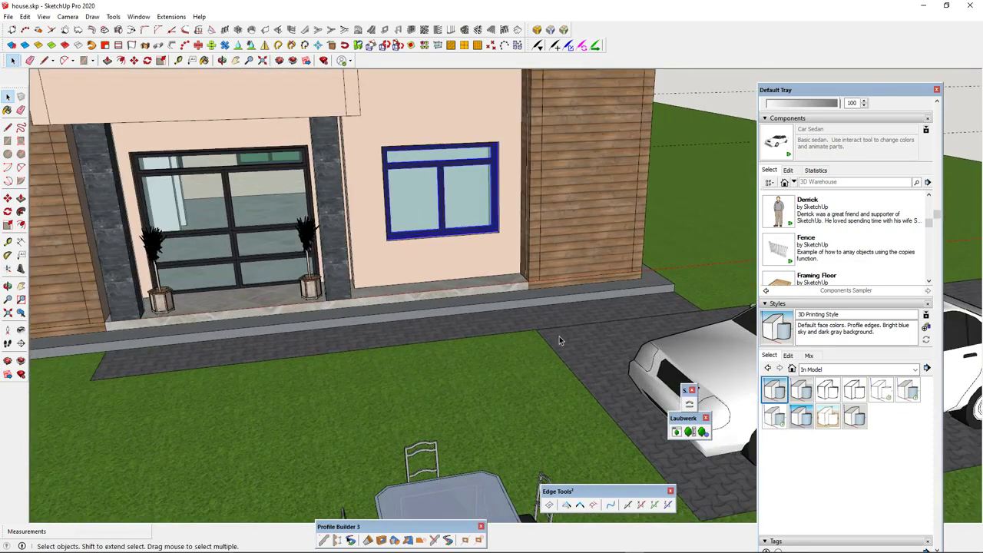
{"action": "key", "text": "r"}
{"action": "left_click", "coordinate": [536, 328]}
{"action": "scroll", "coordinate": [535, 328], "scroll_direction": "down", "scroll_amount": 5}
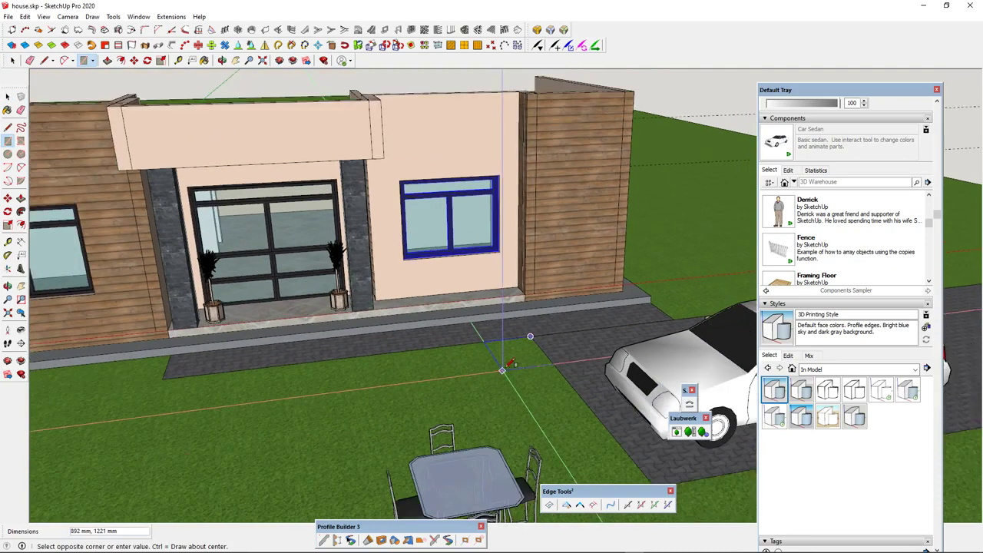
{"action": "scroll", "coordinate": [519, 330], "scroll_direction": "up", "scroll_amount": 4}
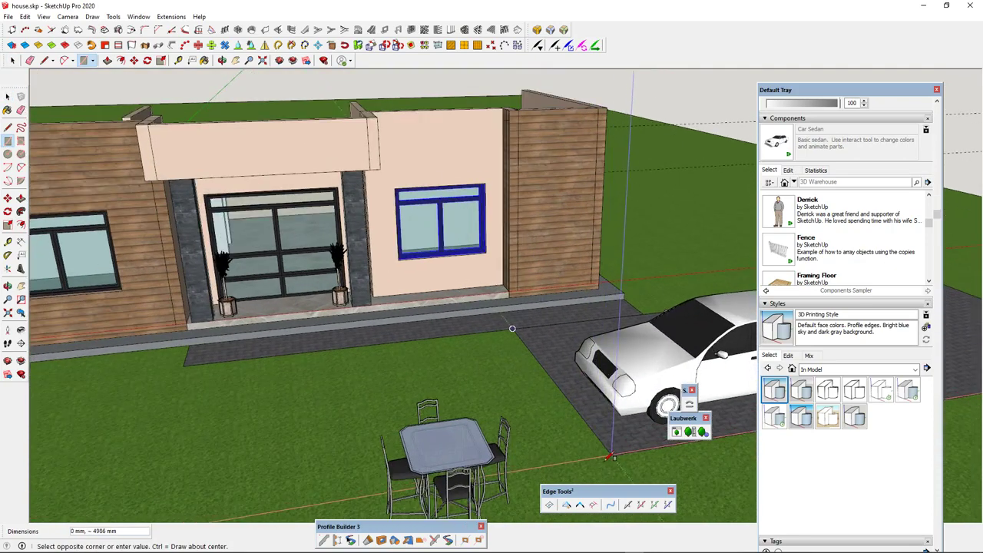
{"action": "scroll", "coordinate": [610, 456], "scroll_direction": "up", "scroll_amount": 3}
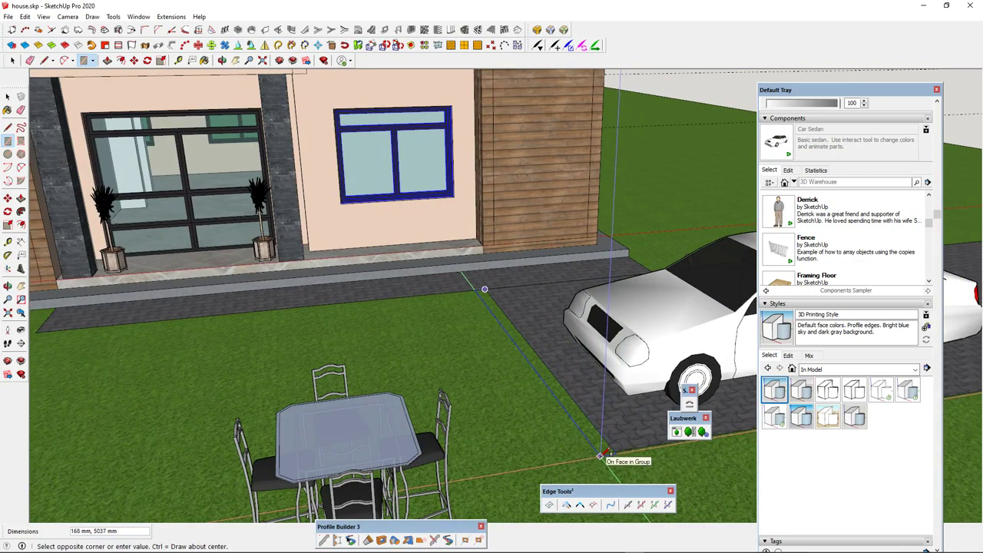
{"action": "left_click", "coordinate": [602, 447]}
{"action": "key", "text": "space"}
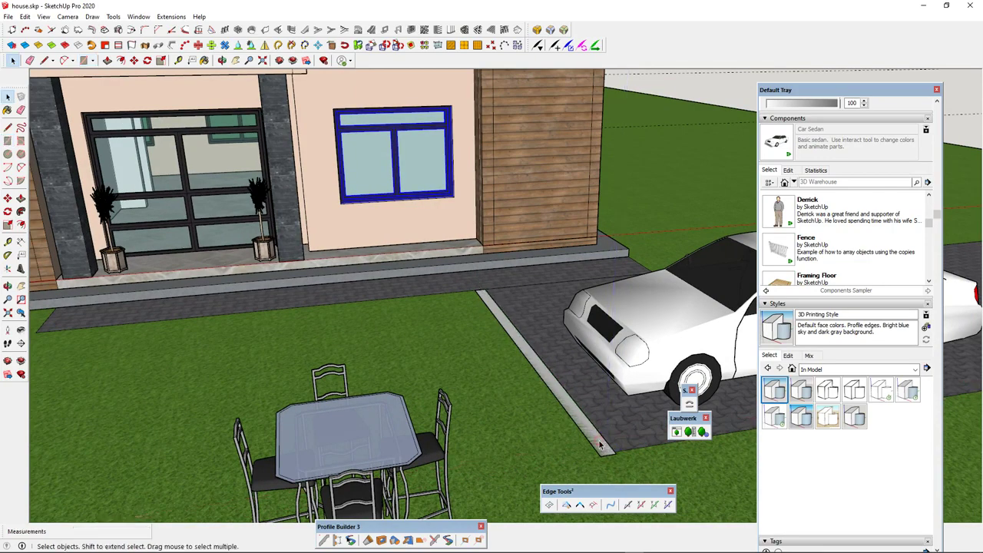
Step: Push/Pull the narrow strip beside the driveway up 100 mm to form a kerb
{"action": "left_click", "coordinate": [602, 445]}
{"action": "key", "text": "p"}
{"action": "left_click", "coordinate": [602, 445]}
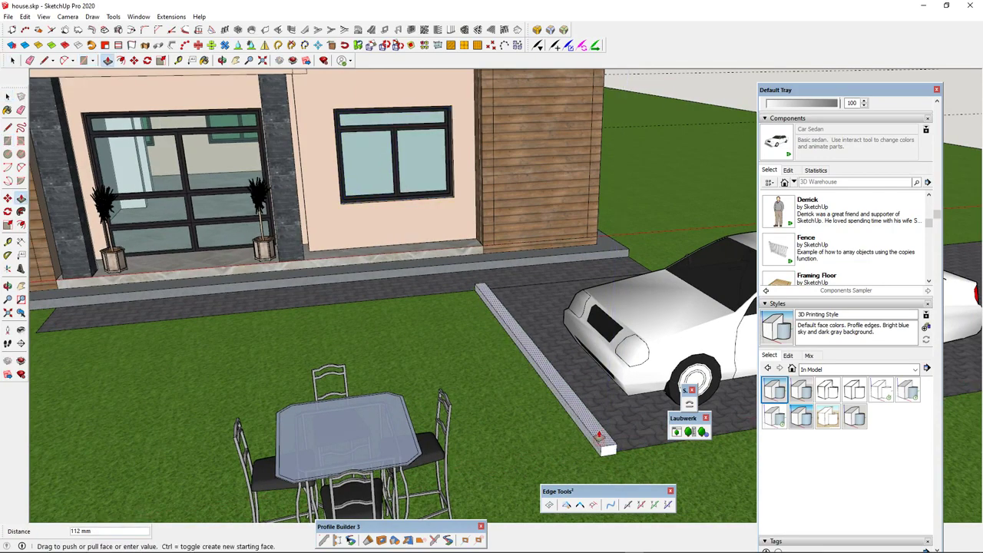
{"action": "type", "text": "100"}
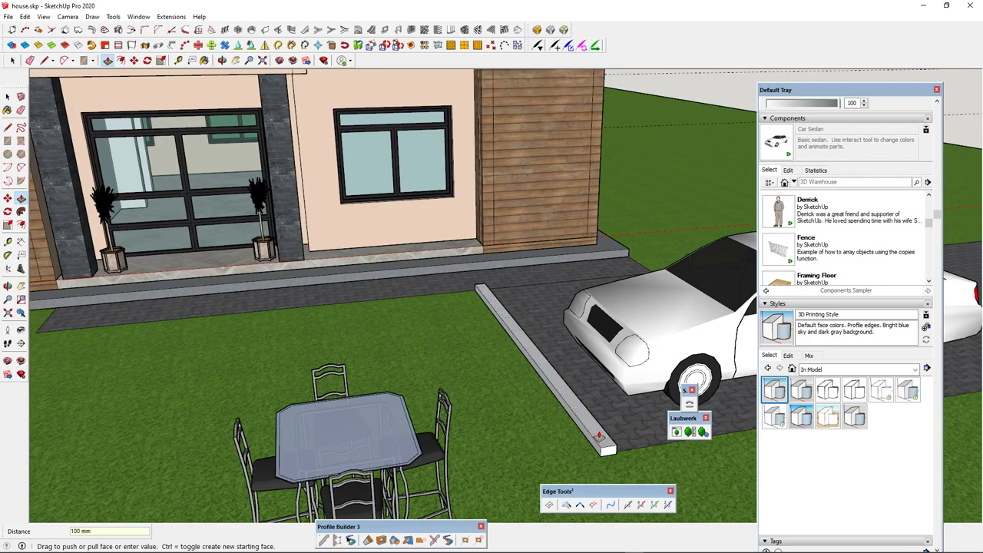
Step: Select the whole driveway kerb and make it a group
{"action": "key", "text": "space"}
{"action": "triple_click", "coordinate": [603, 443]}
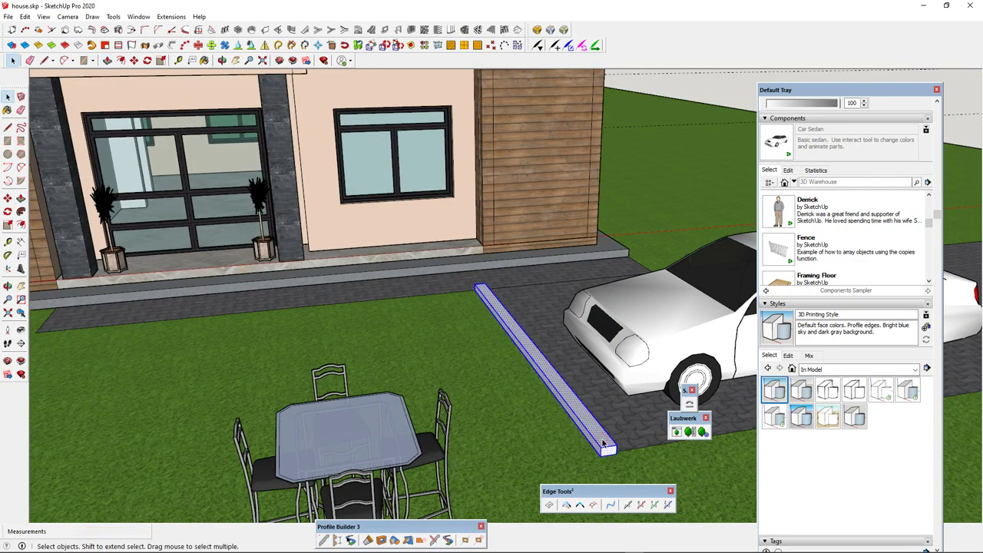
{"action": "right_click", "coordinate": [603, 442]}
{"action": "left_click", "coordinate": [659, 284]}
Step: Rotate a copy of the kerb 90 degrees about its front end corner so it runs along the driveway's front edge
{"action": "scroll", "coordinate": [606, 453], "scroll_direction": "up", "scroll_amount": 3}
{"action": "key", "text": "q"}
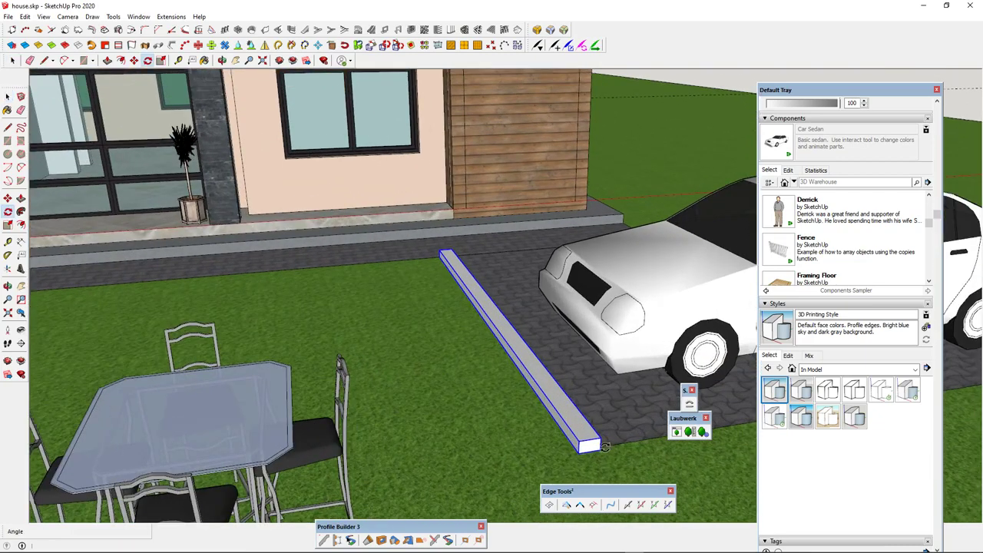
{"action": "left_click", "coordinate": [599, 447]}
{"action": "left_click", "coordinate": [579, 410]}
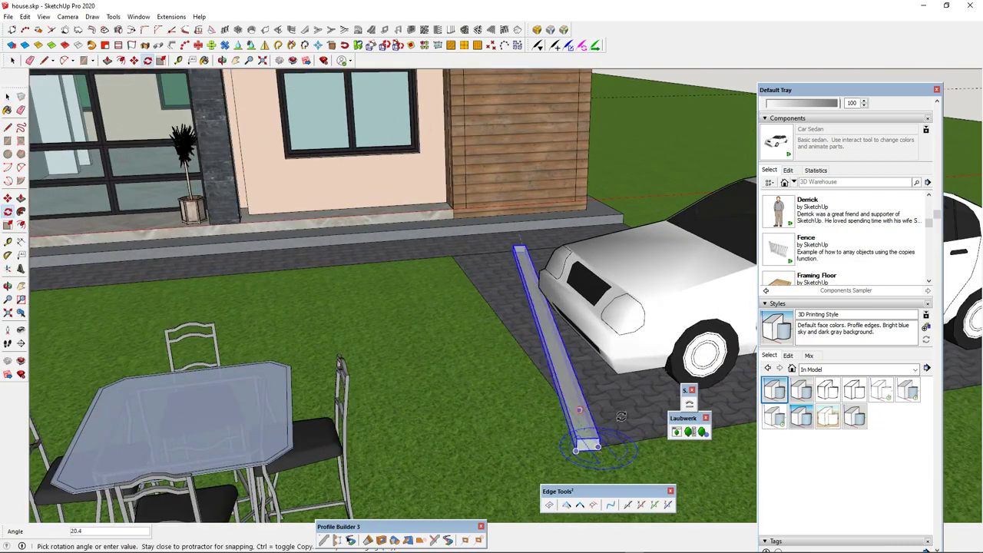
{"action": "key", "text": "ctrl"}
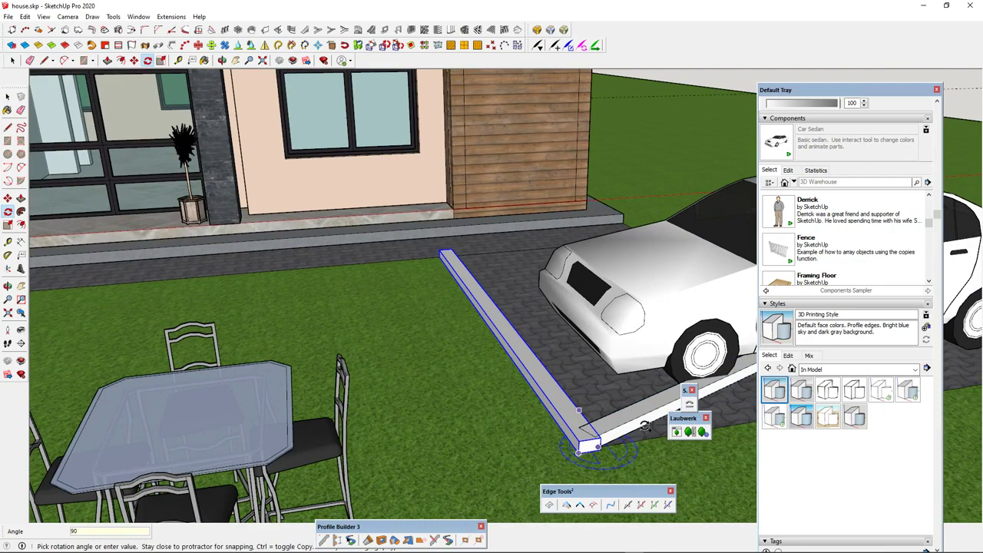
{"action": "left_click", "coordinate": [645, 426]}
Step: Edit the original lawn-side kerb group and Push/Pull its front end face slightly inward to trim it at the driveway corner
{"action": "scroll", "coordinate": [510, 407], "scroll_direction": "down", "scroll_amount": 3}
{"action": "middle_click_drag", "start_coordinate": [581, 424], "coordinate": [625, 438]}
{"action": "scroll", "coordinate": [625, 440], "scroll_direction": "up", "scroll_amount": 3}
{"action": "key", "text": "space"}
{"action": "left_click", "coordinate": [625, 444]}
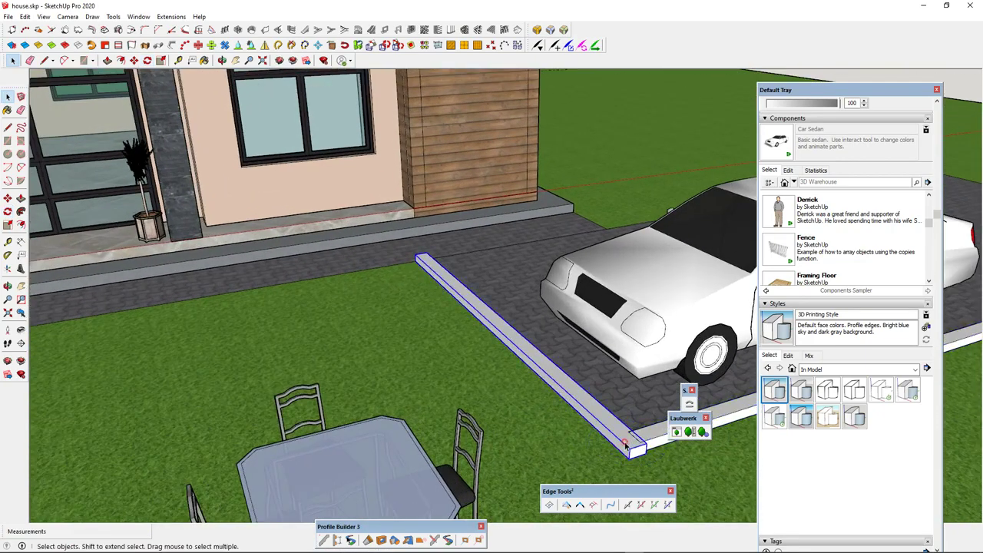
{"action": "double_click", "coordinate": [626, 443]}
{"action": "key", "text": "p"}
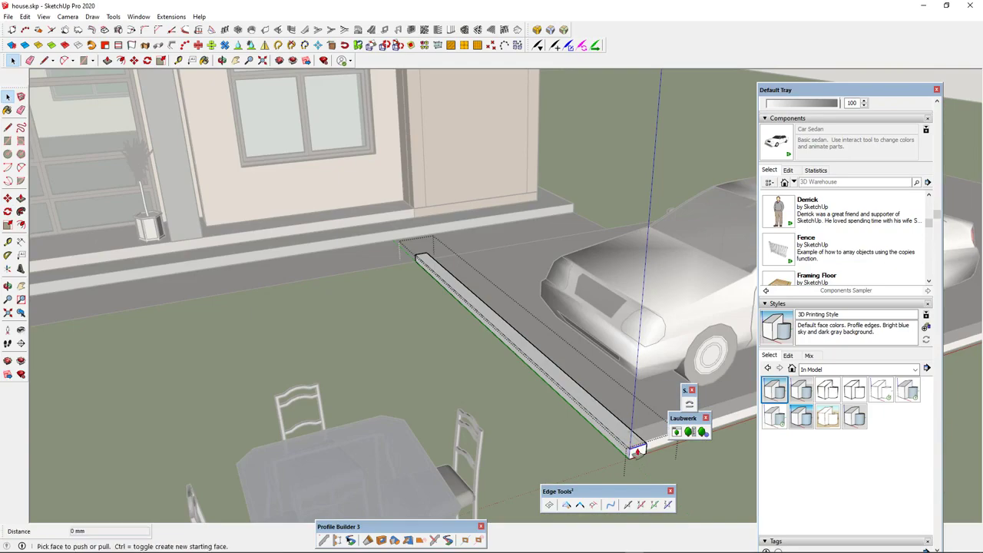
{"action": "left_click", "coordinate": [636, 450]}
{"action": "left_click", "coordinate": [648, 443]}
{"action": "key", "text": "space"}
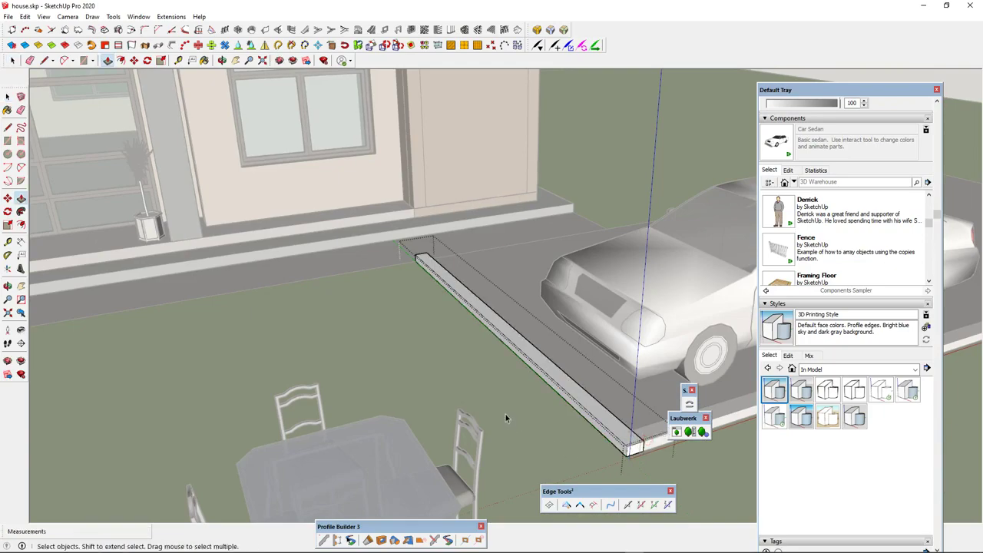
{"action": "left_click", "coordinate": [504, 413]}
Step: Rotate a copy of the lawn-side kerb 90 degrees about the walkway corner so it lies along the walkway's lawn edge
{"action": "scroll", "coordinate": [496, 397], "scroll_direction": "down", "scroll_amount": 3}
{"action": "scroll", "coordinate": [450, 313], "scroll_direction": "up", "scroll_amount": 4}
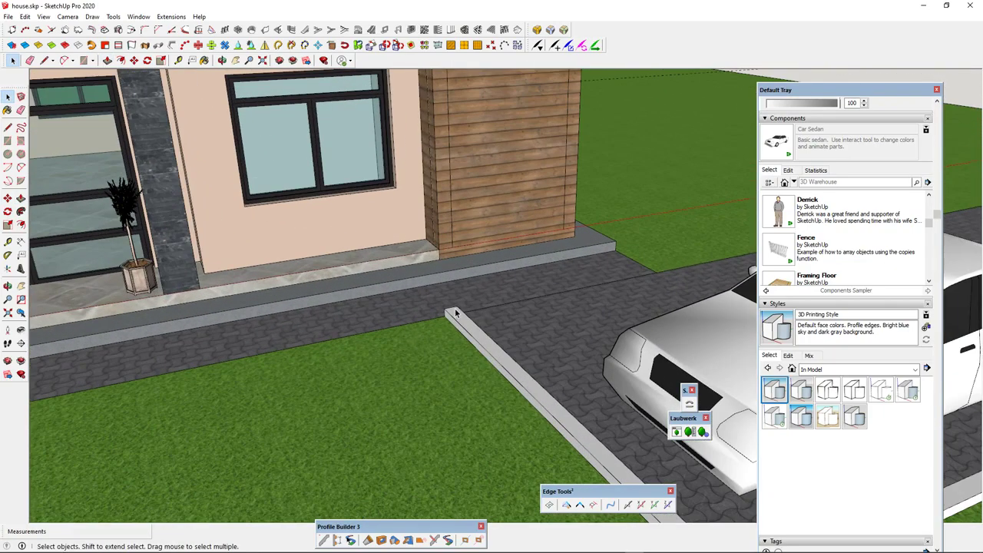
{"action": "left_click", "coordinate": [457, 315]}
{"action": "scroll", "coordinate": [450, 315], "scroll_direction": "up", "scroll_amount": 2}
{"action": "scroll", "coordinate": [440, 317], "scroll_direction": "down", "scroll_amount": 4}
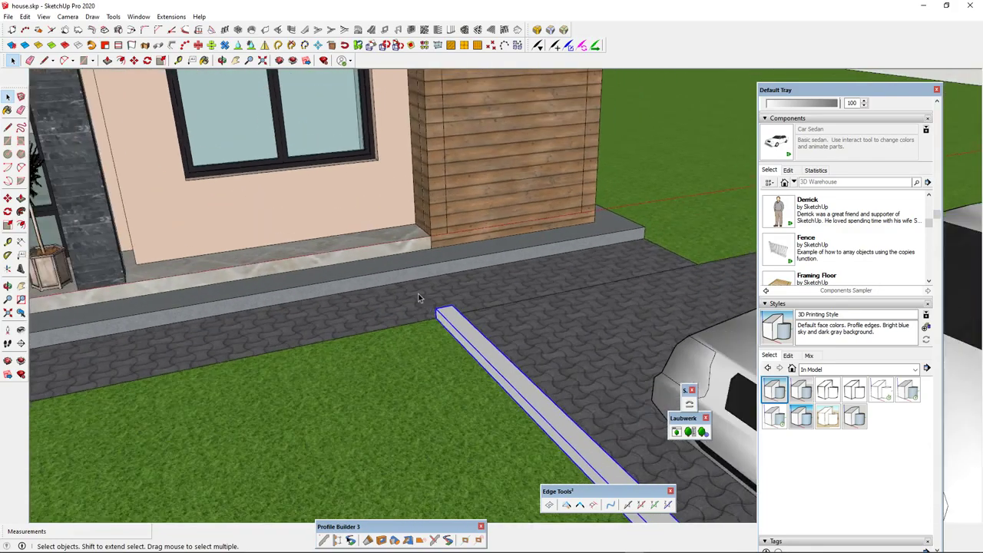
{"action": "scroll", "coordinate": [430, 311], "scroll_direction": "up", "scroll_amount": 4}
{"action": "key", "text": "q"}
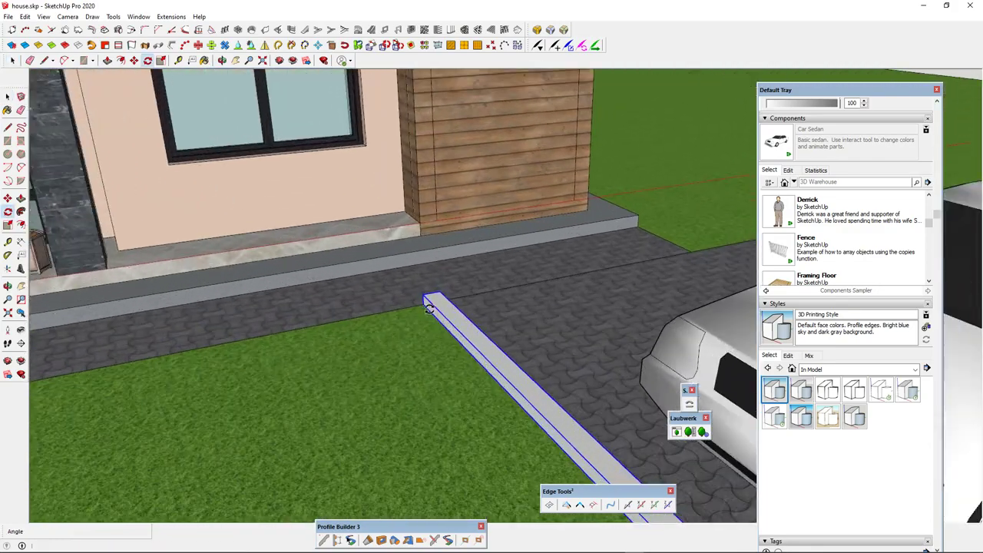
{"action": "left_click", "coordinate": [425, 305]}
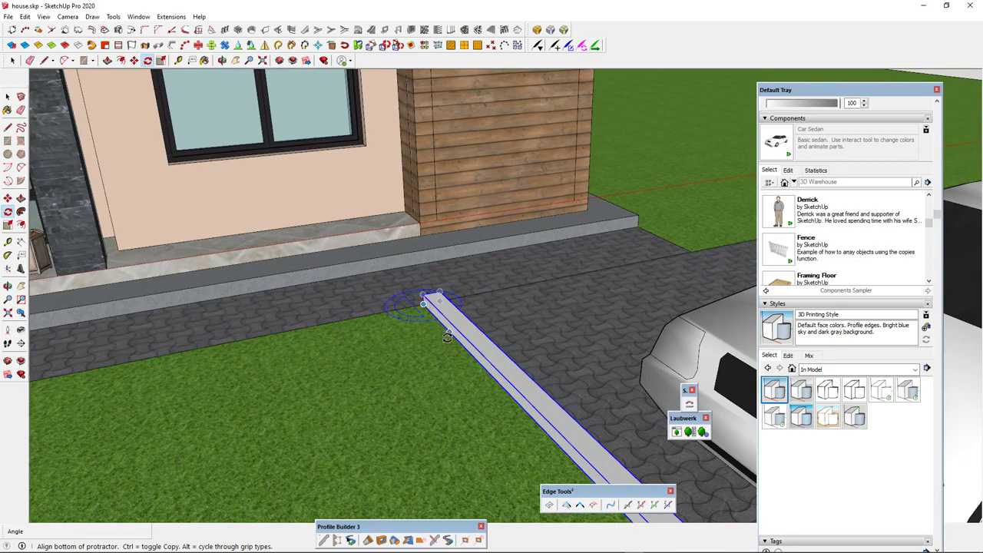
{"action": "left_click", "coordinate": [448, 336]}
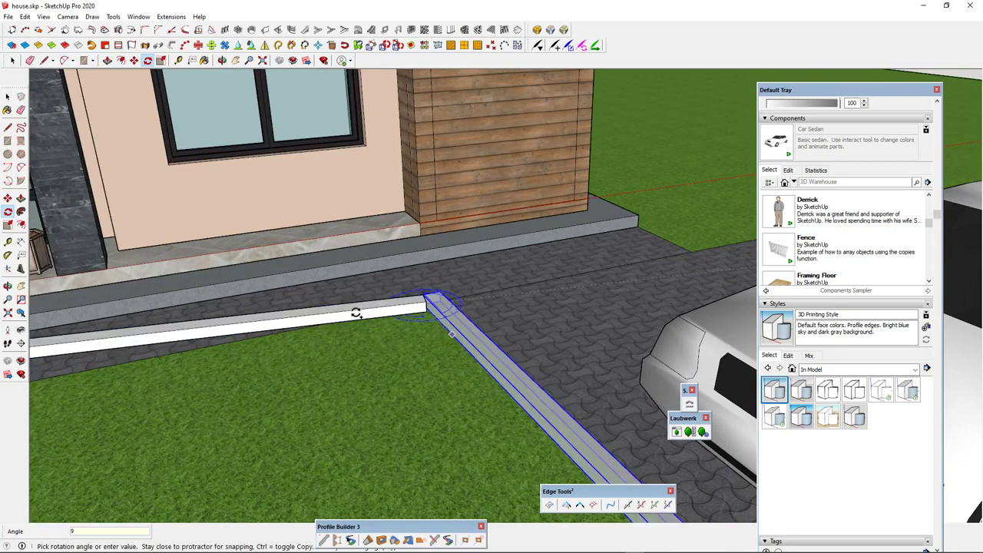
{"action": "type", "text": "90"}
{"action": "key", "text": "Return"}
{"action": "scroll", "coordinate": [512, 282], "scroll_direction": "down", "scroll_amount": 5}
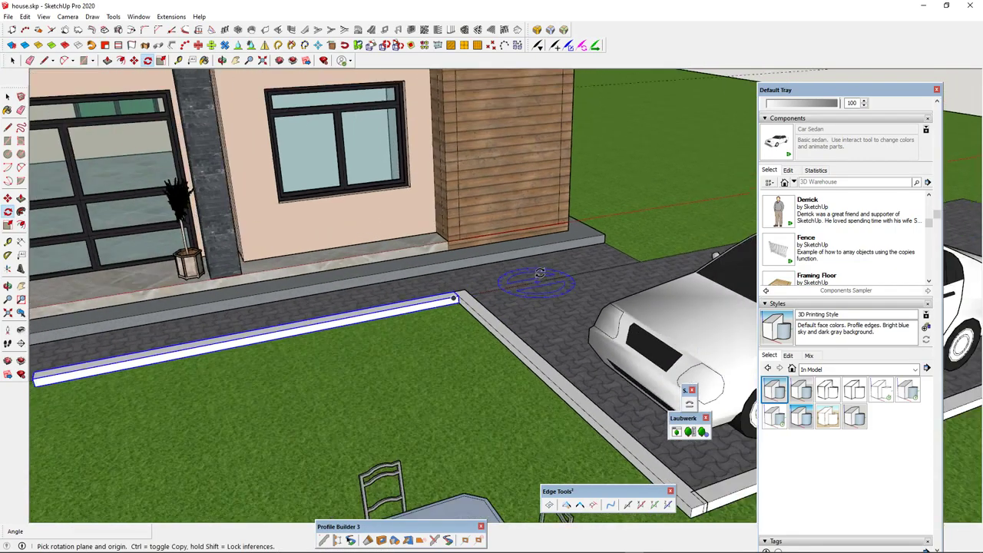
Step: Edit the walkway kerb group and Push/Pull its free end face about 1219 mm to reach the walkway's far end
{"action": "scroll", "coordinate": [542, 272], "scroll_direction": "down", "scroll_amount": 3}
{"action": "mouse_move", "coordinate": [390, 320]}
{"action": "middle_mouse_down"}
{"action": "mouse_move", "coordinate": [470, 291]}
{"action": "mouse_move", "coordinate": [396, 310]}
{"action": "middle_mouse_up"}
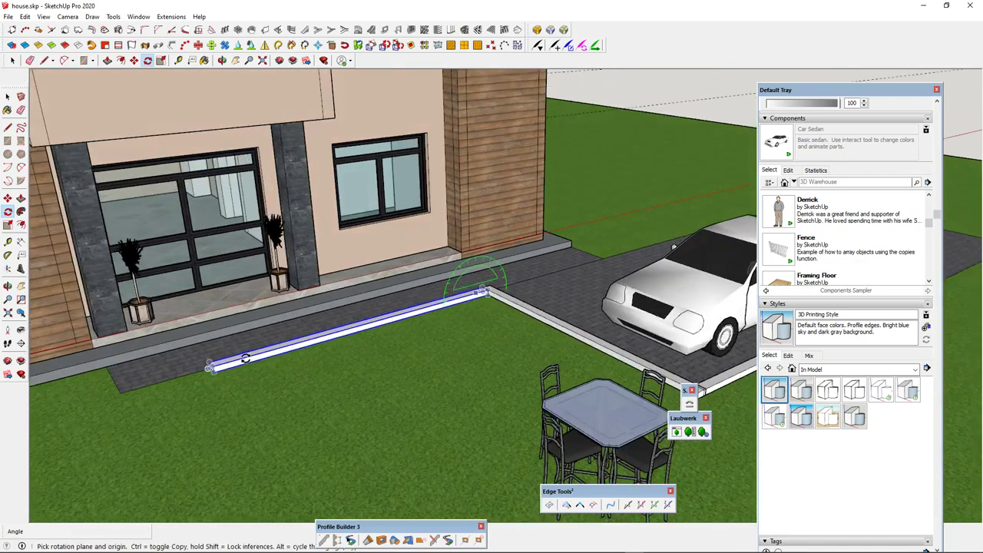
{"action": "middle_click_drag", "start_coordinate": [243, 358], "coordinate": [285, 381]}
{"action": "scroll", "coordinate": [228, 380], "scroll_direction": "up", "scroll_amount": 3}
{"action": "key", "text": "space"}
{"action": "double_click", "coordinate": [303, 384]}
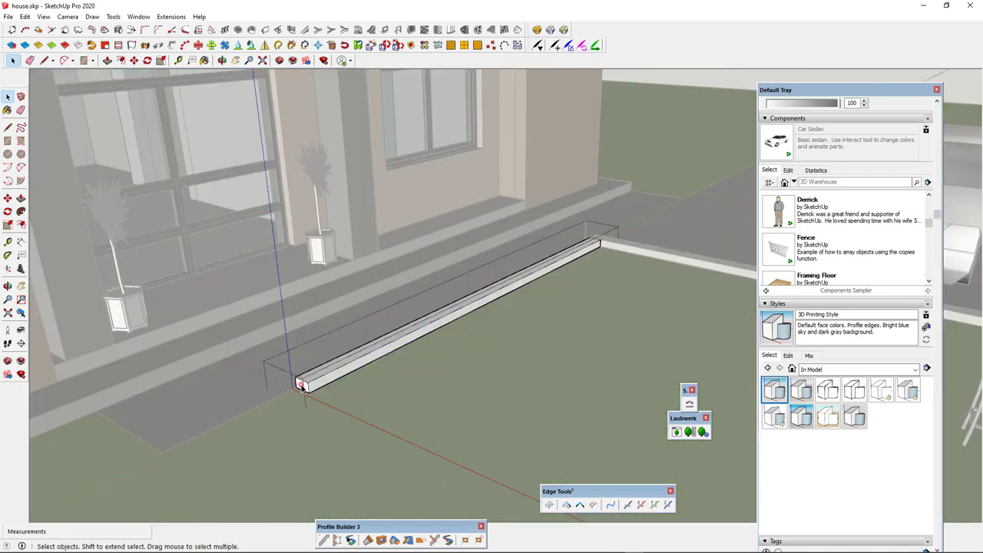
{"action": "key", "text": "p"}
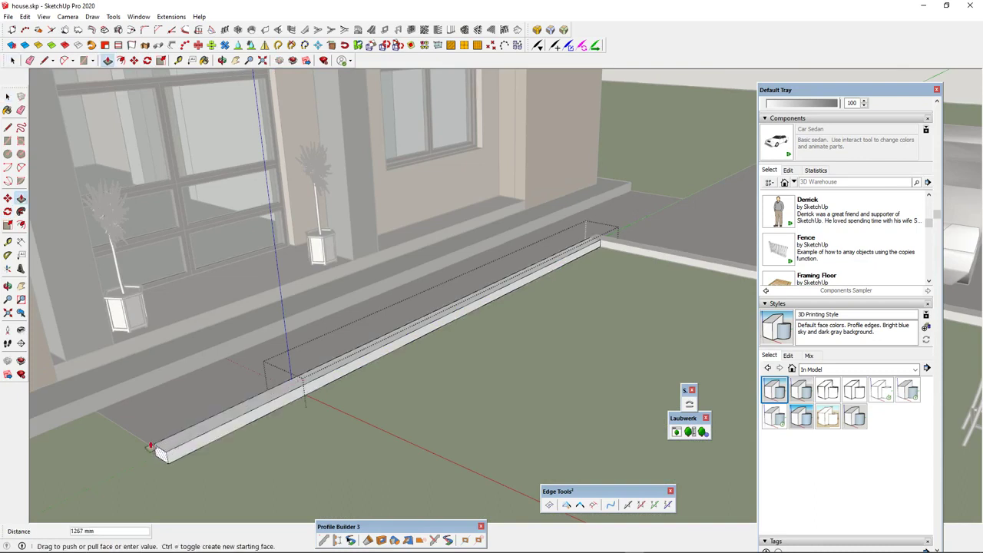
{"action": "left_click", "coordinate": [96, 412]}
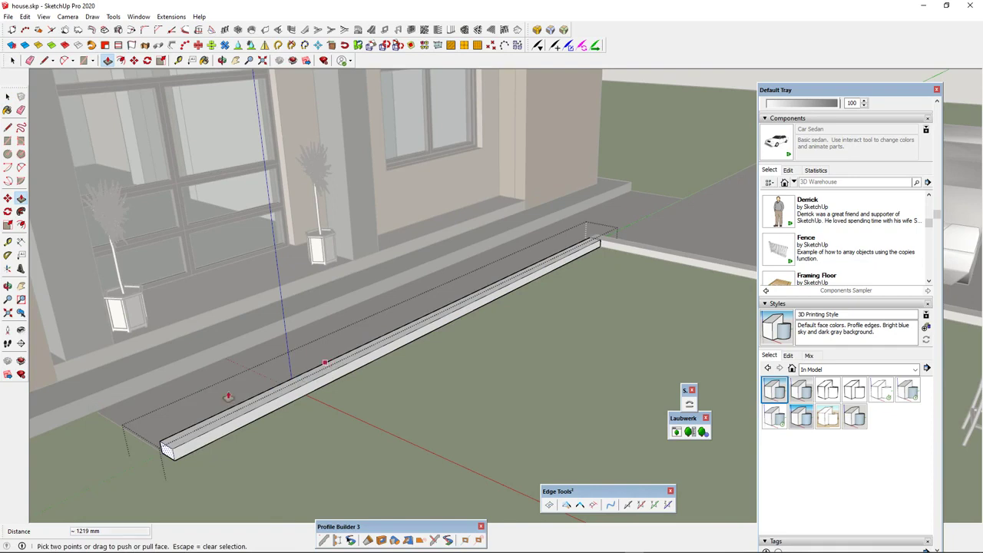
Step: Push/Pull the walkway kerb's free end face out another 100 mm as a separate end section
{"action": "scroll", "coordinate": [228, 396], "scroll_direction": "up", "scroll_amount": 2}
{"action": "left_click", "coordinate": [154, 459]}
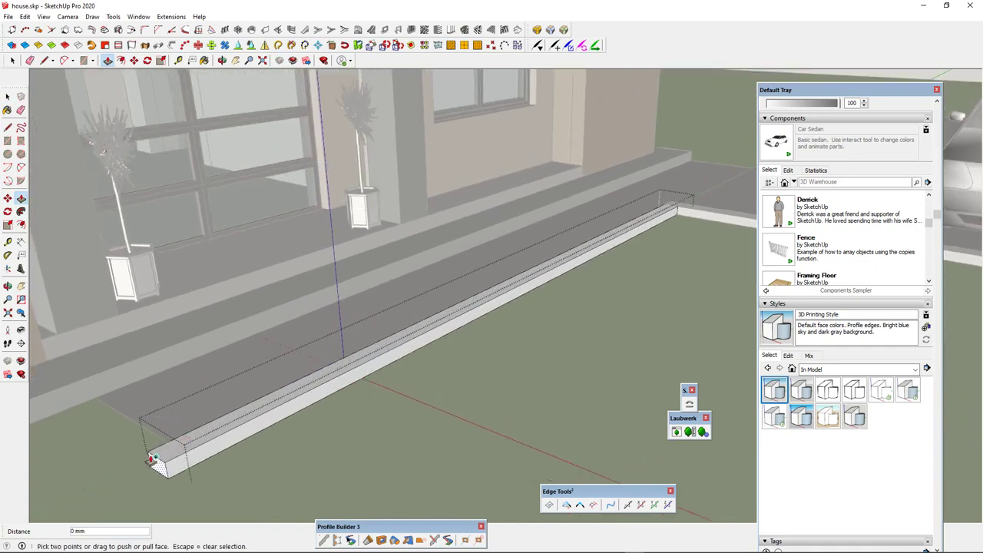
{"action": "left_click", "coordinate": [154, 459]}
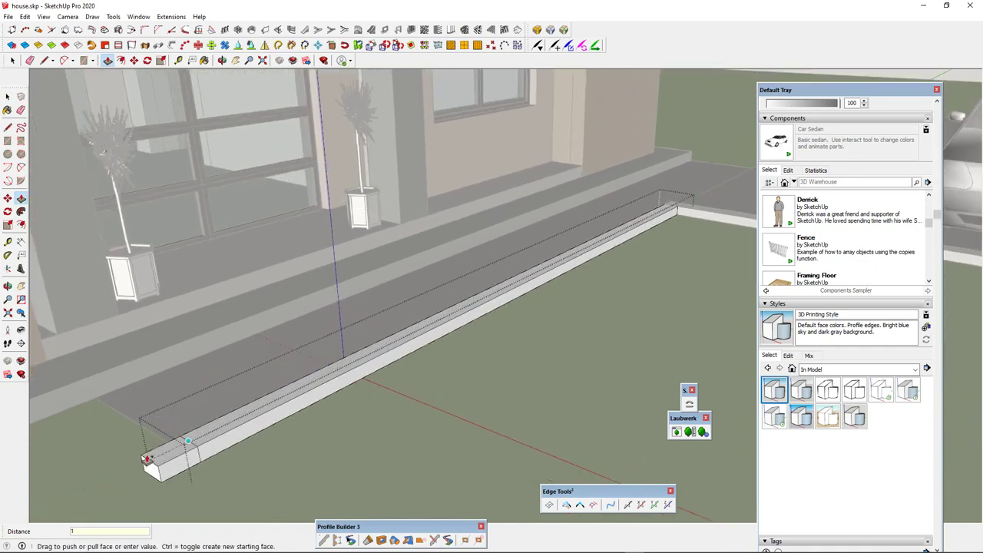
{"action": "type", "text": "0"}
{"action": "key", "text": "Return"}
Step: Push/Pull the walkway-side face of the 100 mm end section 1000 mm across the walkway's end to the house step
{"action": "middle_click_drag", "start_coordinate": [245, 429], "coordinate": [503, 434]}
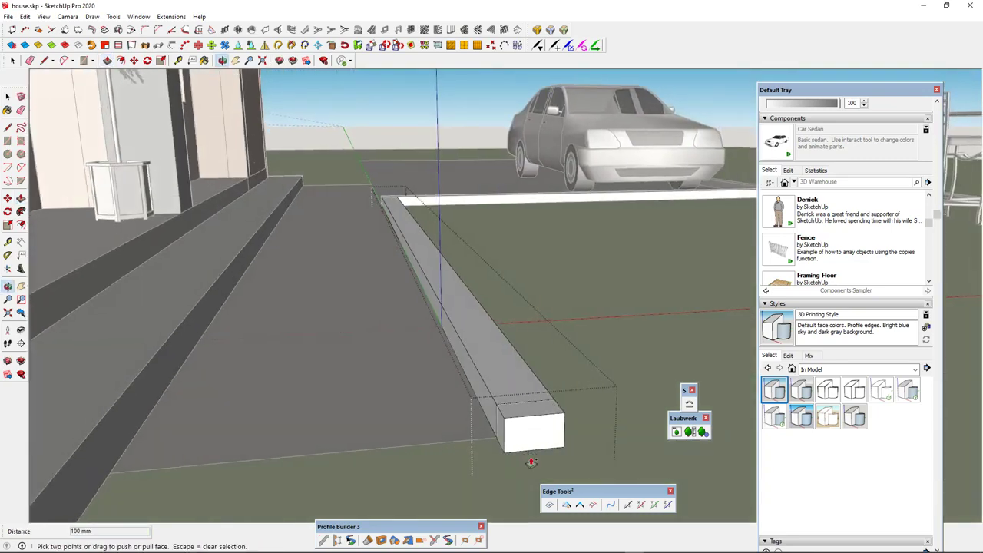
{"action": "key", "text": "space"}
{"action": "left_click", "coordinate": [501, 430]}
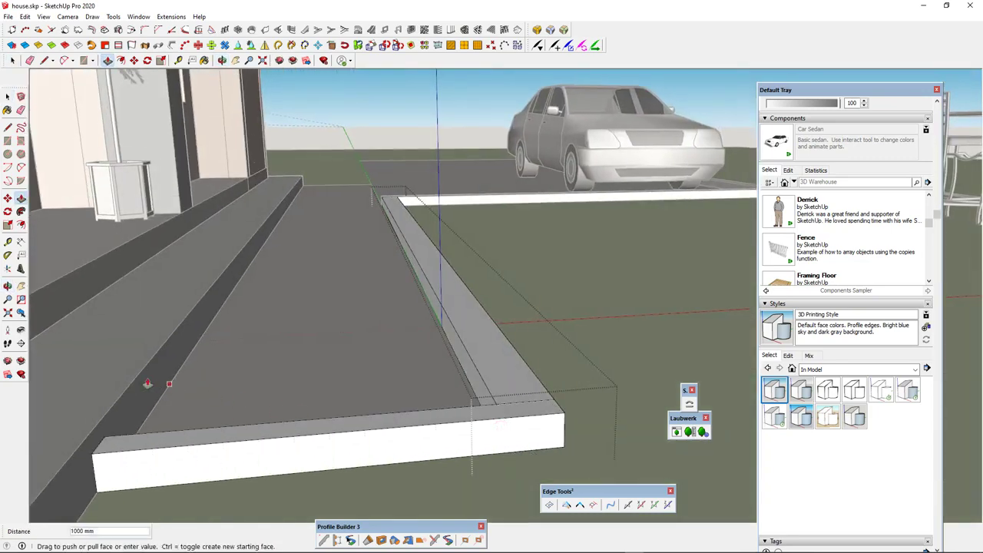
{"action": "left_click", "coordinate": [147, 382]}
{"action": "key", "text": "space"}
Step: Sample the Blacktop Old 01 material from the house step and paint all the driveway and walkway kerbs with it
{"action": "middle_click_drag", "start_coordinate": [469, 195], "coordinate": [222, 303]}
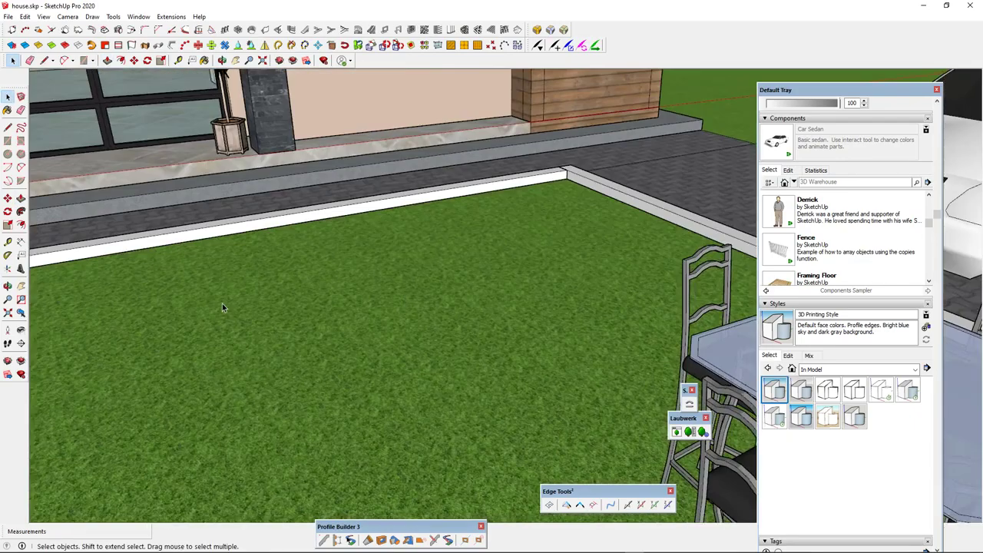
{"action": "scroll", "coordinate": [330, 281], "scroll_direction": "down", "scroll_amount": 4}
{"action": "scroll", "coordinate": [337, 275], "scroll_direction": "down", "scroll_amount": 3}
{"action": "middle_click_drag", "start_coordinate": [337, 275], "coordinate": [465, 288]}
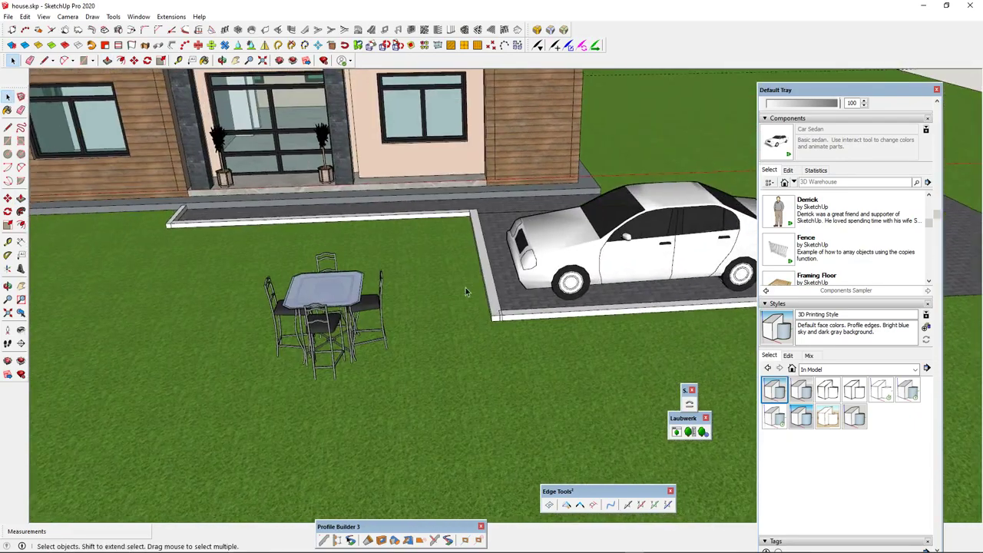
{"action": "scroll", "coordinate": [464, 227], "scroll_direction": "up", "scroll_amount": 3}
{"action": "key", "text": "b"}
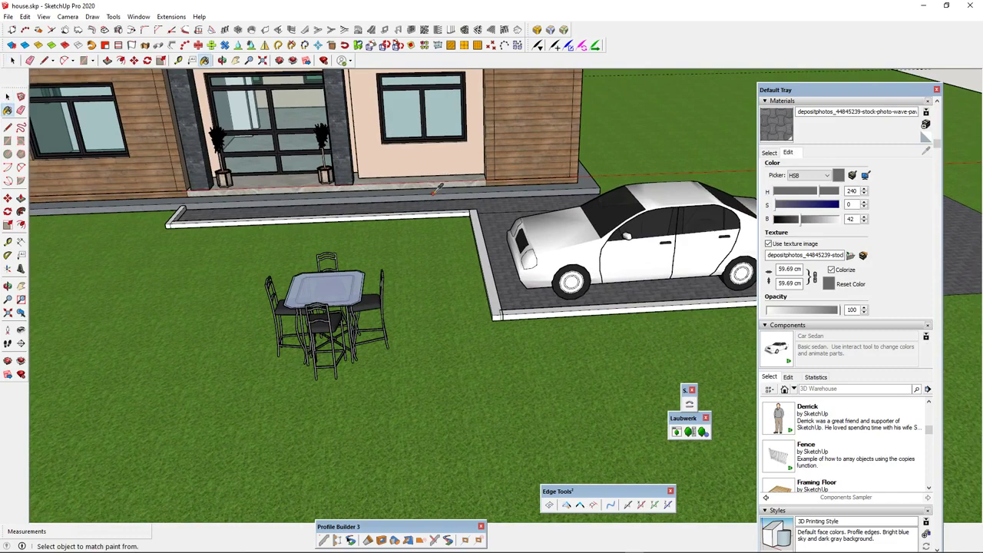
{"action": "left_click", "coordinate": [485, 256]}
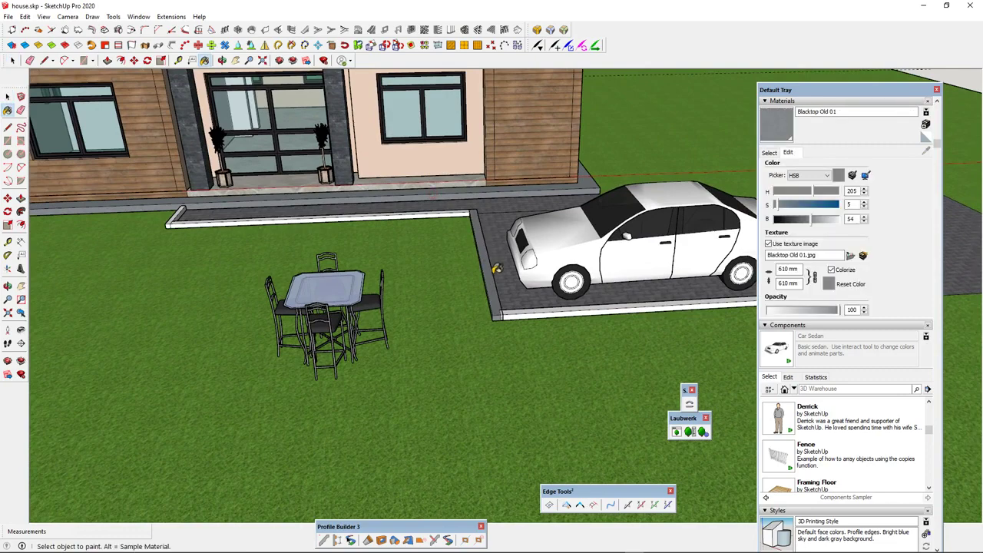
{"action": "left_click", "coordinate": [521, 307]}
{"action": "scroll", "coordinate": [426, 212], "scroll_direction": "up", "scroll_amount": 3}
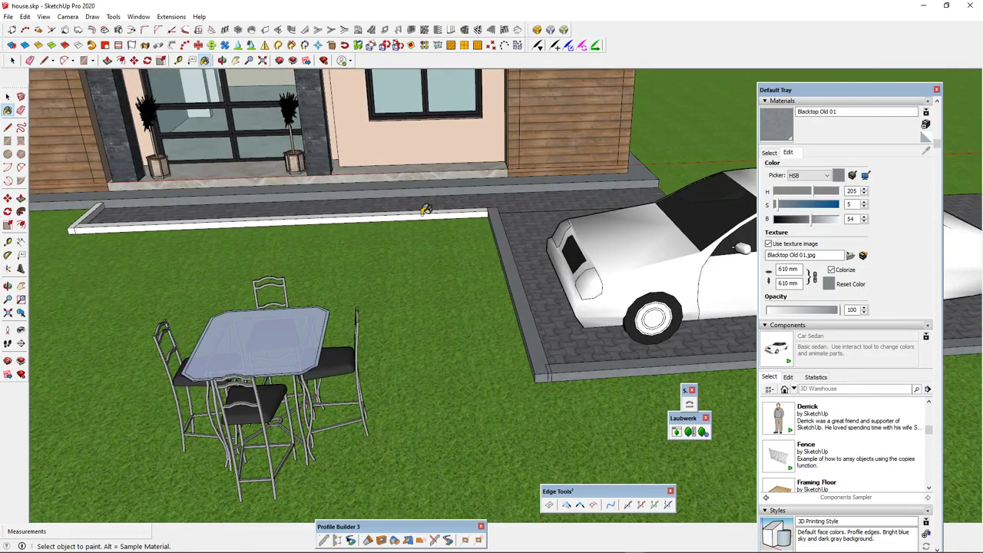
{"action": "left_click", "coordinate": [448, 216]}
{"action": "mouse_move", "coordinate": [468, 241]}
{"action": "middle_mouse_down"}
{"action": "mouse_move", "coordinate": [454, 298]}
{"action": "mouse_move", "coordinate": [417, 215]}
{"action": "mouse_move", "coordinate": [106, 233]}
{"action": "middle_mouse_up"}
{"action": "middle_click_drag", "start_coordinate": [169, 258], "coordinate": [226, 235]}
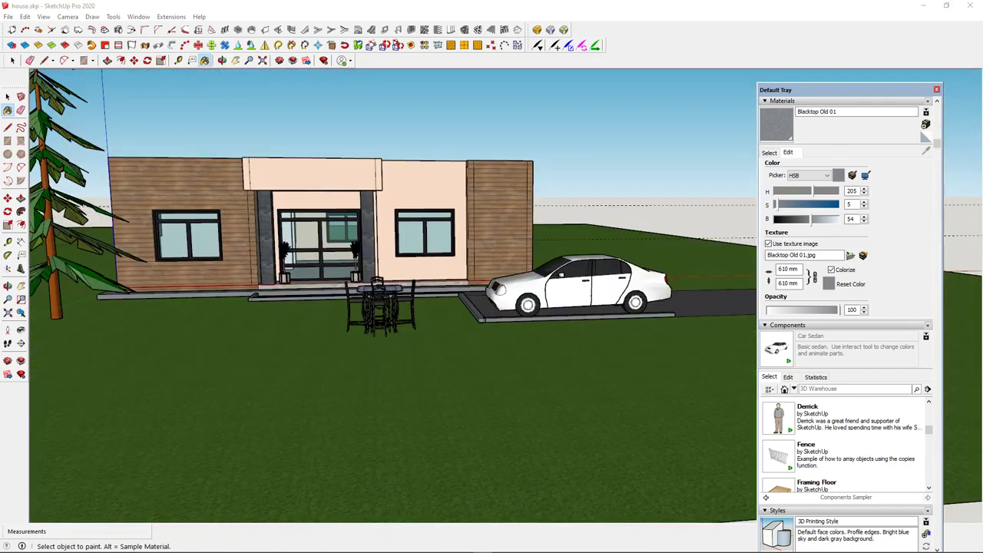
{"action": "left_click", "coordinate": [8, 97]}
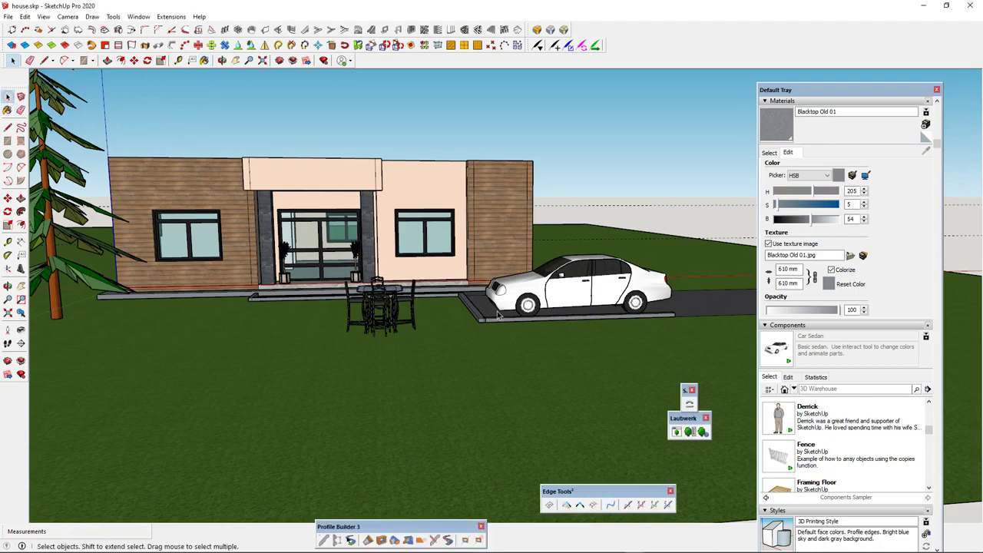
{"action": "scroll", "coordinate": [503, 315], "scroll_direction": "up", "scroll_amount": 2}
{"action": "middle_click_drag", "start_coordinate": [503, 315], "coordinate": [390, 318]}
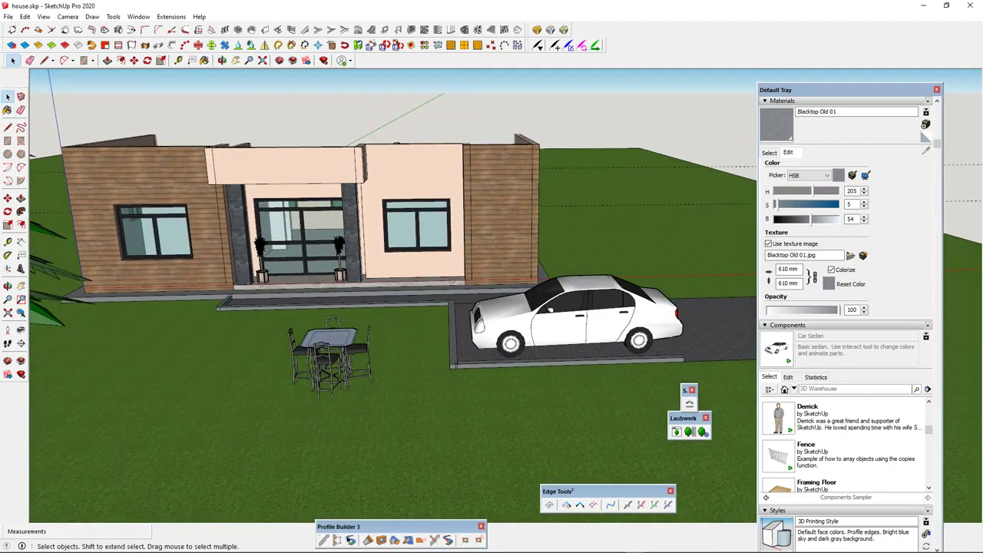
Step: Switch to File Explorer and browse to the session 5 folder inside sketchup > week 3
{"action": "left_click", "coordinate": [65, 545]}
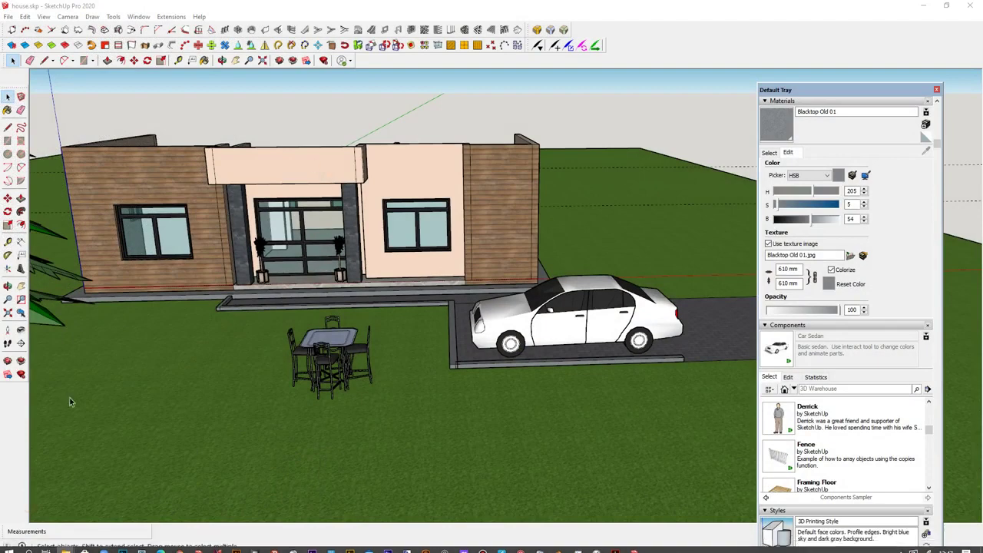
{"action": "left_click_drag", "start_coordinate": [0, 114], "coordinate": [388, 105]}
{"action": "left_click", "coordinate": [205, 181]}
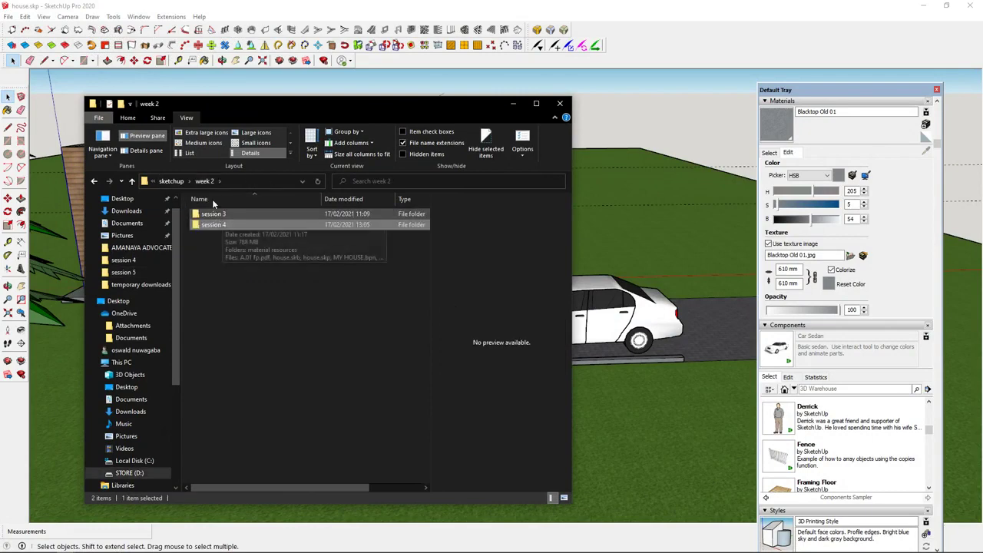
{"action": "left_click", "coordinate": [172, 181]}
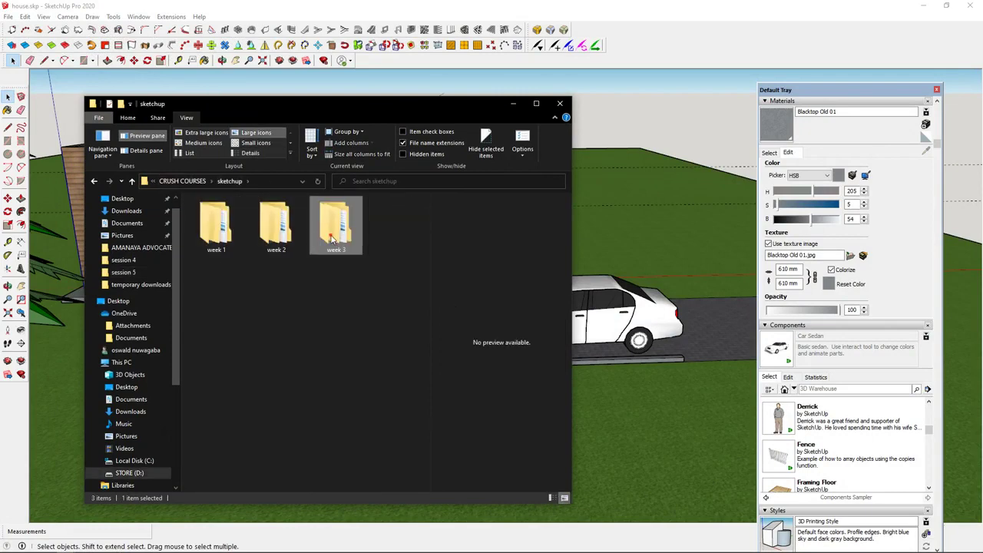
{"action": "double_click", "coordinate": [331, 224]}
{"action": "double_click", "coordinate": [238, 214]}
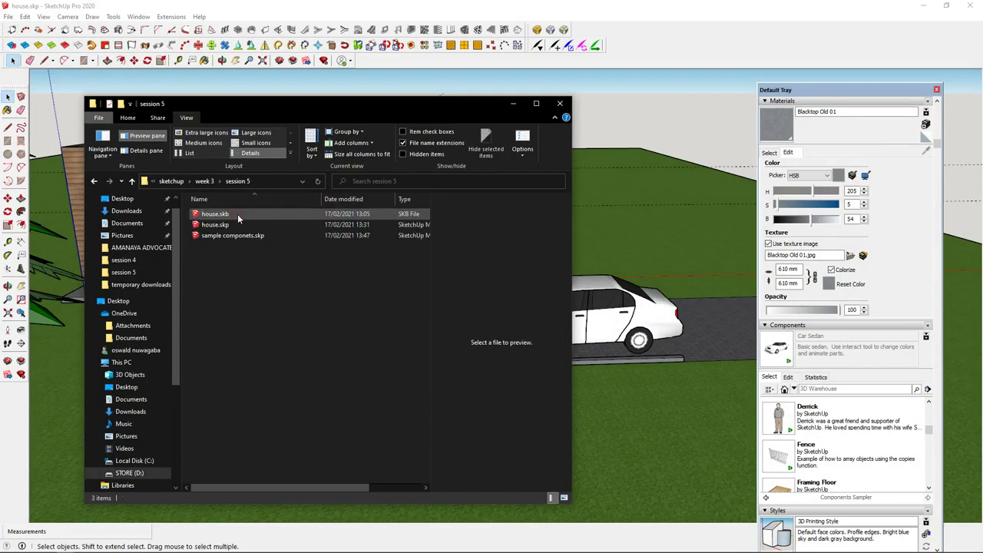
Step: Open sample componets.skp in SketchUp and select the white hatchback car
{"action": "left_click", "coordinate": [278, 236]}
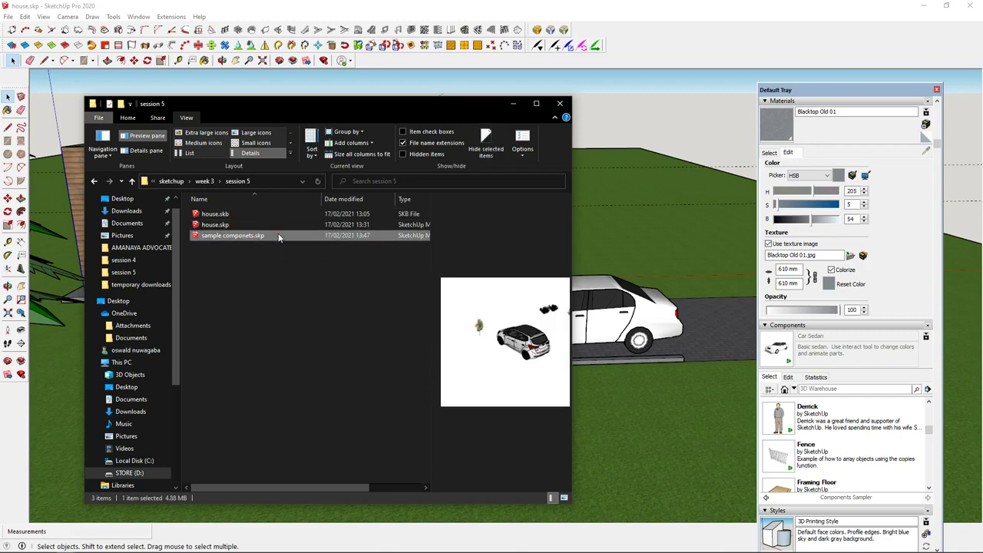
{"action": "right_click", "coordinate": [278, 237]}
{"action": "left_click", "coordinate": [234, 242]}
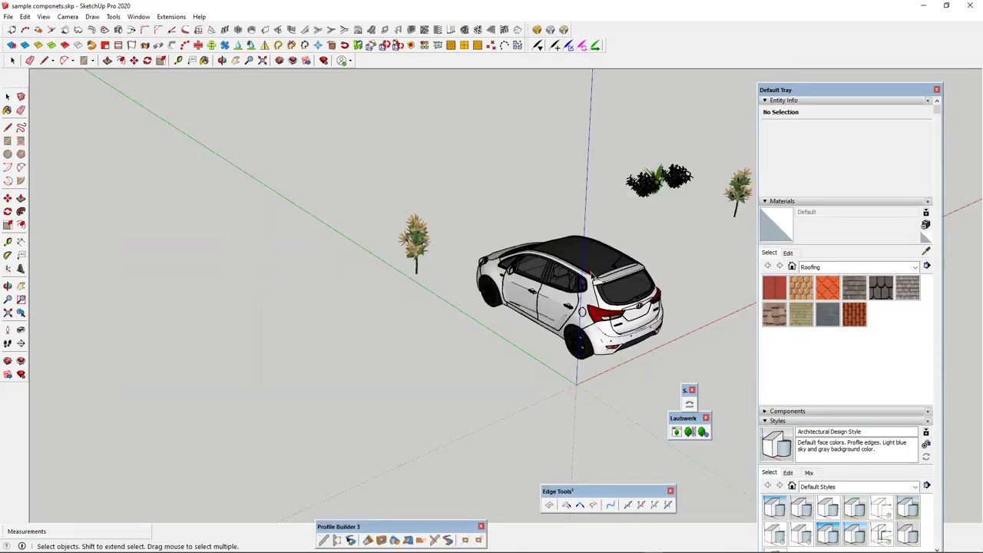
{"action": "left_click", "coordinate": [605, 296]}
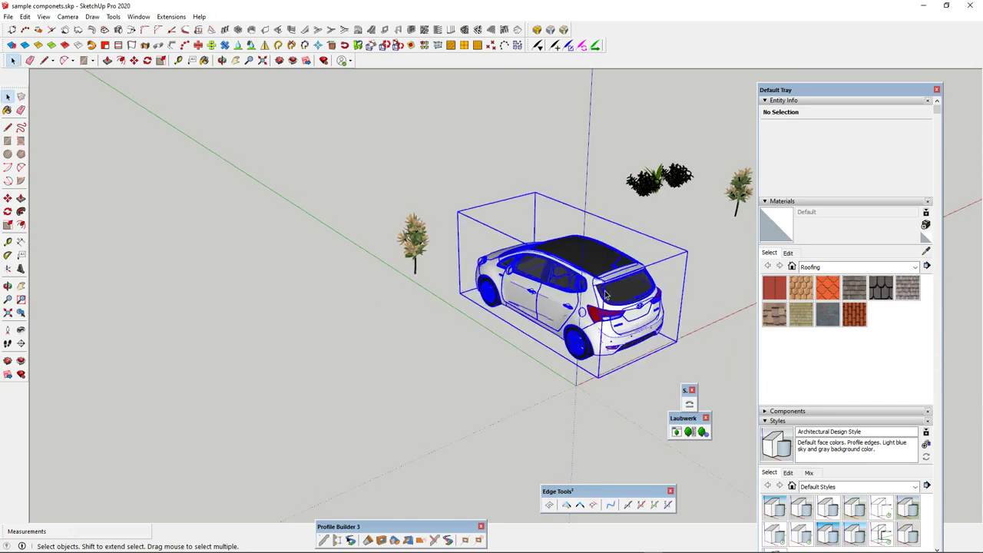
Step: Select and copy all six car, tree and plant components in the sample file and switch back to house.skp
{"action": "middle_click_drag", "start_coordinate": [604, 296], "coordinate": [613, 186]}
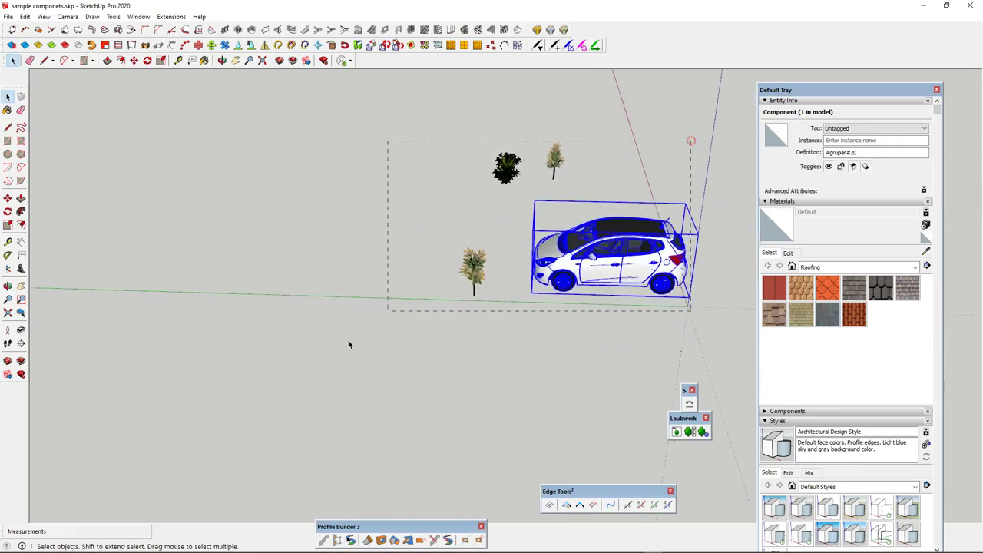
{"action": "left_click_drag", "start_coordinate": [348, 344], "coordinate": [348, 344]}
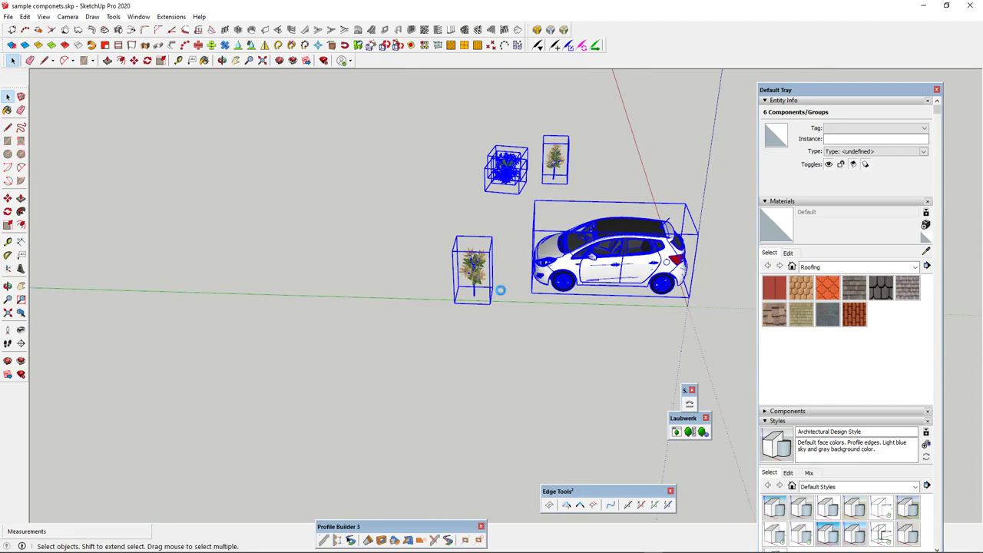
{"action": "left_click", "coordinate": [925, 8]}
{"action": "left_click", "coordinate": [620, 255]}
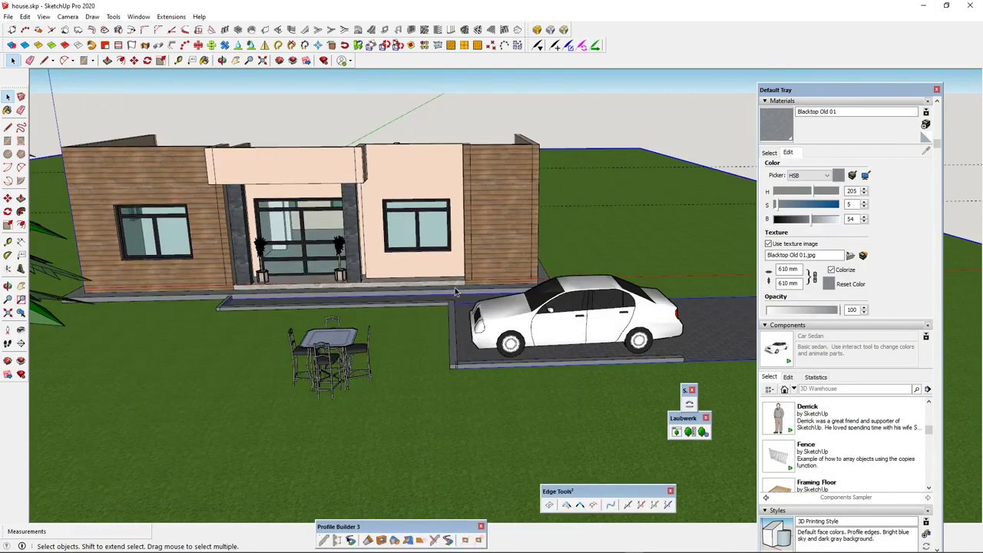
Step: Paste the copied sample components onto the lawn in front of the house
{"action": "mouse_move", "coordinate": [456, 289]}
{"action": "middle_mouse_down"}
{"action": "mouse_move", "coordinate": [441, 358]}
{"action": "mouse_move", "coordinate": [310, 259]}
{"action": "middle_mouse_up"}
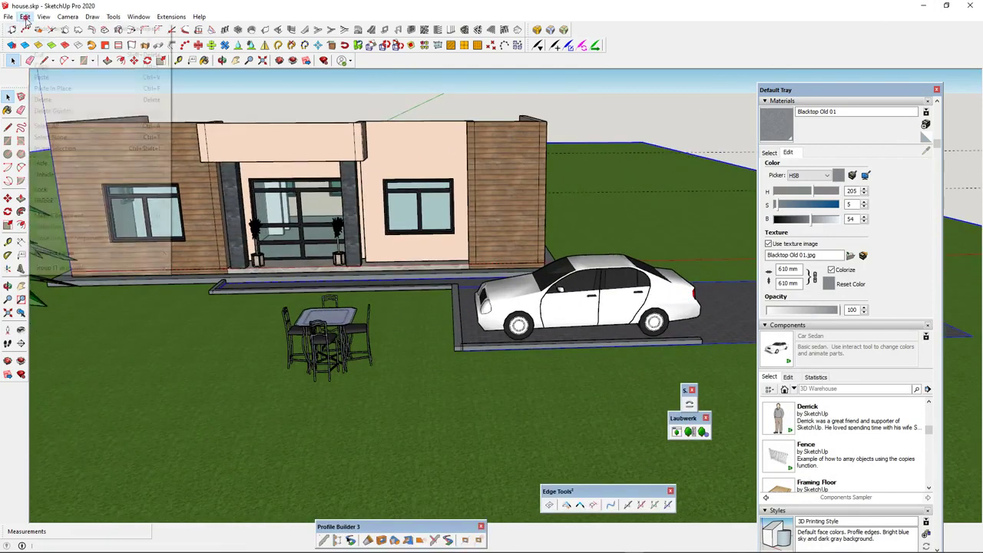
{"action": "left_click", "coordinate": [26, 16]}
{"action": "left_click", "coordinate": [69, 78]}
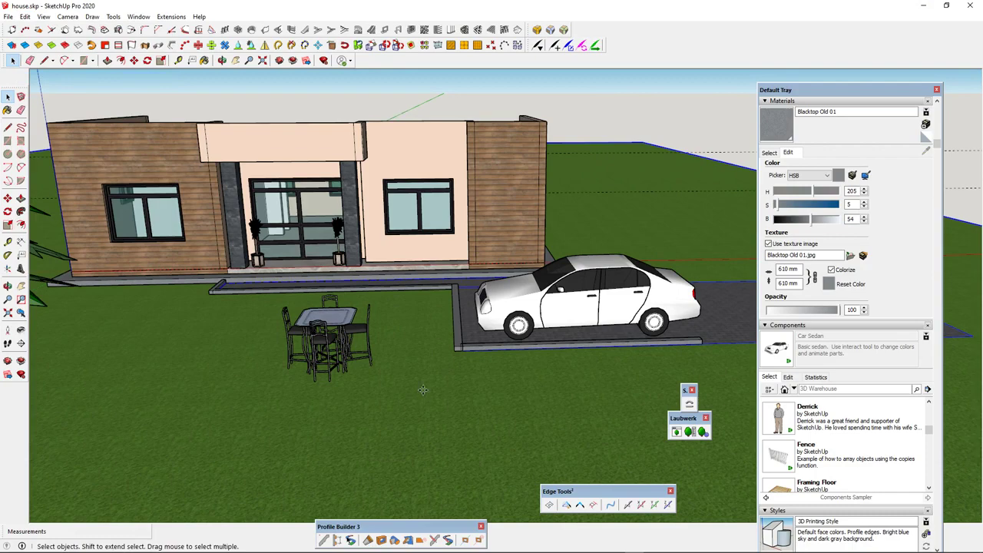
{"action": "scroll", "coordinate": [393, 404], "scroll_direction": "down", "scroll_amount": 2}
{"action": "scroll", "coordinate": [393, 404], "scroll_direction": "down", "scroll_amount": 1}
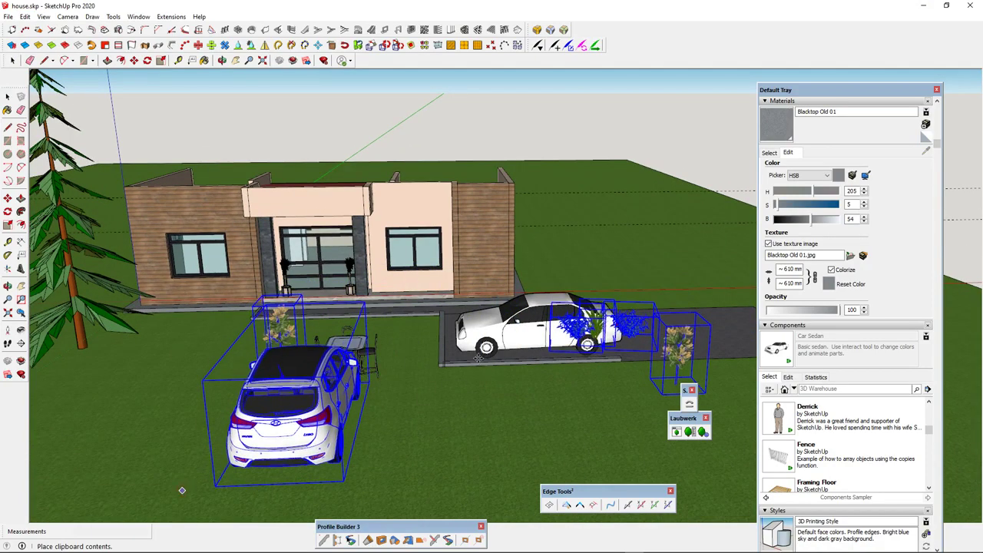
{"action": "left_click", "coordinate": [182, 490]}
{"action": "key", "text": "space"}
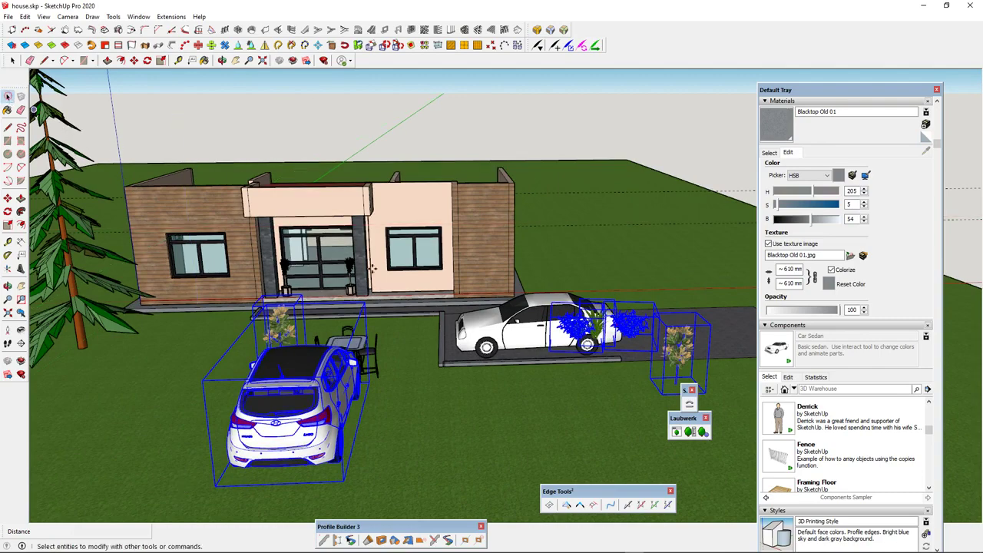
Step: Delete the white sedan parked on the driveway
{"action": "left_click", "coordinate": [506, 336]}
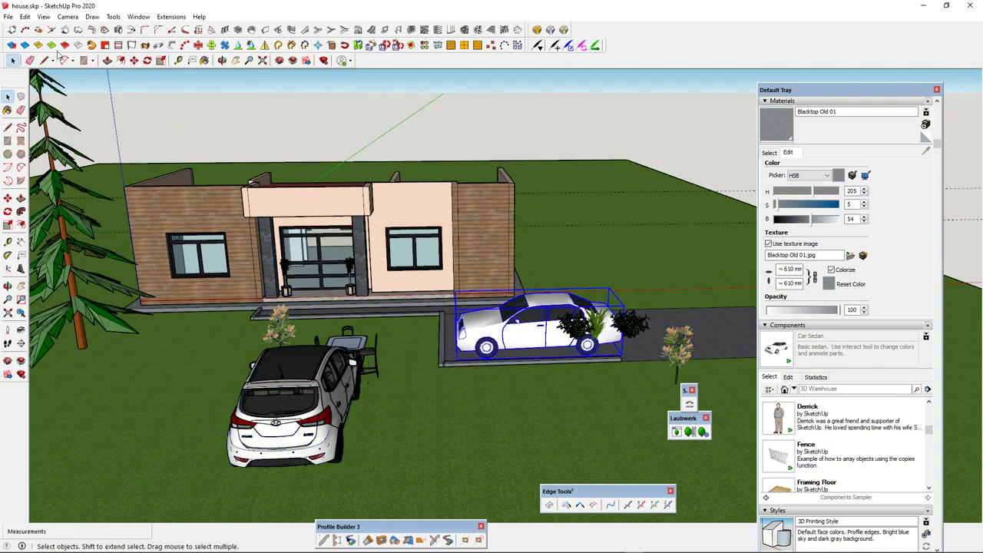
{"action": "left_click", "coordinate": [26, 16]}
{"action": "left_click", "coordinate": [39, 100]}
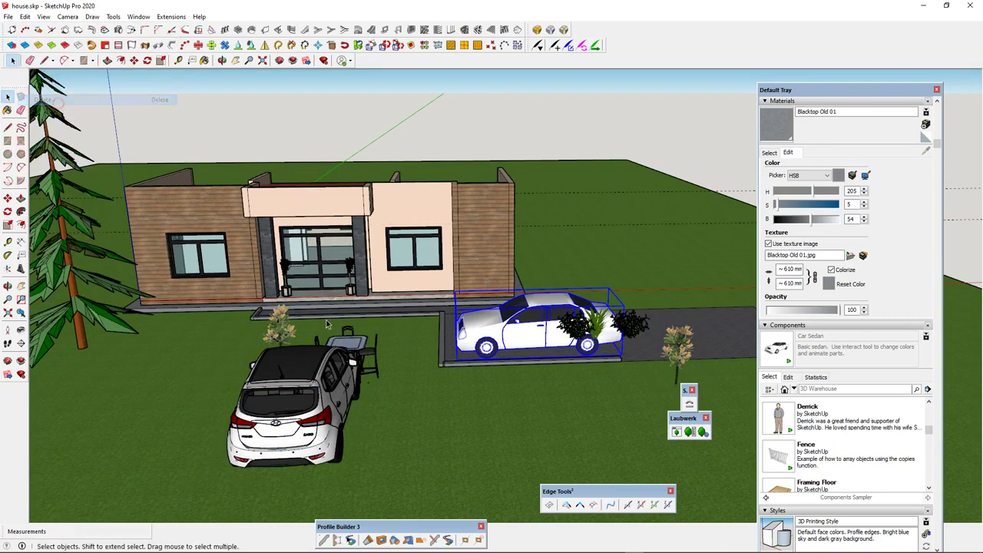
Step: Move the white hatchback about 8471 mm from the lawn onto the driveway
{"action": "left_click", "coordinate": [303, 374]}
{"action": "middle_click_drag", "start_coordinate": [303, 375], "coordinate": [238, 303]}
{"action": "key", "text": "m"}
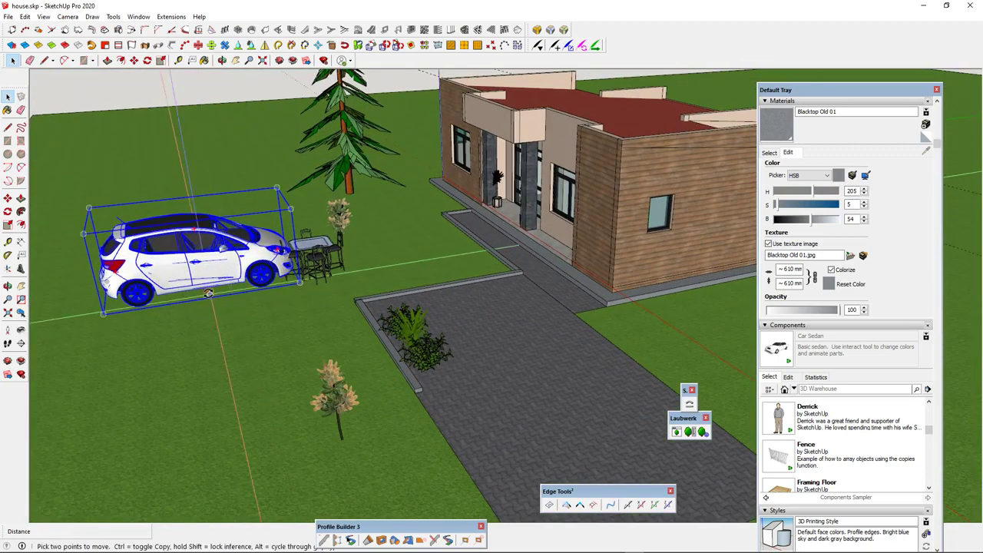
{"action": "left_click", "coordinate": [209, 294]}
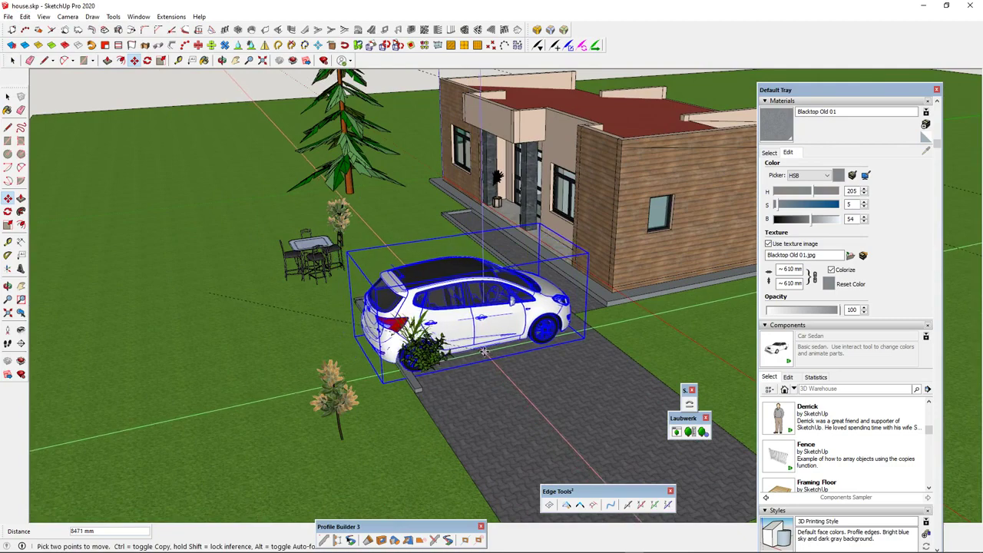
{"action": "left_click", "coordinate": [484, 353]}
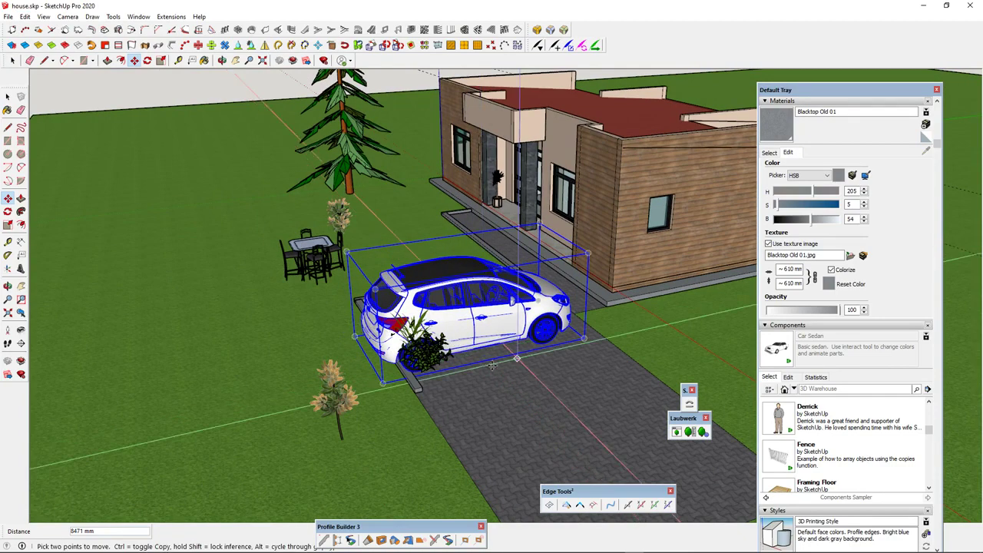
Step: Rotate the hatchback 90 degrees on the ground plane so that it faces the driveway's walkway end
{"action": "key", "text": "q"}
{"action": "left_click", "coordinate": [483, 363]}
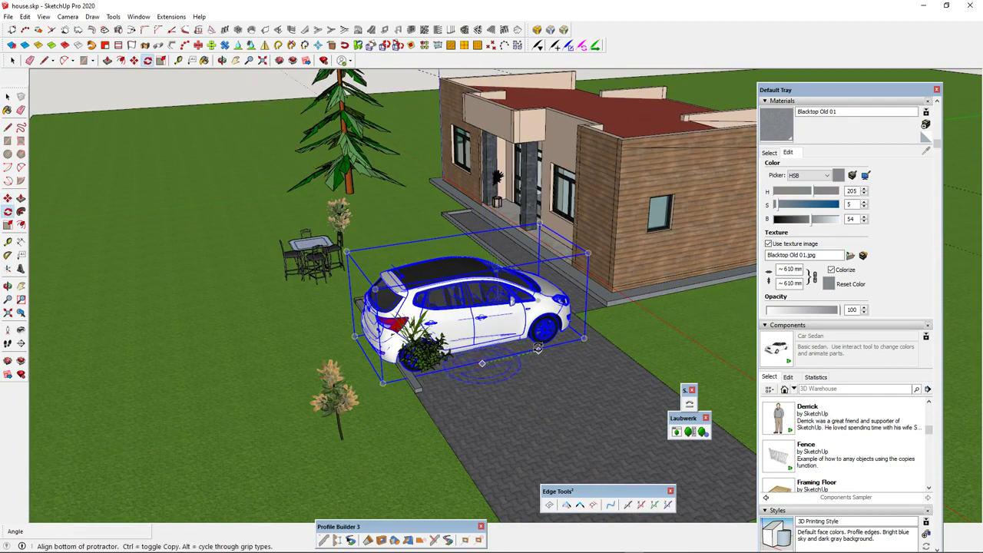
{"action": "left_click", "coordinate": [541, 350]}
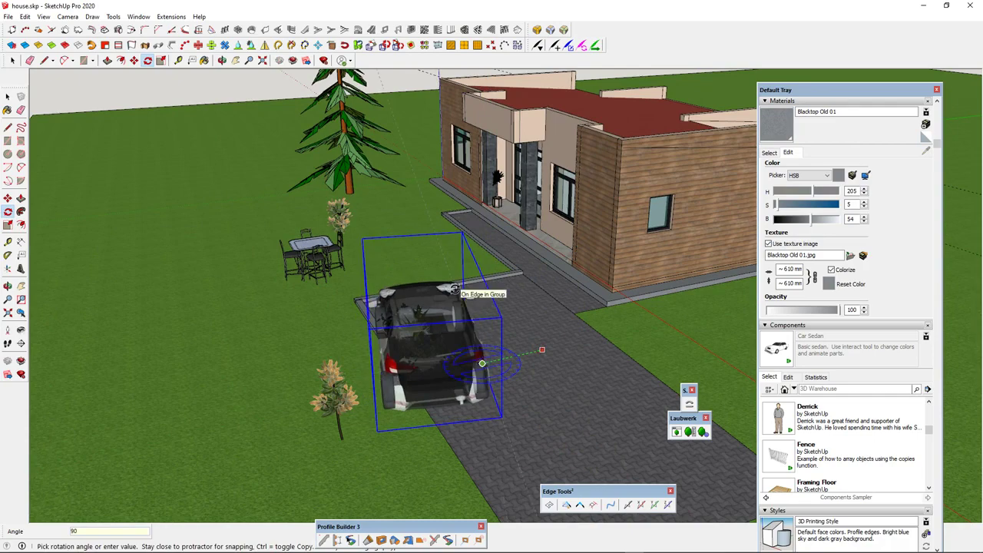
{"action": "left_click", "coordinate": [455, 289]}
Step: Move the hatchback forward about 1870 mm to the end of the driveway beside the walkway
{"action": "middle_click_drag", "start_coordinate": [350, 331], "coordinate": [749, 392]}
{"action": "scroll", "coordinate": [699, 289], "scroll_direction": "up", "scroll_amount": 3}
{"action": "scroll", "coordinate": [696, 291], "scroll_direction": "up", "scroll_amount": 1}
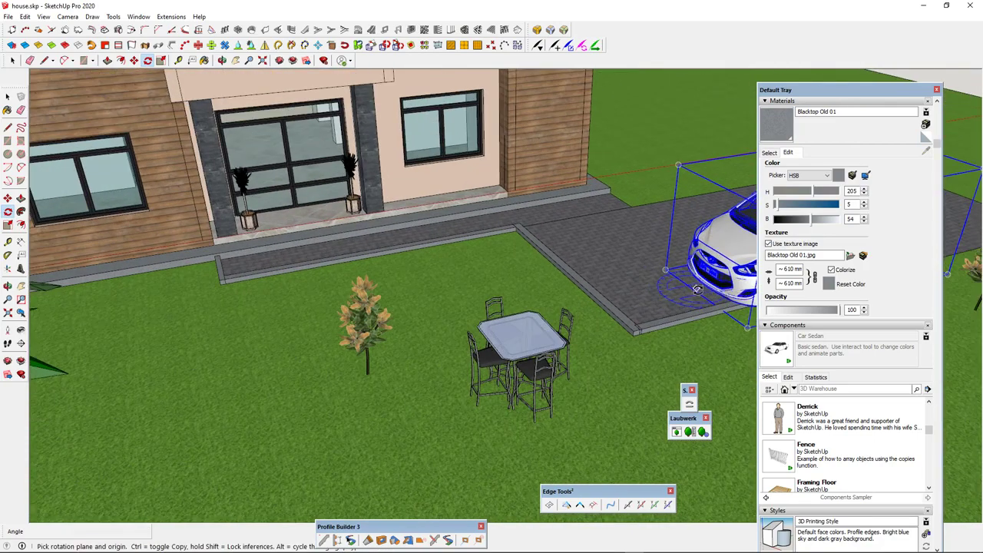
{"action": "key", "text": "m"}
{"action": "left_click", "coordinate": [696, 290]}
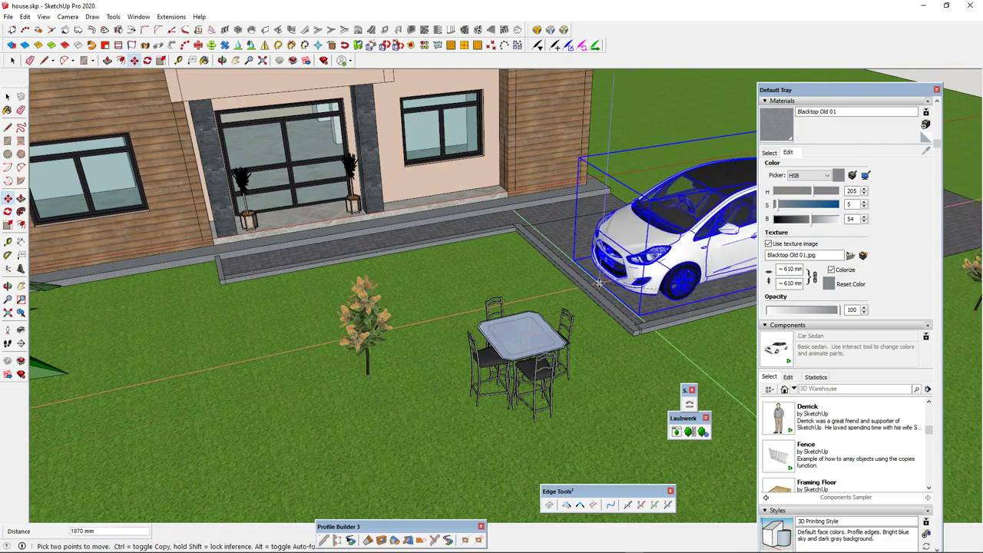
{"action": "left_click", "coordinate": [598, 283]}
Step: Select the two dark shrubs and the grass plant and move them onto the lawn along the driveway's front kerb
{"action": "scroll", "coordinate": [453, 293], "scroll_direction": "down", "scroll_amount": 4}
{"action": "middle_click_drag", "start_coordinate": [451, 294], "coordinate": [405, 283]}
{"action": "scroll", "coordinate": [416, 286], "scroll_direction": "down", "scroll_amount": 2}
{"action": "scroll", "coordinate": [571, 301], "scroll_direction": "up", "scroll_amount": 4}
{"action": "key", "text": "space"}
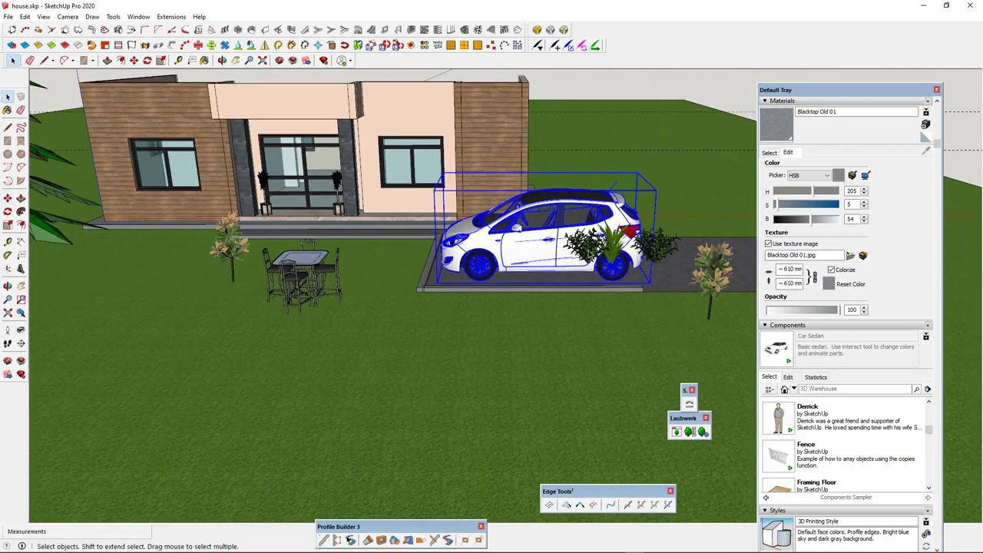
{"action": "left_click", "coordinate": [587, 245]}
{"action": "middle_click_drag", "start_coordinate": [492, 291], "coordinate": [547, 269]}
{"action": "scroll", "coordinate": [515, 249], "scroll_direction": "down", "scroll_amount": 4}
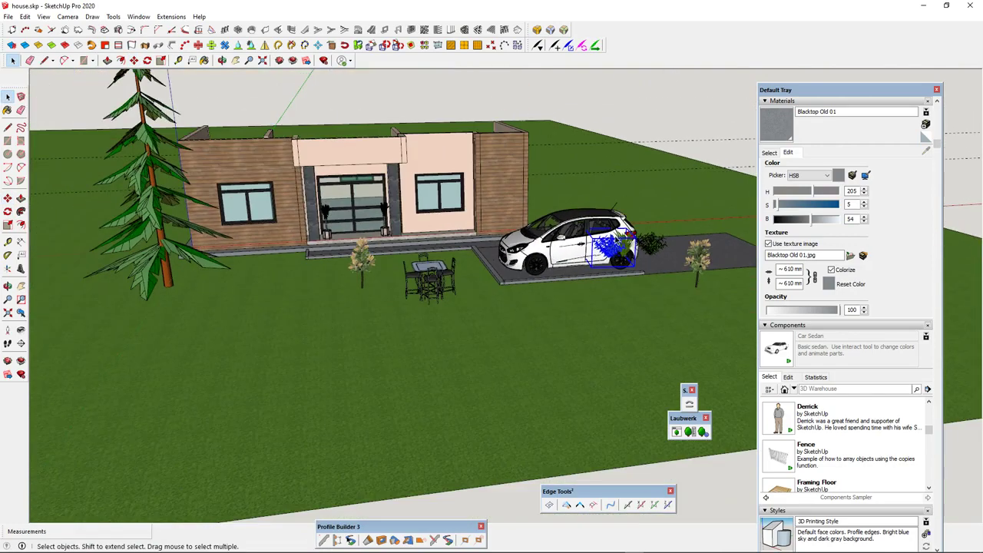
{"action": "scroll", "coordinate": [626, 252], "scroll_direction": "up", "scroll_amount": 5}
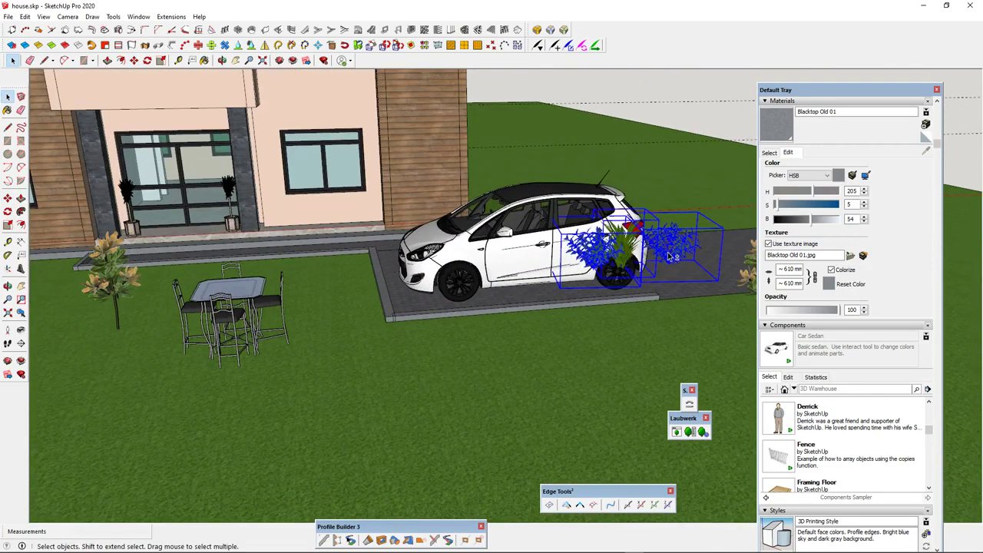
{"action": "key", "text": "m"}
{"action": "left_click", "coordinate": [670, 265]}
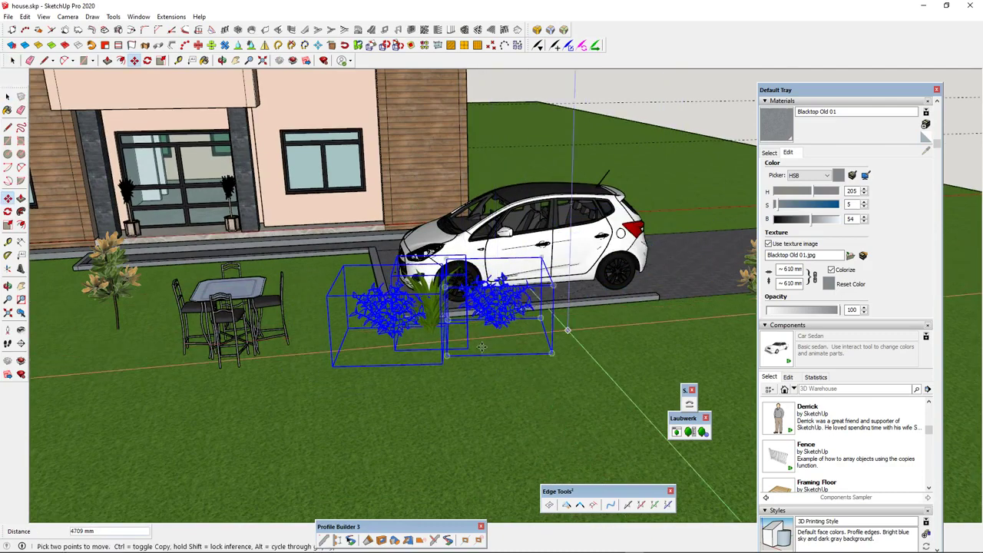
{"action": "middle_click_drag", "start_coordinate": [484, 349], "coordinate": [509, 321]}
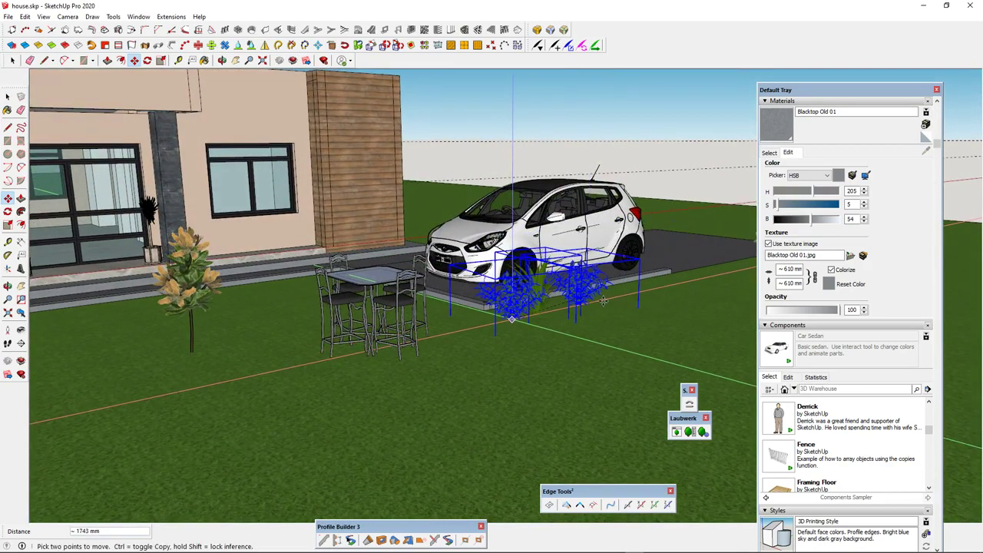
{"action": "middle_click_drag", "start_coordinate": [602, 302], "coordinate": [417, 318]}
{"action": "scroll", "coordinate": [434, 326], "scroll_direction": "up", "scroll_amount": 2}
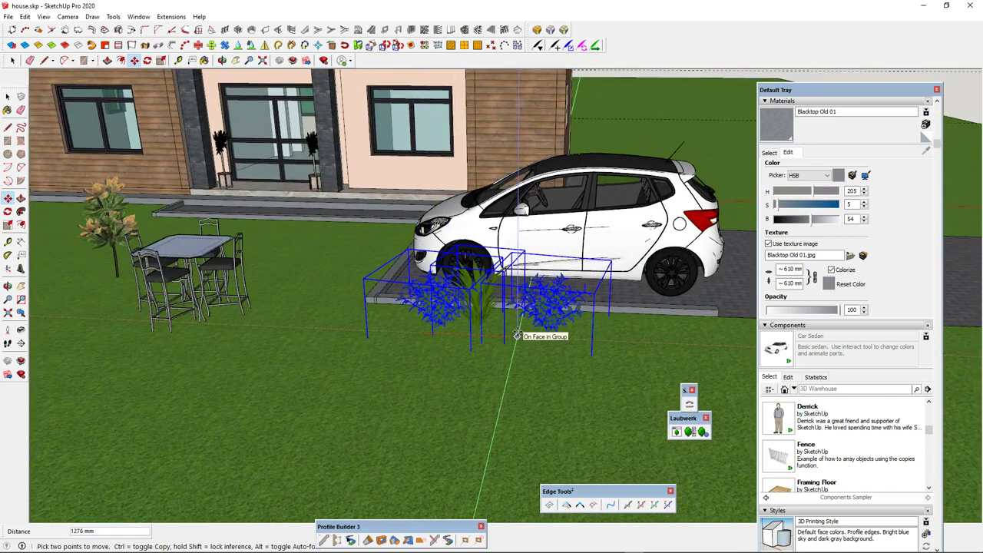
Step: Copy the shrub and grass set about 2375 mm along the driveway's front kerb
{"action": "key", "text": "ctrl"}
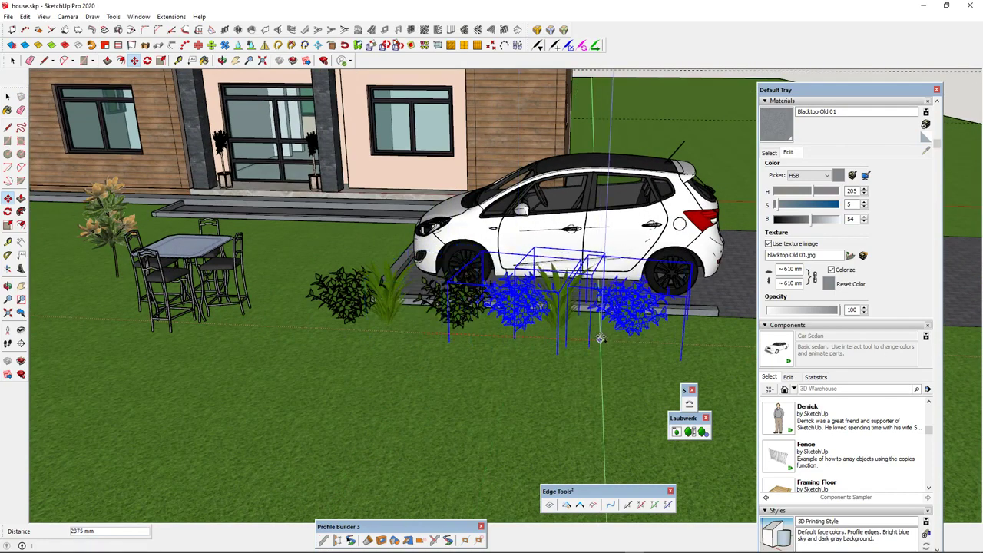
{"action": "middle_click_drag", "start_coordinate": [601, 339], "coordinate": [524, 372]}
{"action": "key", "text": "space"}
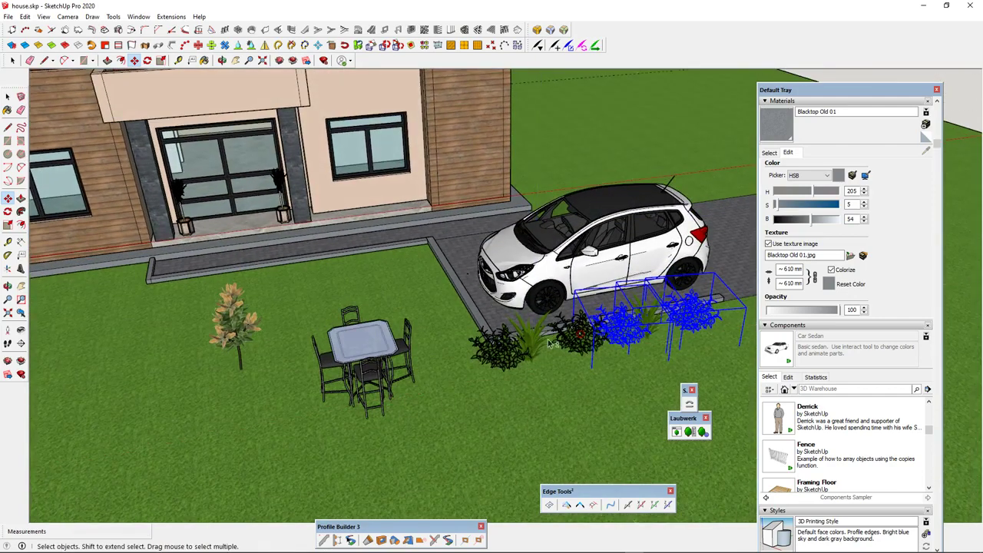
Step: Select both sets of shrubs and grass plants along the front kerb and group them
{"action": "scroll", "coordinate": [550, 346], "scroll_direction": "up", "scroll_amount": 5}
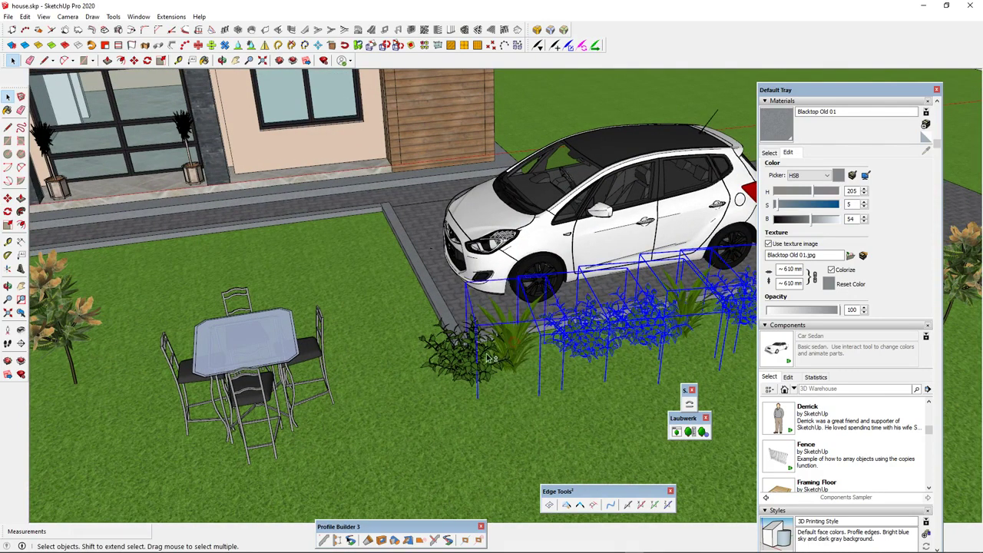
{"action": "left_click", "coordinate": [469, 368], "text": "shift"}
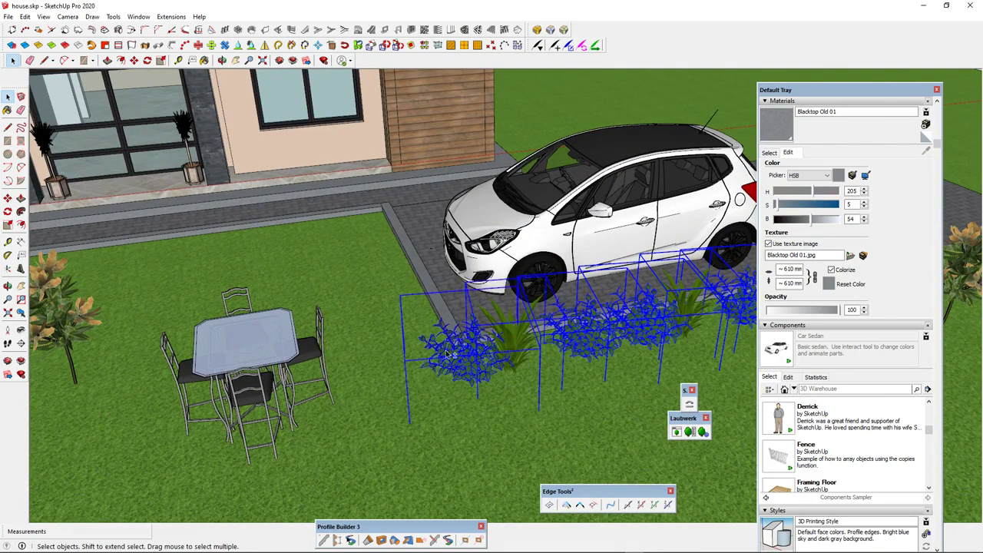
{"action": "scroll", "coordinate": [349, 329], "scroll_direction": "down", "scroll_amount": 4}
{"action": "scroll", "coordinate": [536, 338], "scroll_direction": "up", "scroll_amount": 3}
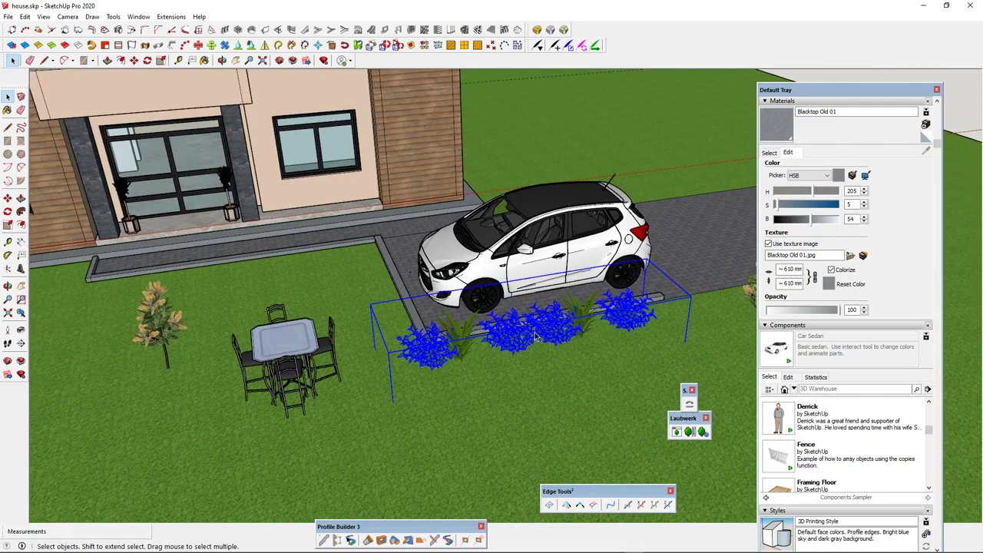
{"action": "scroll", "coordinate": [537, 338], "scroll_direction": "up", "scroll_amount": 2}
Step: Rotate a copy of the plant group about its front corner so that it lines the kerb ahead of the car
{"action": "key", "text": "a"}
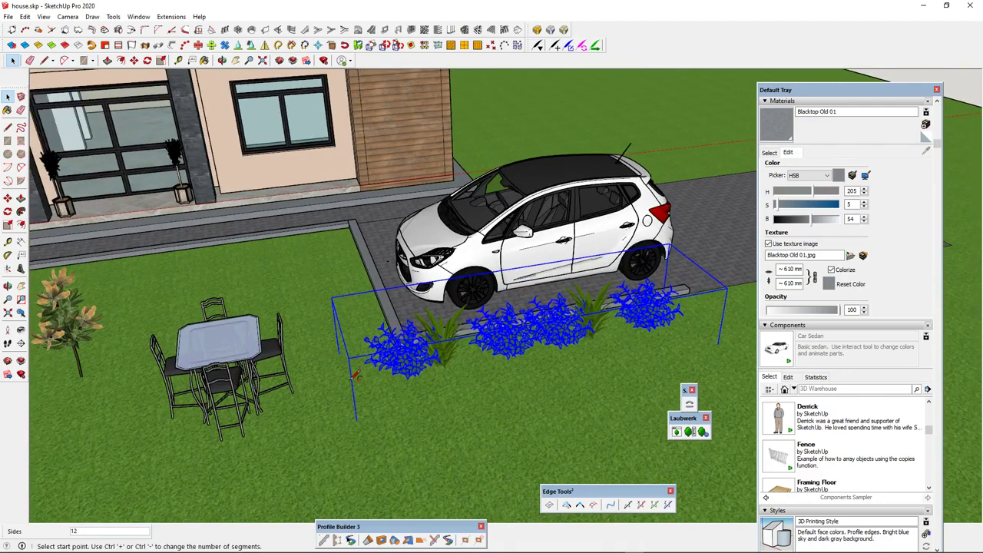
{"action": "key", "text": "q"}
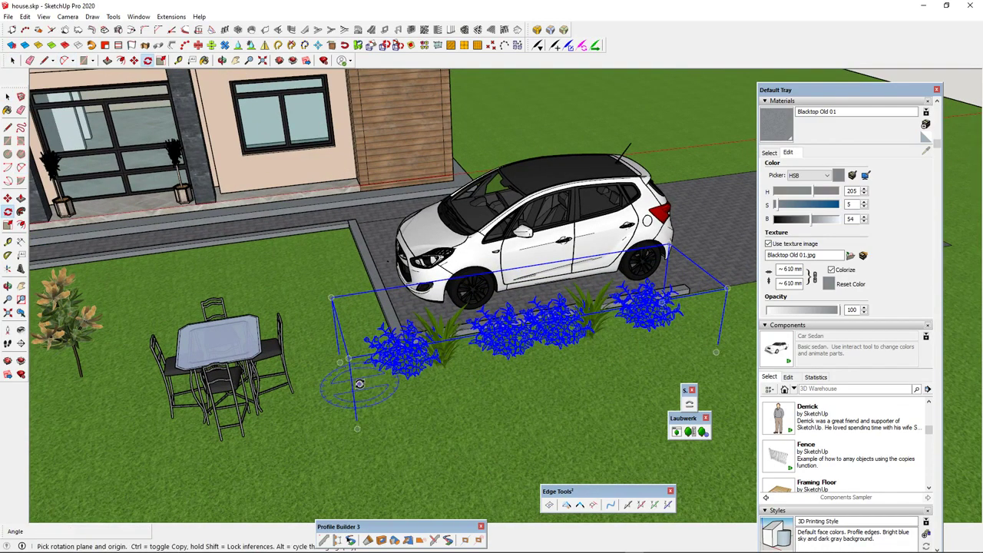
{"action": "left_click_drag", "start_coordinate": [359, 384], "coordinate": [452, 374]}
{"action": "left_click", "coordinate": [452, 374]}
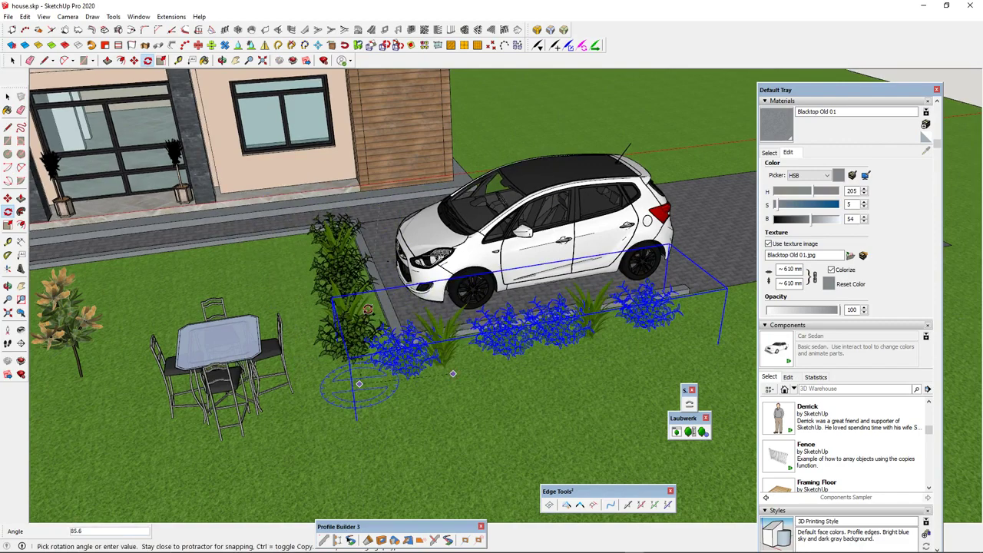
{"action": "left_click", "coordinate": [374, 310]}
{"action": "middle_click_drag", "start_coordinate": [486, 331], "coordinate": [205, 334]}
{"action": "key", "text": "space"}
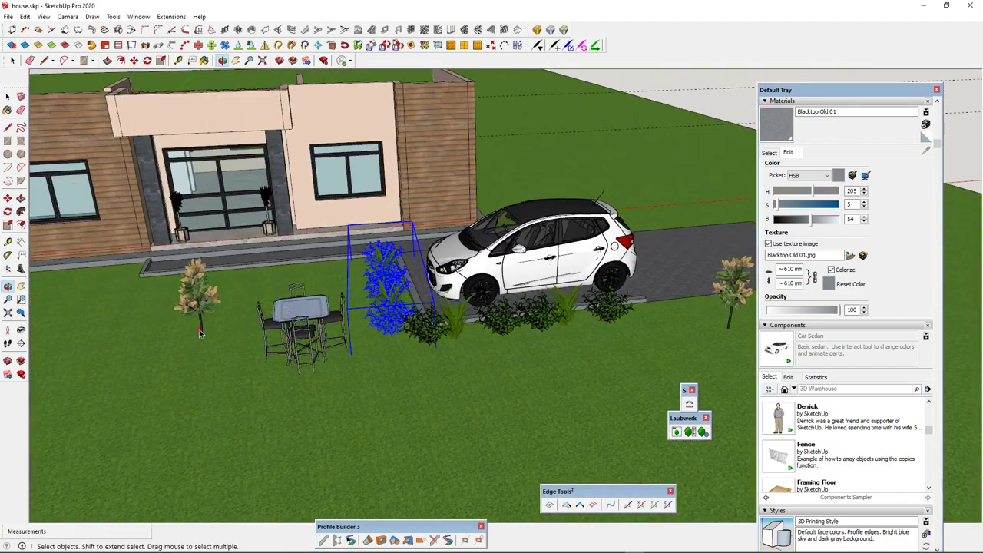
Step: Move the small flowering tree beside the table about 3694 mm to the far end of the walkway kerb
{"action": "left_click", "coordinate": [200, 334]}
{"action": "scroll", "coordinate": [200, 334], "scroll_direction": "up", "scroll_amount": 1}
{"action": "left_click", "coordinate": [200, 343]}
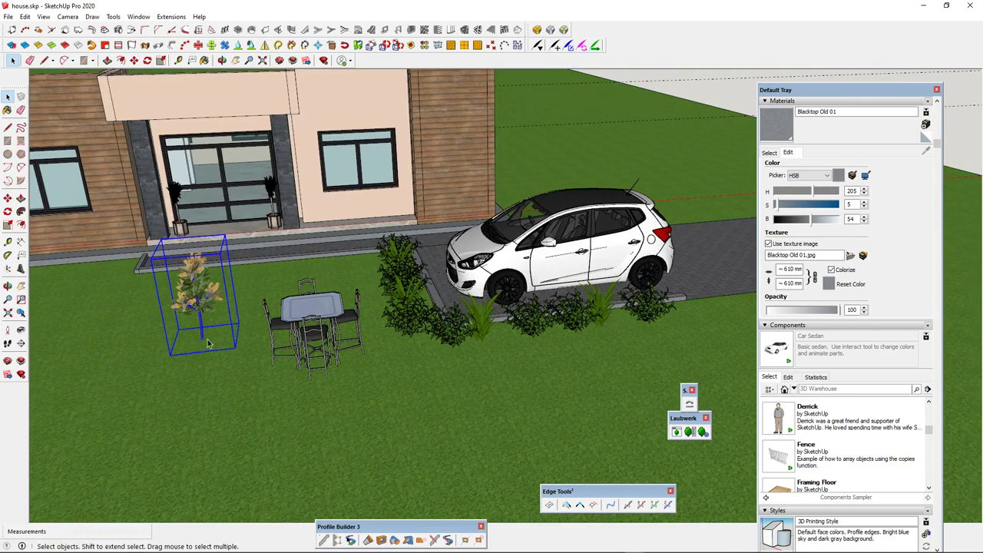
{"action": "key", "text": "m"}
{"action": "left_click", "coordinate": [201, 338]}
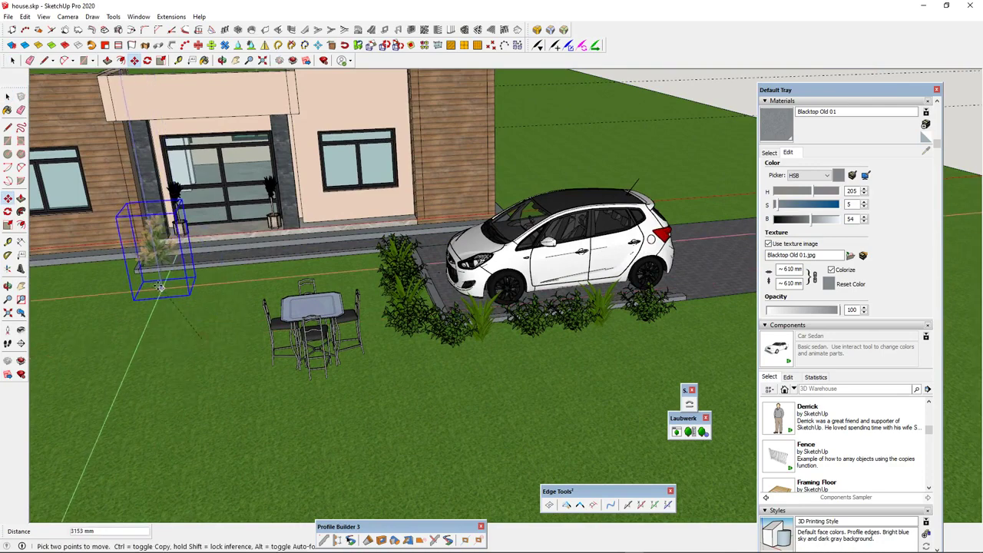
{"action": "left_click", "coordinate": [153, 282]}
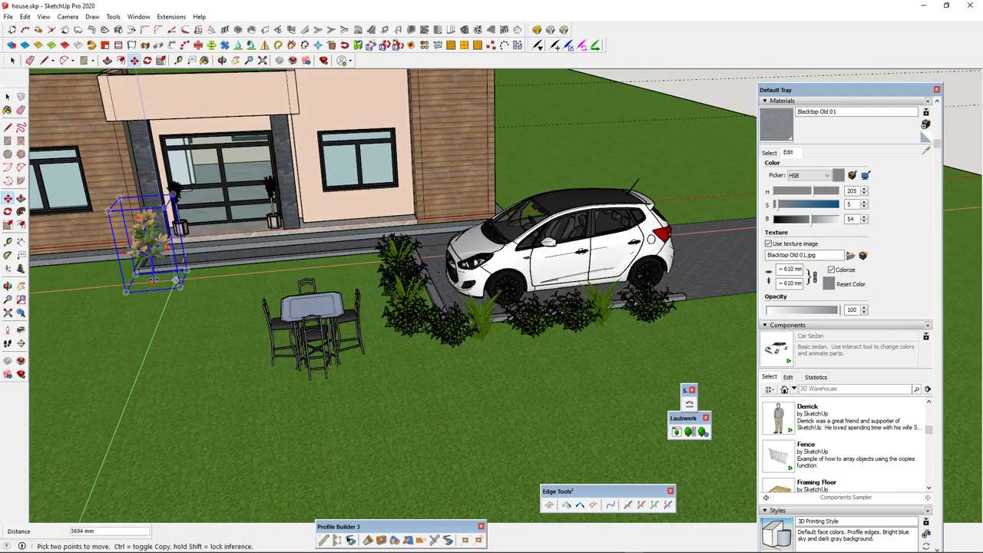
Step: Rotate the small flowering tree about its vertical axis at the end of the walkway
{"action": "key", "text": "q"}
{"action": "left_click", "coordinate": [153, 282]}
{"action": "left_click", "coordinate": [170, 297]}
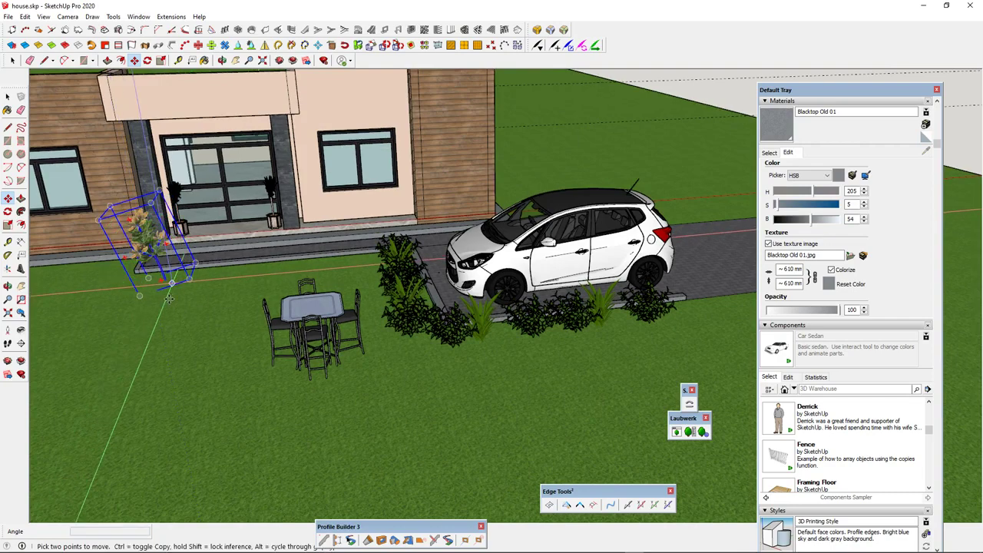
Step: Undo the small flowering tree's last rotation and place a copy of it about 1991 mm along the walkway kerb
{"action": "key", "text": "ctrl+z"}
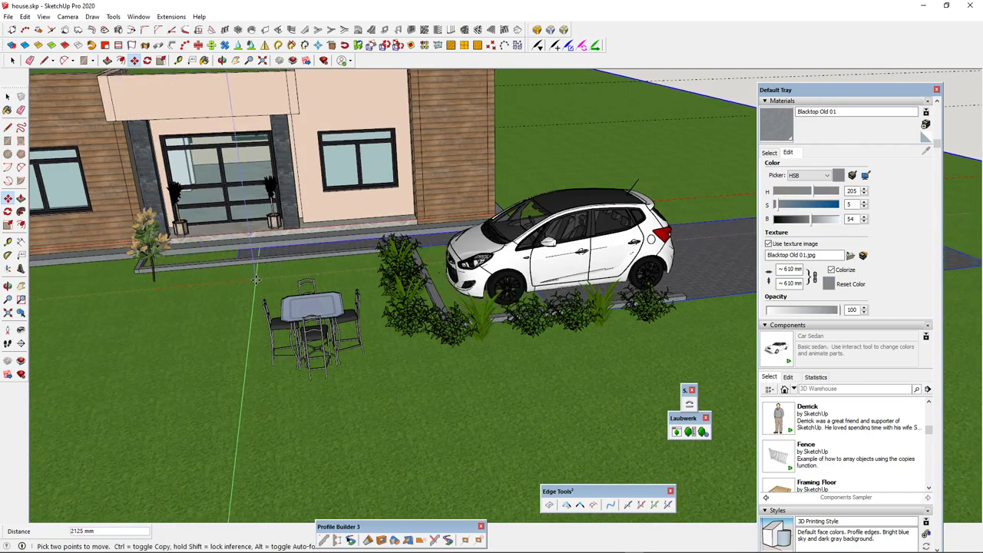
{"action": "left_click", "coordinate": [287, 284]}
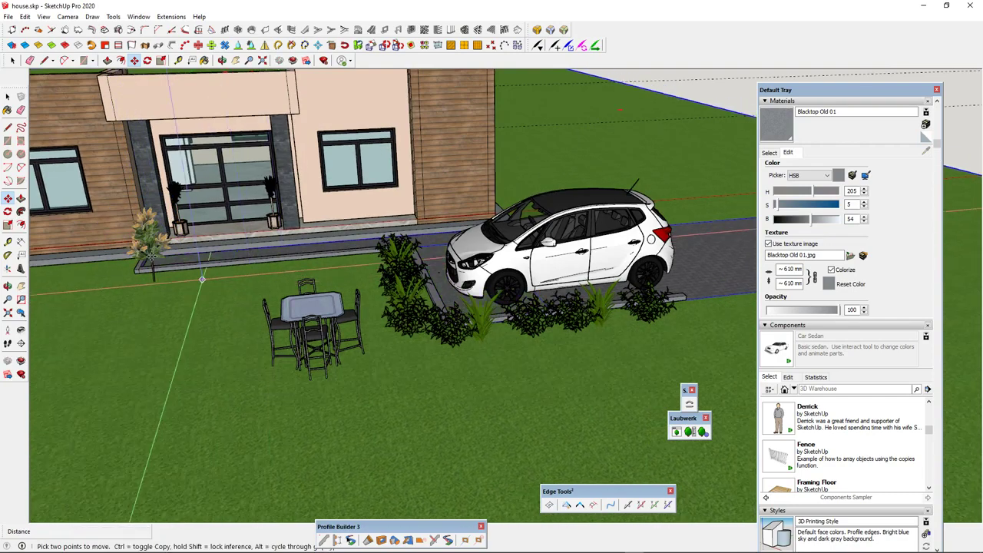
{"action": "key", "text": "space"}
{"action": "left_click", "coordinate": [155, 290]}
{"action": "key", "text": "m"}
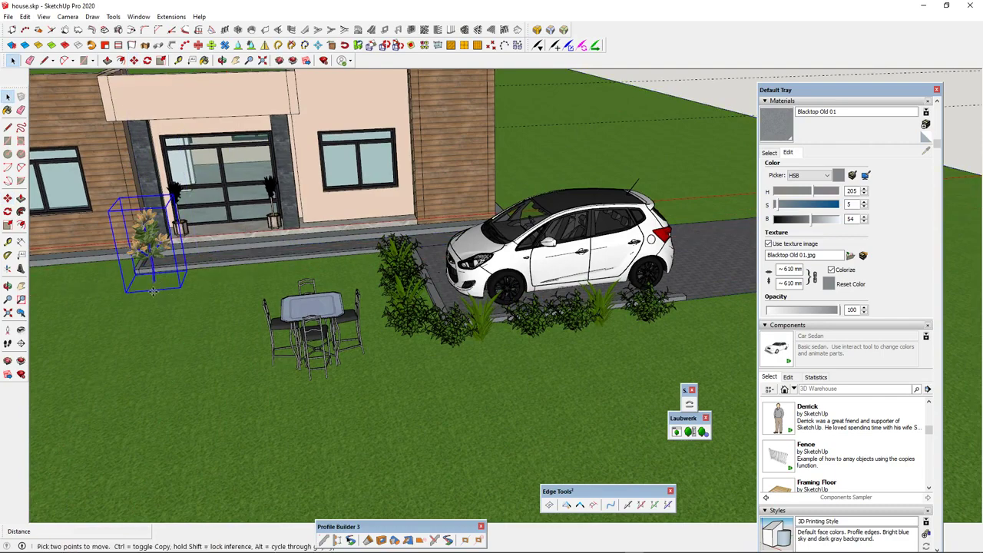
{"action": "left_click", "coordinate": [155, 290]}
{"action": "key", "text": "ctrl"}
{"action": "left_click", "coordinate": [249, 285]}
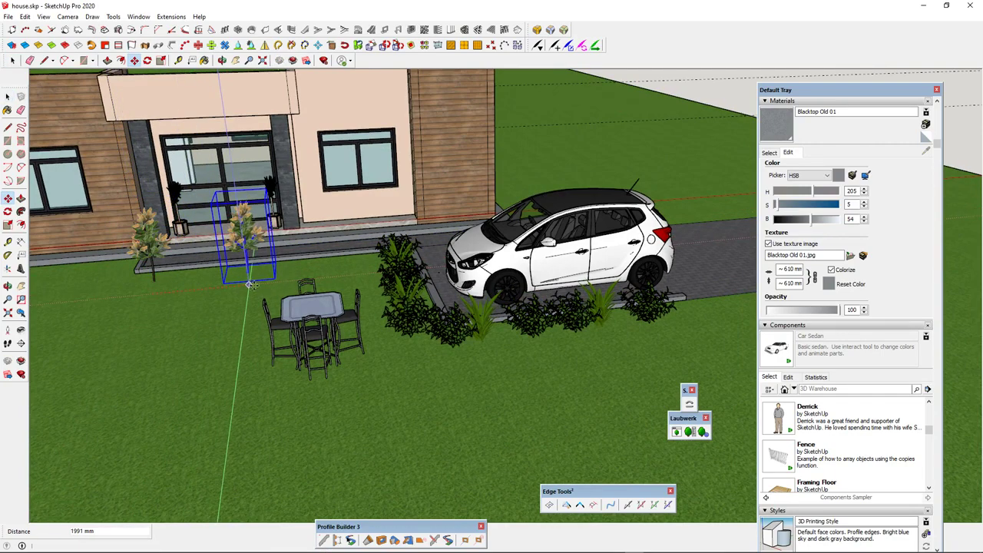
Step: Place two more copies of the small flowering tree, one past the driveway's front kerb and one beside the shrubs ahead of the car
{"action": "left_click", "coordinate": [229, 291]}
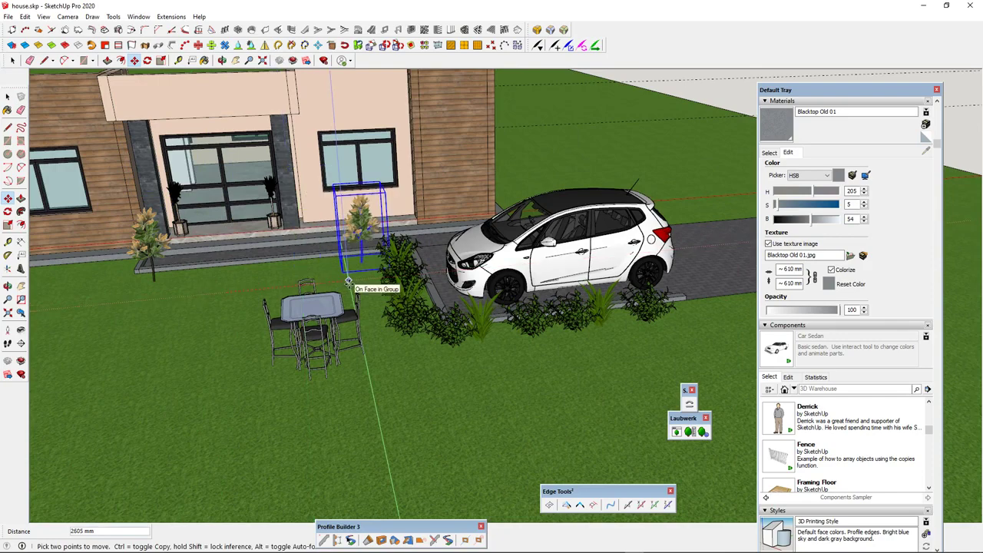
{"action": "key", "text": "ctrl"}
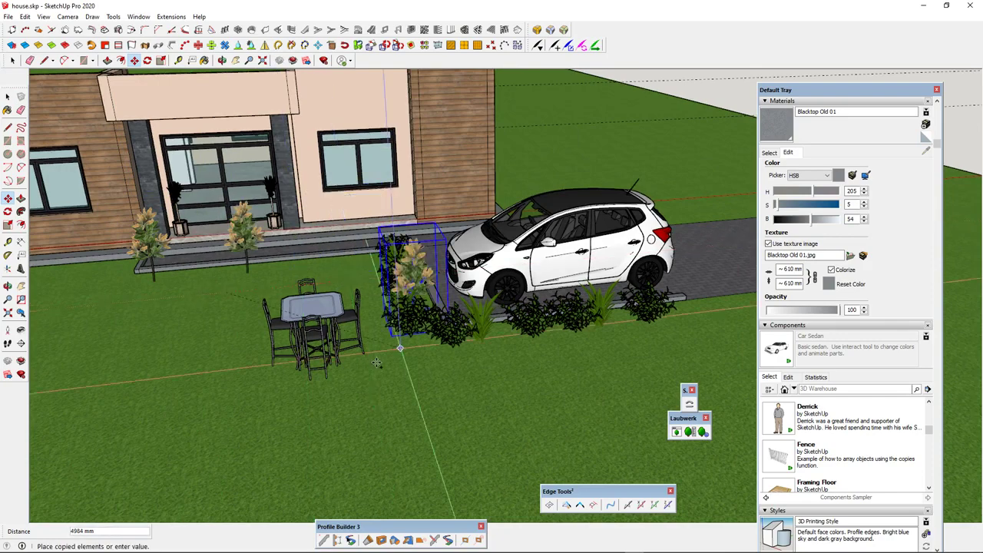
{"action": "middle_click_drag", "start_coordinate": [400, 322], "coordinate": [356, 298]}
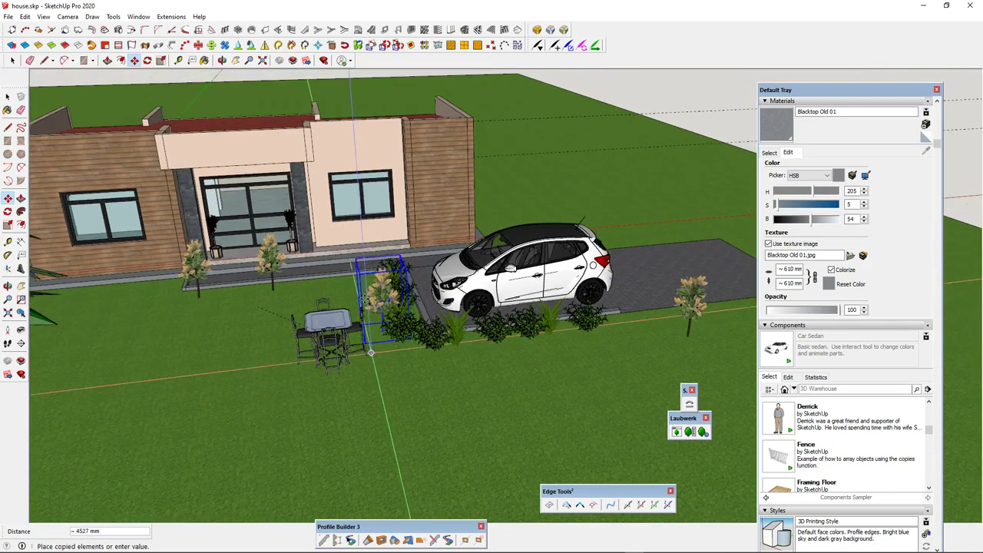
{"action": "left_click", "coordinate": [349, 298]}
Step: Examine the house front with its trees, table, shrubs and car from a low, nearly frontal viewpoint
{"action": "middle_click_drag", "start_coordinate": [413, 369], "coordinate": [478, 328]}
{"action": "scroll", "coordinate": [470, 319], "scroll_direction": "down", "scroll_amount": 3}
{"action": "middle_click_drag", "start_coordinate": [379, 257], "coordinate": [314, 254]}
{"action": "scroll", "coordinate": [399, 246], "scroll_direction": "up", "scroll_amount": 2}
{"action": "scroll", "coordinate": [322, 249], "scroll_direction": "down", "scroll_amount": 4}
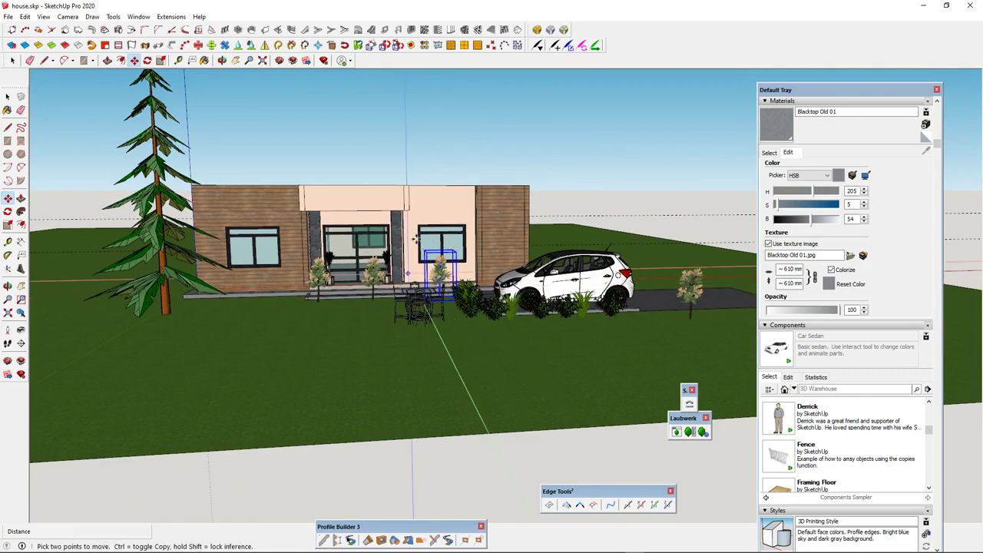
{"action": "middle_click_drag", "start_coordinate": [416, 240], "coordinate": [463, 238]}
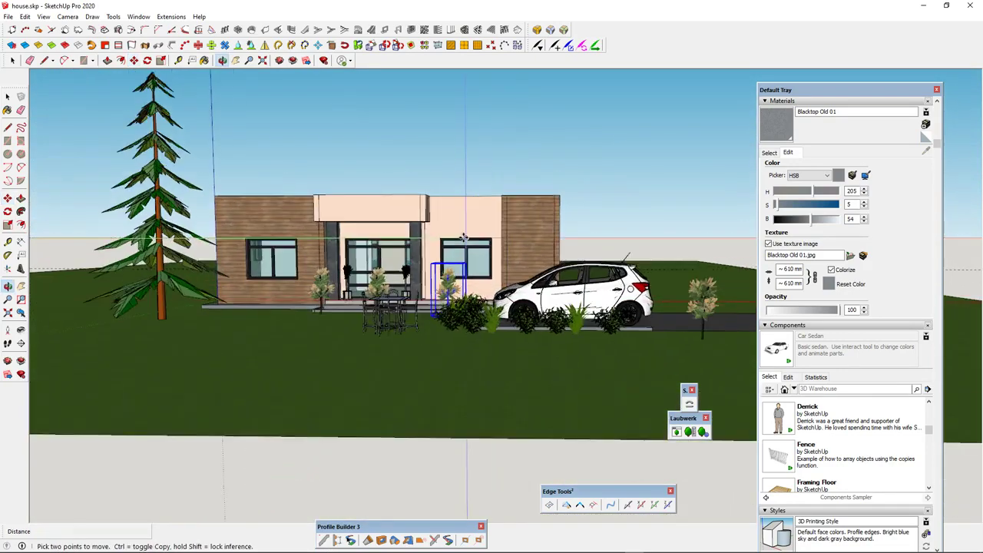
{"action": "scroll", "coordinate": [463, 238], "scroll_direction": "up", "scroll_amount": 2}
{"action": "scroll", "coordinate": [456, 247], "scroll_direction": "down", "scroll_amount": 2}
{"action": "scroll", "coordinate": [445, 253], "scroll_direction": "up", "scroll_amount": 2}
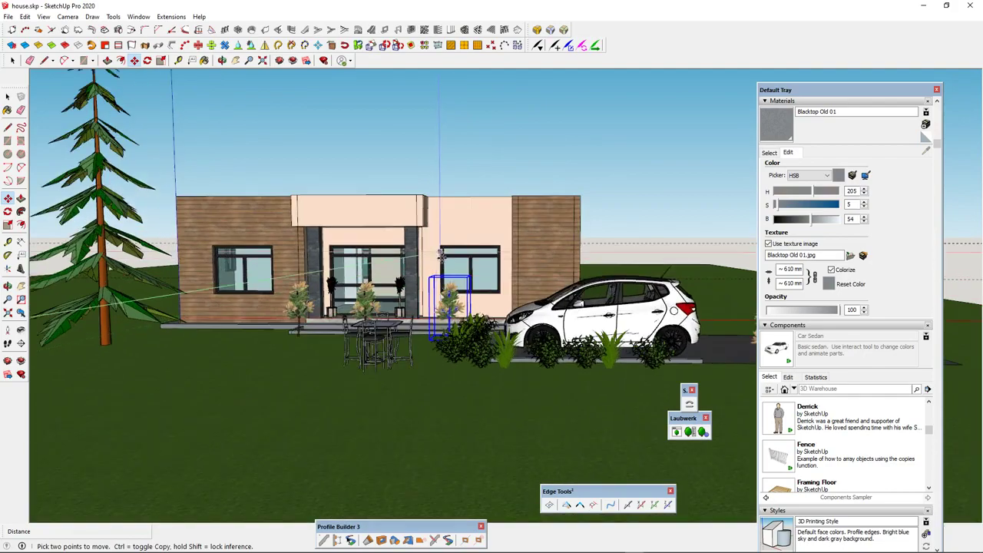
{"action": "mouse_move", "coordinate": [441, 255]}
{"action": "middle_mouse_down"}
{"action": "mouse_move", "coordinate": [395, 253]}
{"action": "mouse_move", "coordinate": [450, 261]}
{"action": "middle_mouse_up"}
{"action": "scroll", "coordinate": [507, 265], "scroll_direction": "down", "scroll_amount": 2}
{"action": "scroll", "coordinate": [418, 259], "scroll_direction": "up", "scroll_amount": 2}
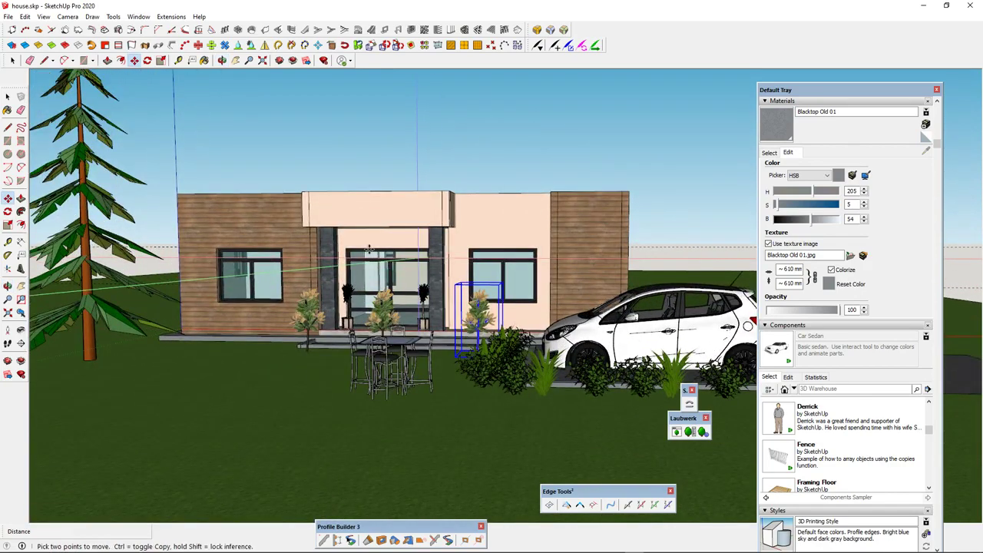
{"action": "scroll", "coordinate": [371, 250], "scroll_direction": "up", "scroll_amount": 2}
{"action": "scroll", "coordinate": [384, 249], "scroll_direction": "down", "scroll_amount": 2}
{"action": "middle_click_drag", "start_coordinate": [391, 249], "coordinate": [436, 250]}
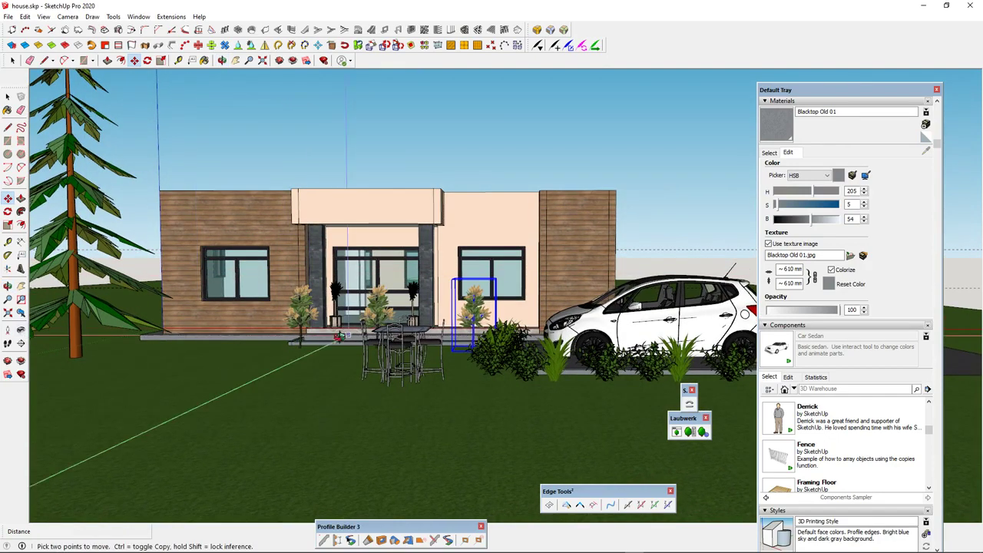
{"action": "middle_click_drag", "start_coordinate": [338, 336], "coordinate": [327, 332]}
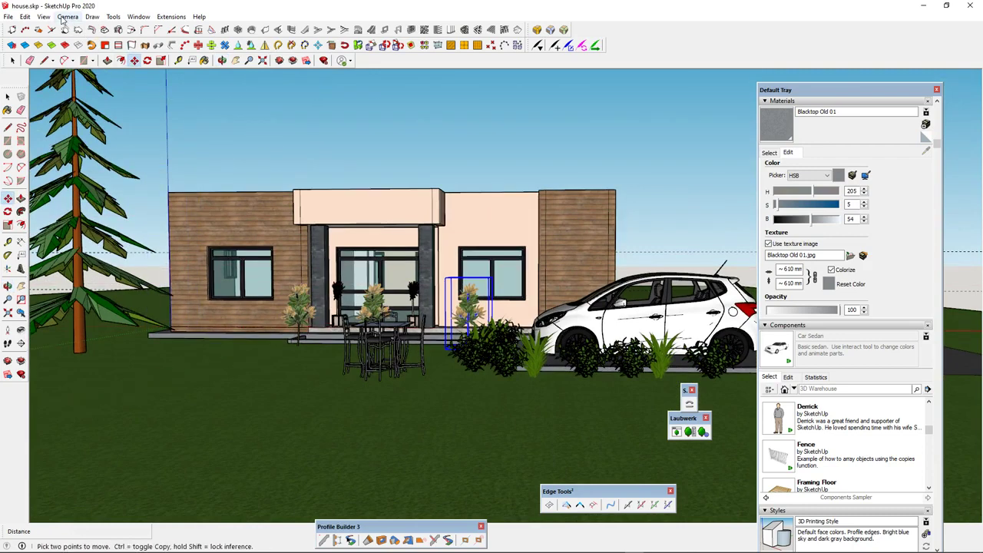
Step: Position the camera on the lawn in front of the house with an eye height of 1800 mm
{"action": "left_click", "coordinate": [8, 331]}
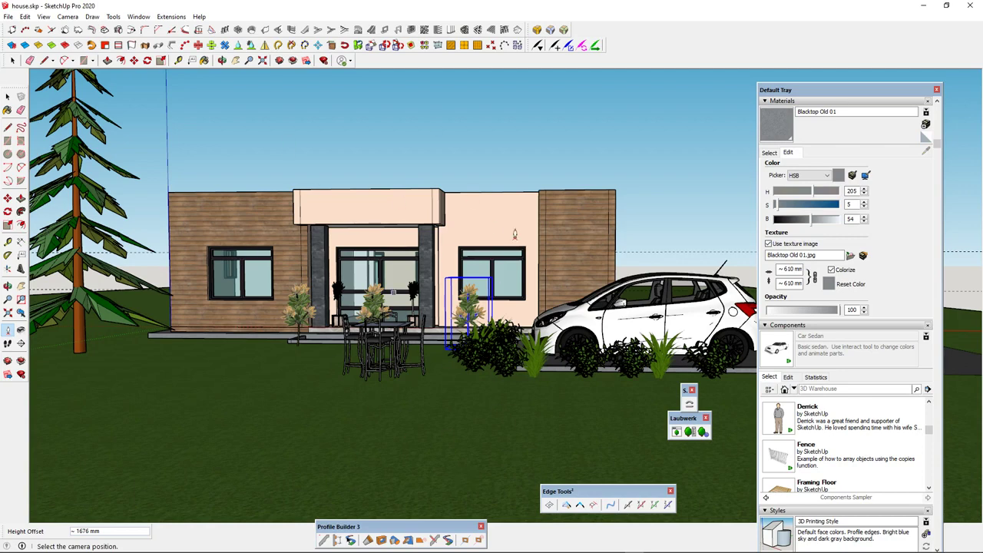
{"action": "left_click", "coordinate": [483, 484]}
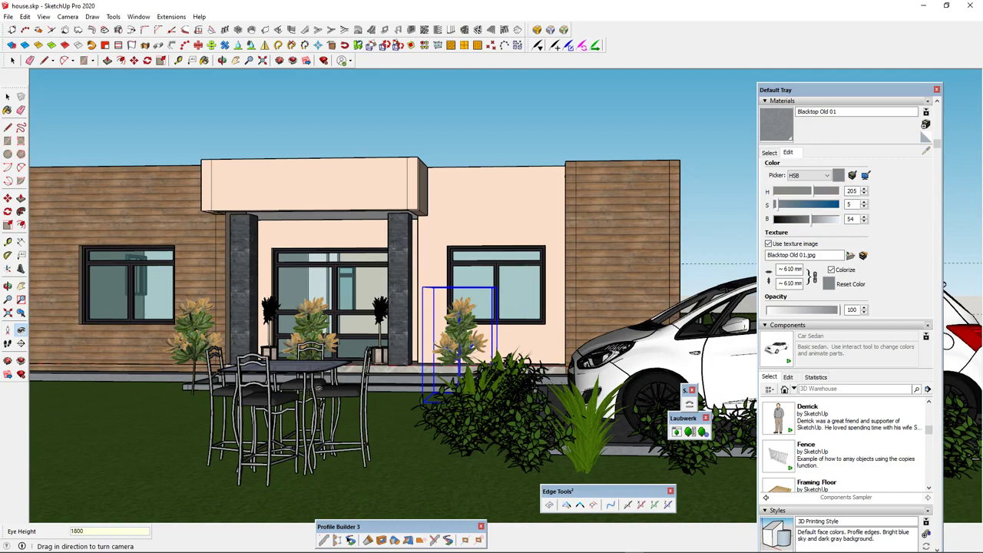
{"action": "key", "text": "Return"}
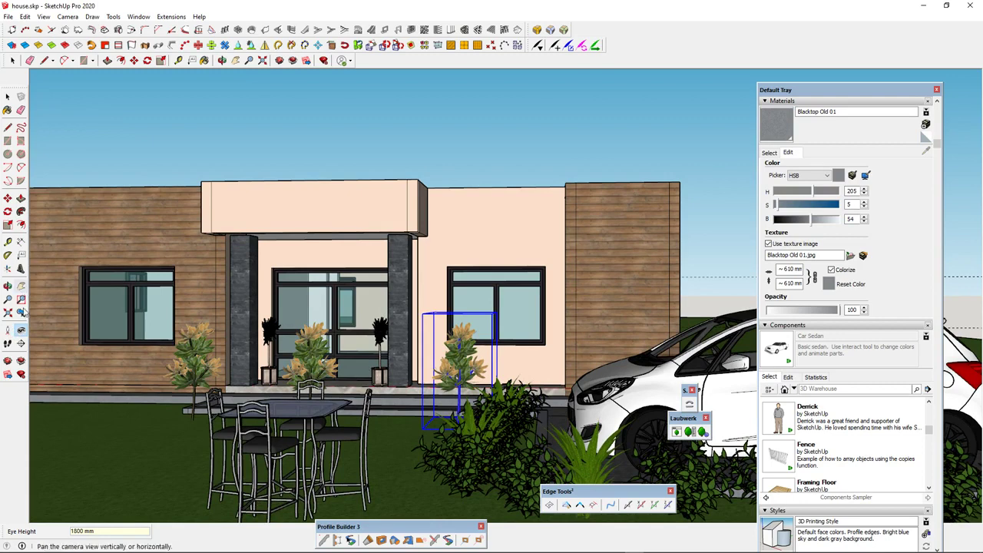
Step: Walk the camera back until the whole house front and the car fit in view, and switch to two-point perspective
{"action": "left_click", "coordinate": [7, 345]}
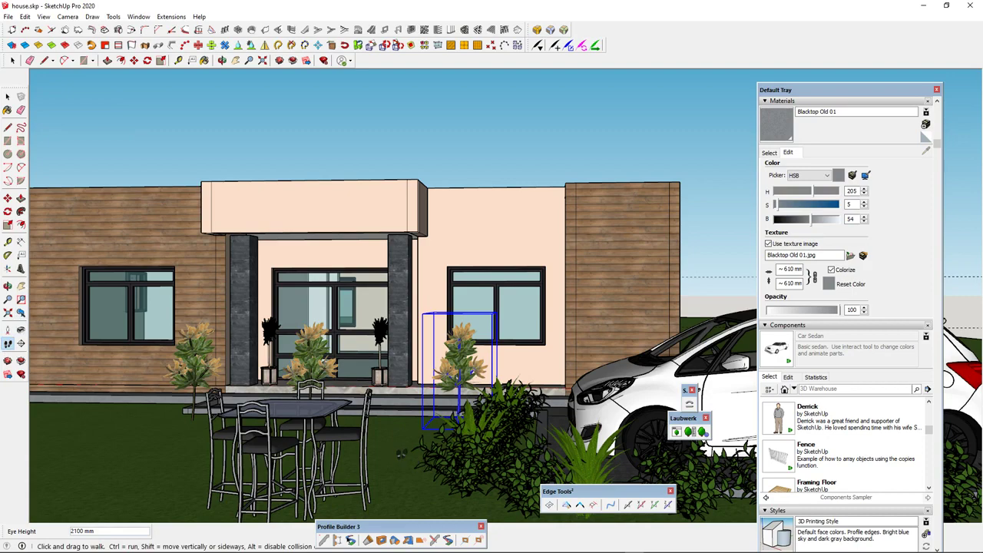
{"action": "left_click_drag", "start_coordinate": [405, 470], "coordinate": [427, 450]}
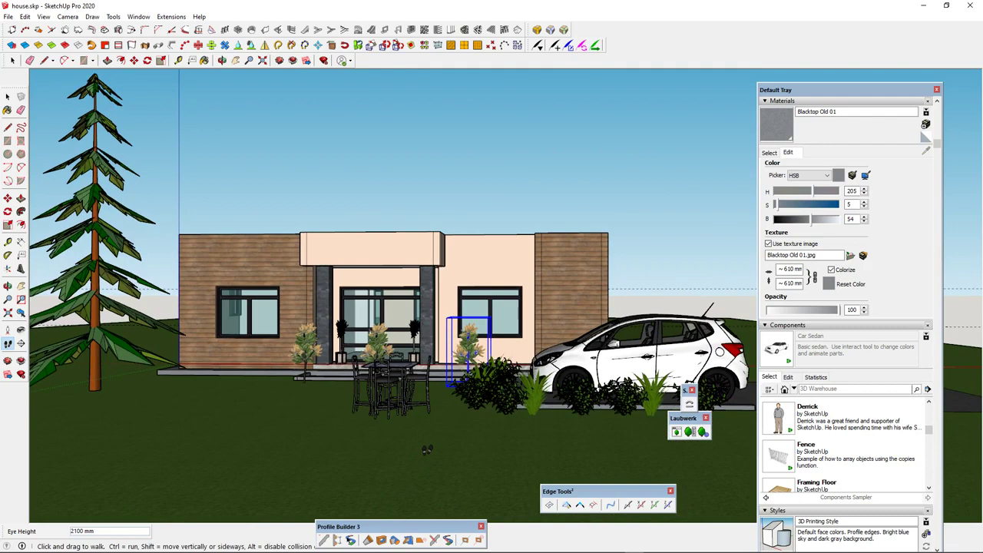
{"action": "left_click", "coordinate": [66, 17]}
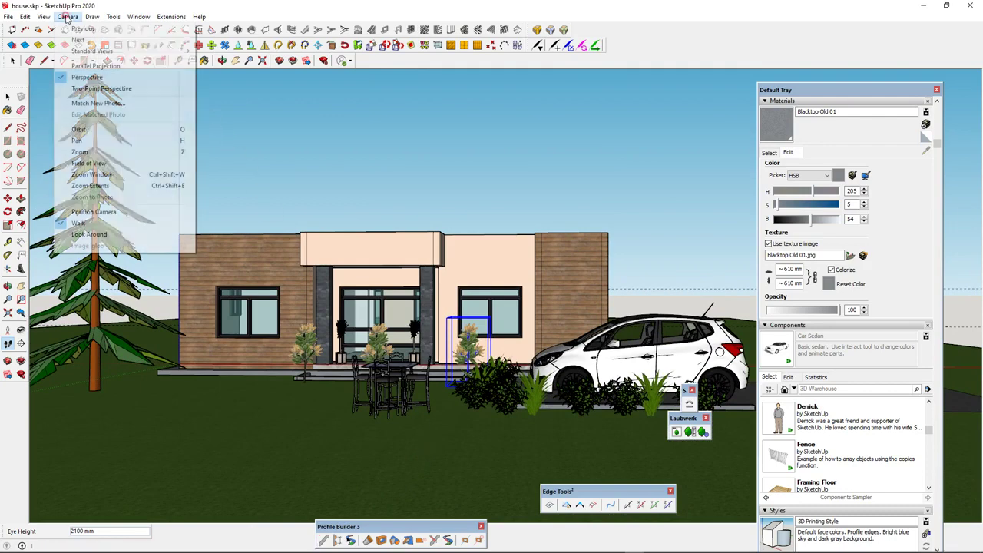
{"action": "left_click", "coordinate": [92, 88]}
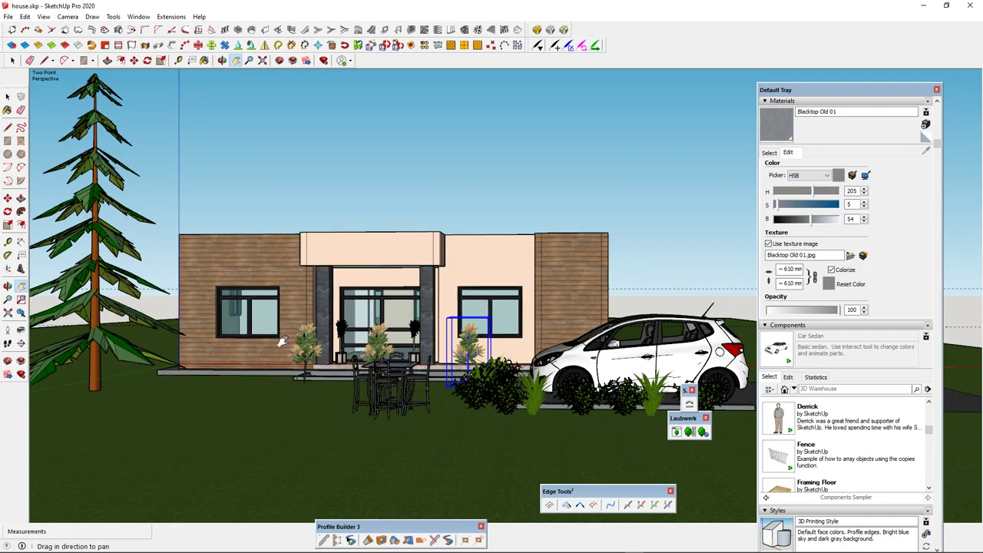
Step: Look around and adjust the camera to frame the house front between the tall conifer and the car
{"action": "left_click", "coordinate": [21, 330]}
{"action": "mouse_move", "coordinate": [278, 334]}
{"action": "left_mouse_down"}
{"action": "mouse_move", "coordinate": [261, 318]}
{"action": "mouse_move", "coordinate": [265, 332]}
{"action": "mouse_move", "coordinate": [286, 339]}
{"action": "left_mouse_up"}
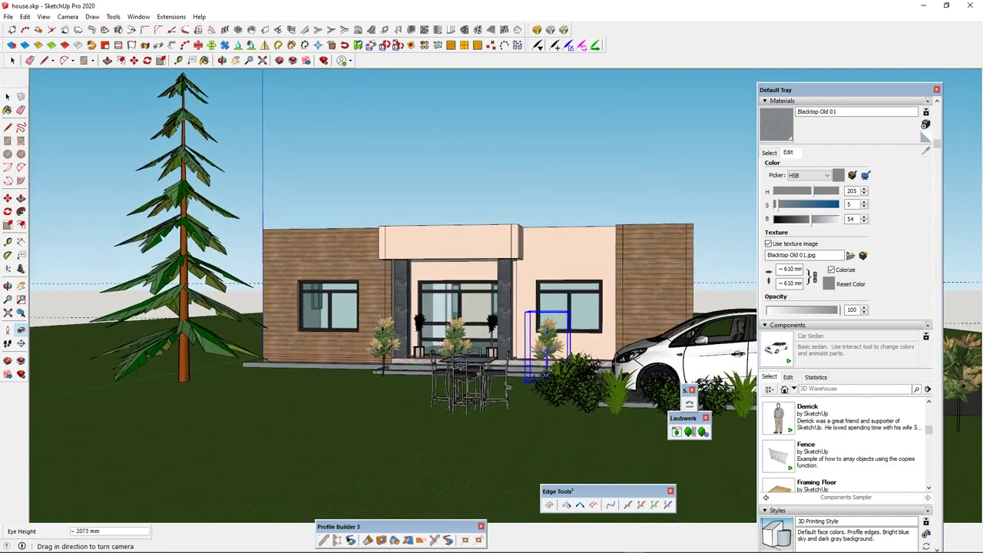
{"action": "middle_click_drag", "start_coordinate": [478, 372], "coordinate": [505, 370]}
{"action": "scroll", "coordinate": [504, 369], "scroll_direction": "down", "scroll_amount": 2}
{"action": "scroll", "coordinate": [503, 370], "scroll_direction": "up", "scroll_amount": 3}
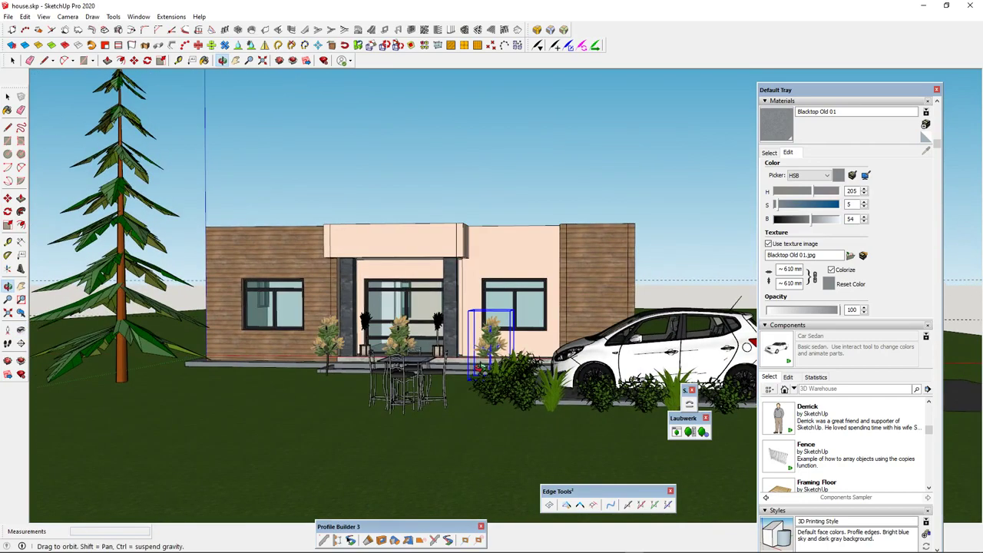
Step: Add a scene that stores the current front view of the house
{"action": "scroll", "coordinate": [891, 406], "scroll_direction": "down", "scroll_amount": 10}
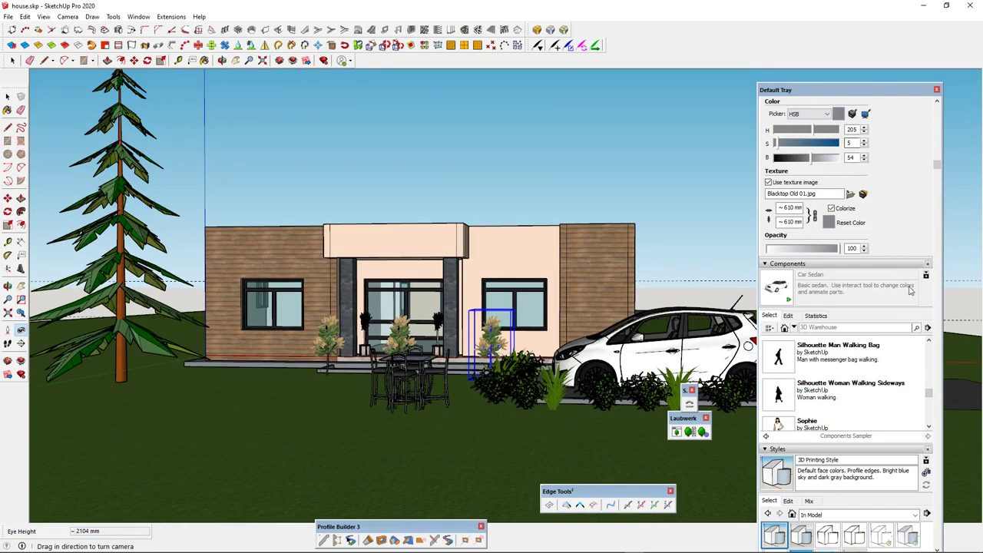
{"action": "scroll", "coordinate": [875, 338], "scroll_direction": "down", "scroll_amount": 5}
{"action": "scroll", "coordinate": [882, 458], "scroll_direction": "down", "scroll_amount": 5}
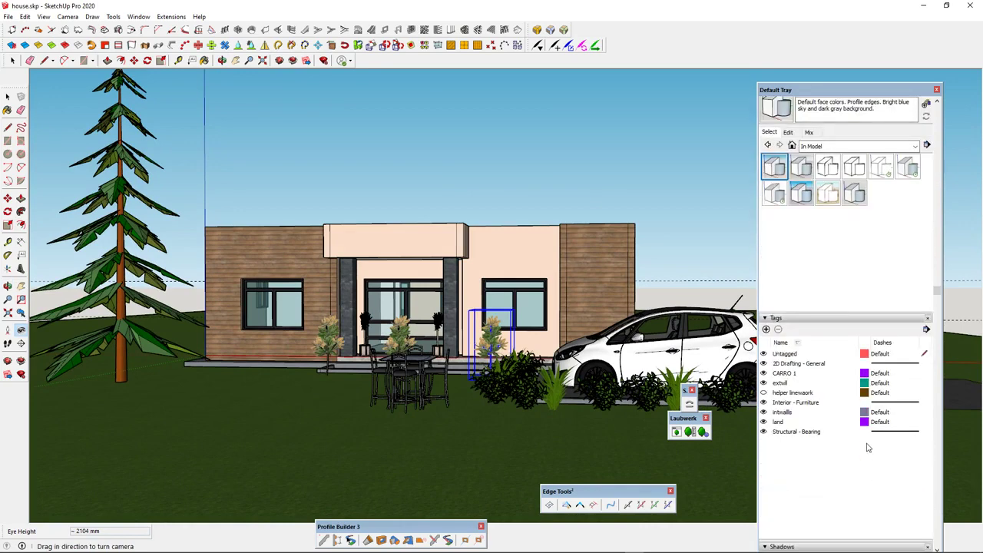
{"action": "scroll", "coordinate": [860, 444], "scroll_direction": "down", "scroll_amount": 5}
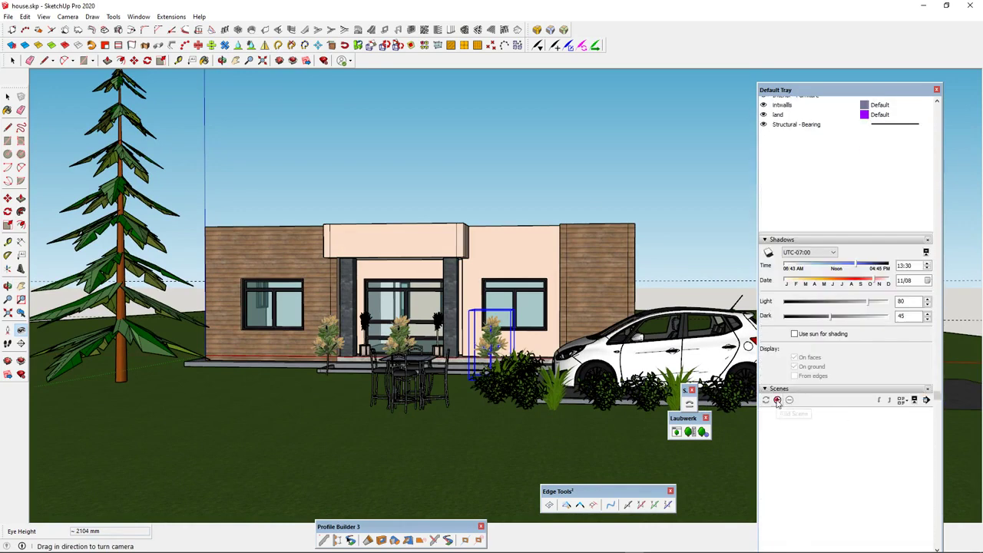
{"action": "left_click", "coordinate": [777, 400]}
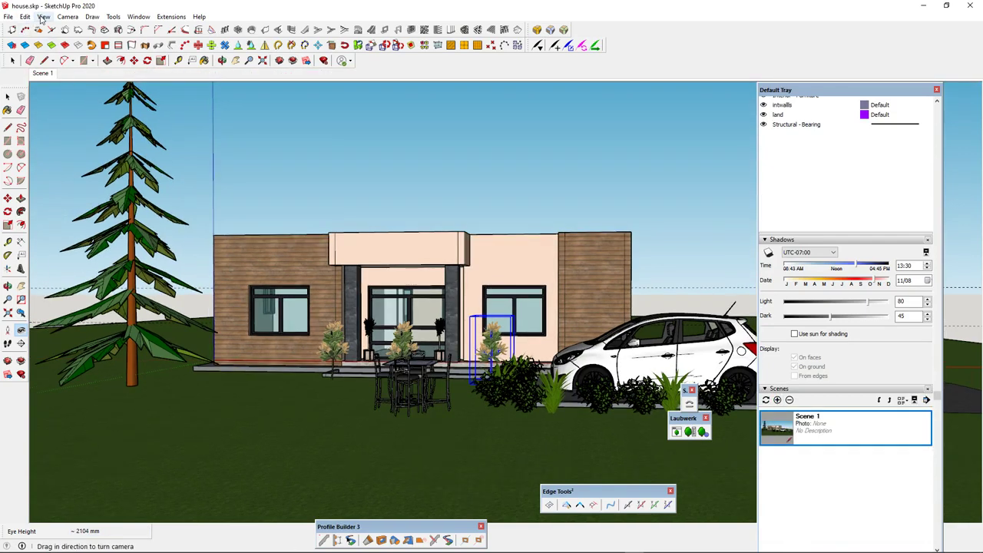
Step: Turn on shadows for the model and disable their display on the ground, keeping them on faces
{"action": "left_click", "coordinate": [43, 17]}
{"action": "left_click", "coordinate": [52, 134]}
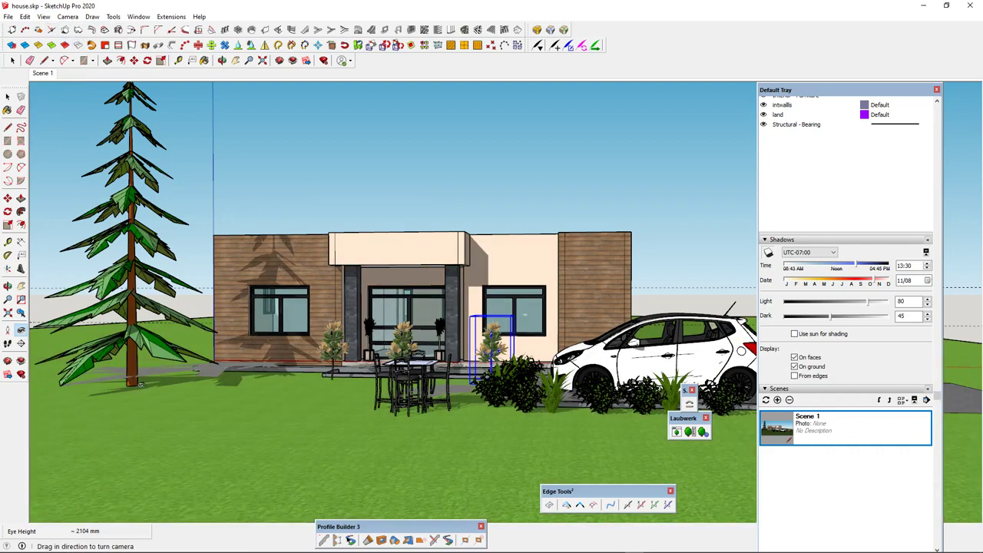
{"action": "left_click", "coordinate": [795, 366]}
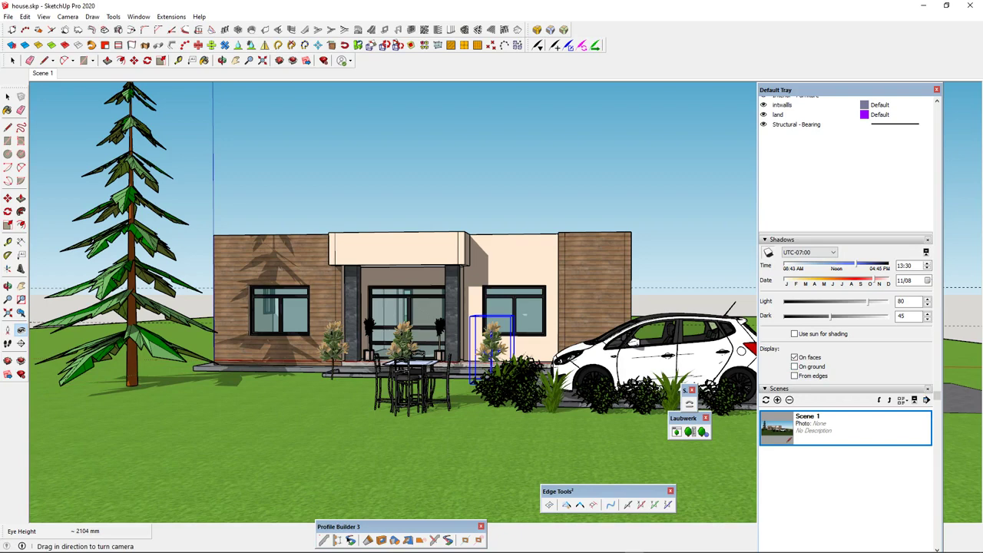
Step: Set the shadow time to 13:19 and the shadow date to 09/30
{"action": "mouse_move", "coordinate": [856, 270]}
{"action": "left_mouse_down"}
{"action": "mouse_move", "coordinate": [825, 267]}
{"action": "mouse_move", "coordinate": [866, 267]}
{"action": "left_mouse_up"}
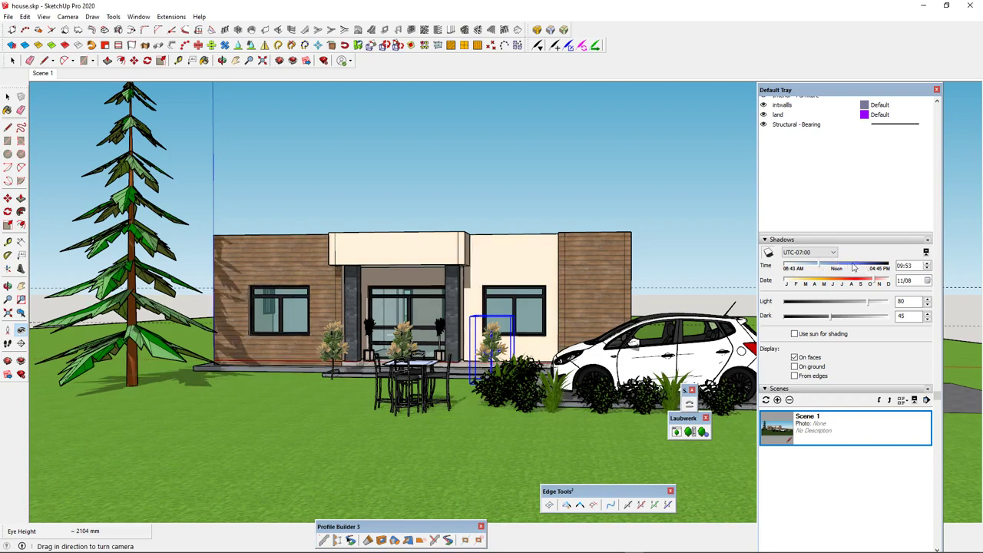
{"action": "left_click", "coordinate": [854, 266]}
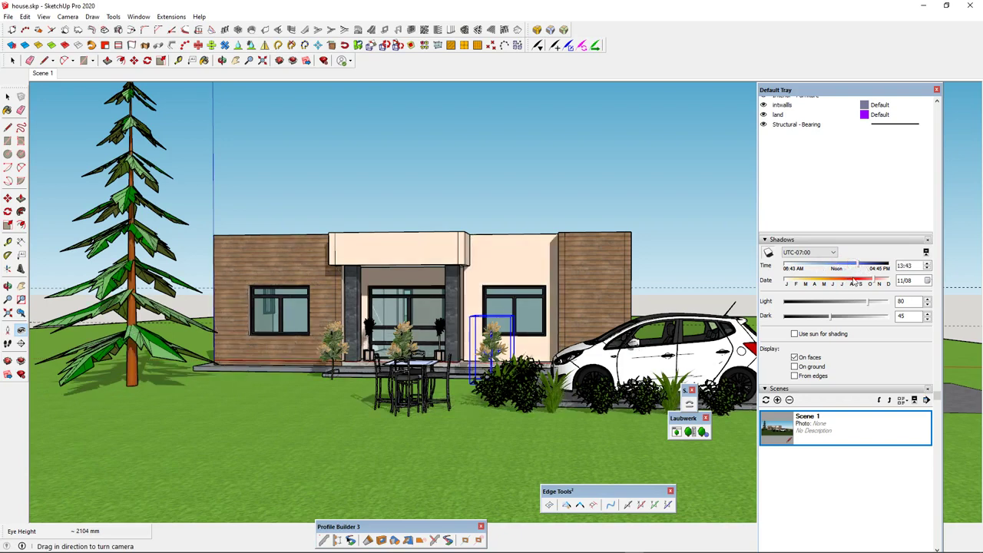
{"action": "left_click_drag", "start_coordinate": [854, 282], "coordinate": [851, 281]}
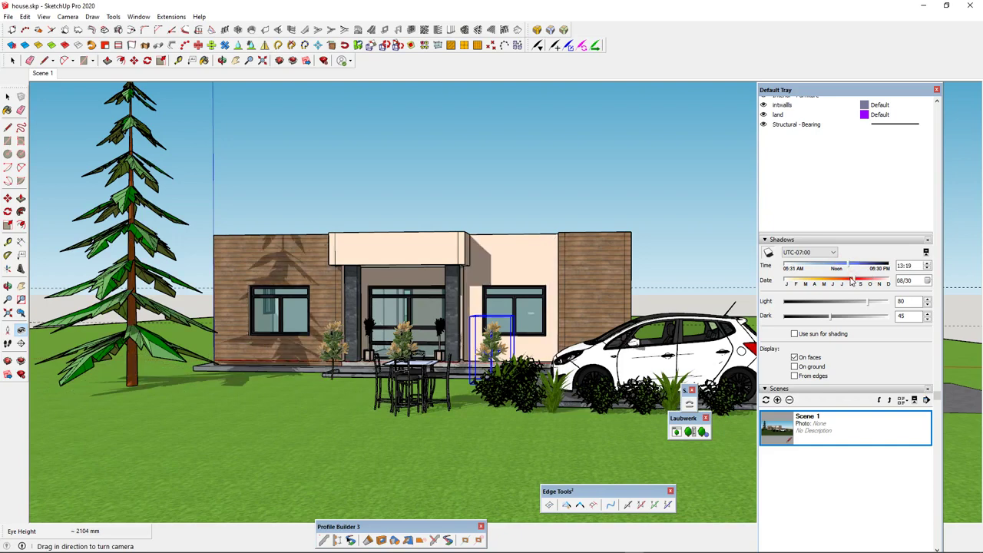
{"action": "left_click_drag", "start_coordinate": [855, 281], "coordinate": [864, 283]}
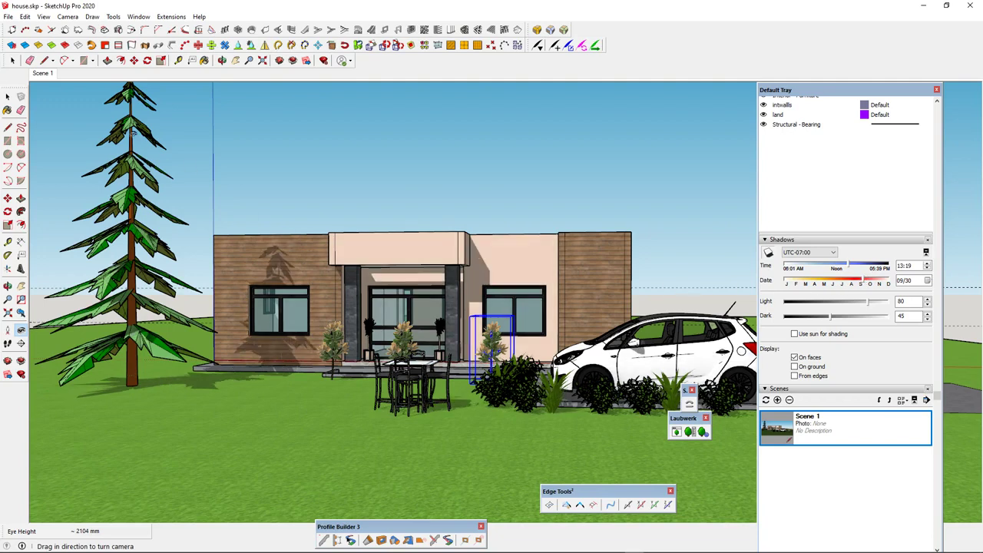
Step: Update Scene 1 with the current shadow settings and move the tray away from the car
{"action": "right_click", "coordinate": [43, 77]}
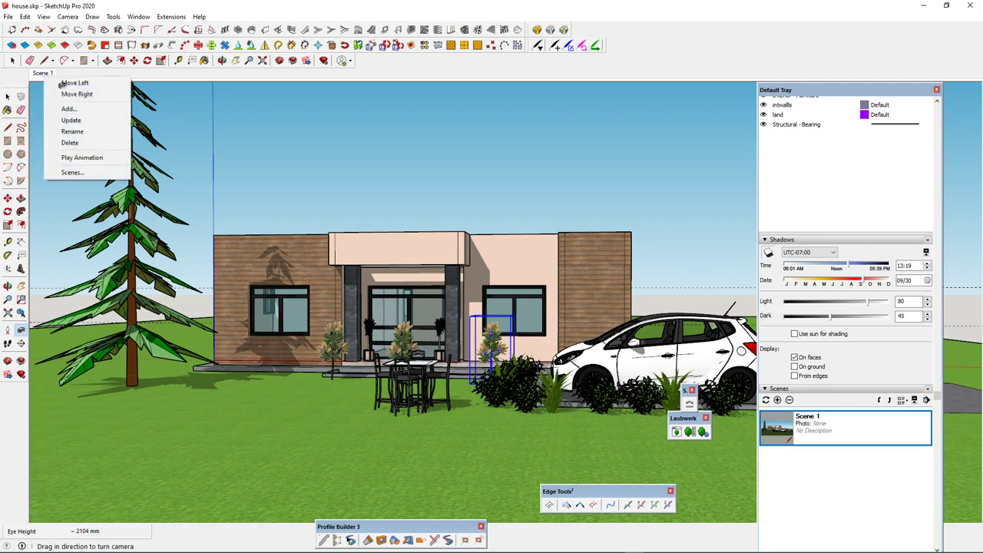
{"action": "left_click", "coordinate": [78, 120]}
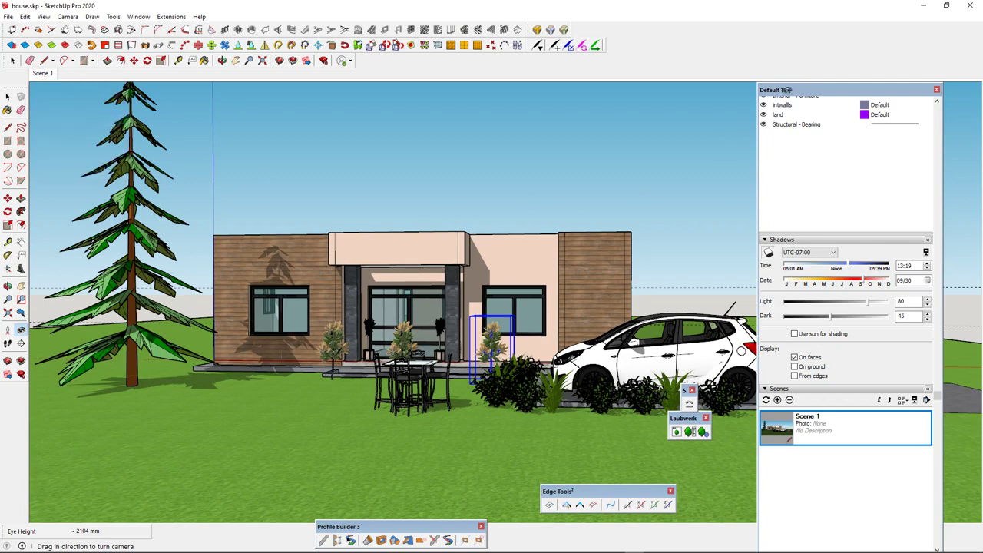
{"action": "left_click_drag", "start_coordinate": [775, 91], "coordinate": [806, 175]}
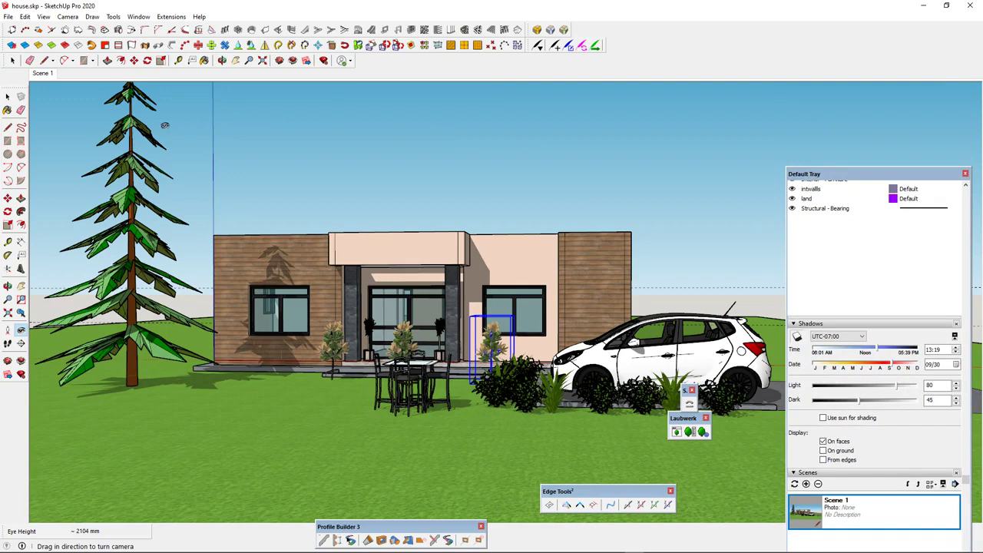